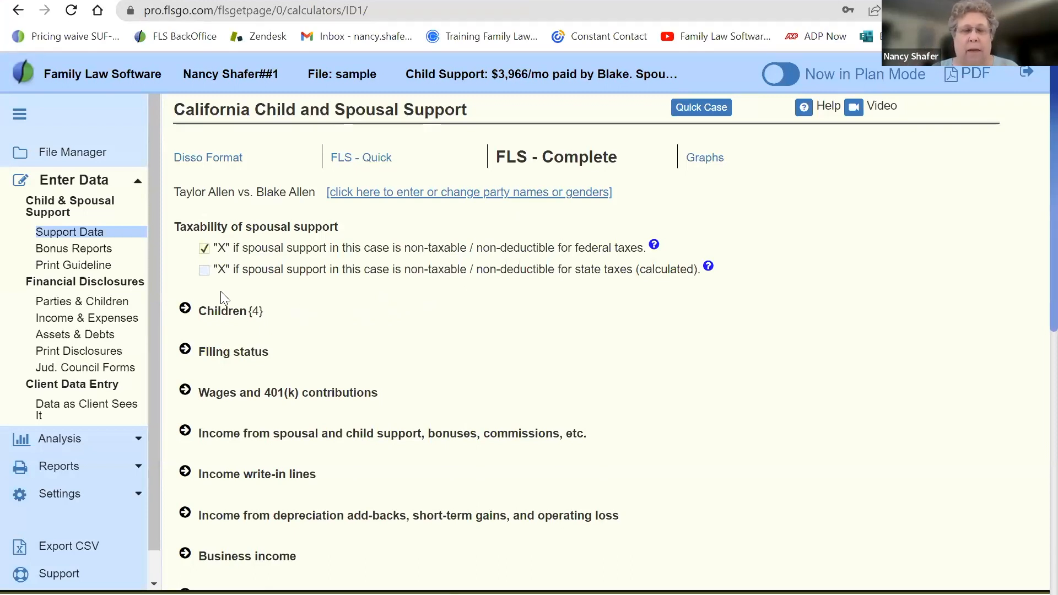
- Examine the Bank of America and S&P 500 Index investments in section 6 - 9 of the first party's Income & Expenses
click(92, 338)
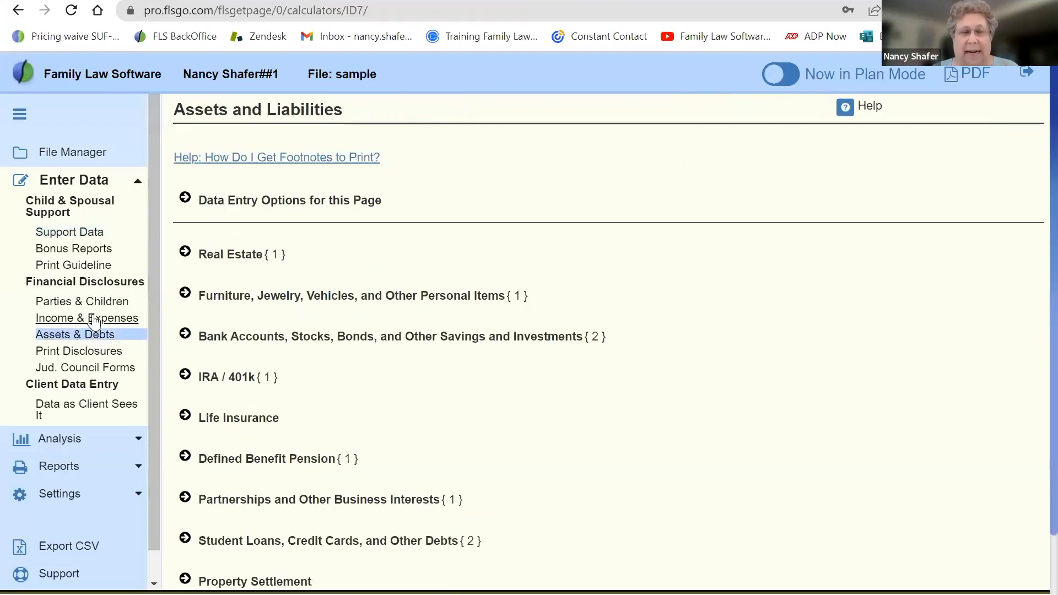
click(94, 319)
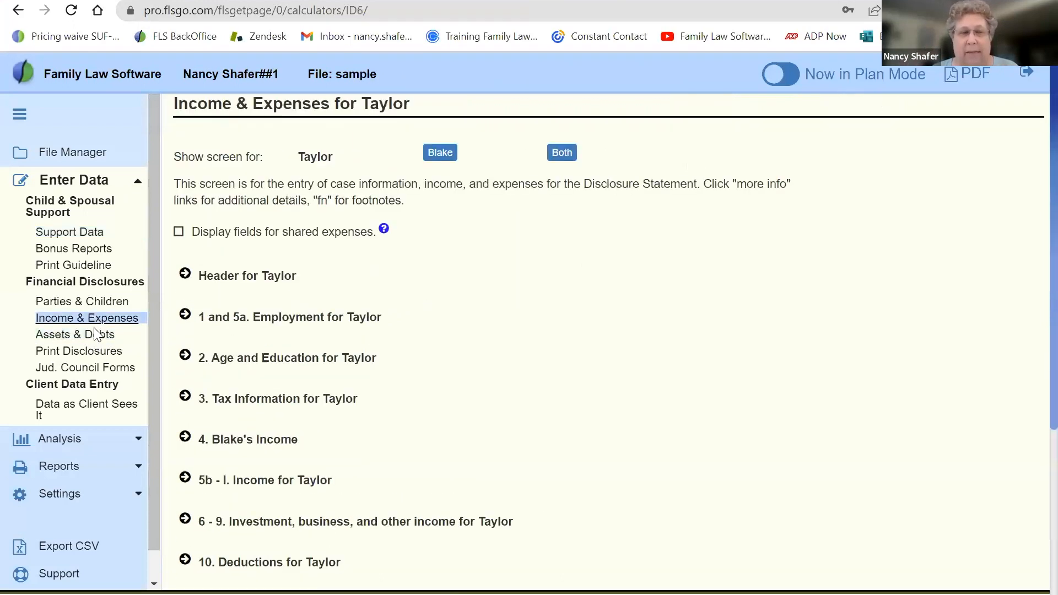
click(185, 521)
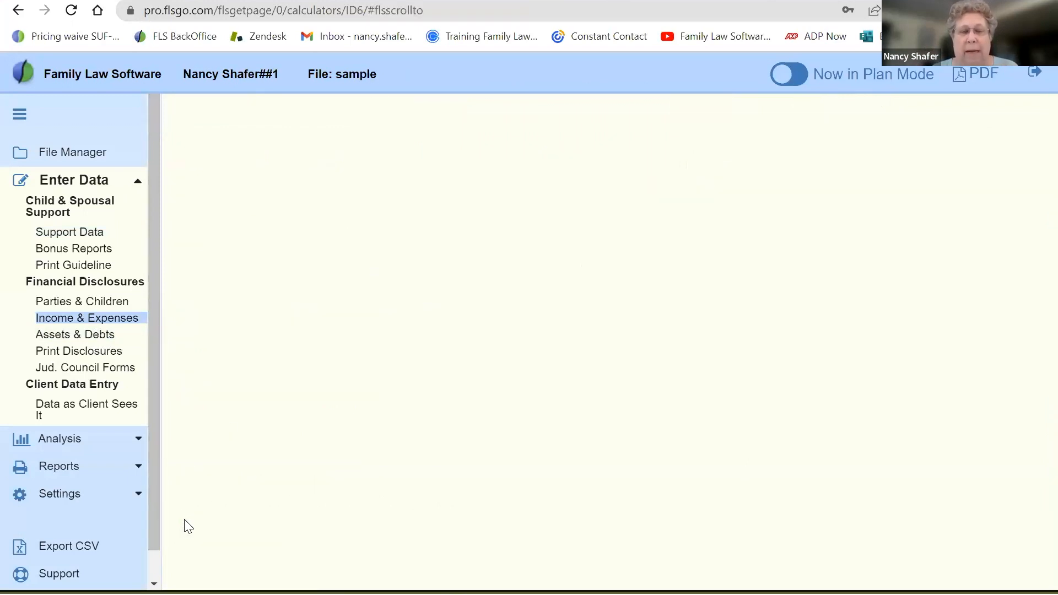
scroll(371, 404, down, 4)
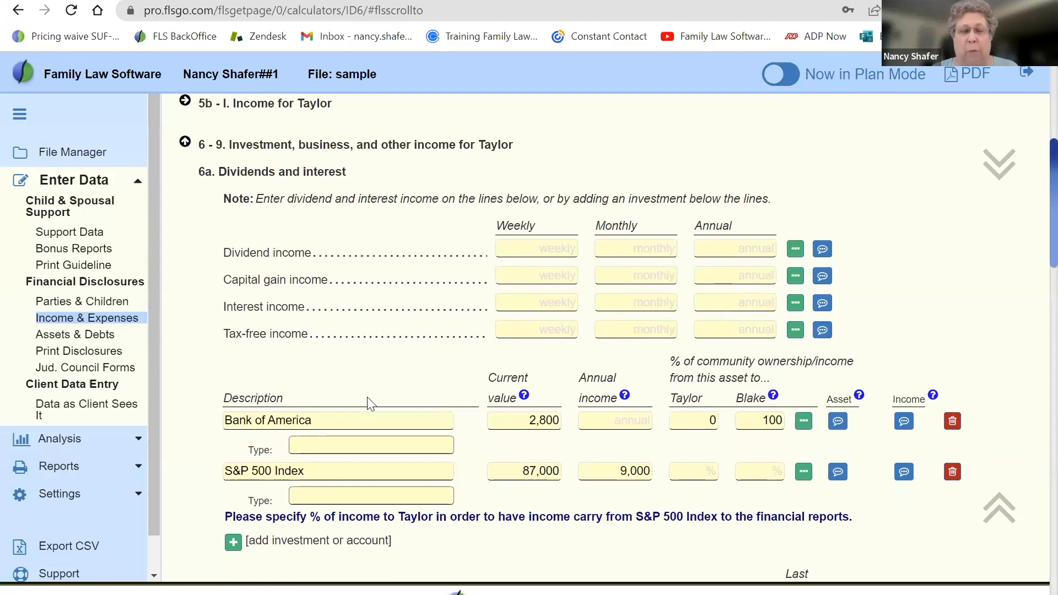
drag(329, 250, 206, 254)
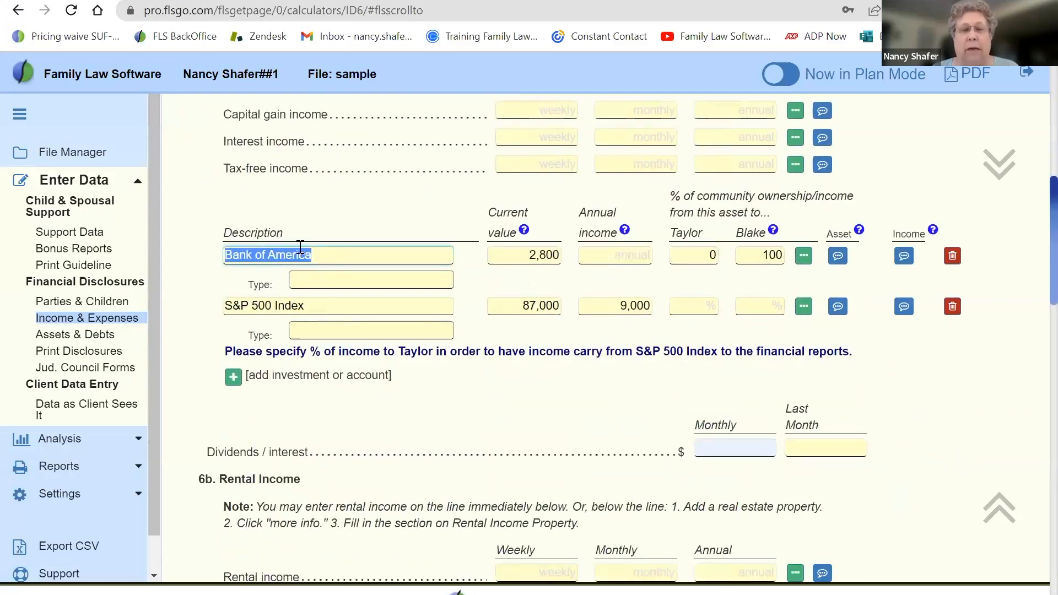
drag(321, 307, 205, 311)
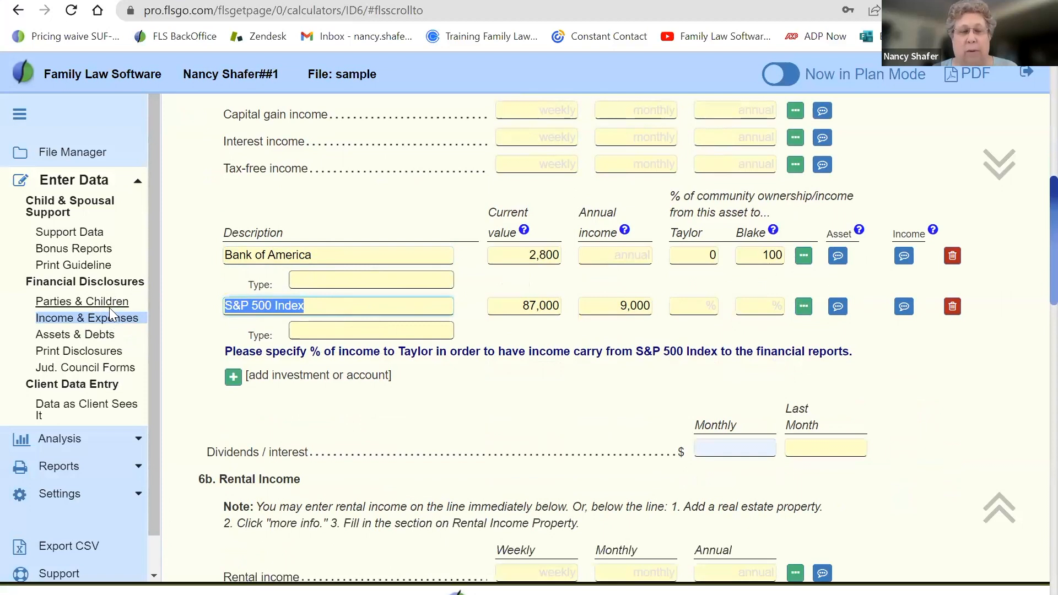
- Open the Income from investments section of the child and spousal Support Data
click(83, 238)
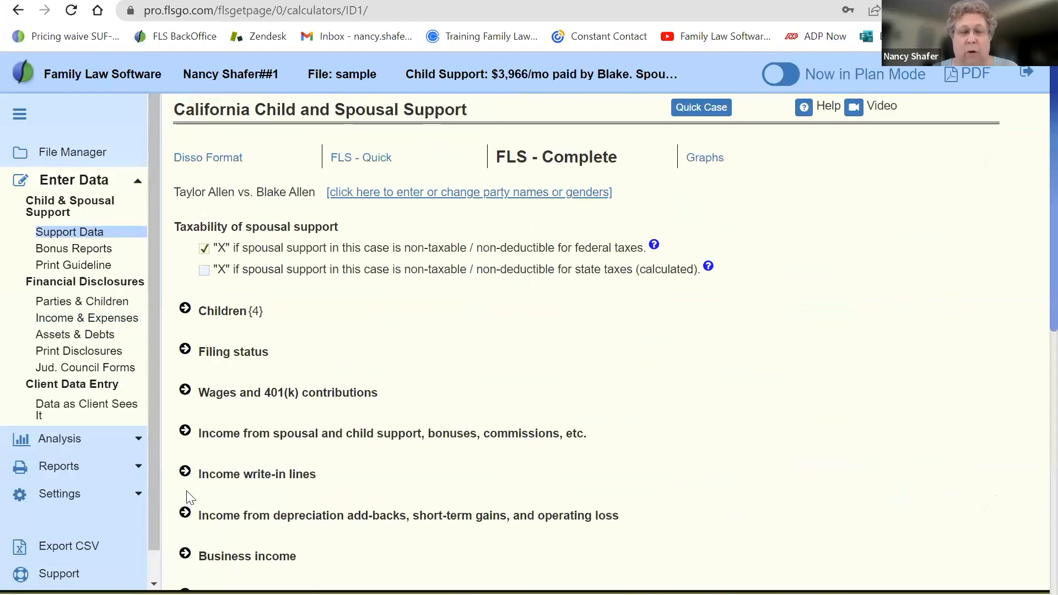
click(183, 435)
scroll(329, 414, down, 10)
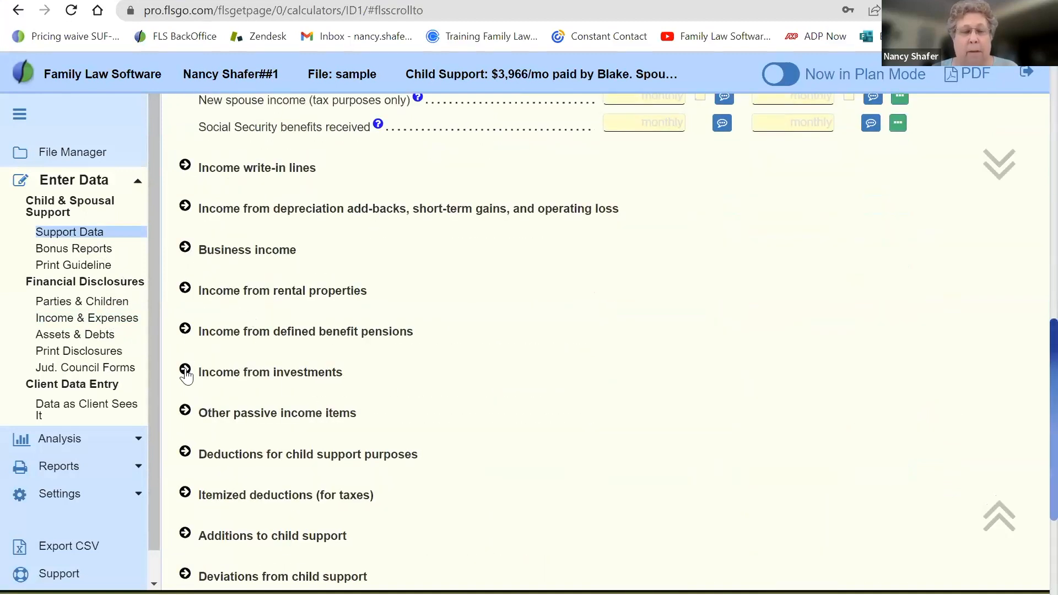
scroll(186, 376, down, 5)
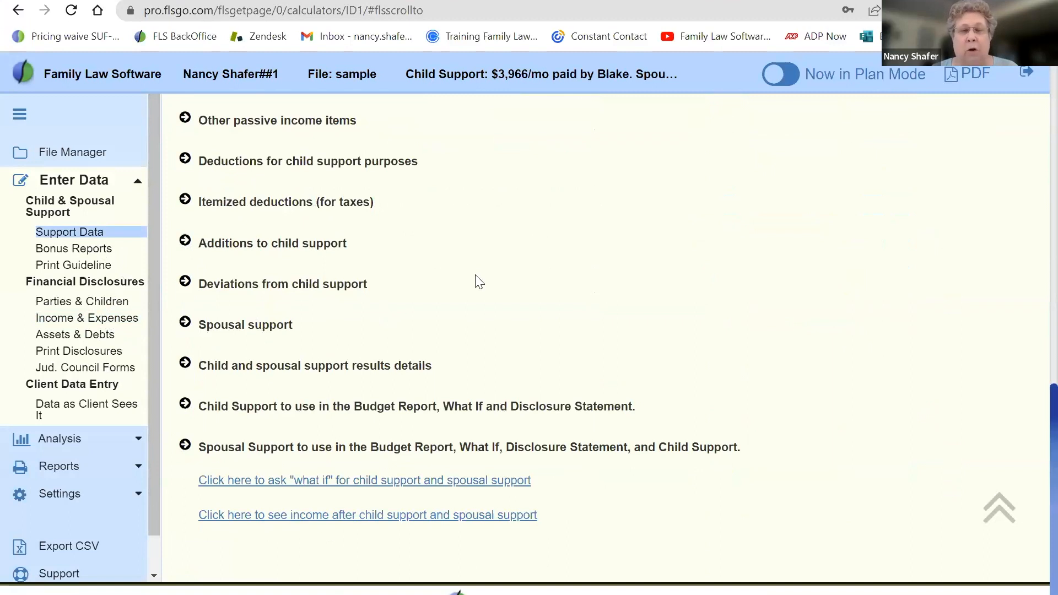
scroll(478, 281, up, 10)
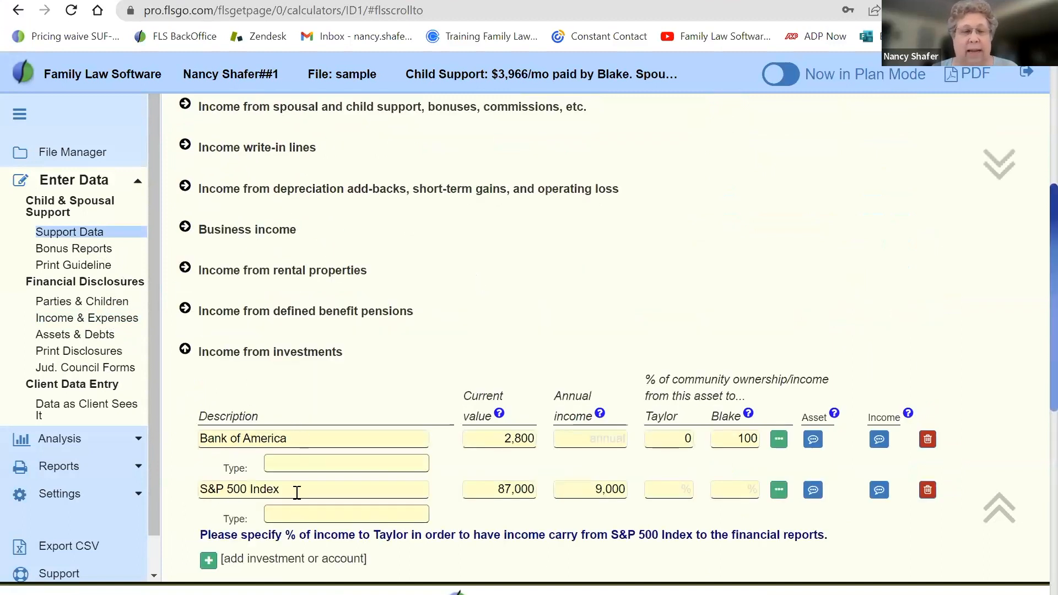
- Set the second party's share of the S&P 500 Index income to 100% and check the child support amount
drag(286, 488, 181, 488)
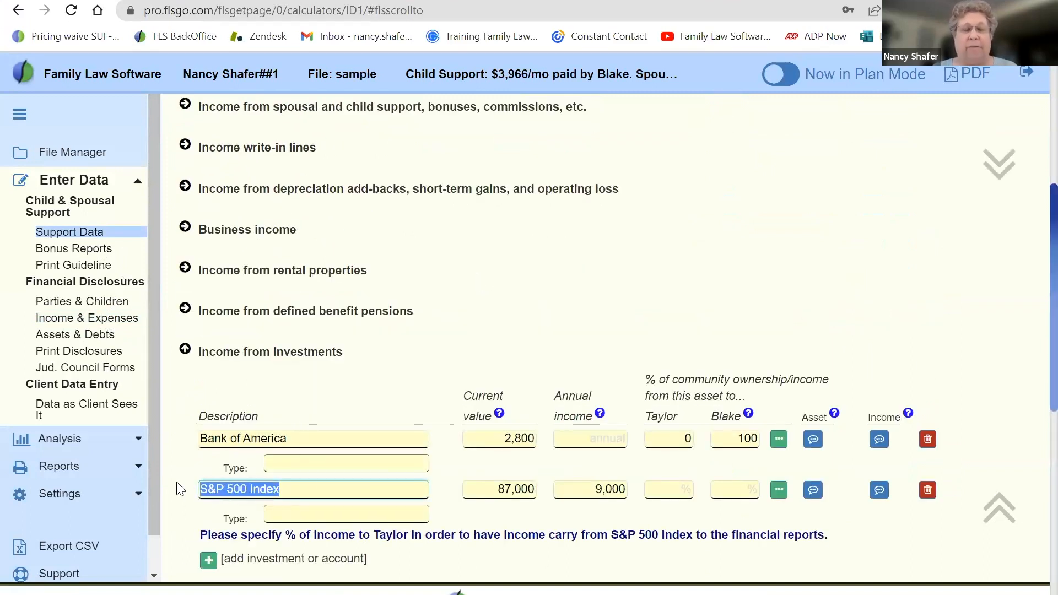
click(582, 490)
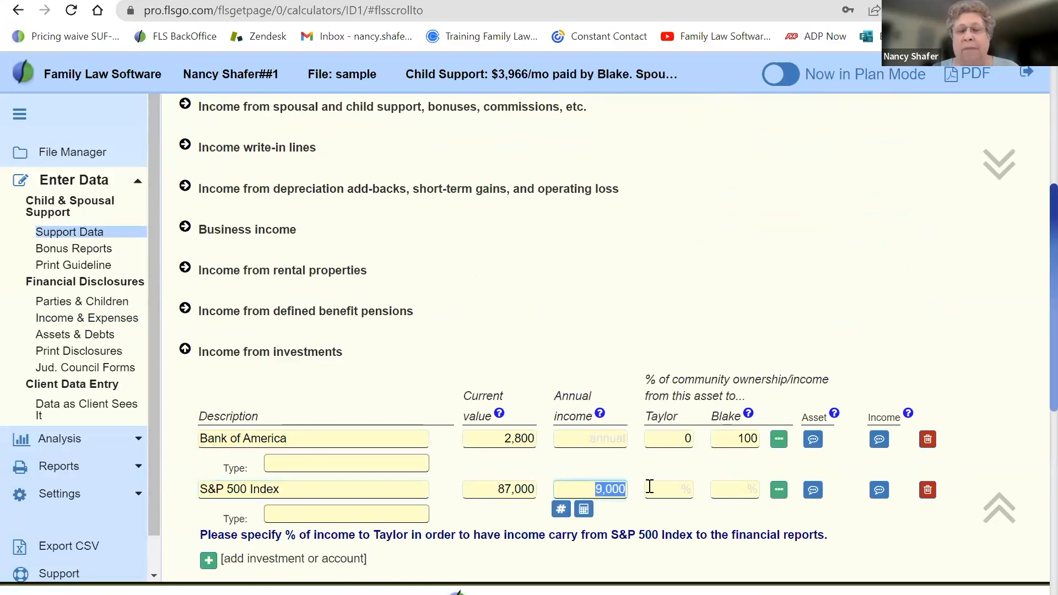
click(680, 490)
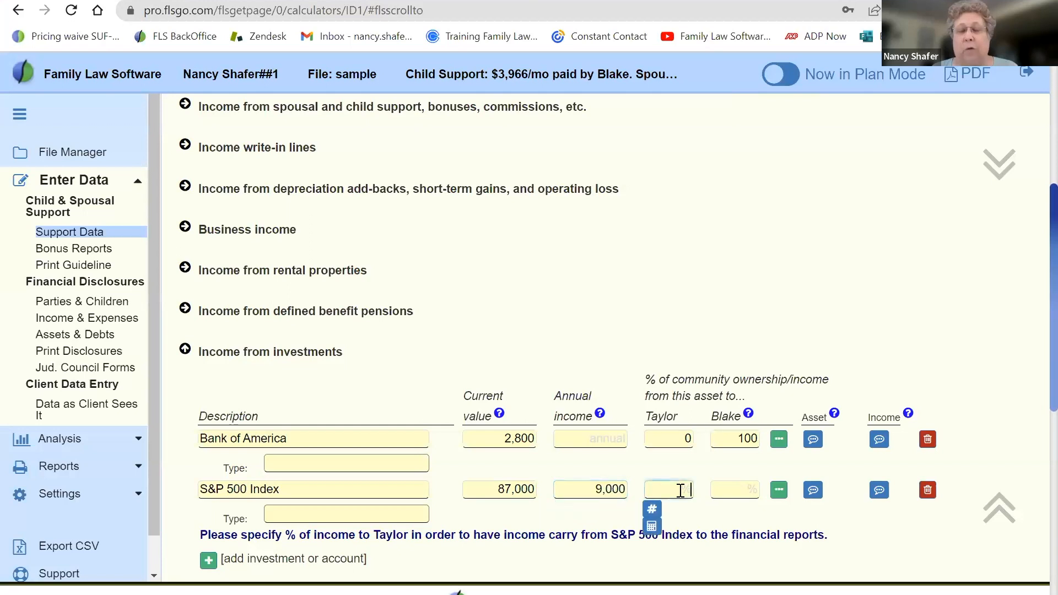
click(736, 486)
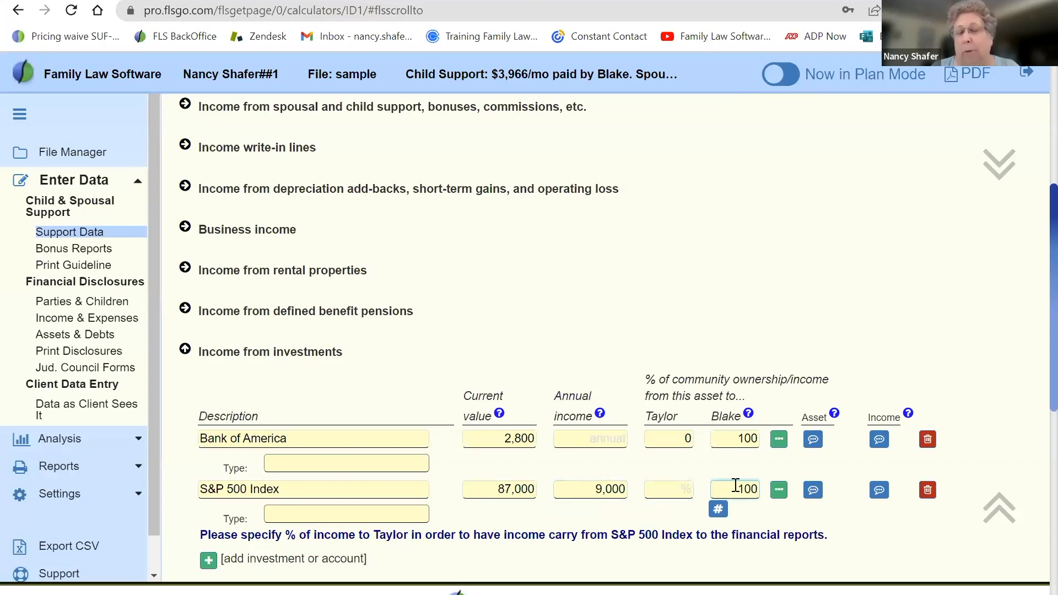
key(Tab)
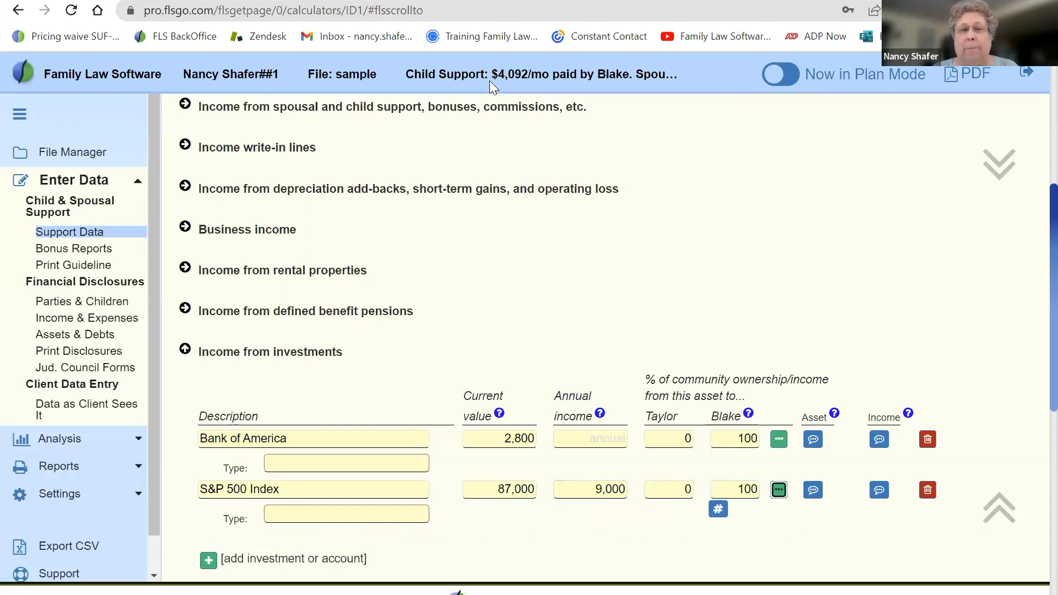
drag(491, 74, 667, 66)
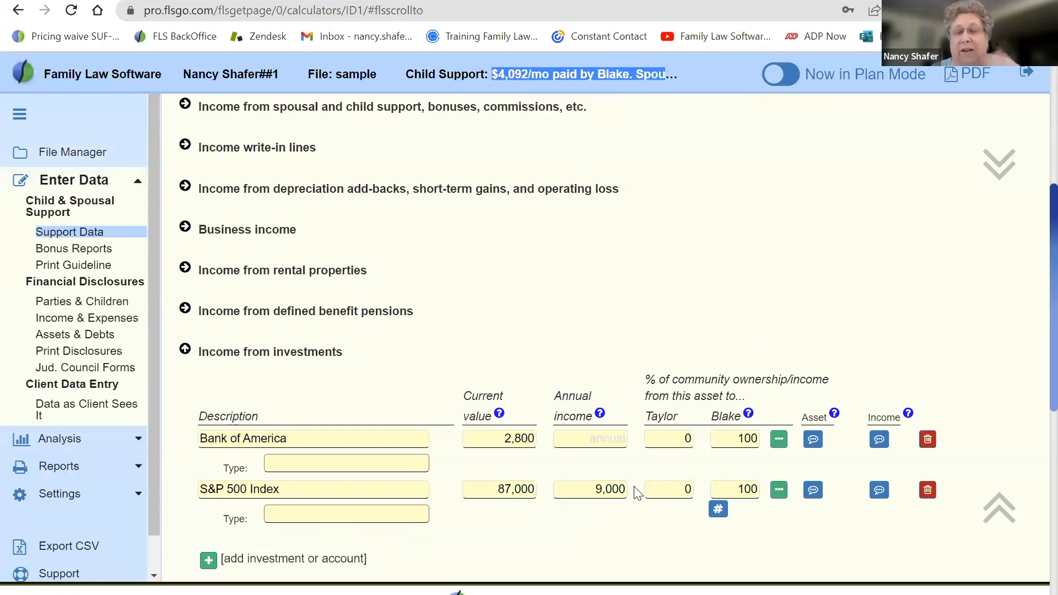
- Clear the second party's percentage for the S&P 500 Index and check the recalculated child support
click(743, 489)
key(BackSpace)
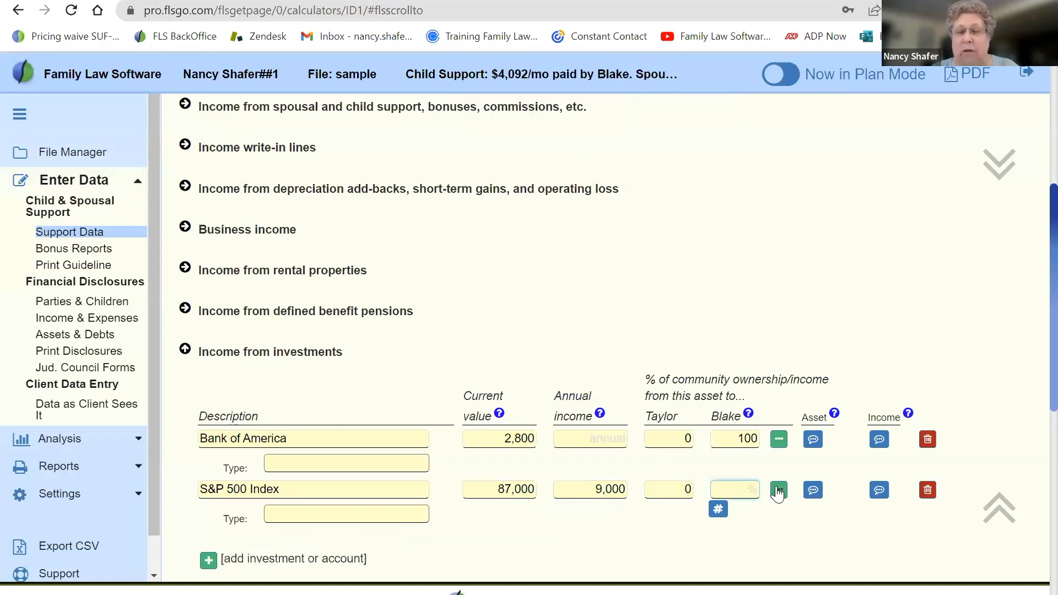
click(777, 491)
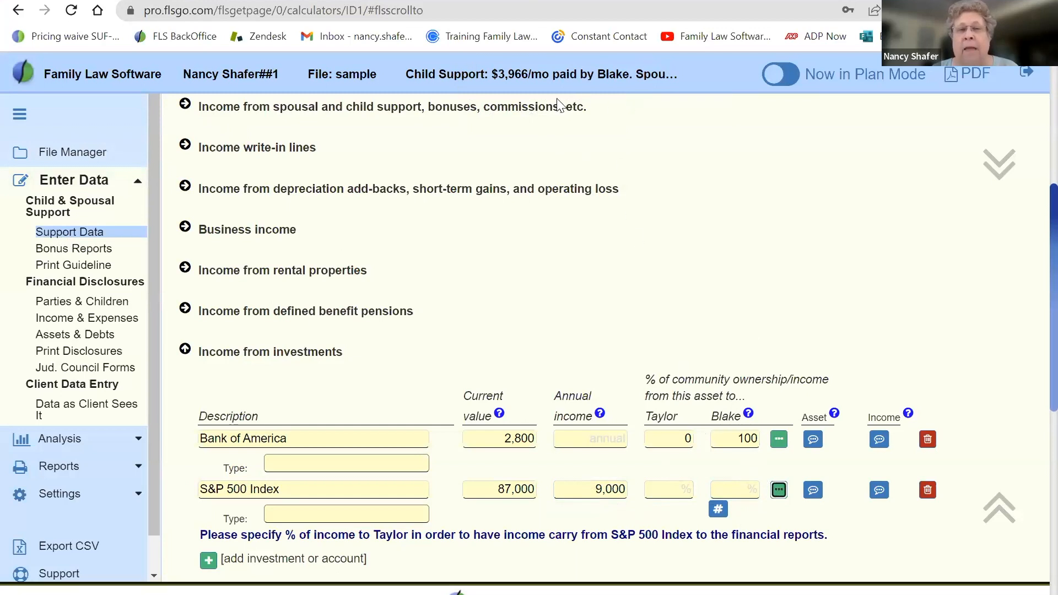
drag(498, 74, 583, 75)
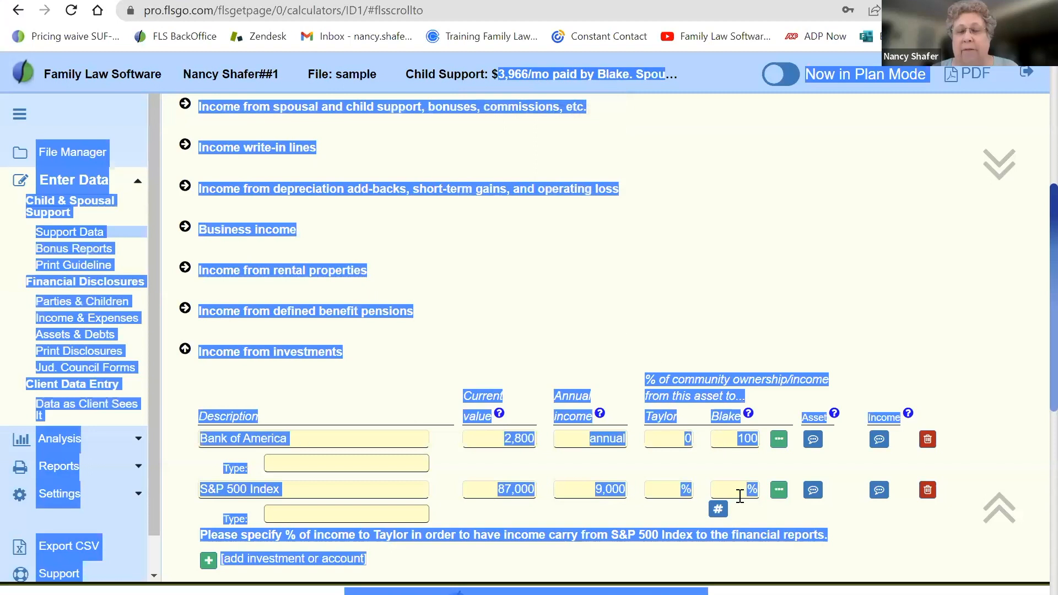
- Re-enter 100% as the second party's share of the S&P 500 Index, check the child support, and collapse the investments section
click(736, 493)
text(100)
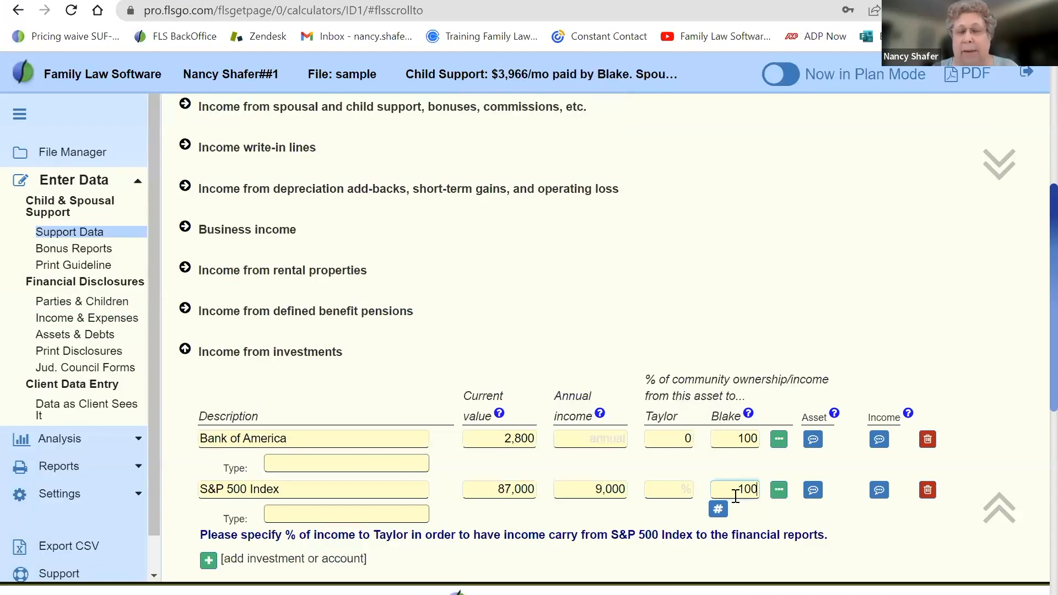
key(Tab)
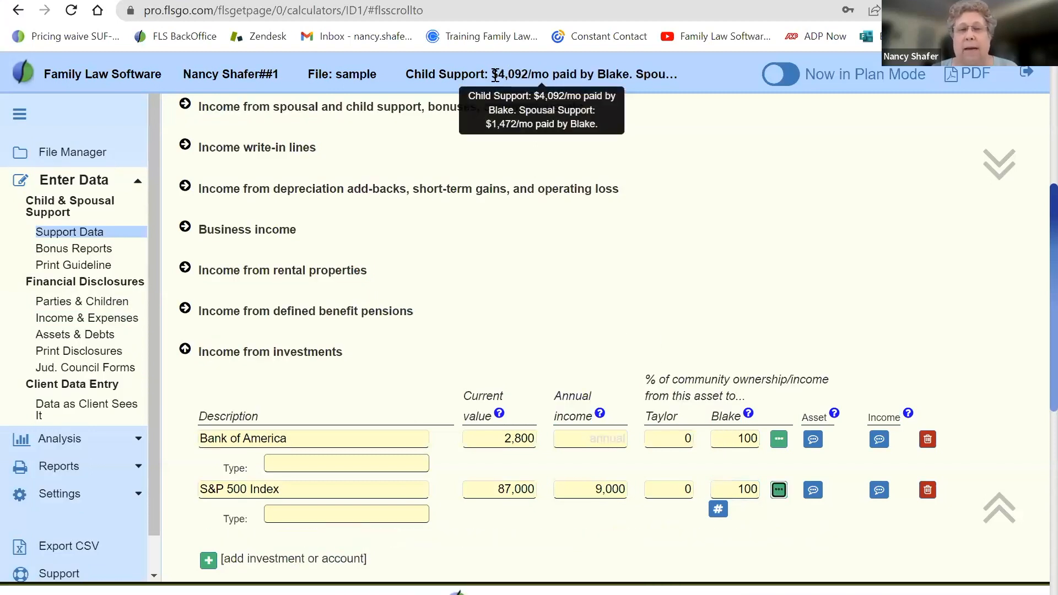
drag(500, 77, 574, 76)
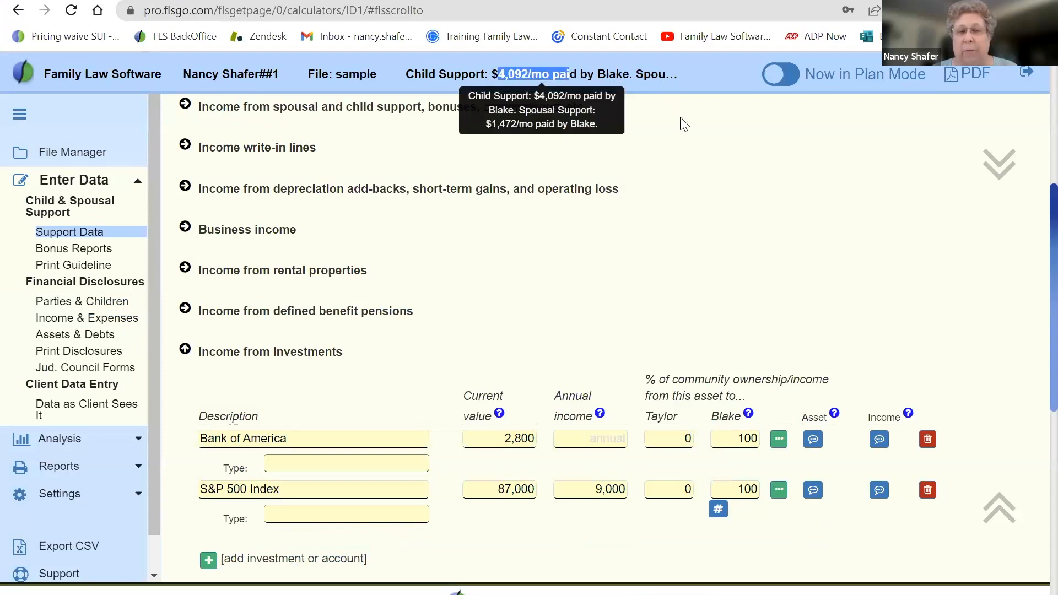
click(615, 247)
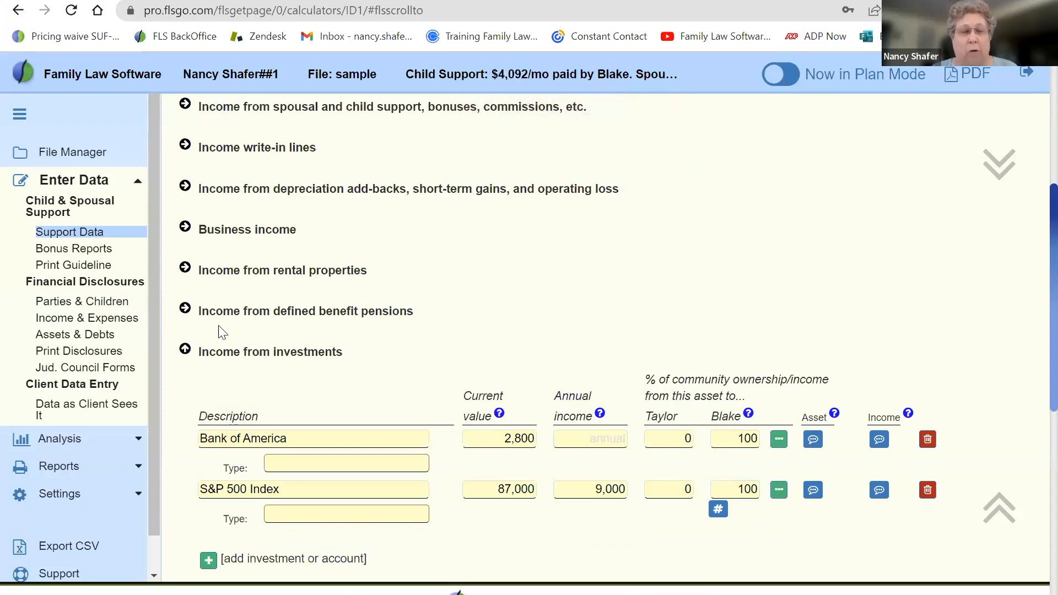
click(186, 350)
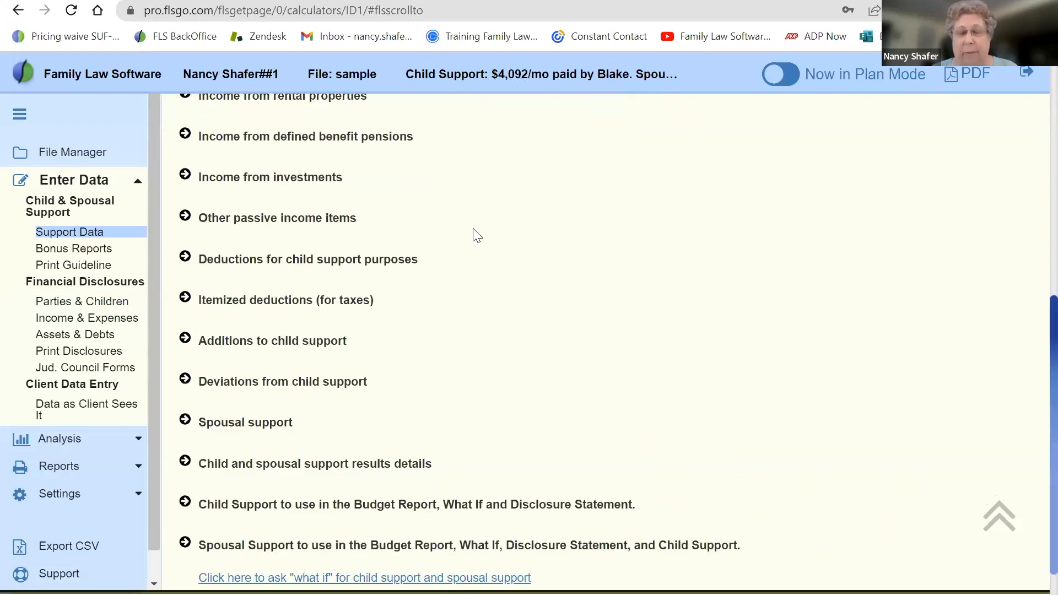
- Switch the support data to Disso Format and review its entry lines, including Filing status
scroll(473, 229, up, 8)
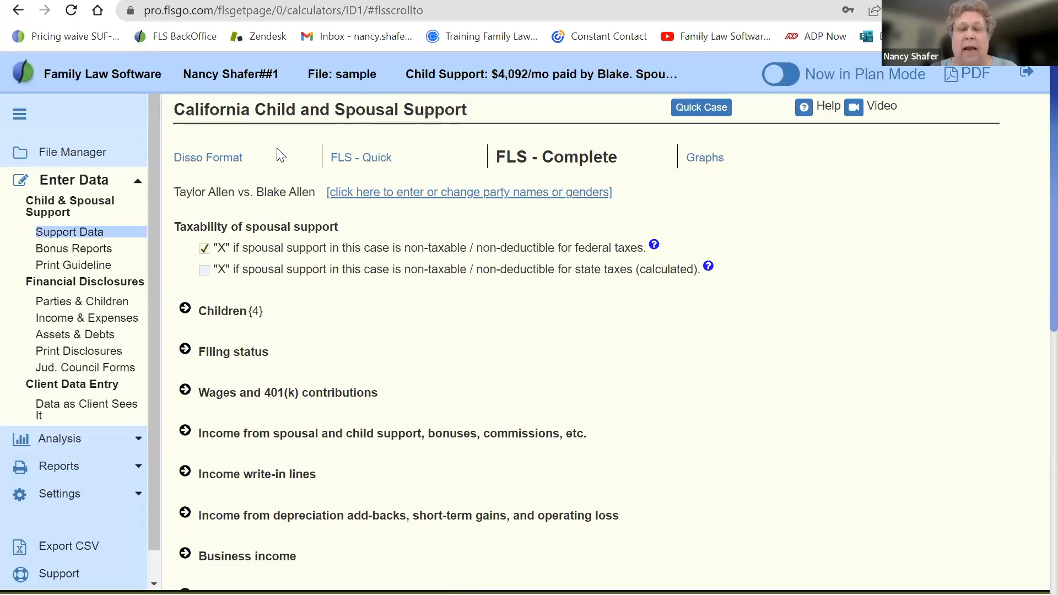
click(217, 159)
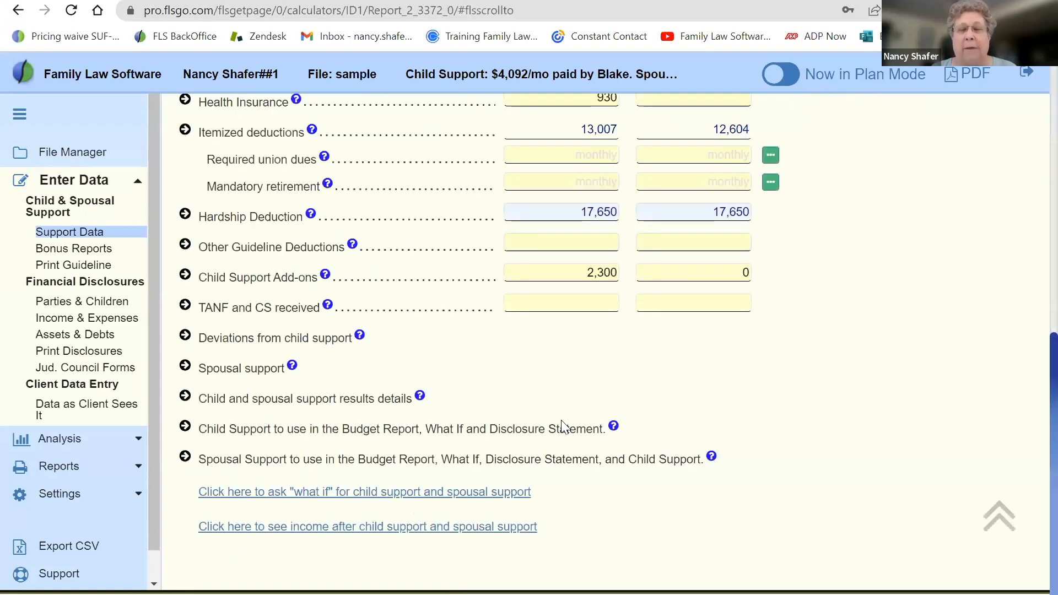
scroll(562, 427, up, 10)
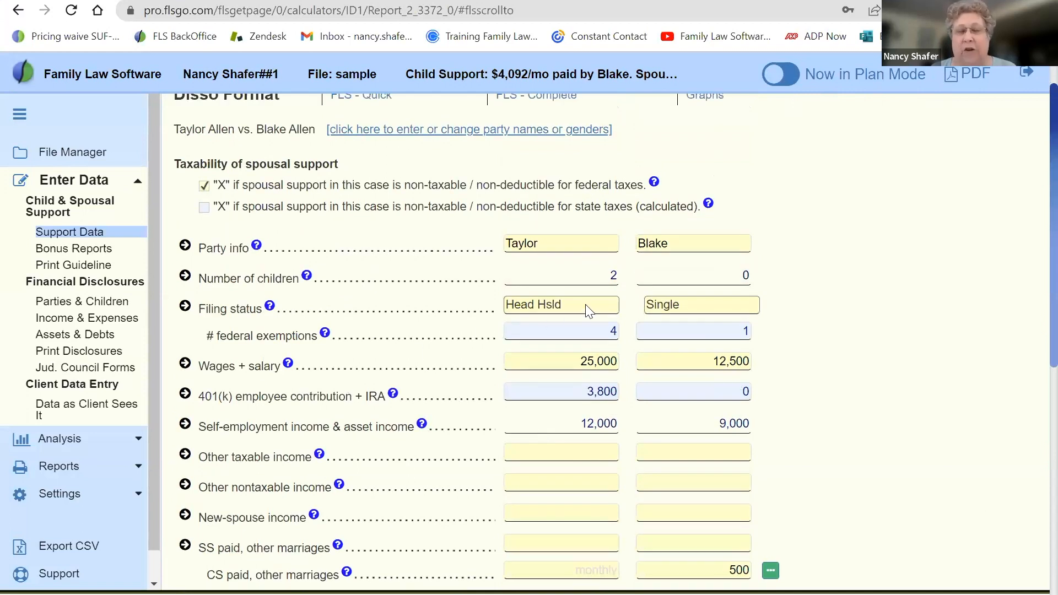
scroll(589, 311, up, 2)
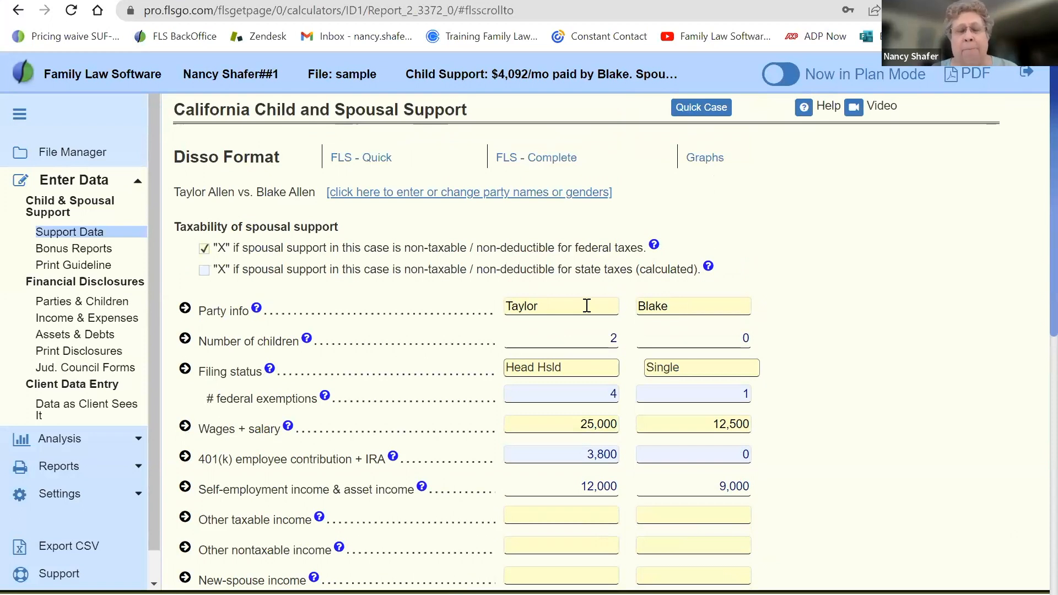
scroll(587, 306, down, 2)
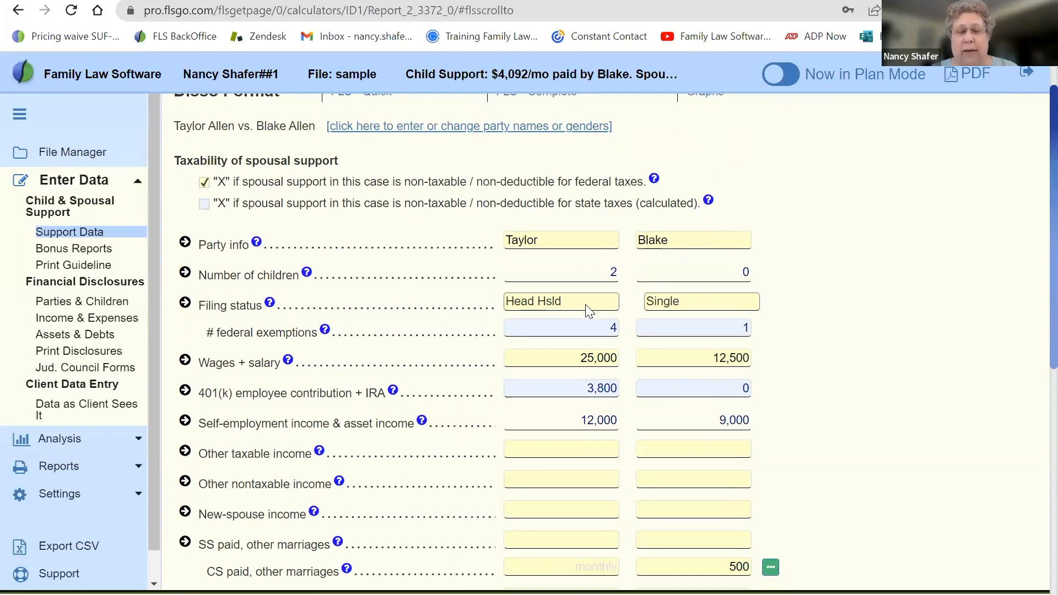
scroll(585, 304, down, 2)
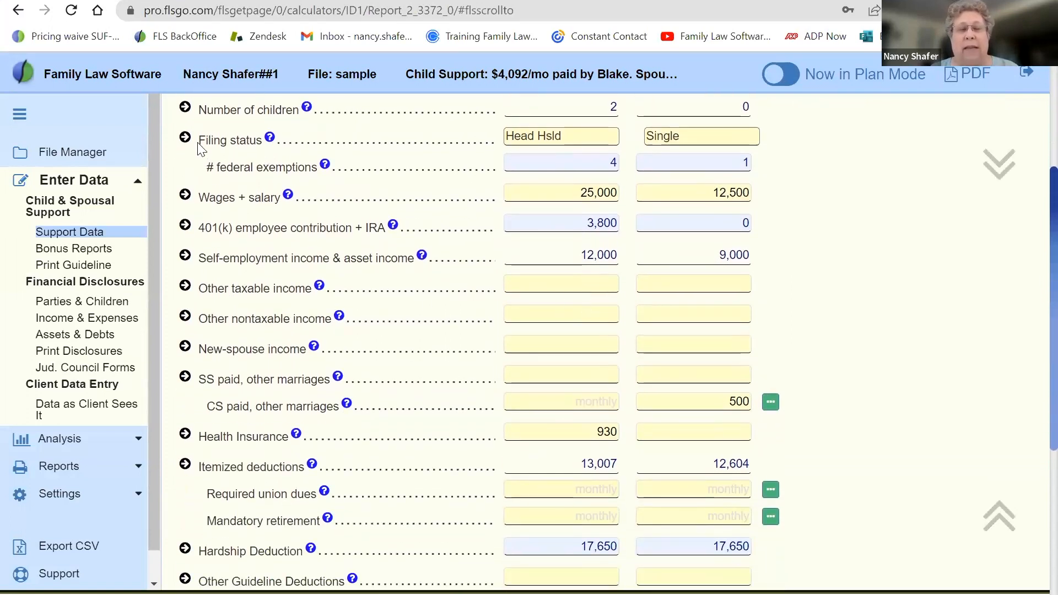
drag(200, 147, 318, 146)
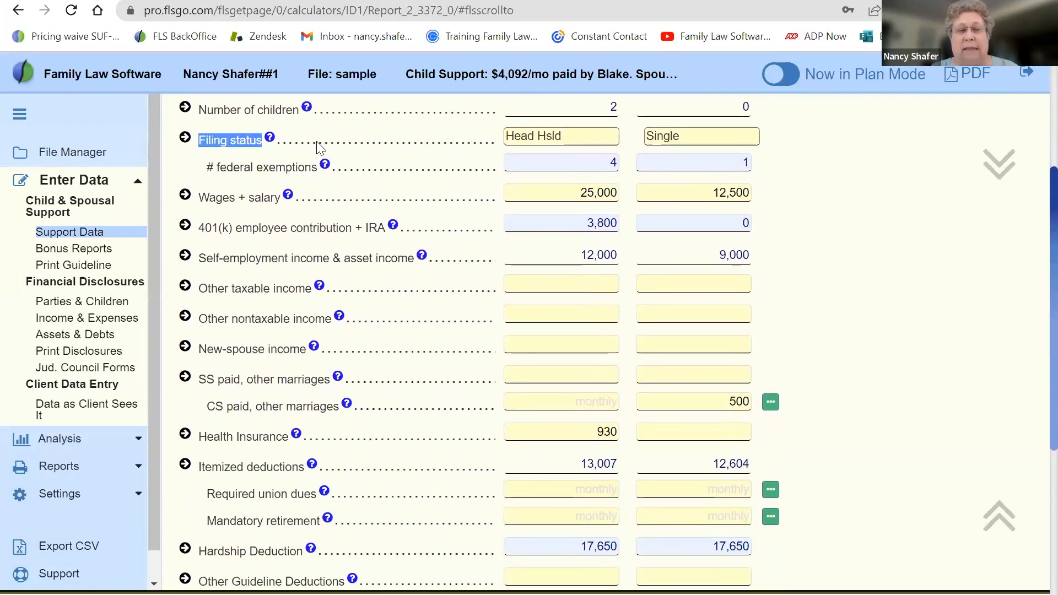
click(186, 140)
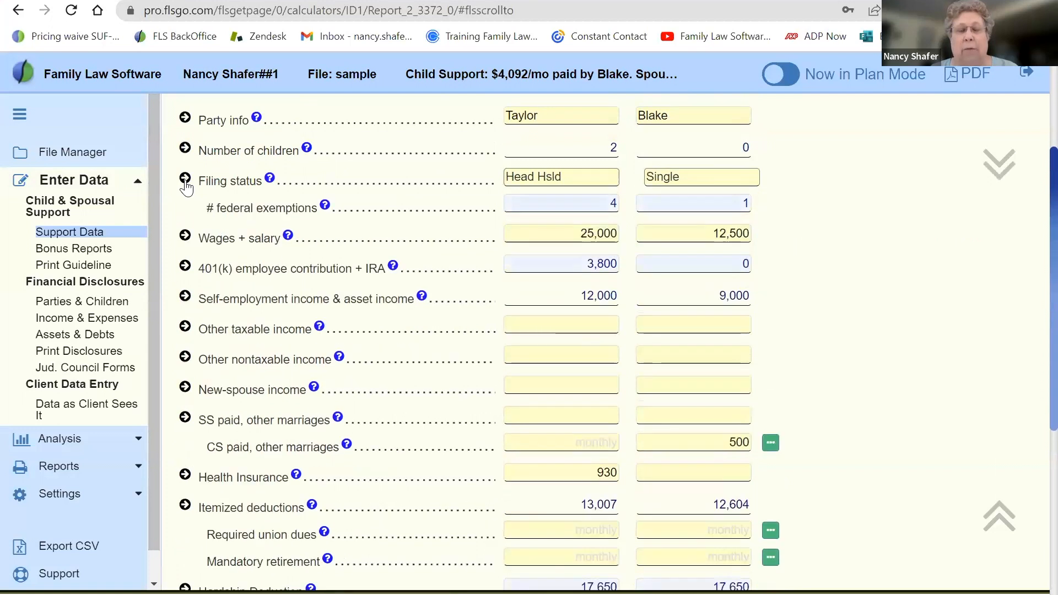
- Expand Other taxable income and inspect the second party's Bonuses amount
click(182, 328)
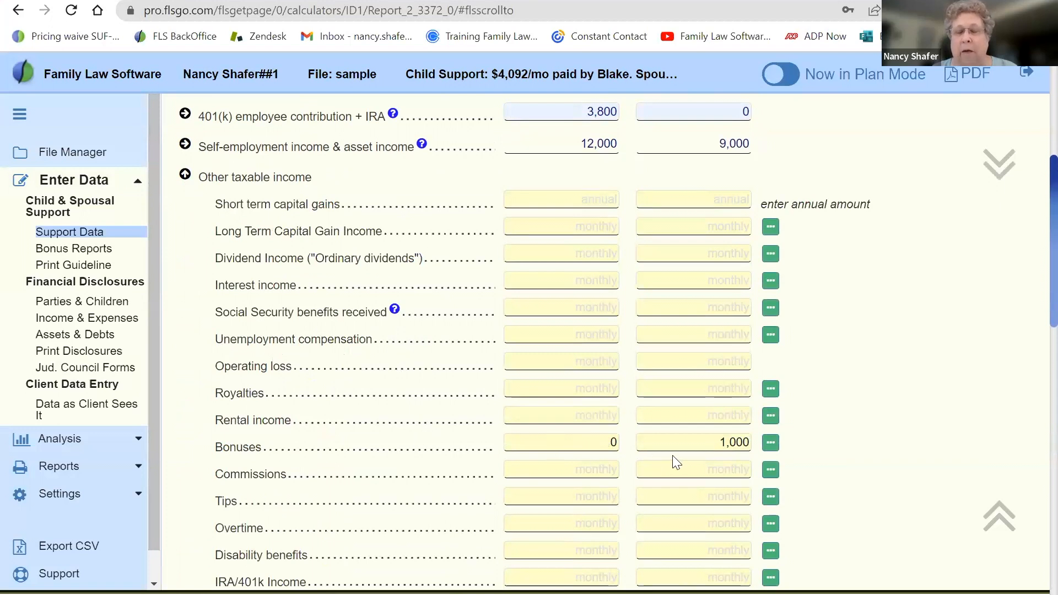
drag(683, 442, 755, 444)
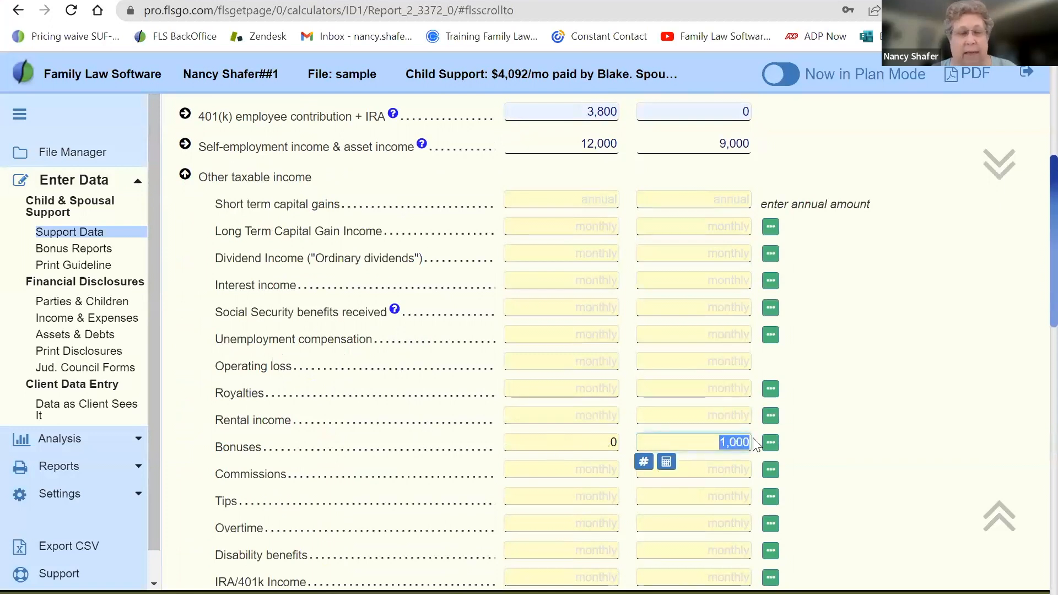
click(888, 431)
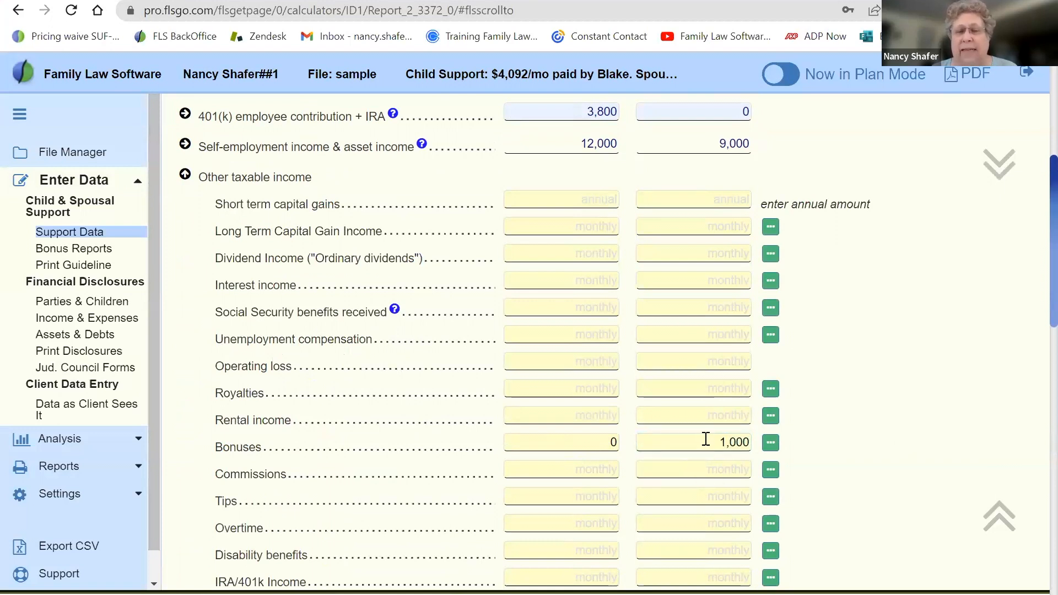
- Clear the second party's monthly Bonuses amount and check the recalculated child support
drag(703, 441, 767, 443)
key(BackSpace)
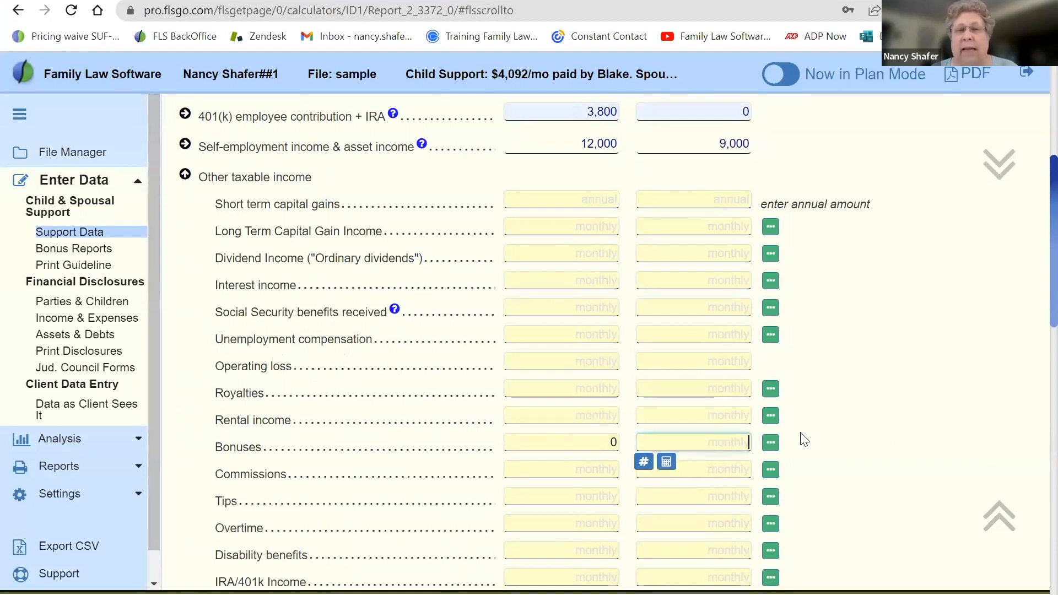
key(Tab)
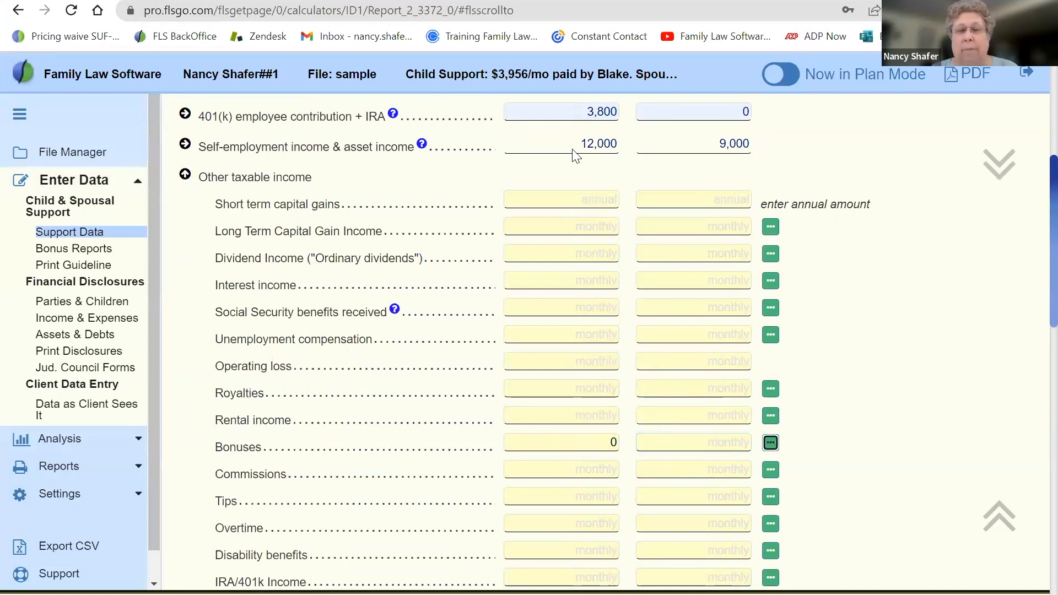
drag(499, 78, 530, 78)
click(837, 360)
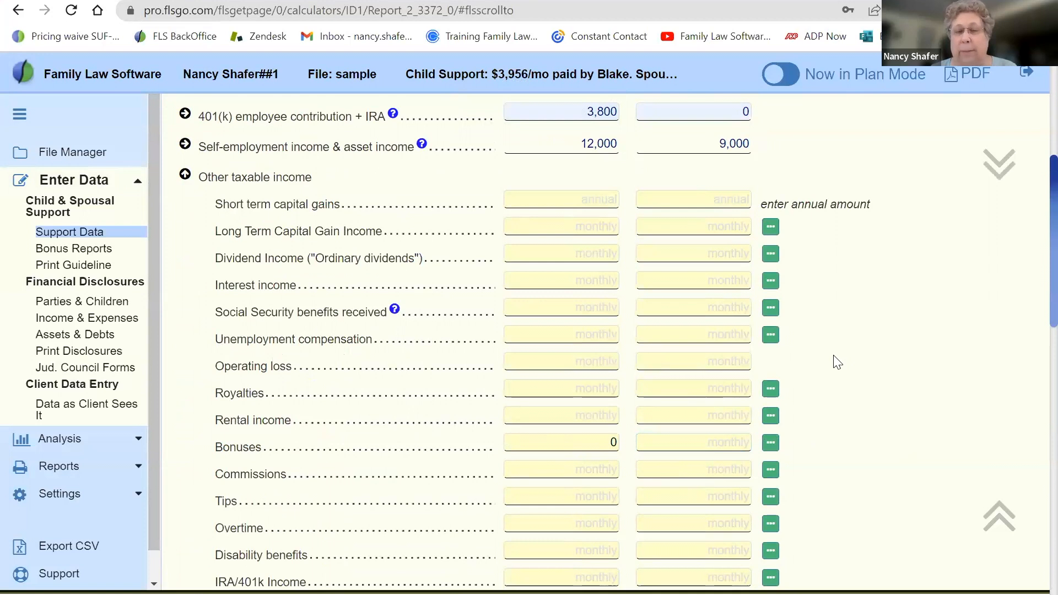
- Re-enter 1000 as the second party's monthly Bonuses amount under Other taxable income
click(711, 439)
text(1000)
key(Tab)
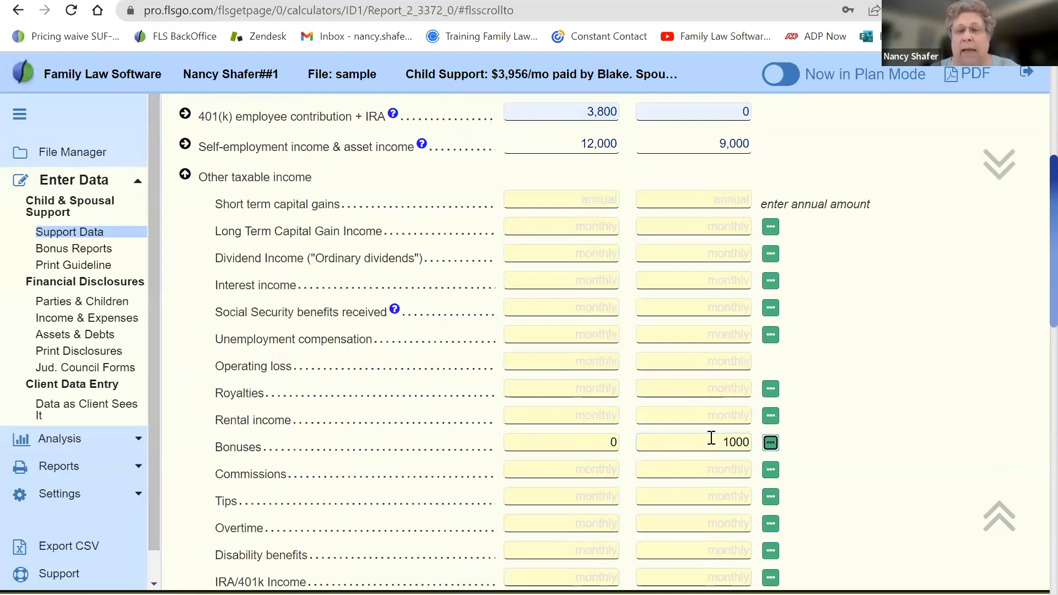
click(838, 442)
- Review the remaining Disso Format lines, from other taxable income through Hardship Deduction to the support results
scroll(835, 441, down, 4)
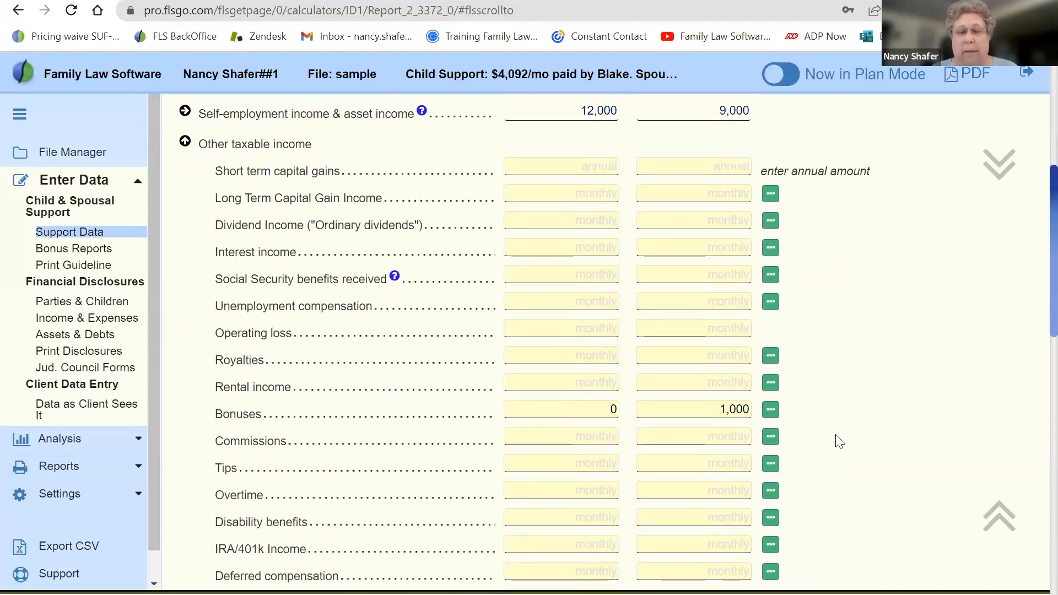
scroll(837, 442, down, 10)
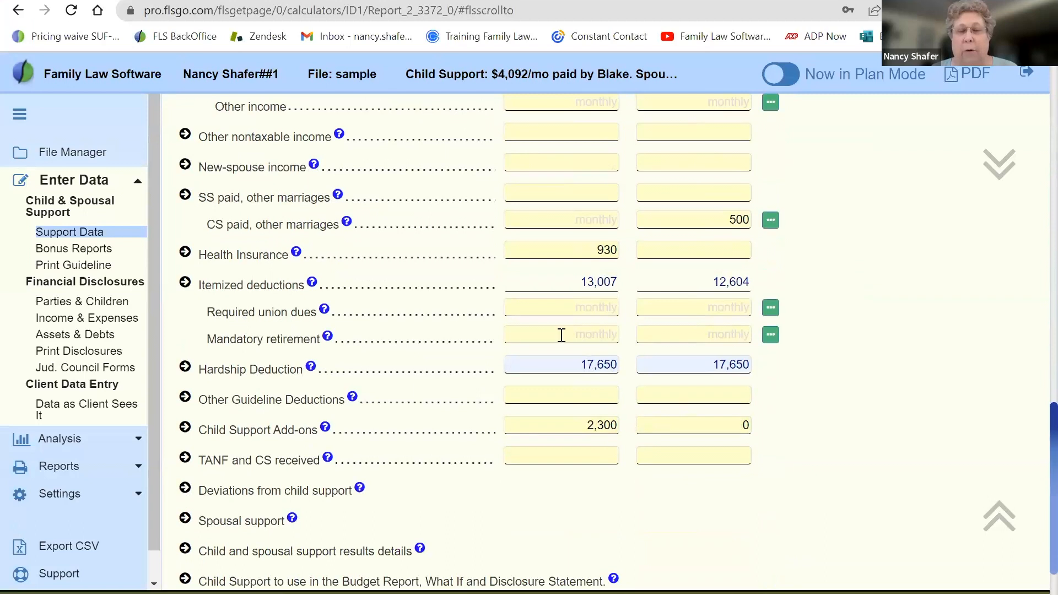
click(184, 368)
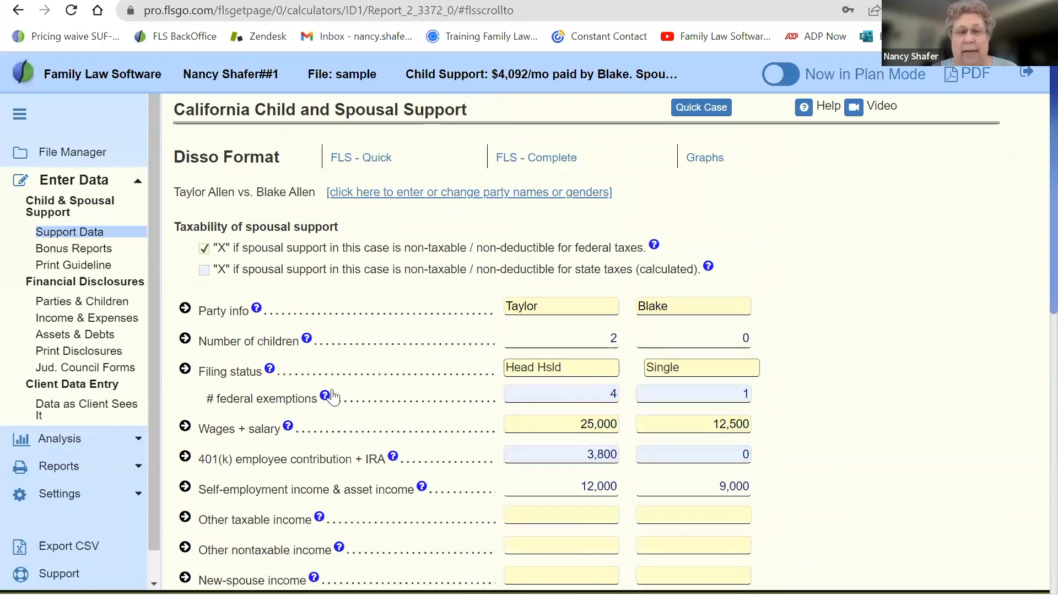
- Switch the support data to FLS - Quick and read the note on what the Quick screen is intended for
click(368, 159)
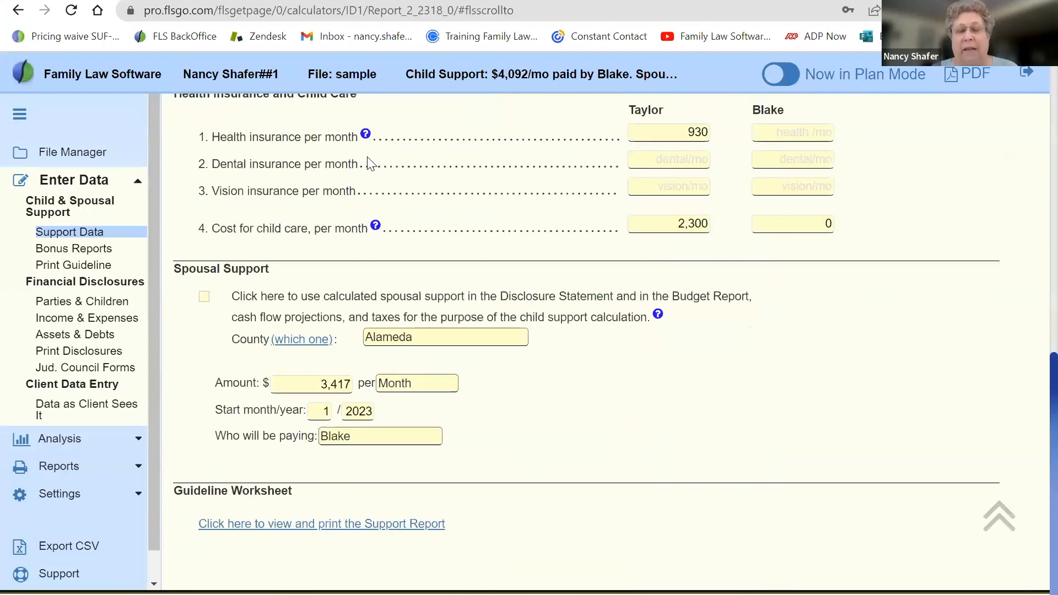
scroll(370, 163, up, 3)
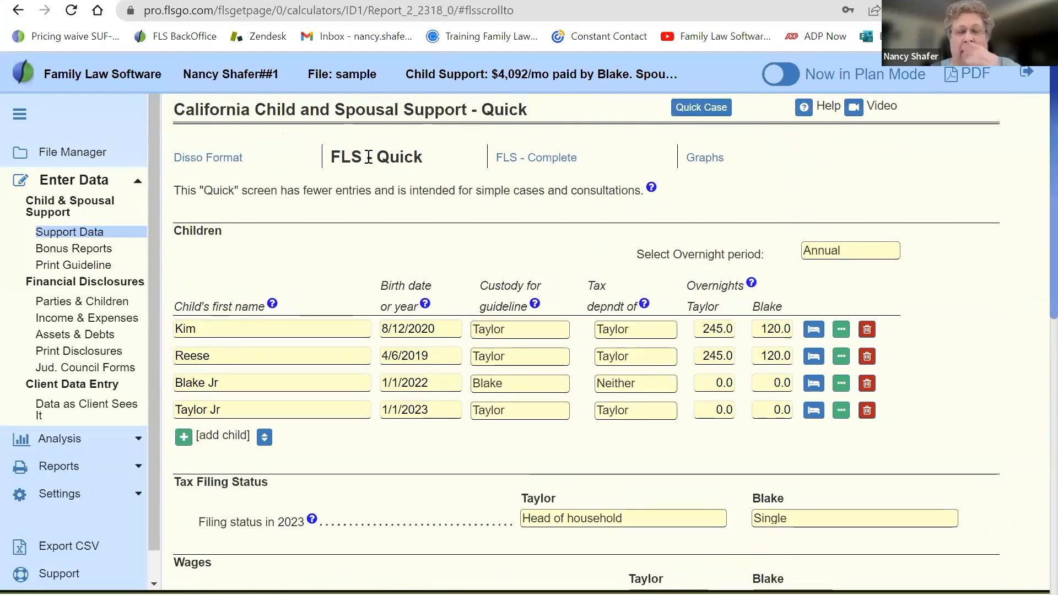
drag(424, 158, 327, 161)
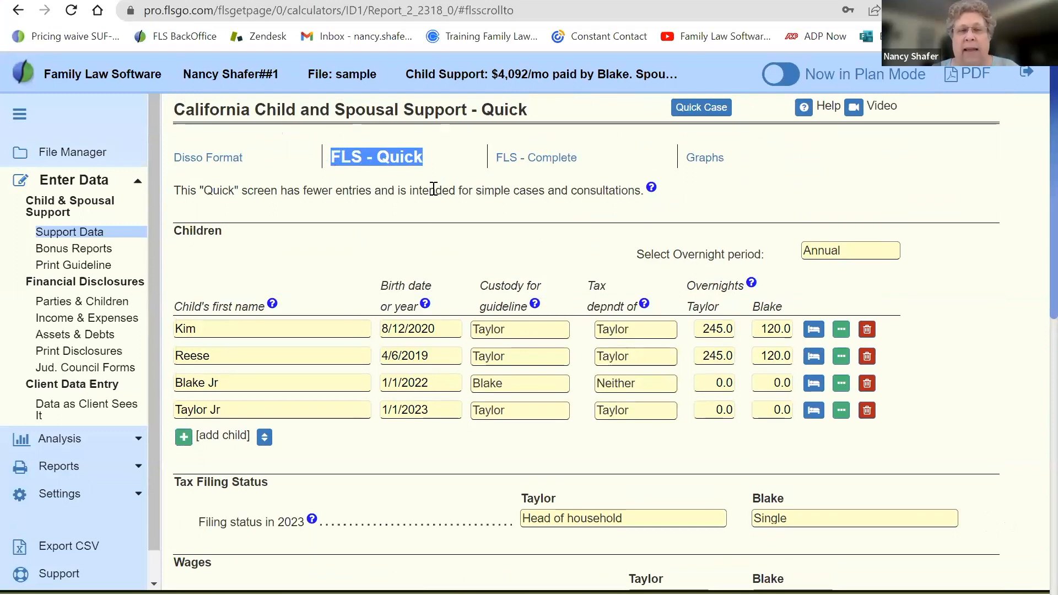
drag(411, 192, 640, 193)
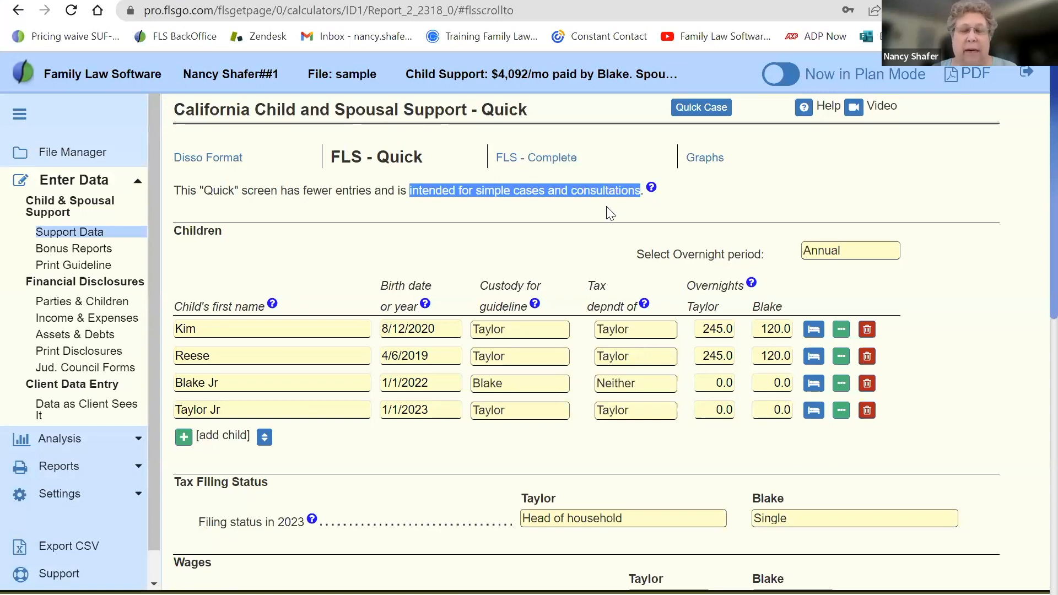
click(561, 238)
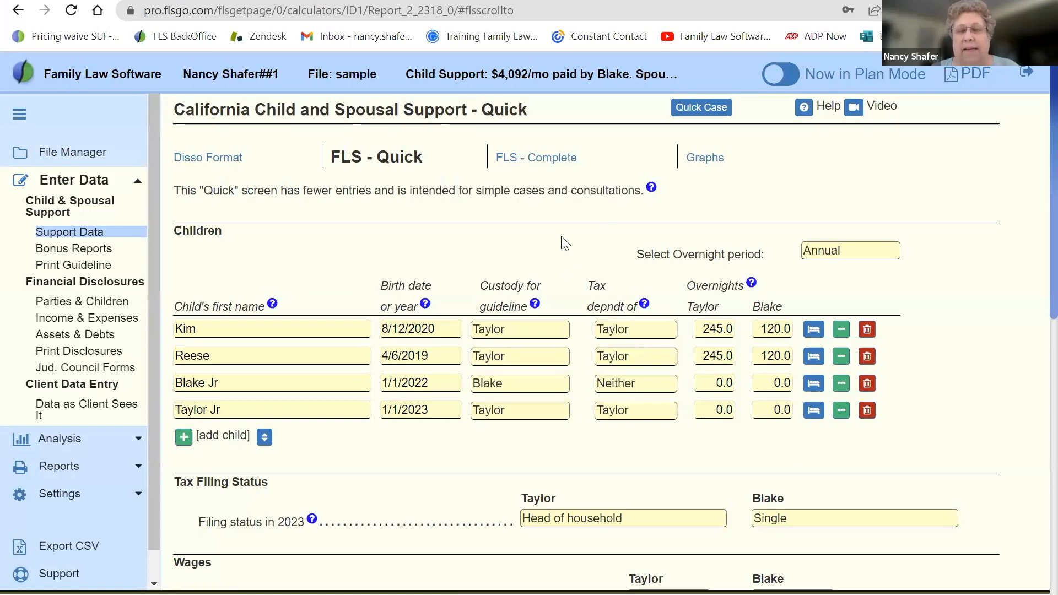
- Inspect the first-name entries of the third and fourth children in the Children section
scroll(562, 241, down, 2)
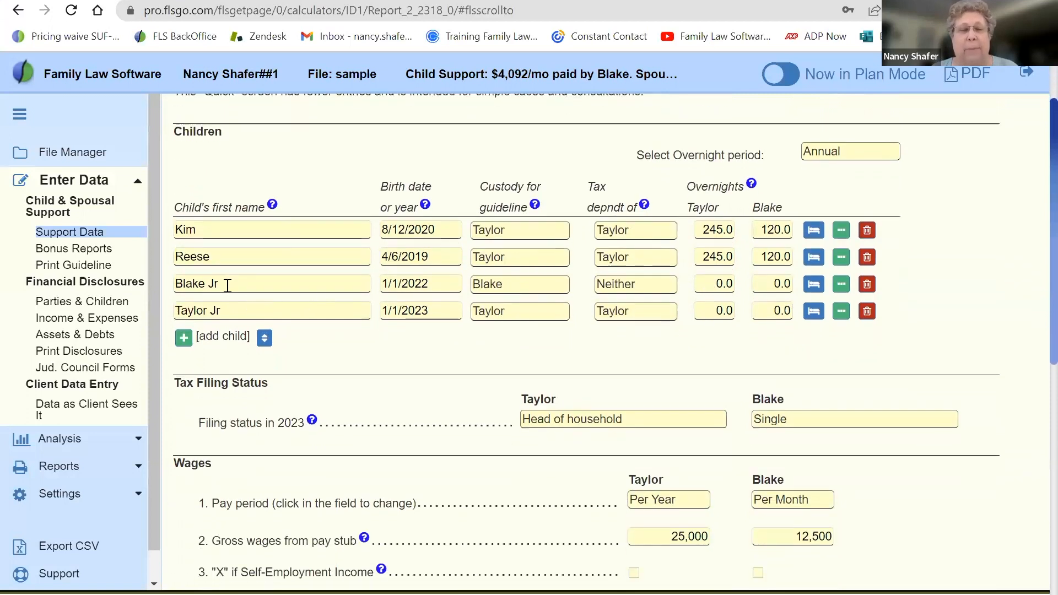
click(224, 285)
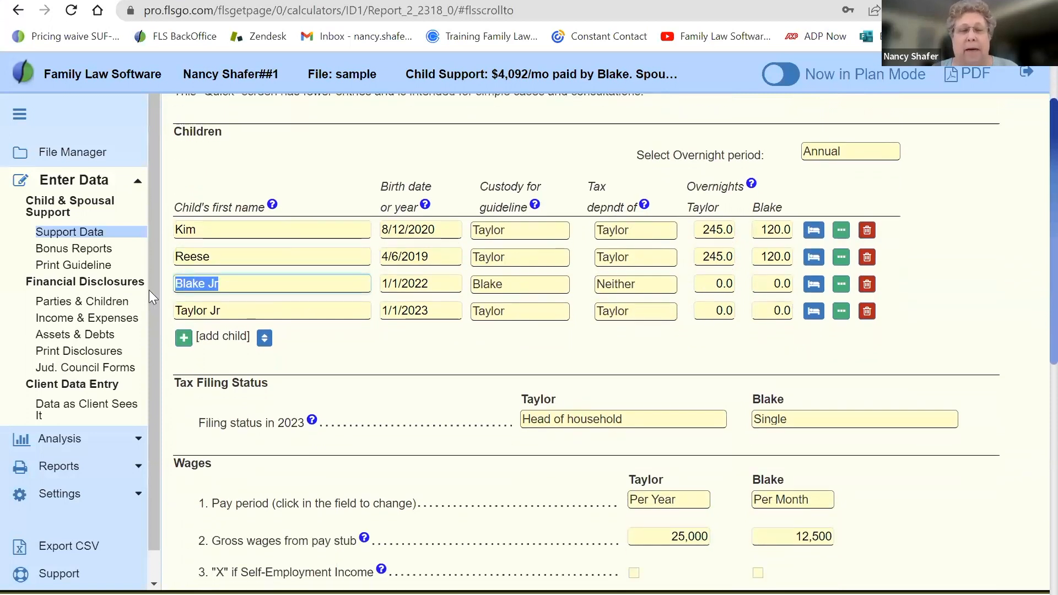
click(231, 311)
click(445, 347)
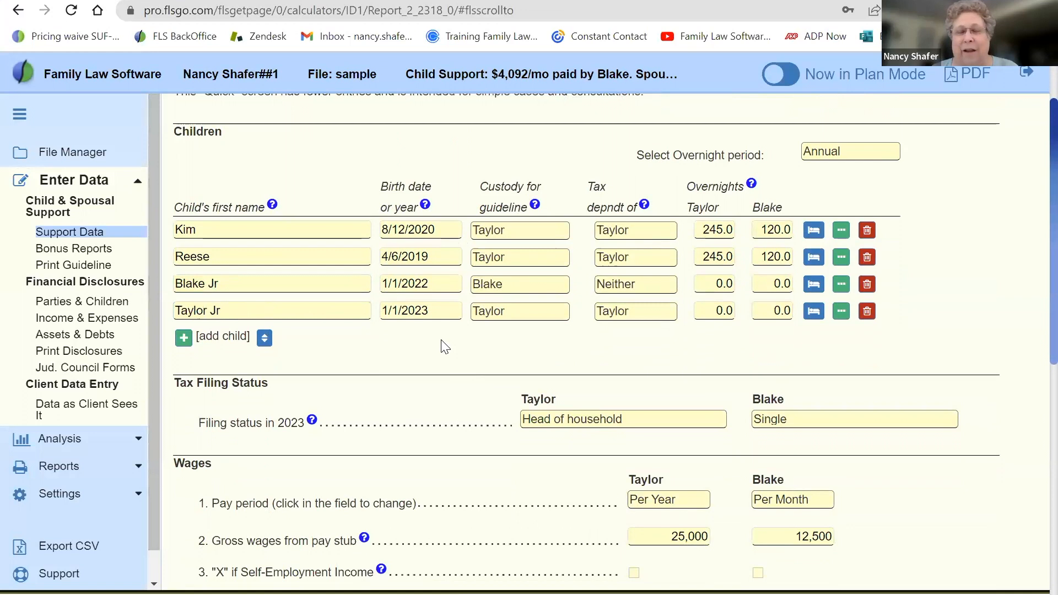
- Review the Quick screen's tax filing status, wages, health insurance, child care and spousal support sections
scroll(445, 347, down, 3)
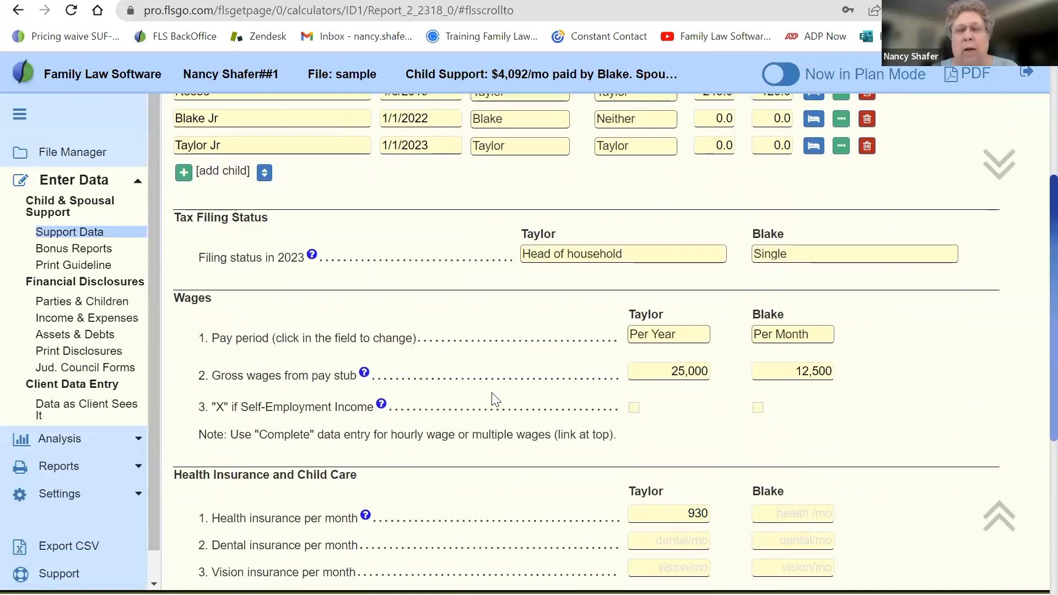
scroll(492, 400, up, 5)
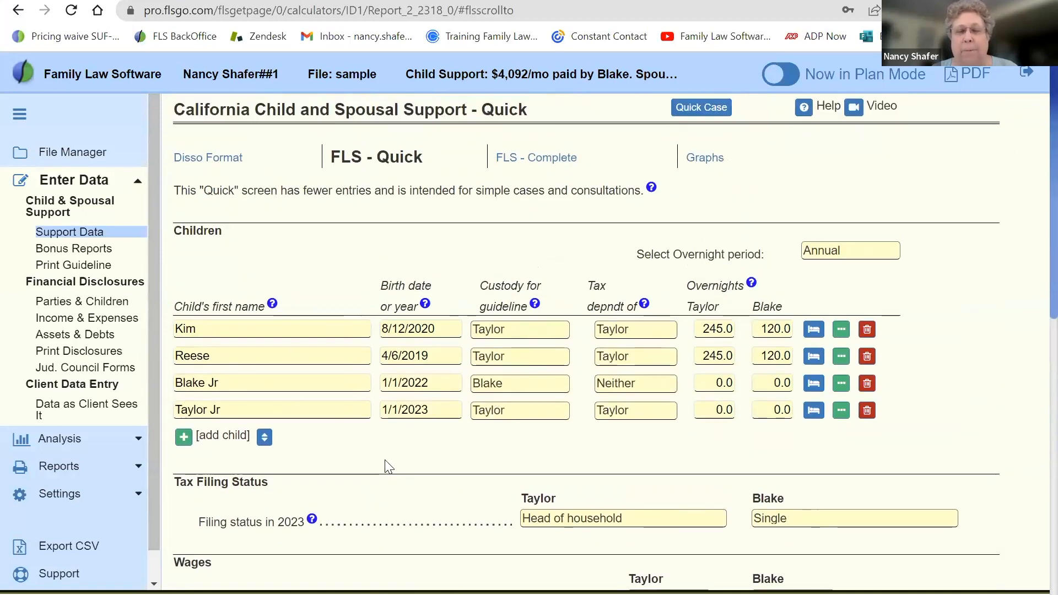
scroll(388, 467, down, 3)
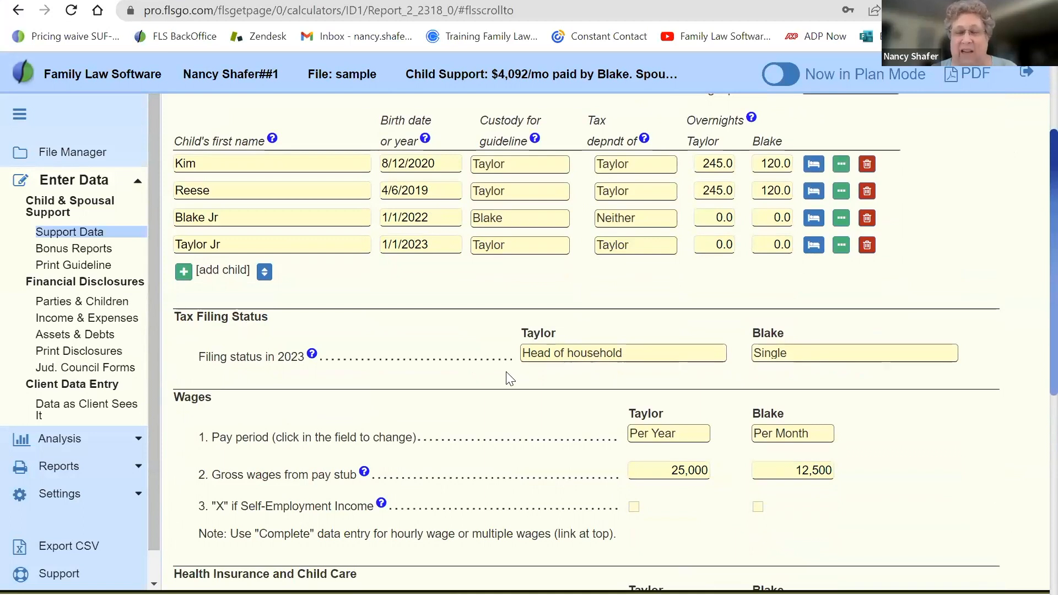
scroll(507, 377, down, 4)
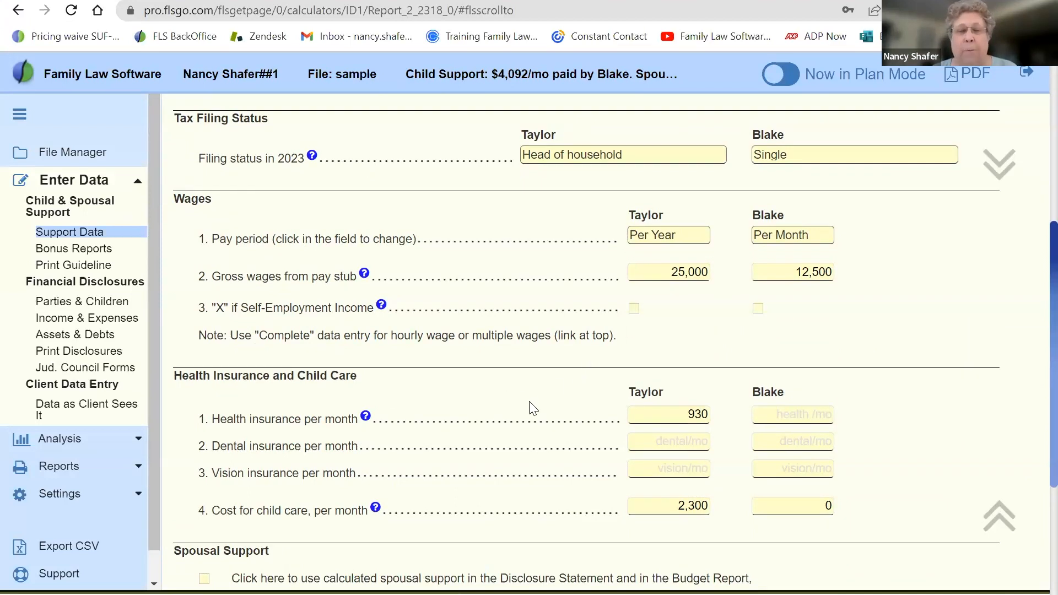
scroll(532, 407, down, 1)
scroll(532, 408, down, 2)
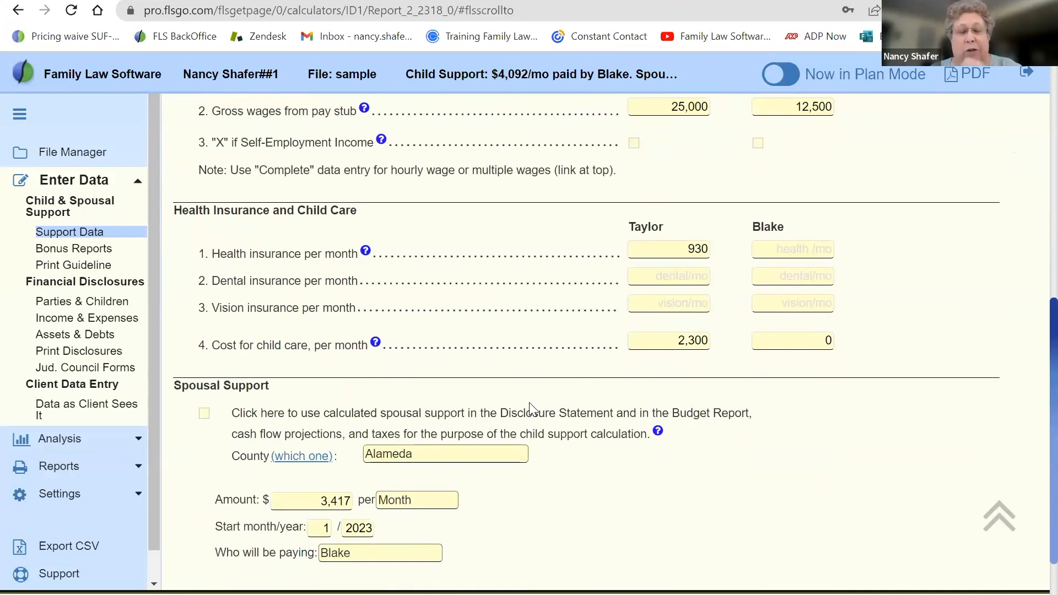
scroll(532, 411, down, 2)
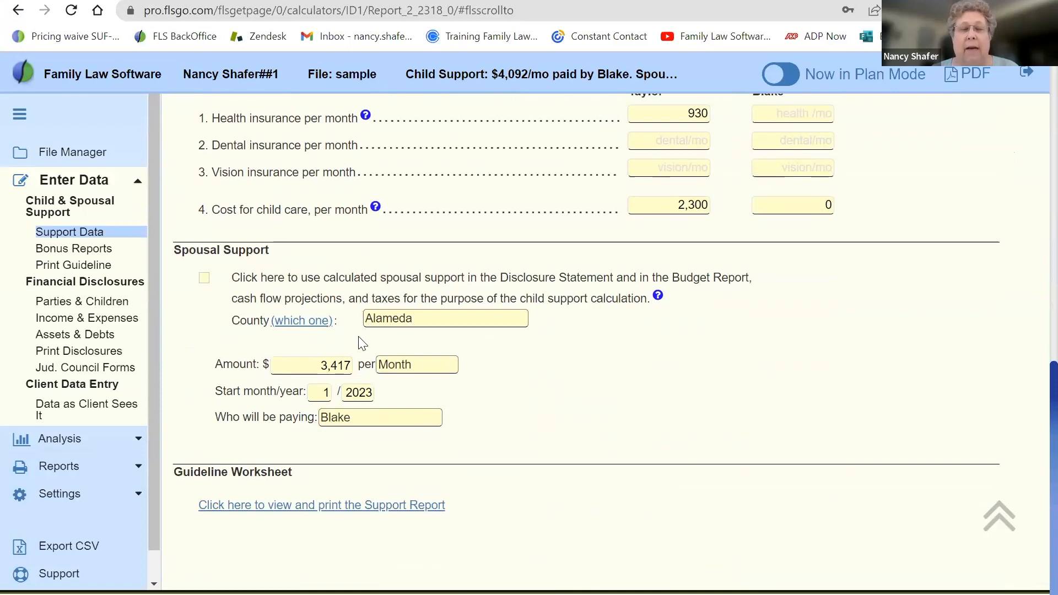
- Set the spousal support county to Santa Clara and enable the use of calculated spousal support
click(464, 326)
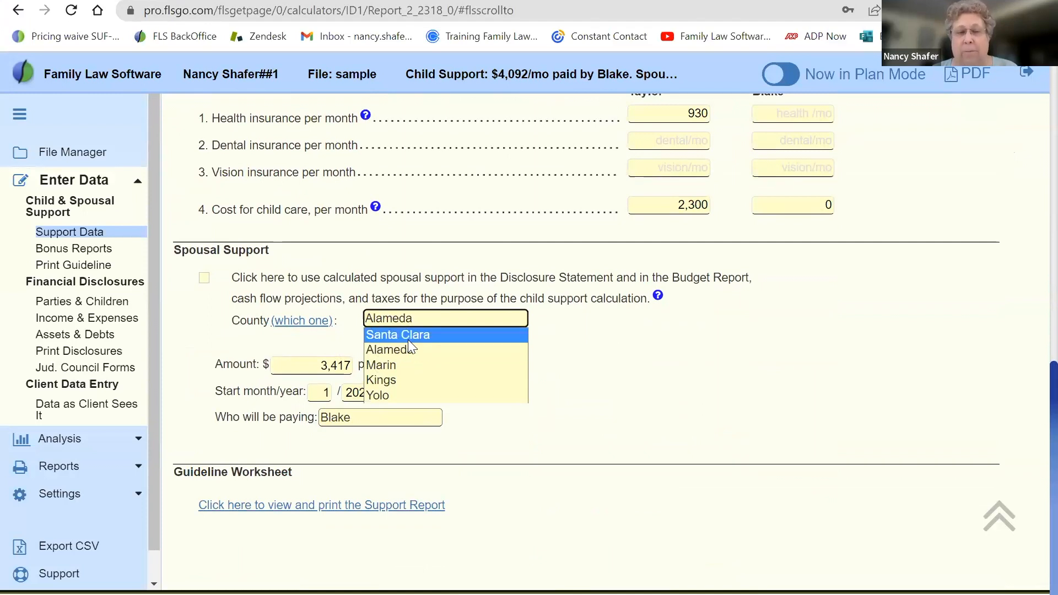
click(408, 339)
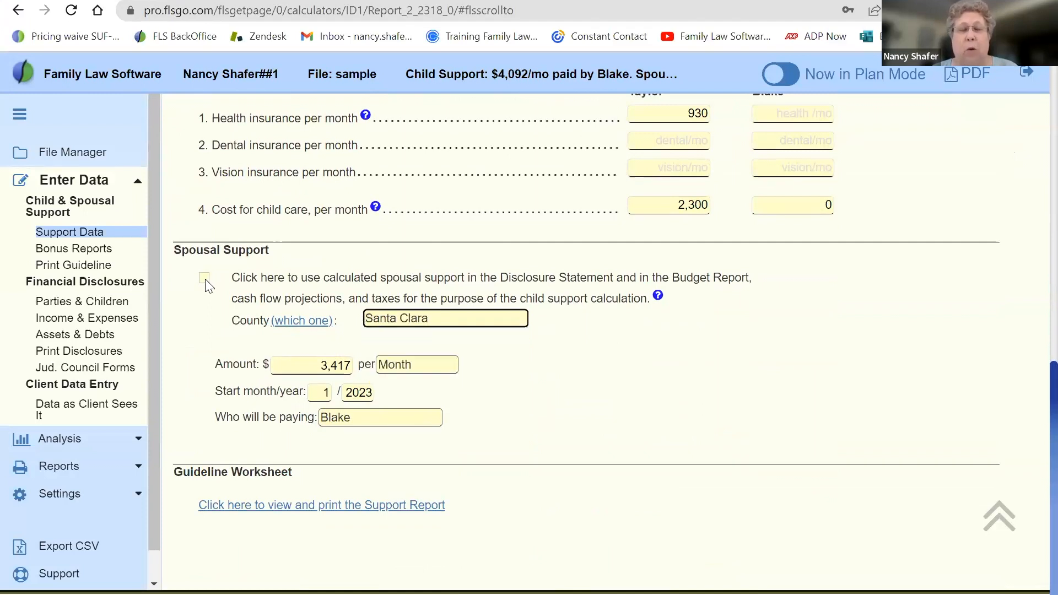
click(205, 280)
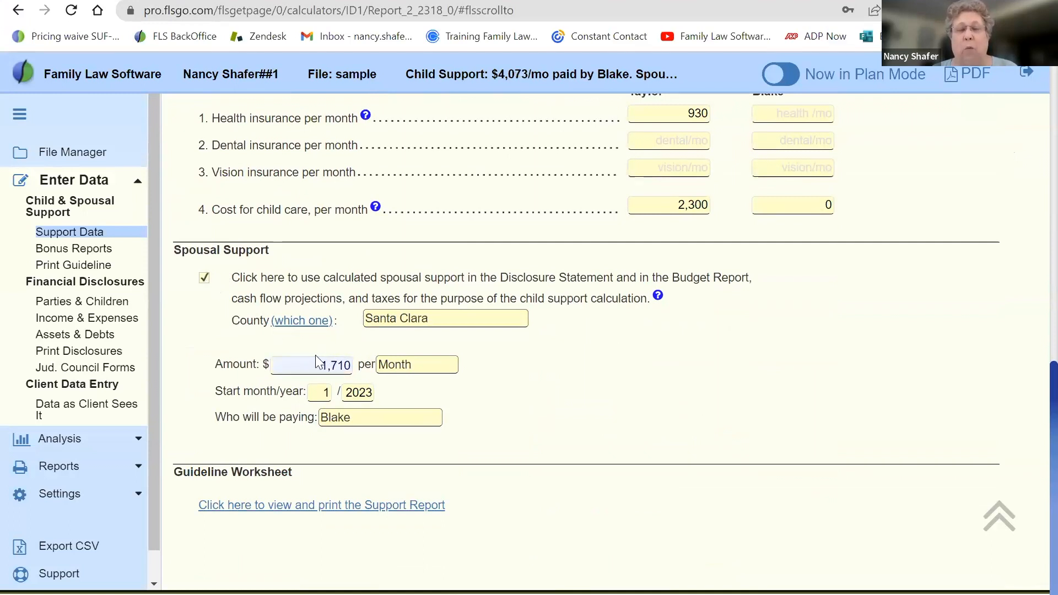
- Try a manual spousal support amount of 2000 per month, and return to the calculated spousal support
click(205, 279)
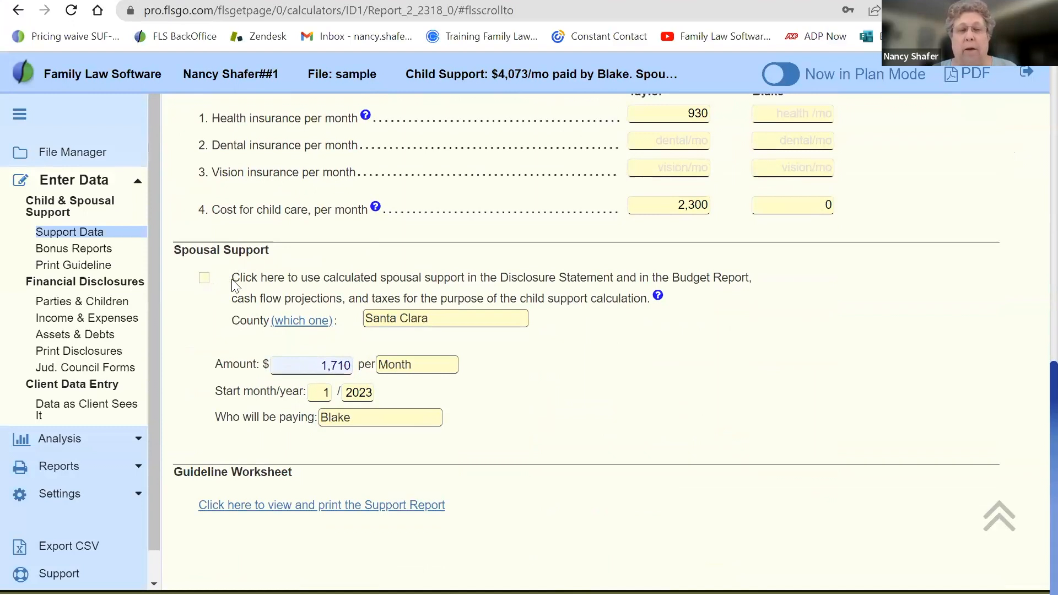
click(318, 371)
text(2,00)
text(000)
key(Tab)
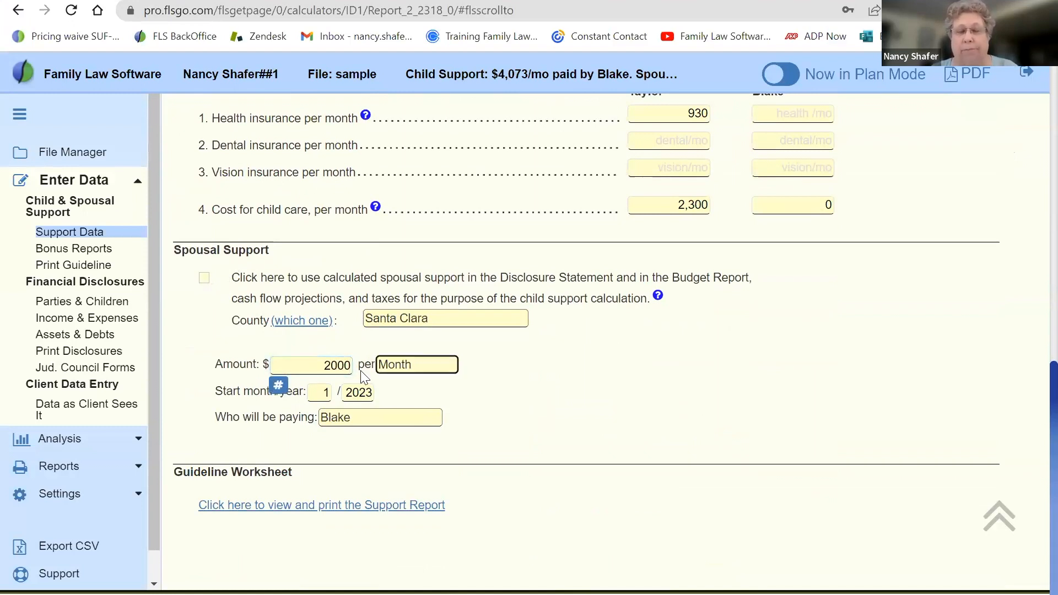
click(205, 278)
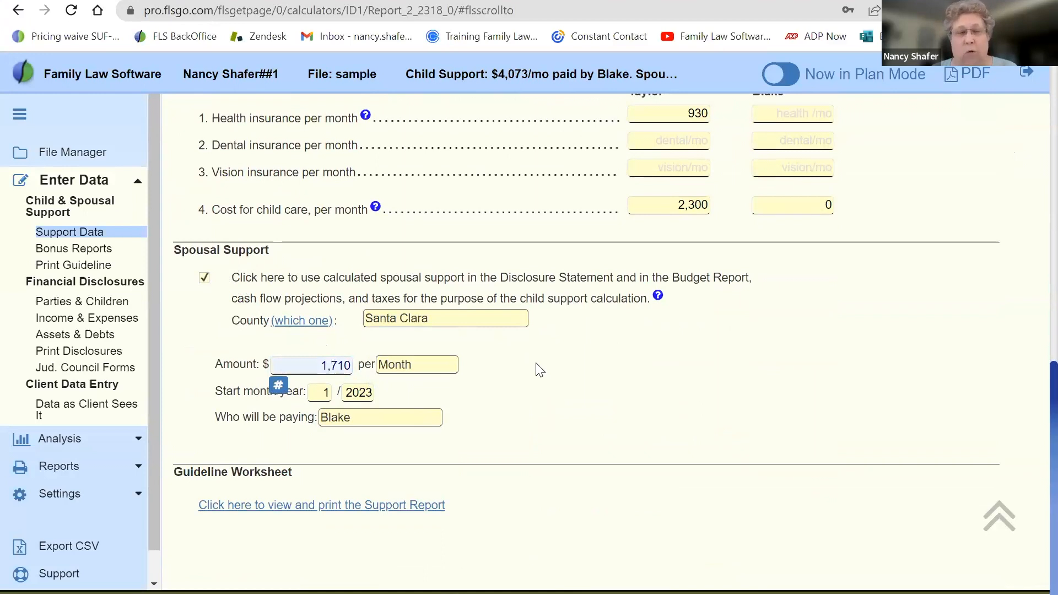
- Switch the support data to FLS - Complete and review its collapsible sections, including the Children details
scroll(539, 370, up, 10)
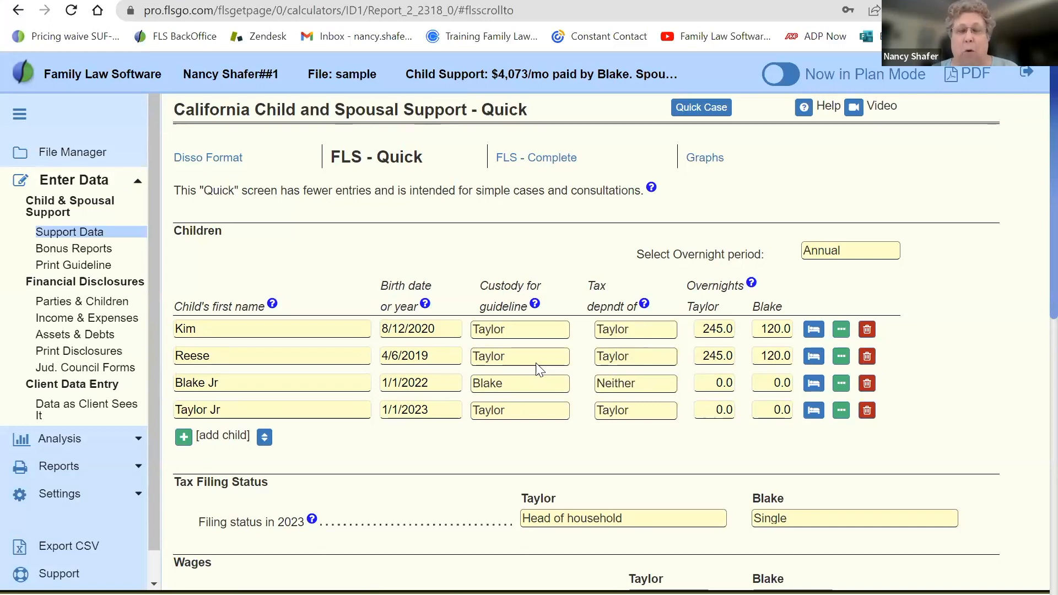
click(554, 161)
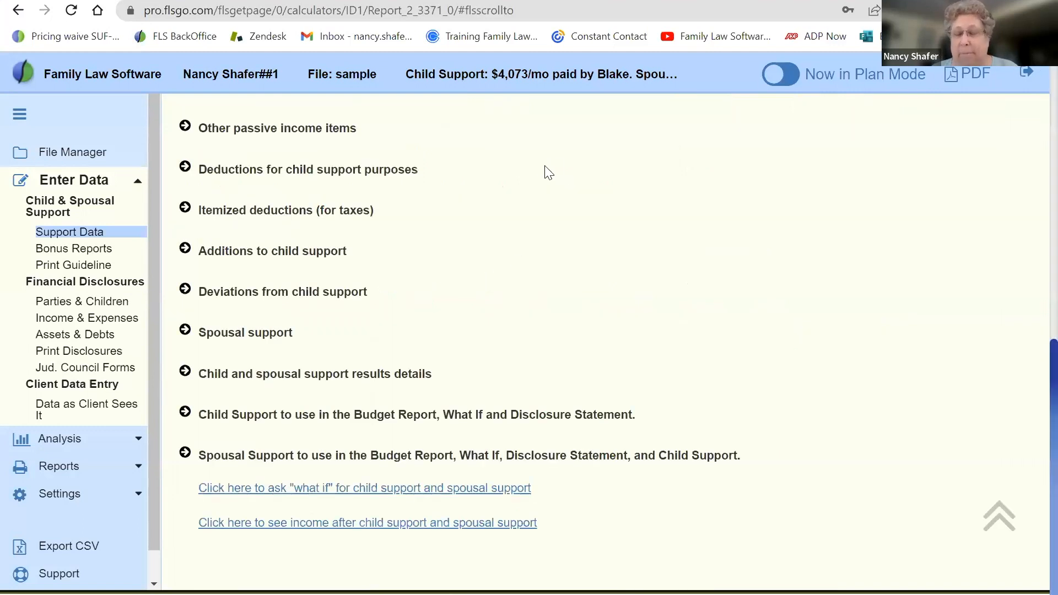
scroll(545, 167, up, 10)
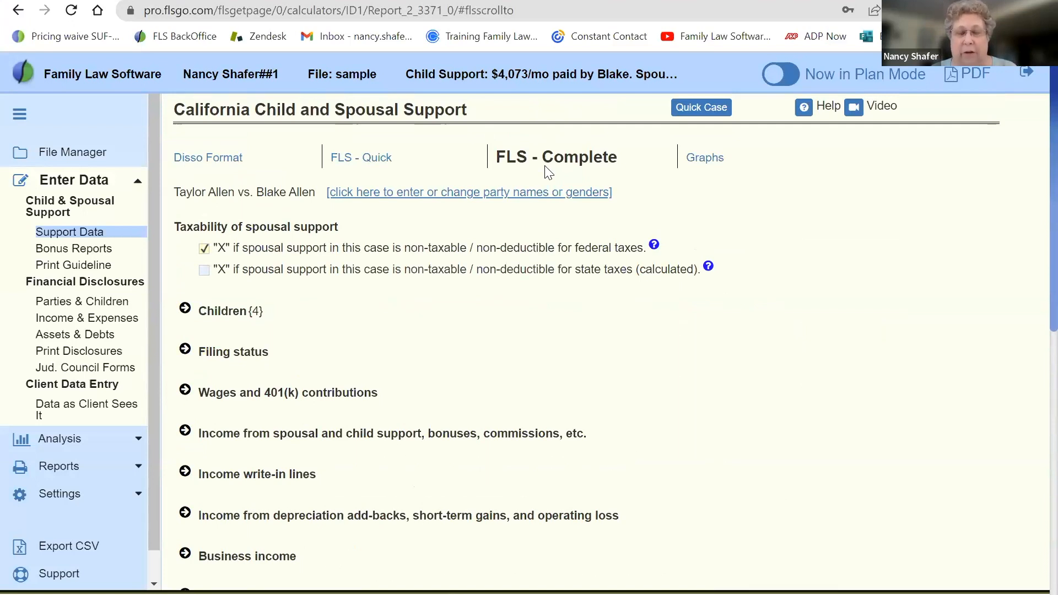
scroll(546, 173, down, 1)
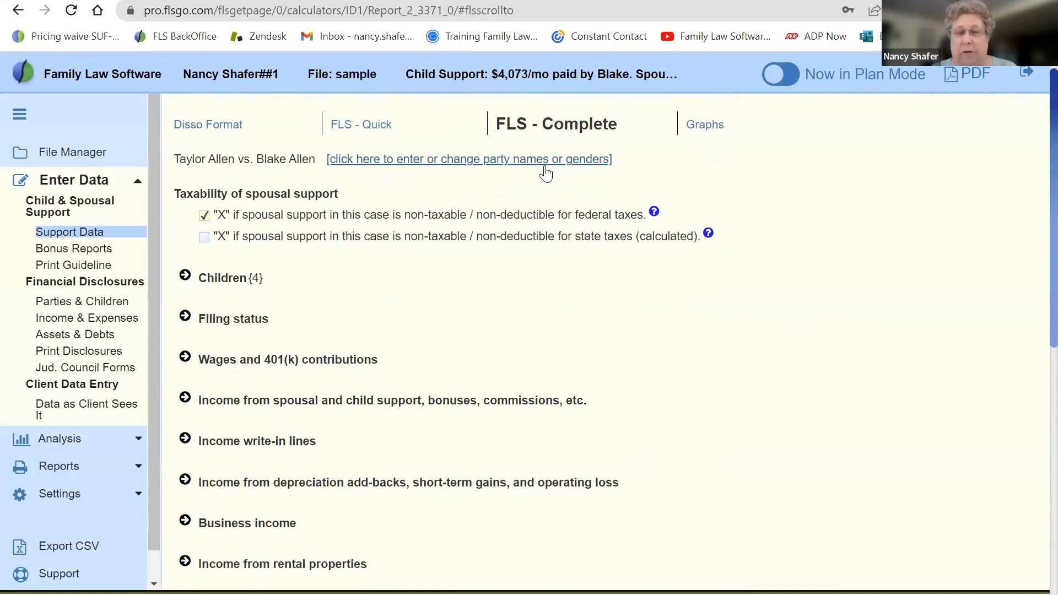
scroll(545, 173, down, 2)
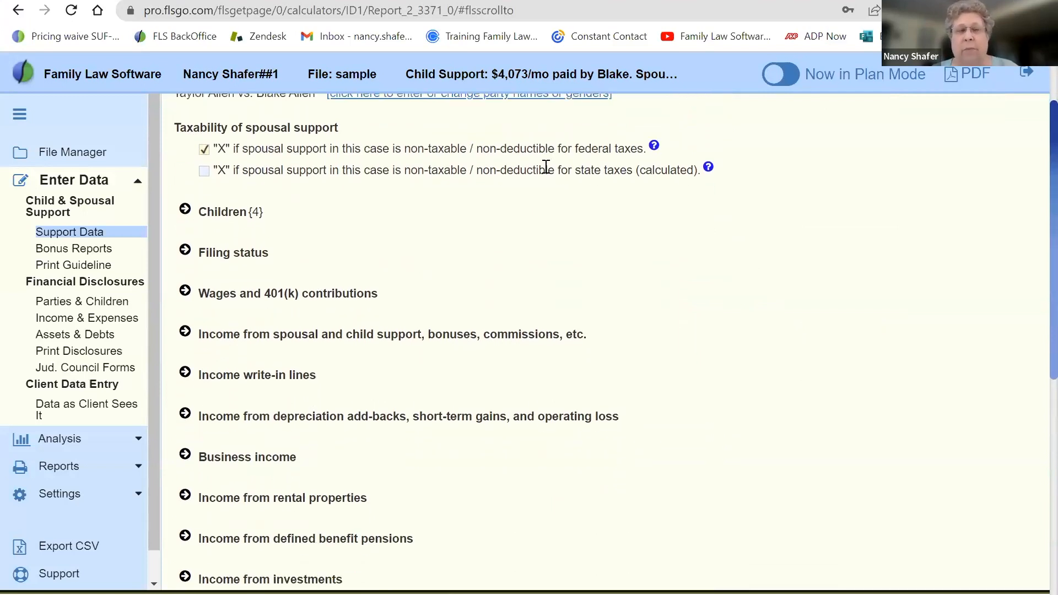
scroll(545, 168, down, 2)
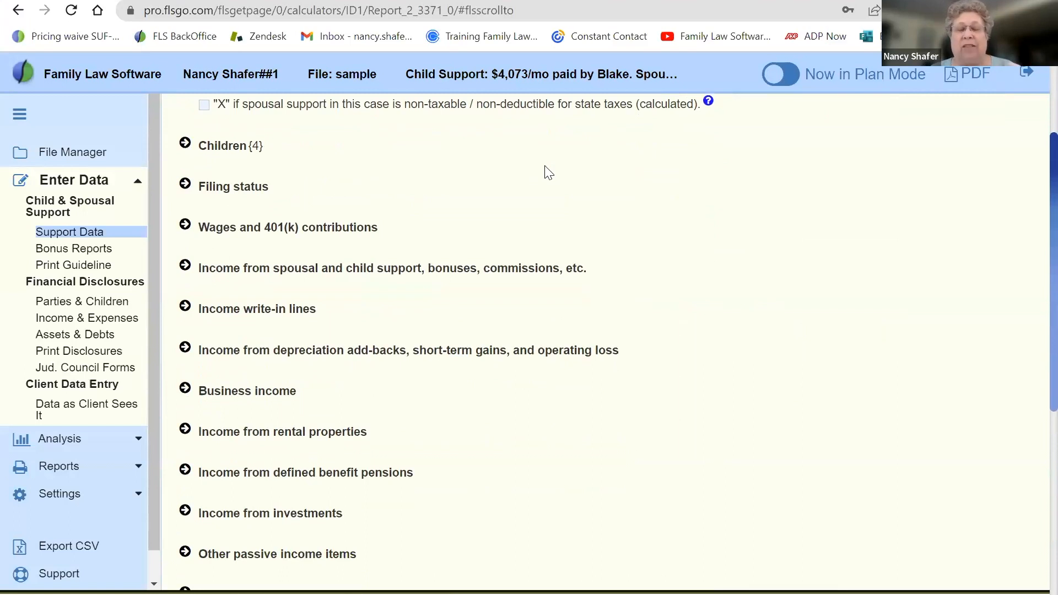
click(185, 144)
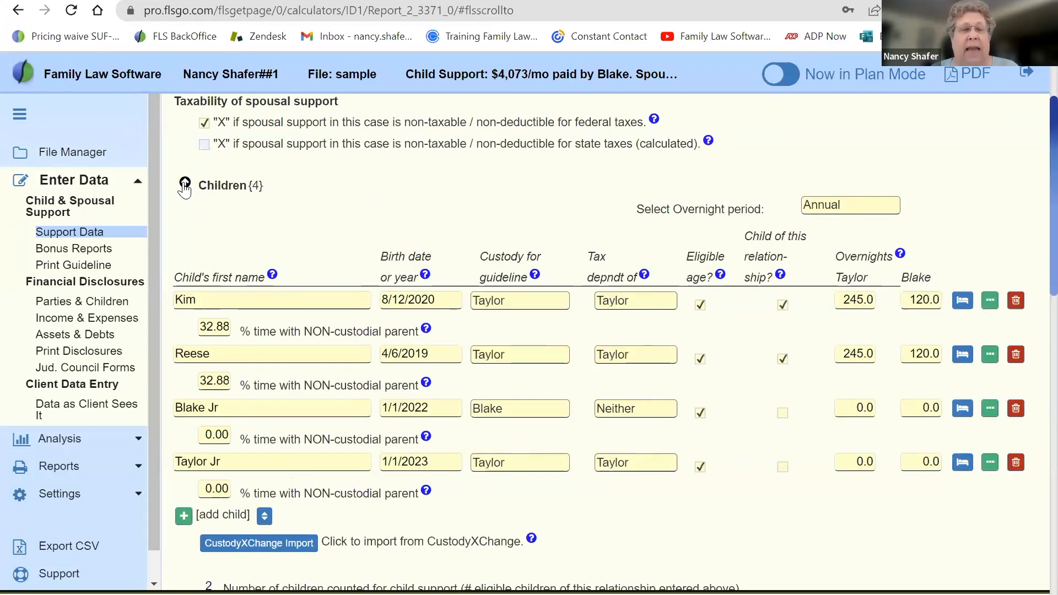
click(184, 186)
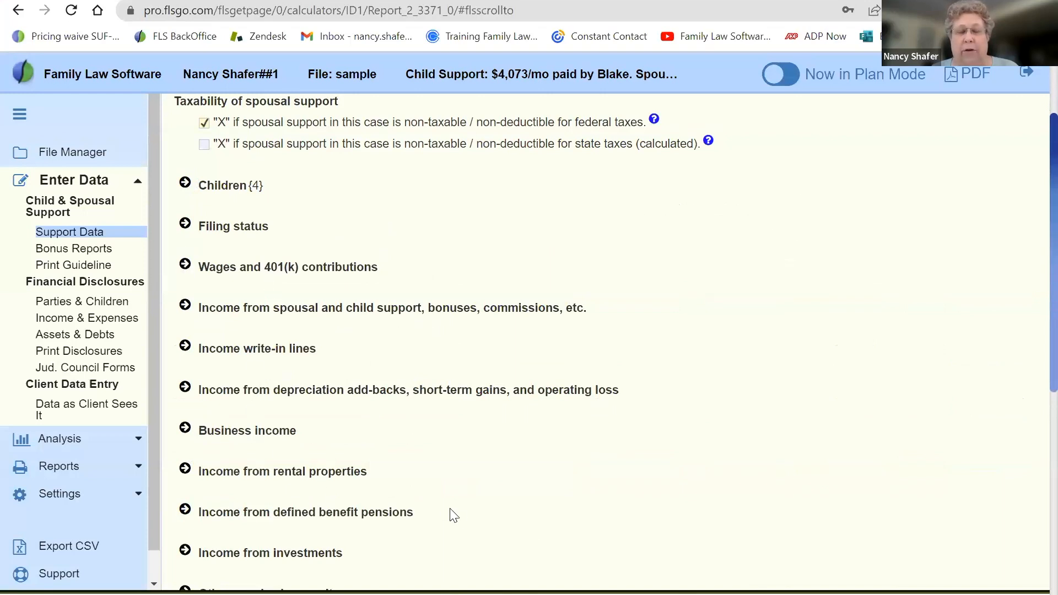
- Look through the remaining collapsible sections of the FLS - Complete view, from the income sections to the spousal support sections
scroll(462, 519, down, 5)
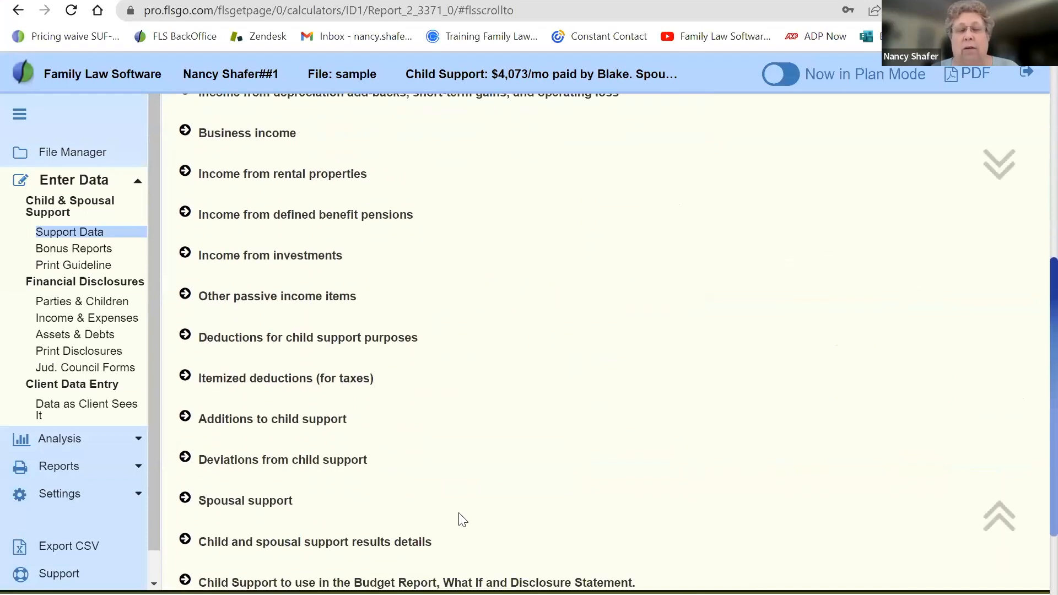
scroll(461, 519, down, 3)
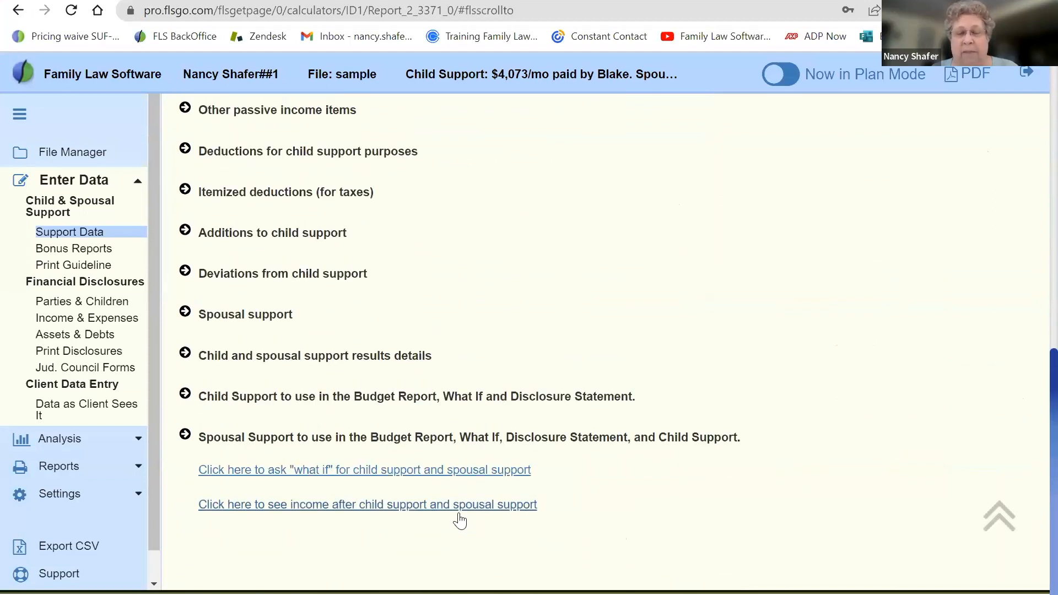
scroll(460, 518, up, 10)
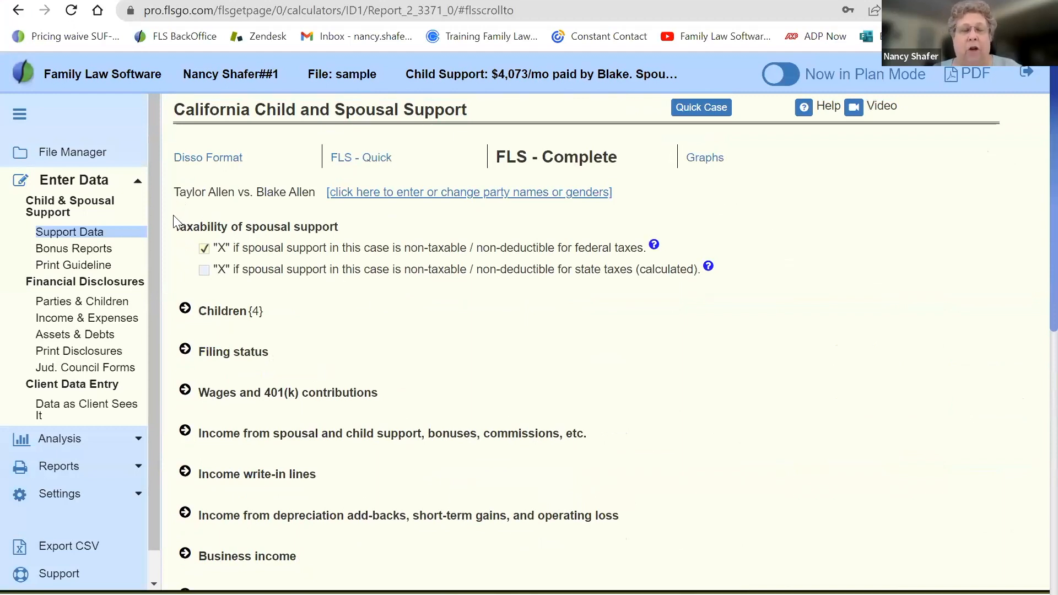
- Try switching off the federal non-taxable option for spousal support, restore it, and examine the calculated state tax option
triple_click(299, 227)
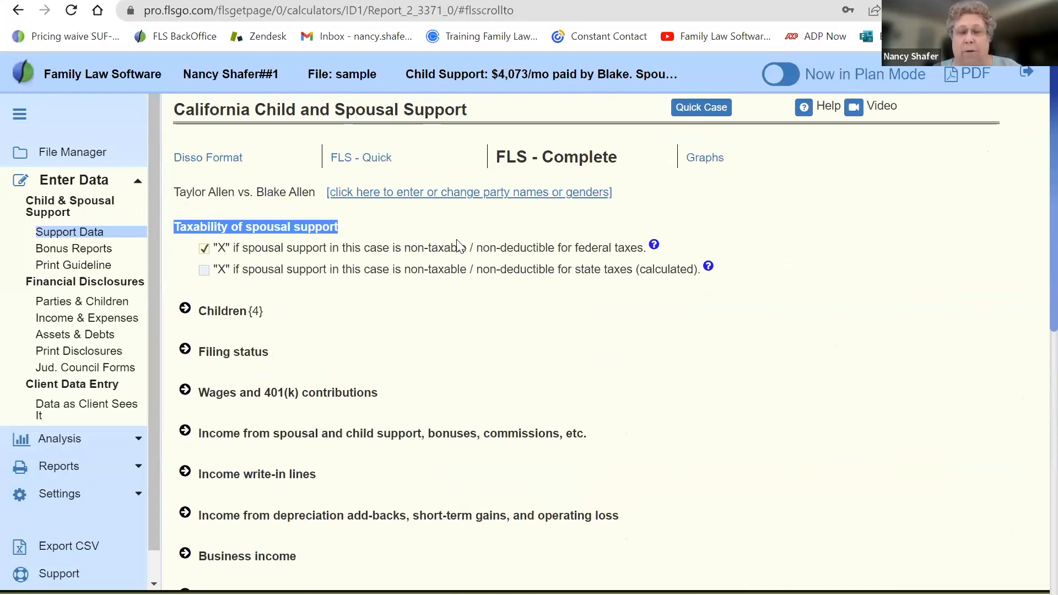
shift+click(645, 249)
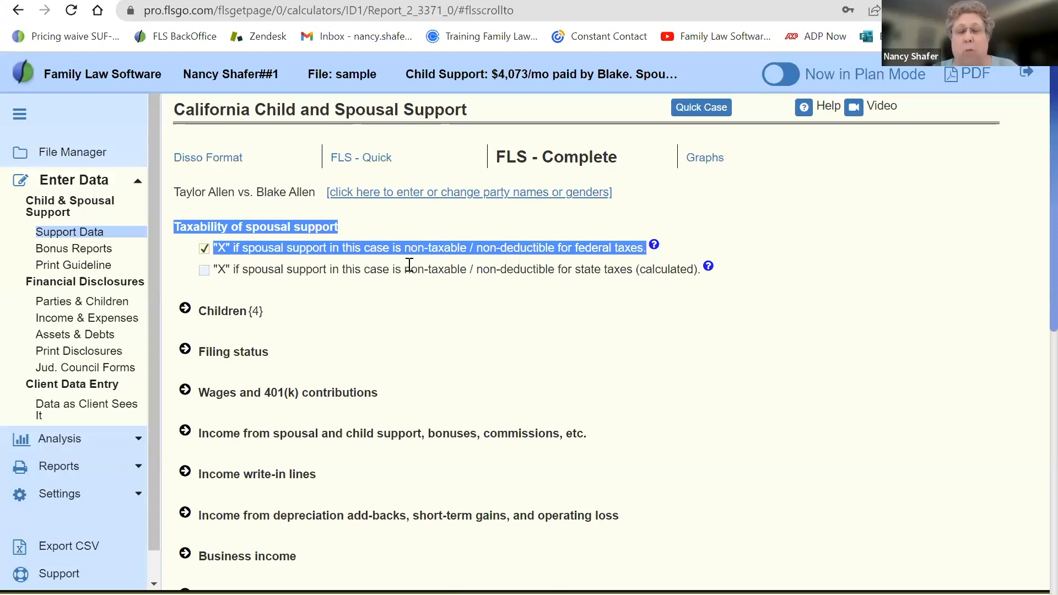
click(204, 249)
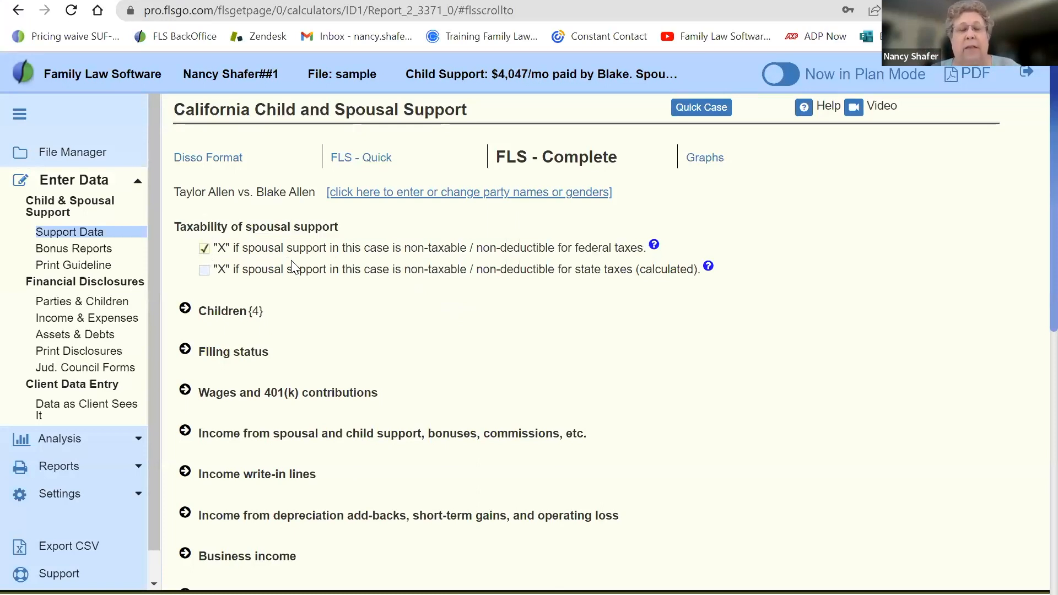
drag(238, 270, 697, 268)
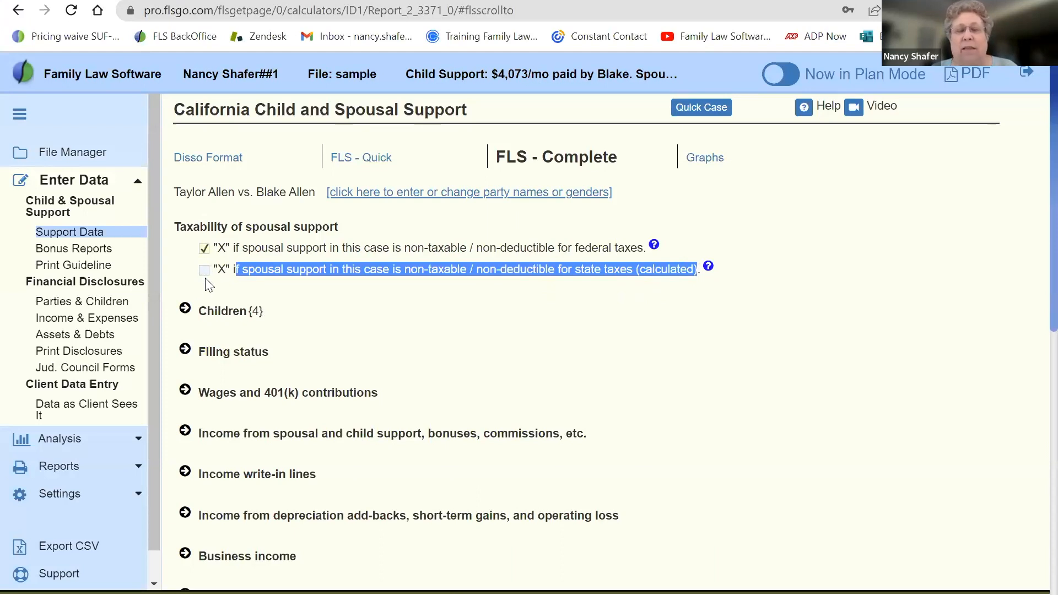
click(184, 287)
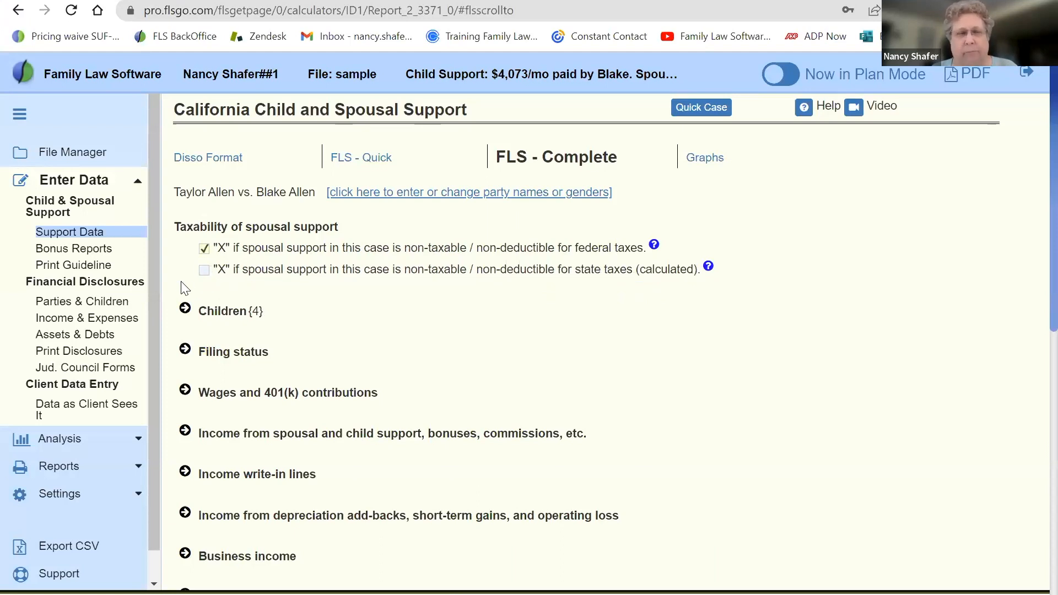
- Expand the Children section and rename the first child as Kid 1
scroll(364, 315, down, 1)
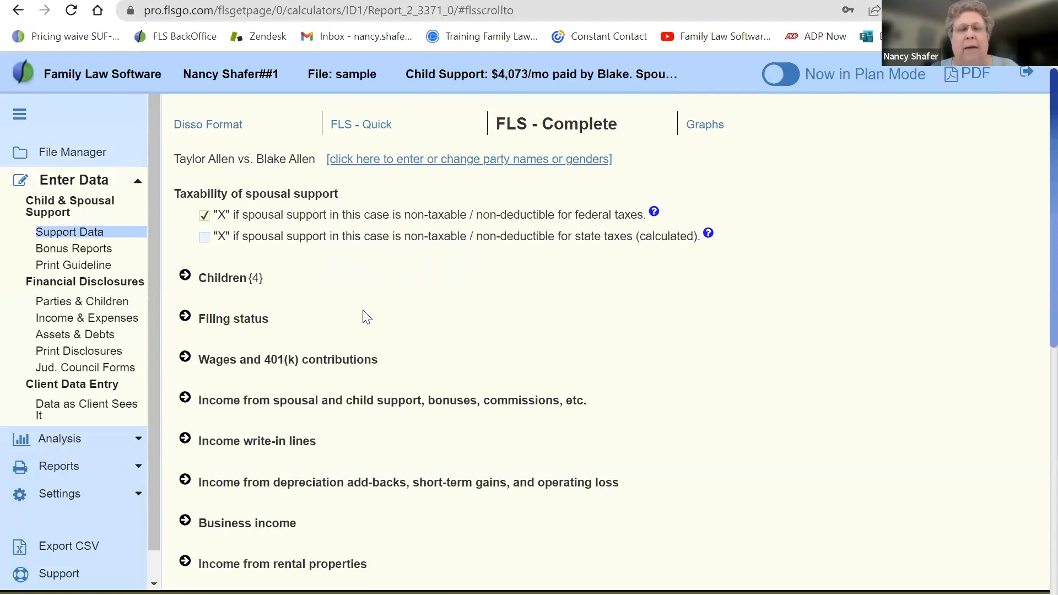
click(186, 277)
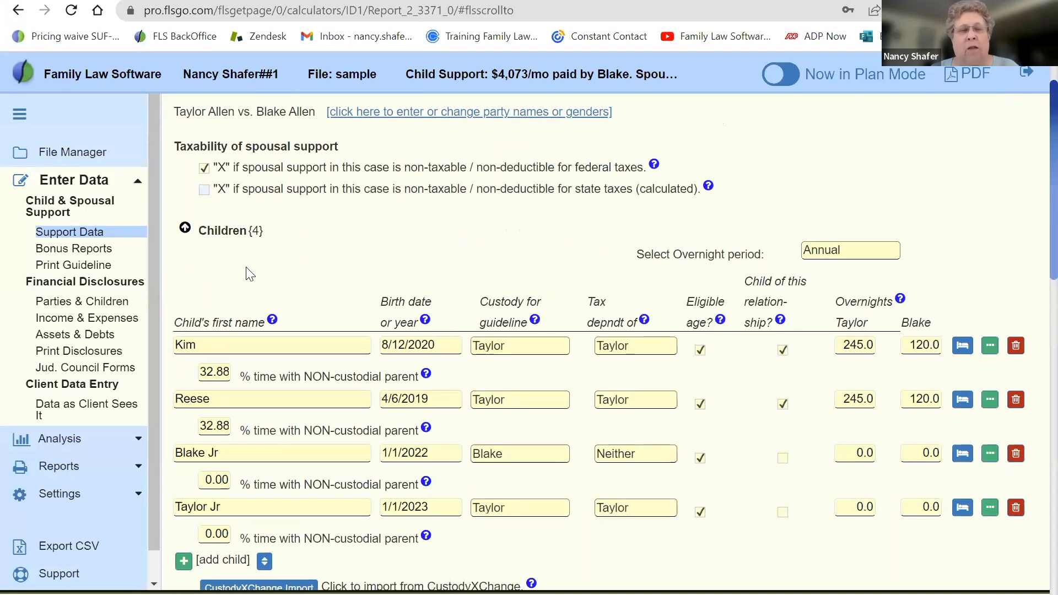
scroll(249, 273, down, 3)
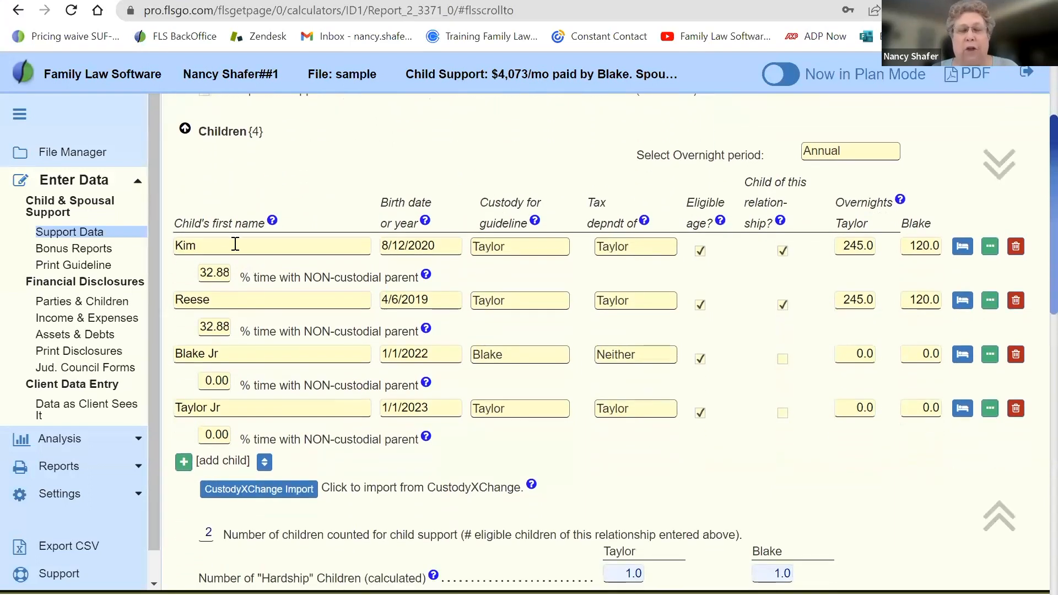
double_click(202, 248)
text(Kid 1)
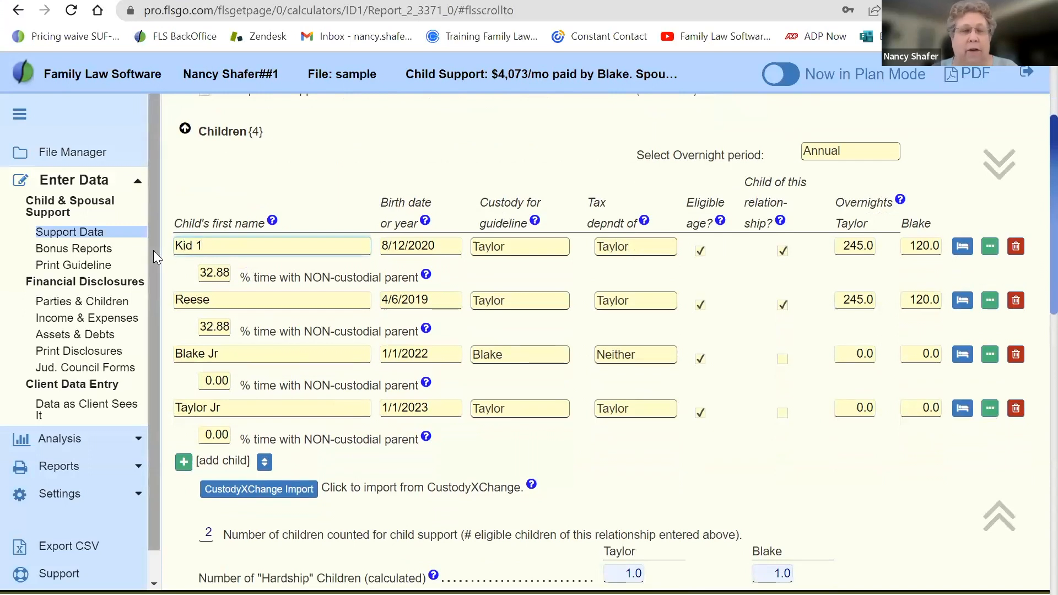
- Replace the first child's placeholder with the child's full first name
key(BackSpace)
key(BackSpace)
key(BackSpace)
key(BackSpace)
key(BackSpace)
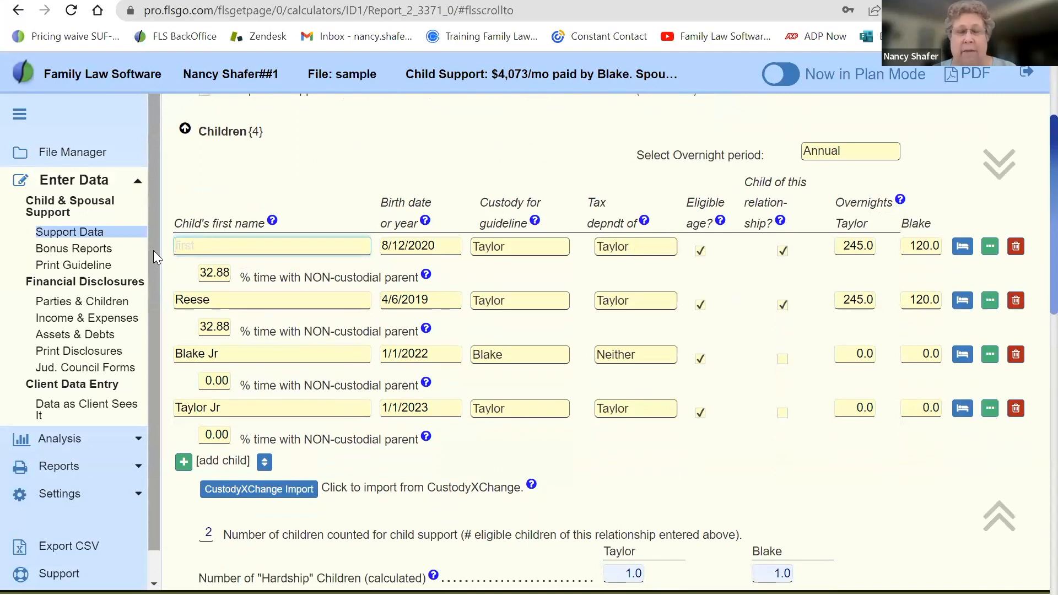
text(Kim)
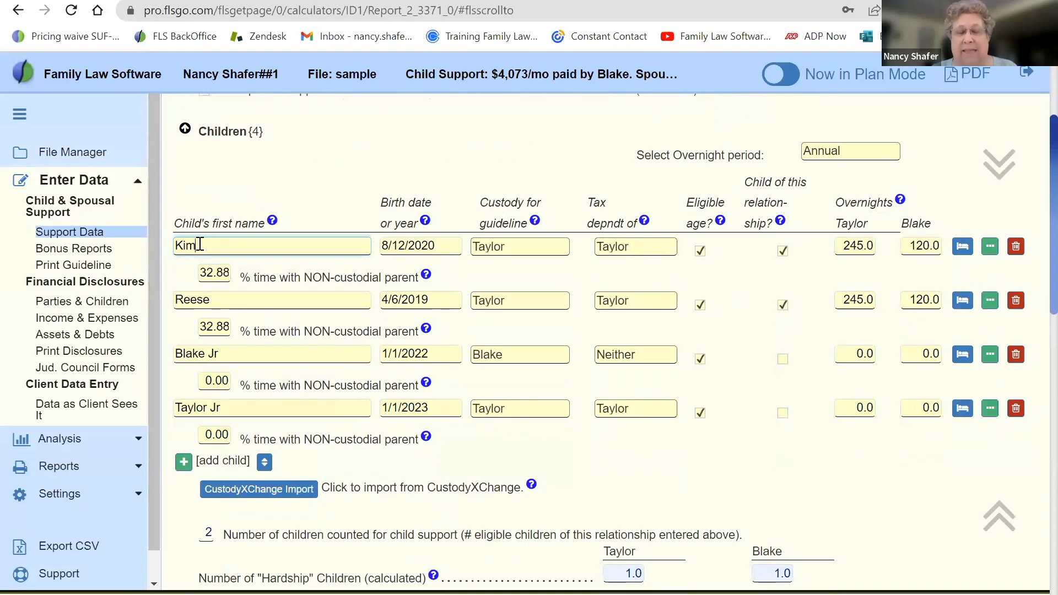
text(be)
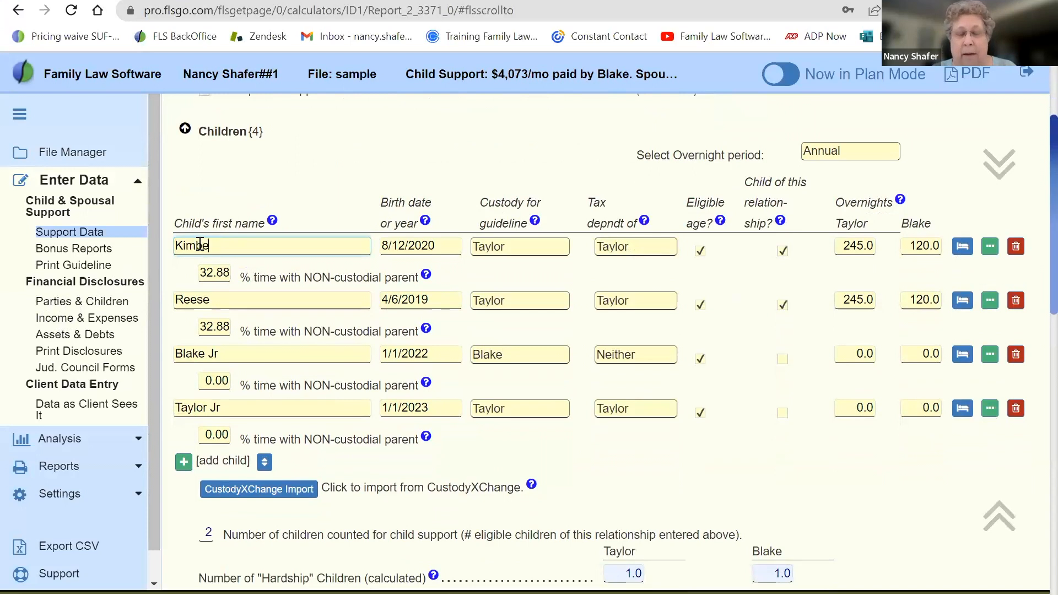
text(rly)
- In the Parties & Children data, expand the children list and change the first child's name to its short form
click(107, 303)
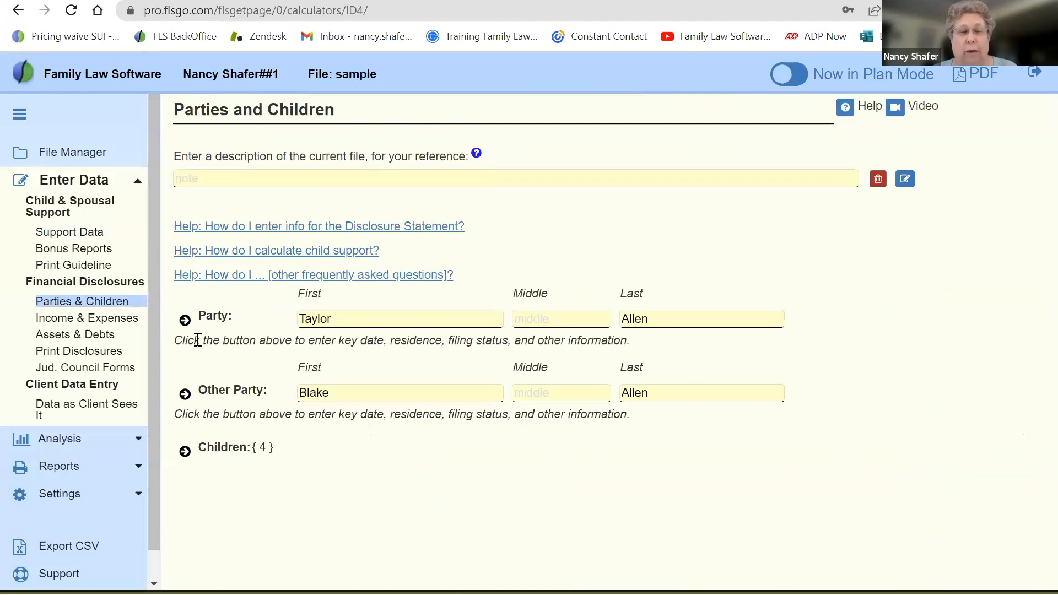
click(185, 450)
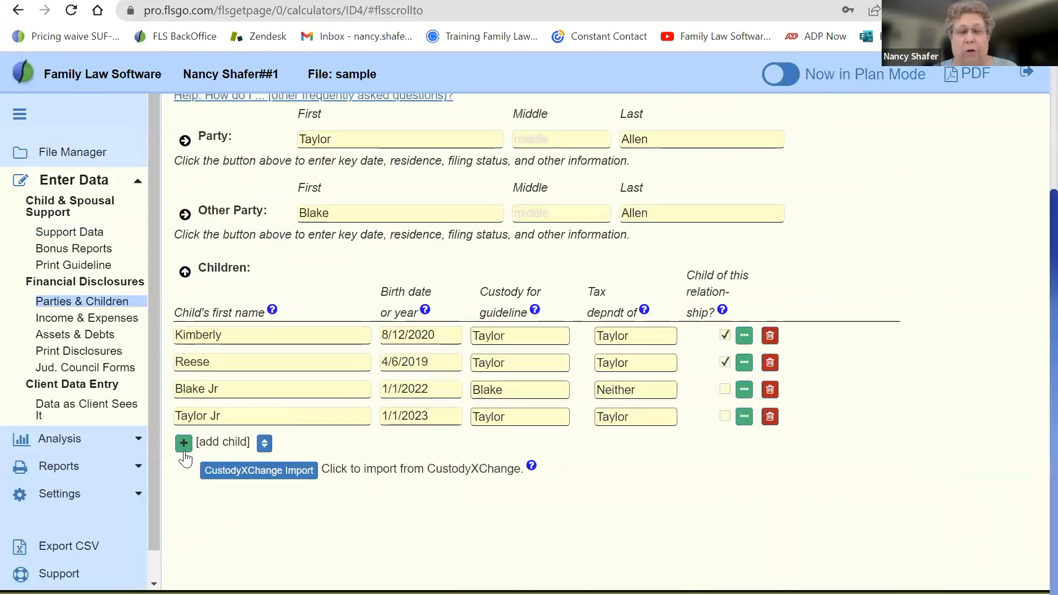
drag(227, 335, 150, 330)
right_click(231, 337)
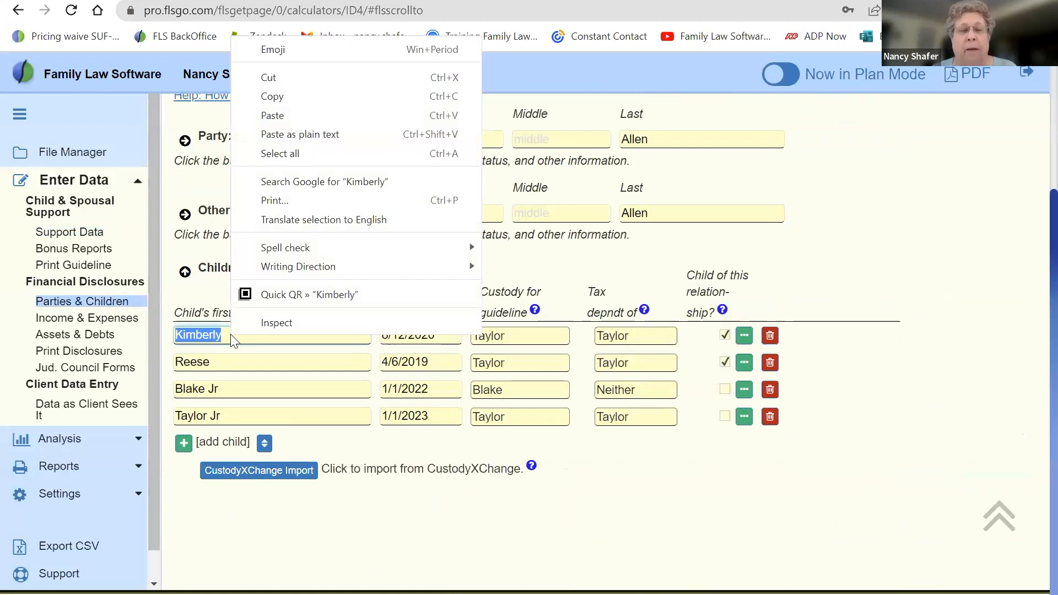
key(Escape)
key(Delete)
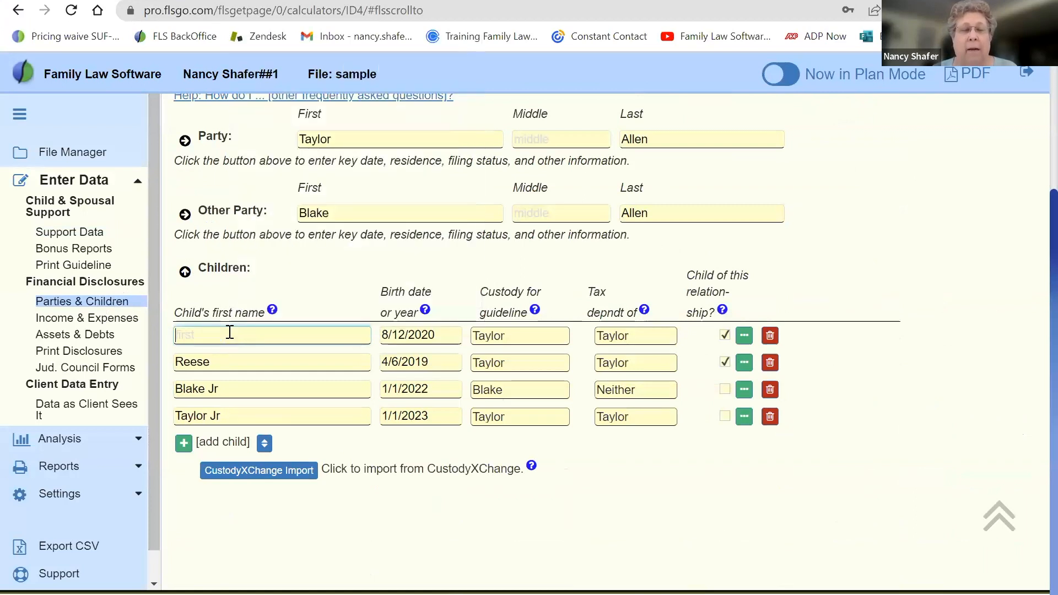
text(Kln)
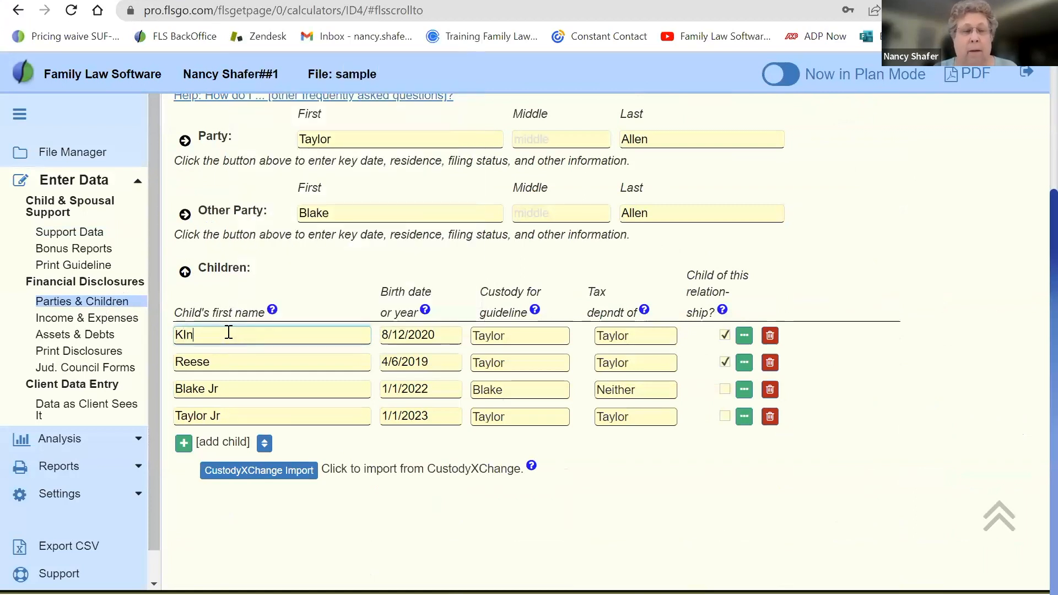
key(BackSpace)
key(BackSpace)
text(im)
- Return to Support Data and examine the first child's name and birth date entries
click(66, 232)
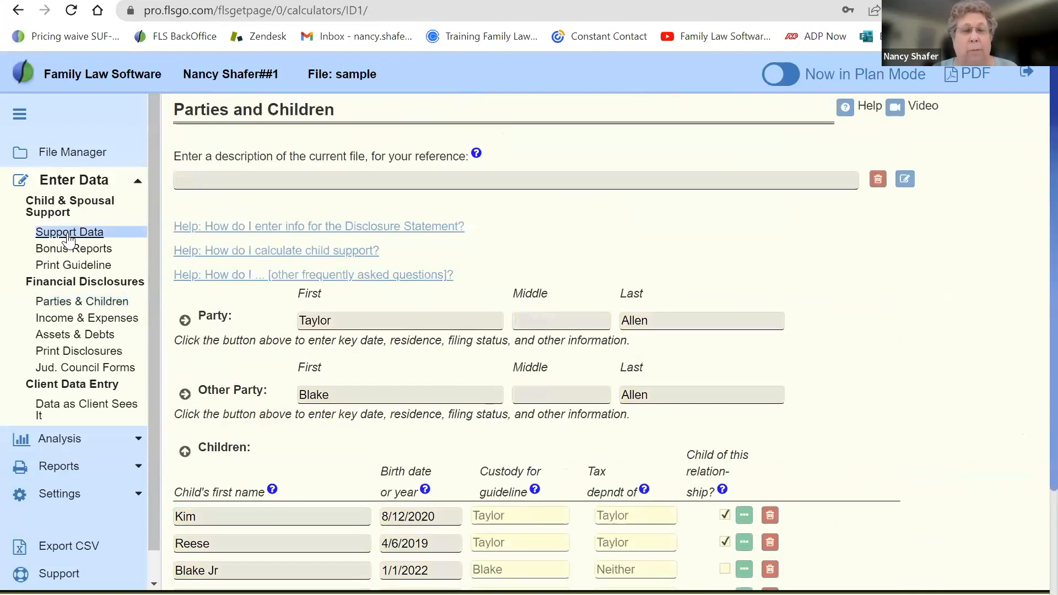
click(202, 176)
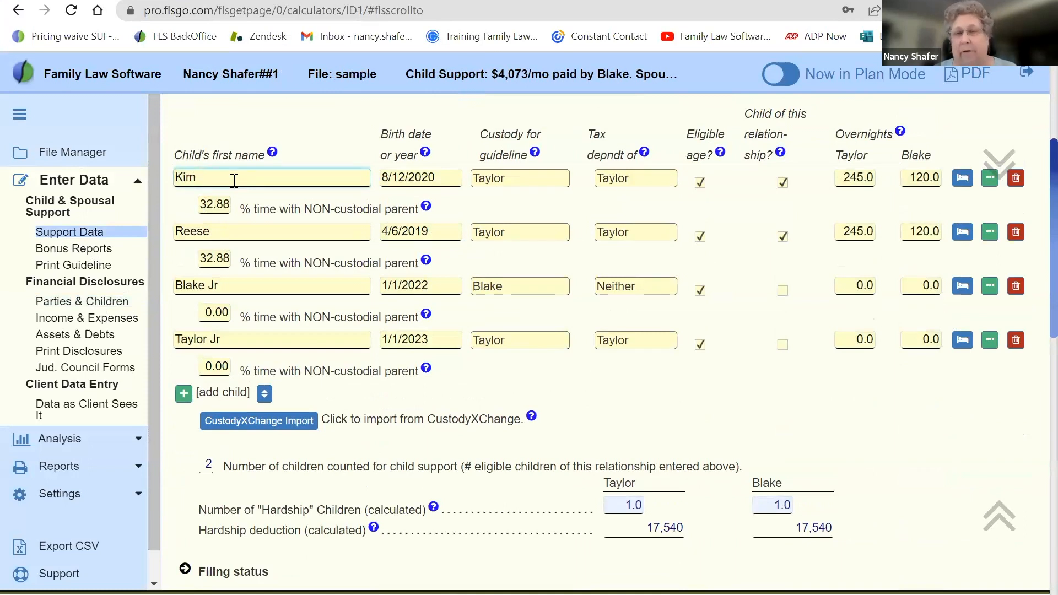
click(320, 163)
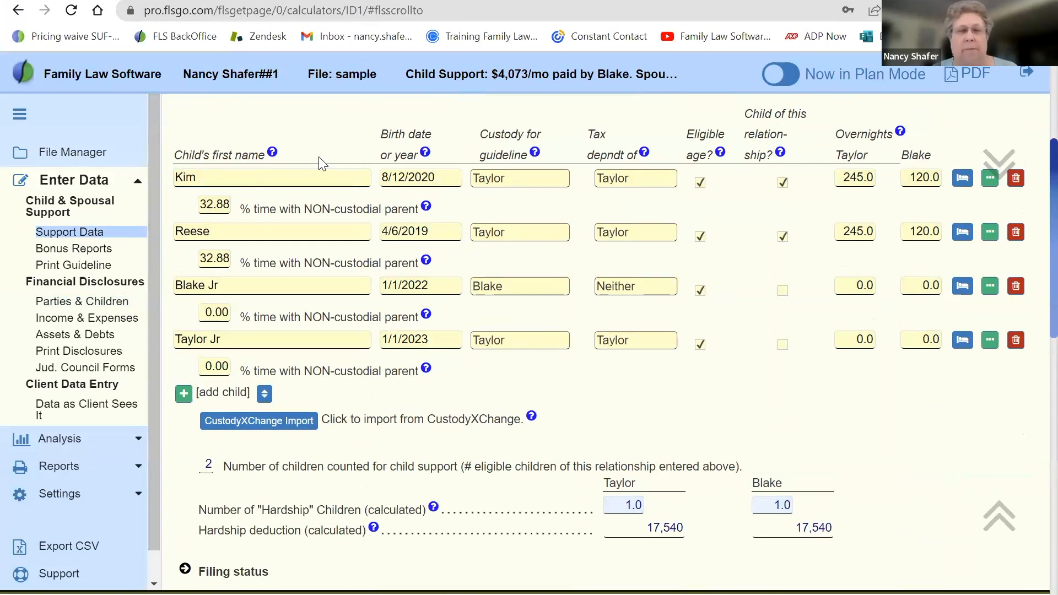
click(450, 179)
drag(450, 178, 364, 180)
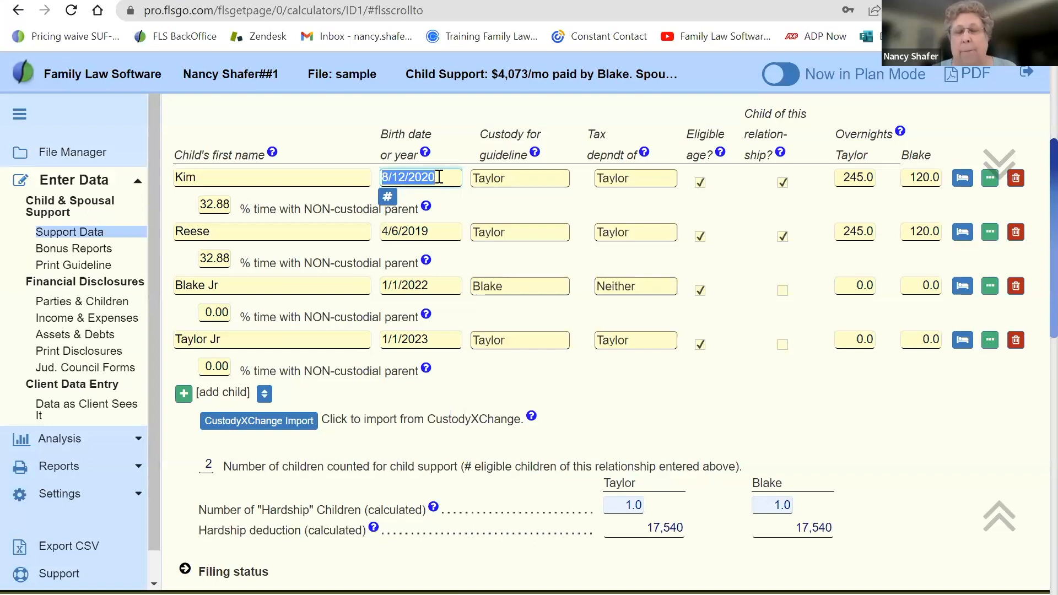
click(439, 177)
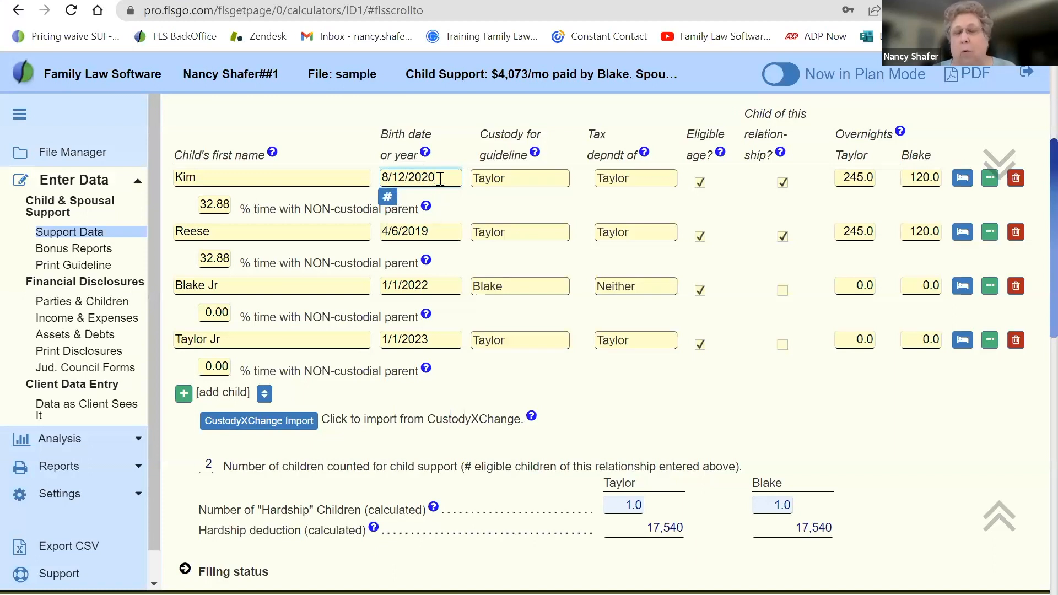
- Review the Custody for guideline choices for the first child and select the first party as custodian
click(532, 184)
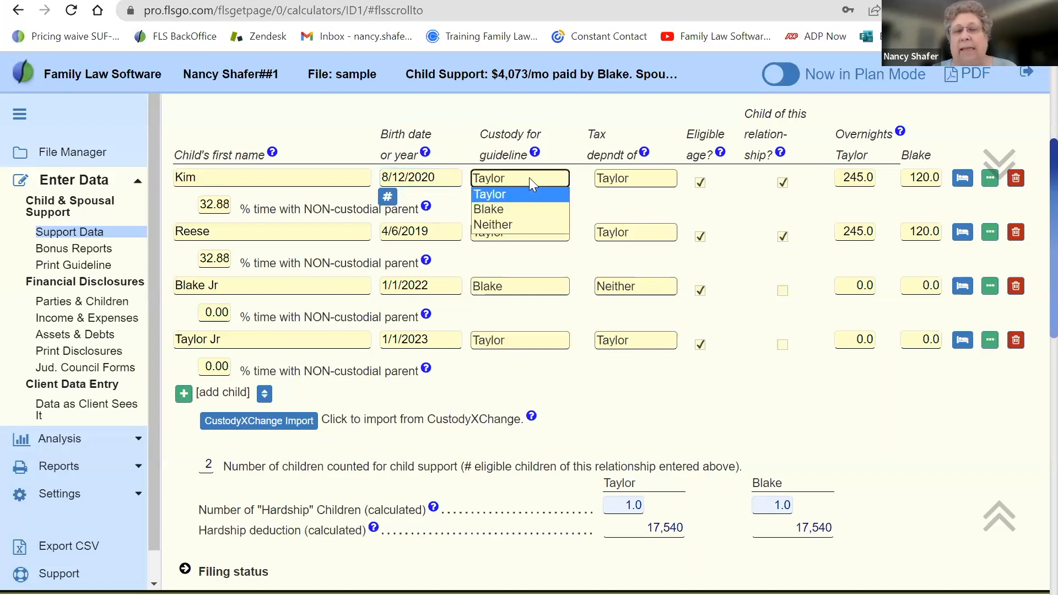
drag(479, 134, 545, 138)
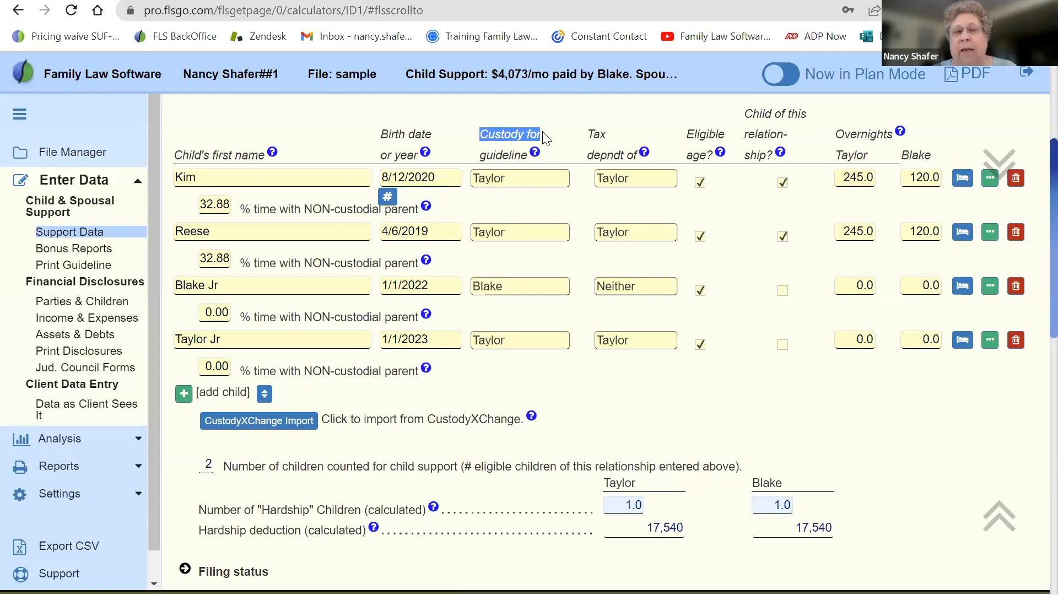
click(553, 142)
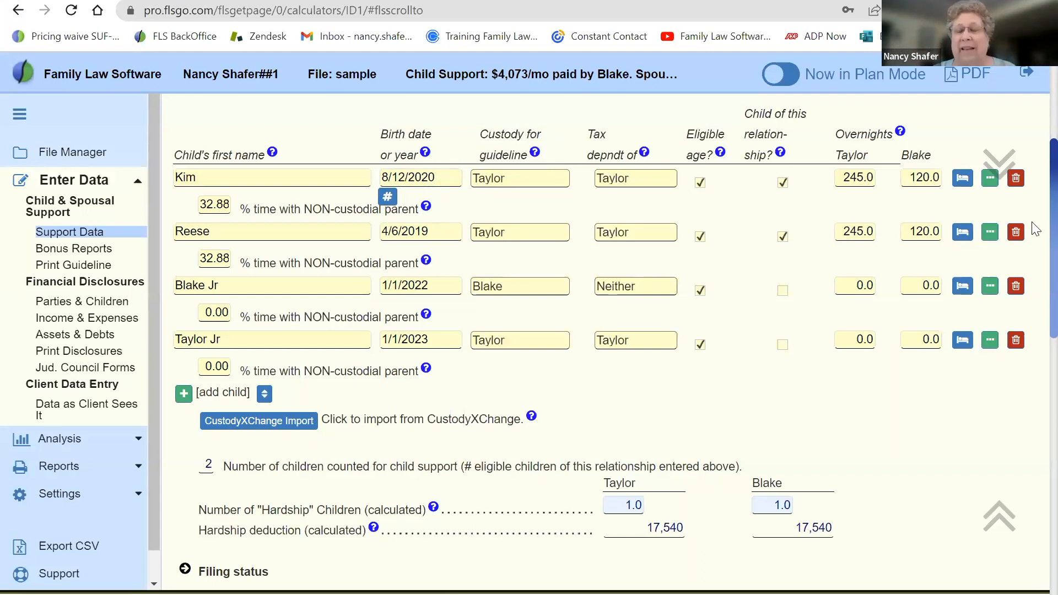
scroll(1034, 221, up, 2)
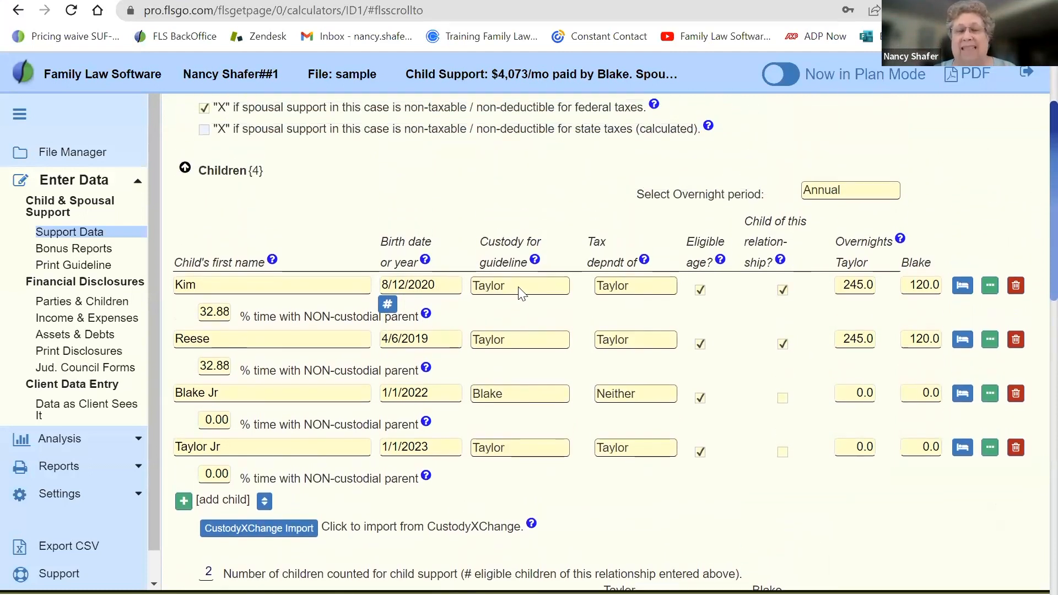
click(521, 288)
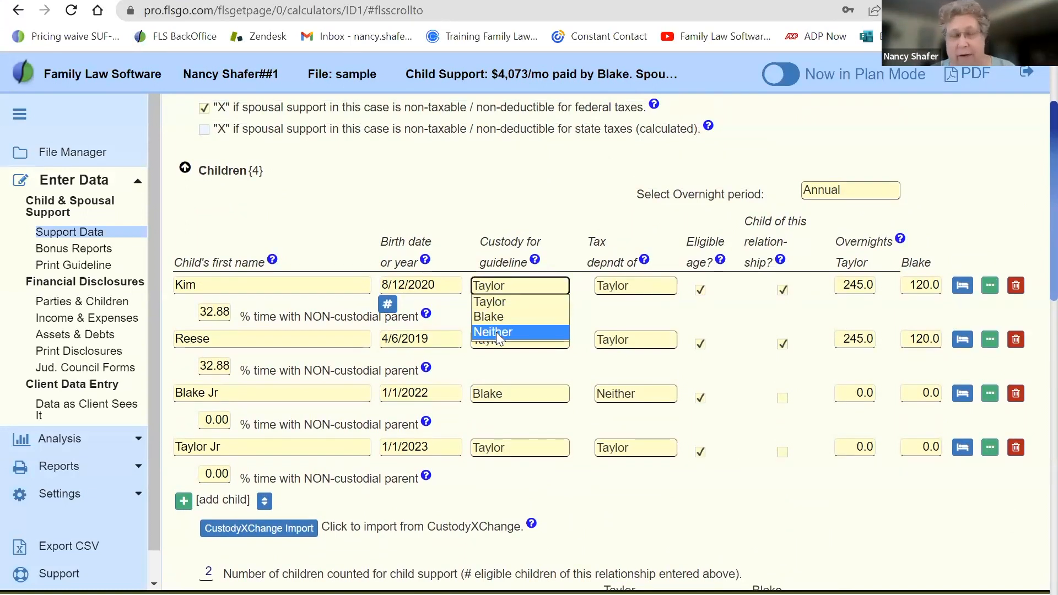
click(496, 300)
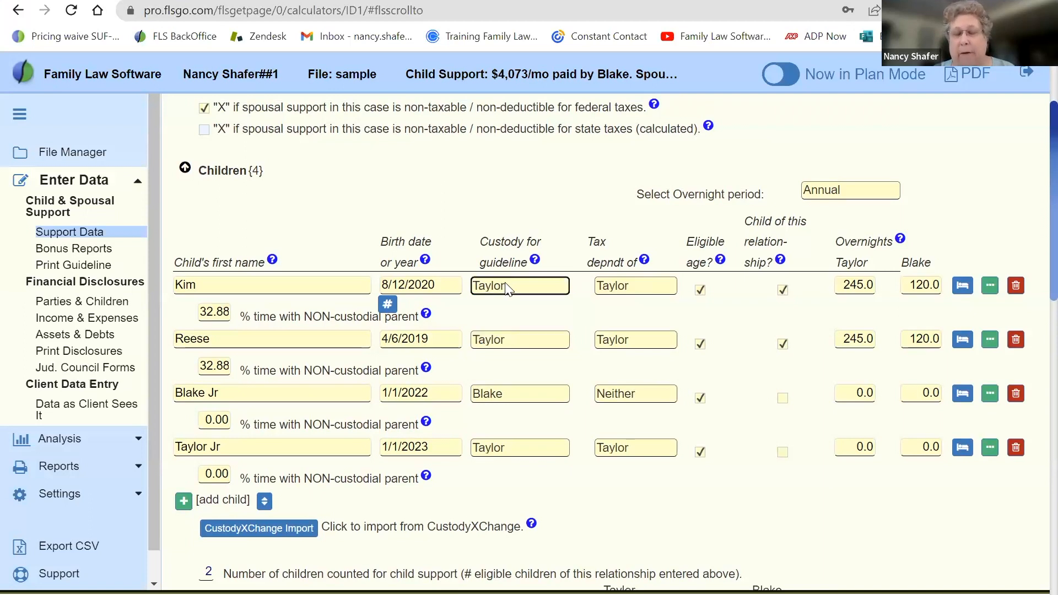
click(560, 236)
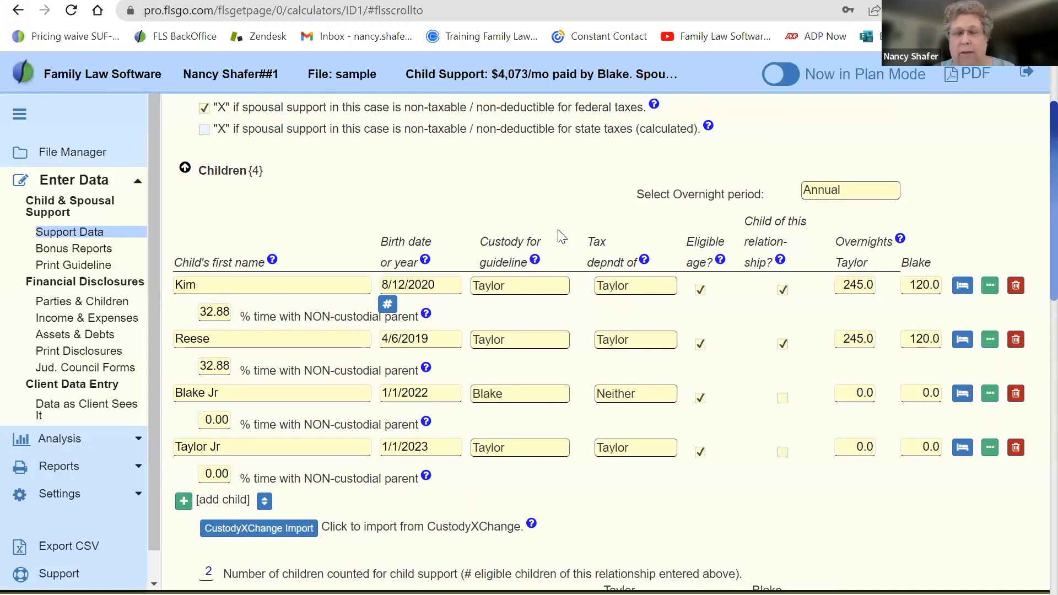
- Examine the tax dependent and Custody for guideline columns and the first party's annual overnights for the first child
drag(606, 258, 563, 250)
click(562, 251)
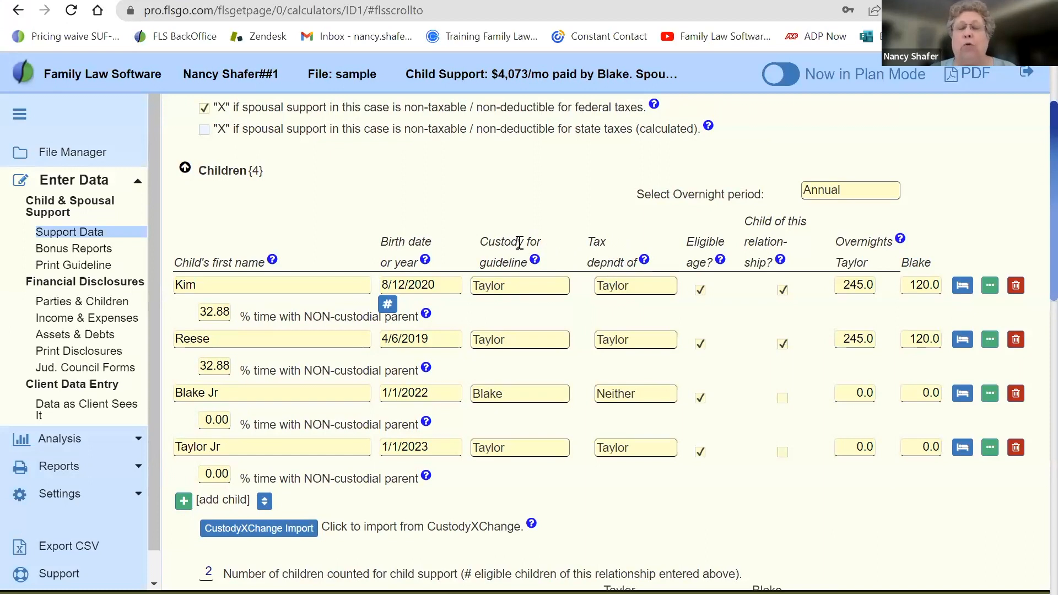
drag(480, 243, 539, 236)
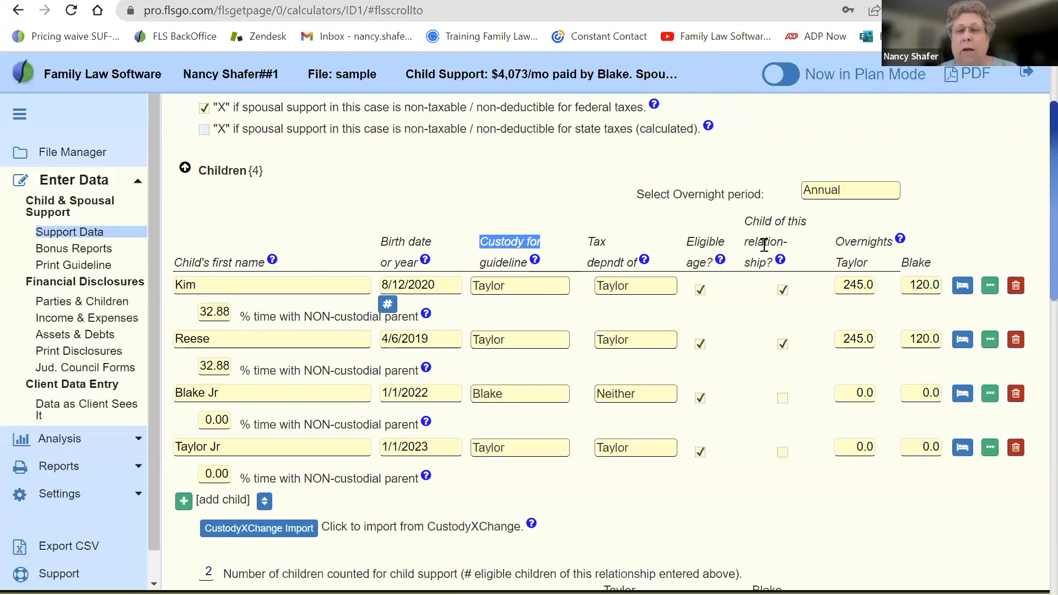
drag(843, 284, 876, 285)
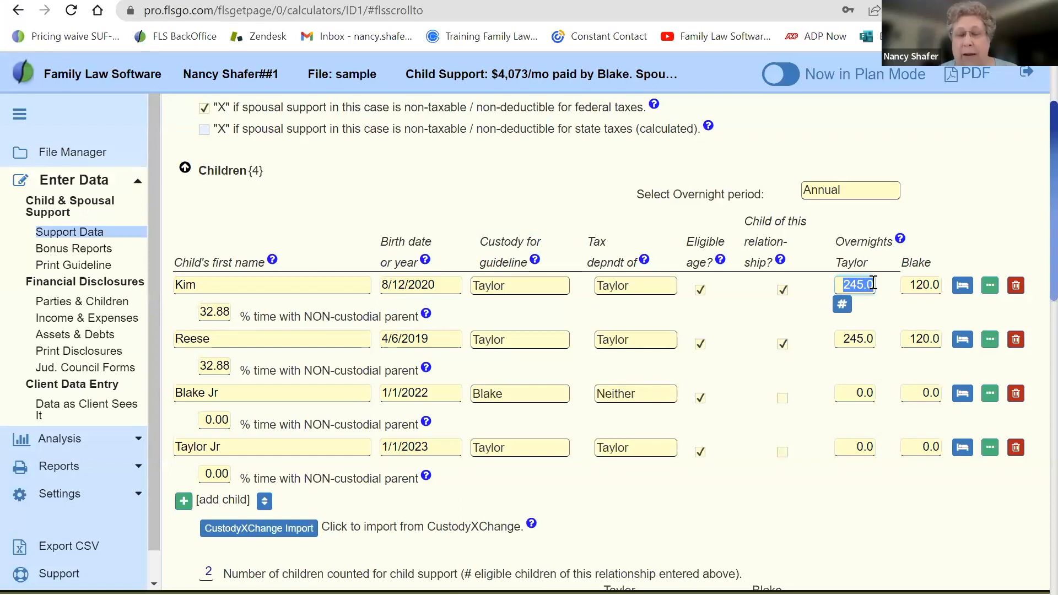
- Set the first child's annual overnights with the first party to 183 and review the Custody for guideline column
text(183)
key(Tab)
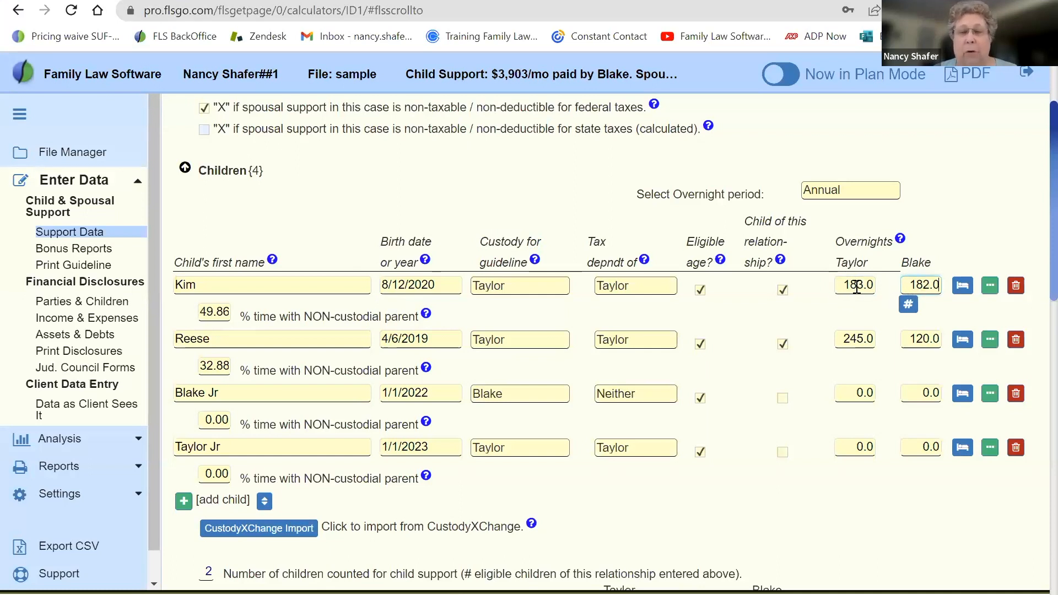
click(857, 285)
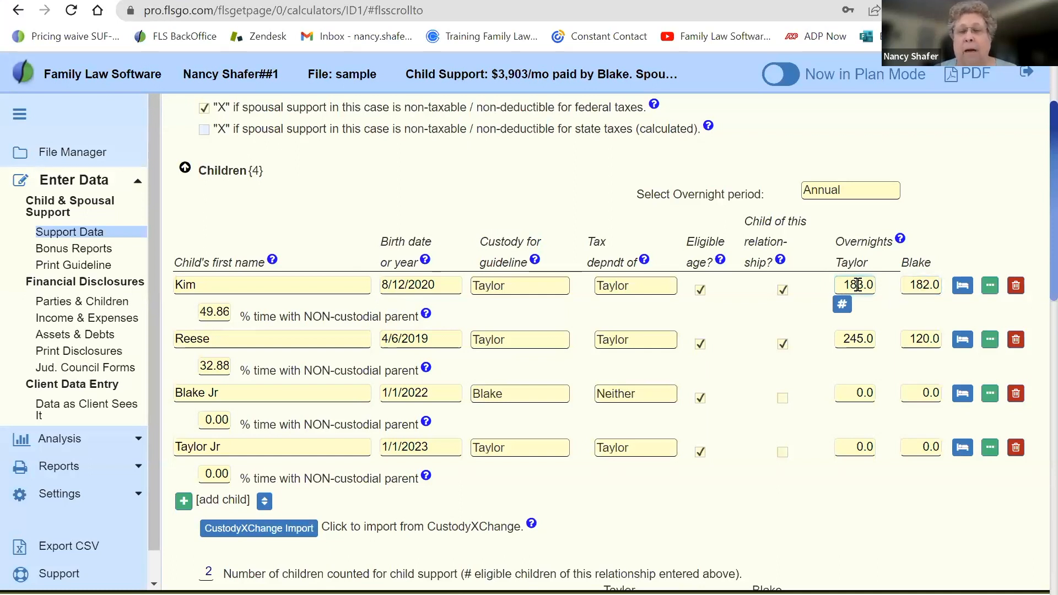
drag(858, 284, 863, 285)
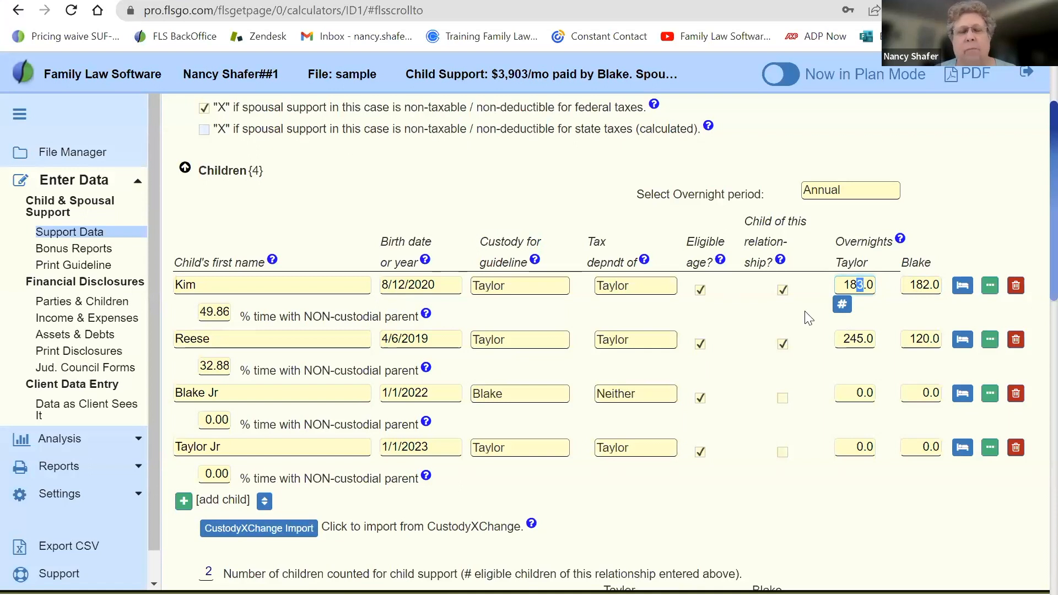
drag(482, 243, 545, 244)
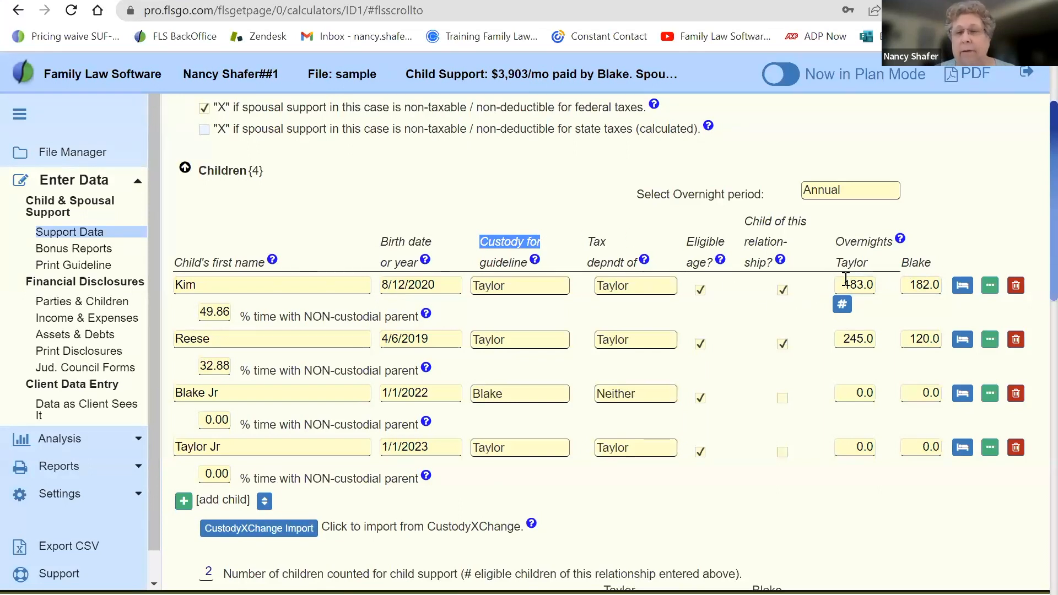
- Set the first child's annual overnights with the first party back to 245
drag(850, 282, 879, 289)
text(245)
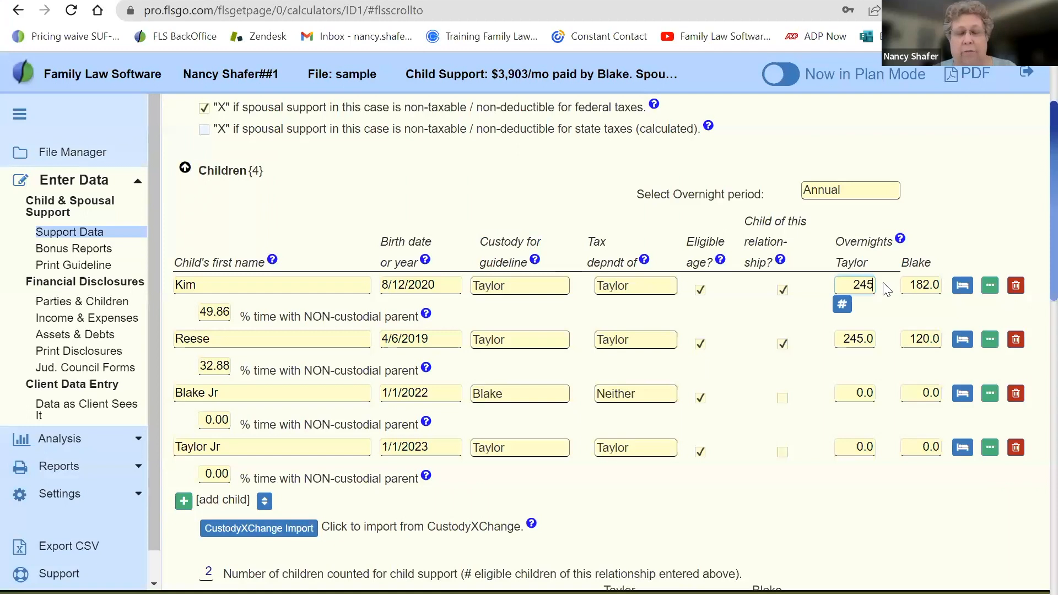
key(Tab)
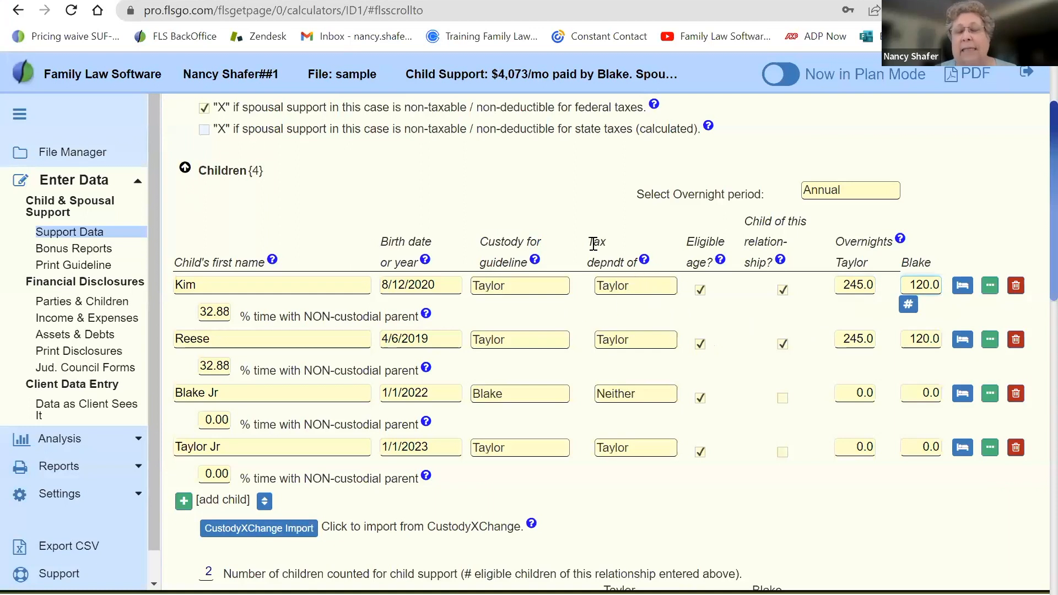
- Review the tax dependent column and make the first child a tax dependent of the second party
drag(593, 243, 607, 262)
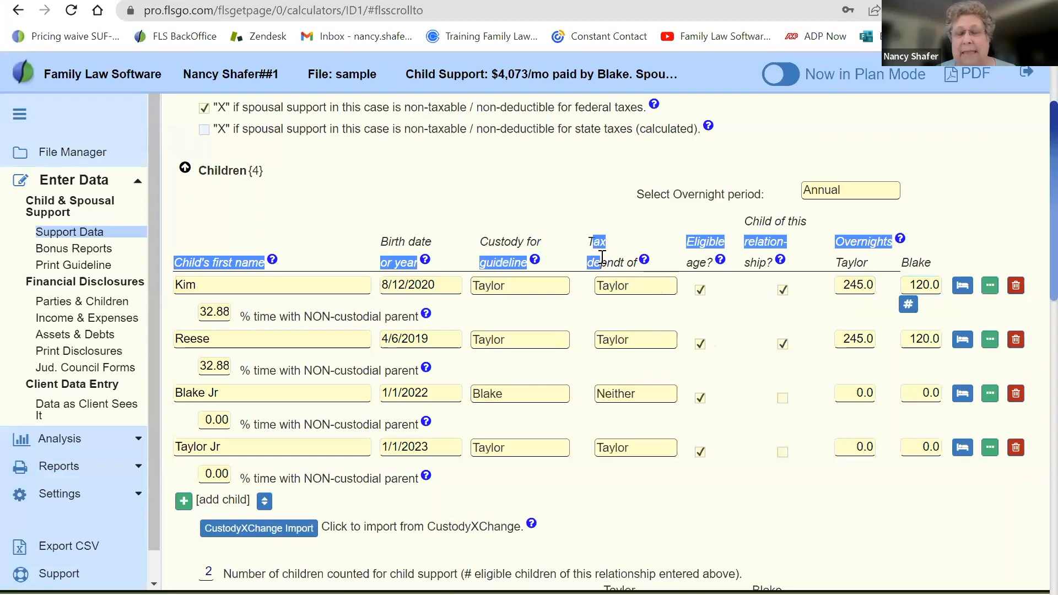
click(602, 256)
drag(587, 240, 626, 263)
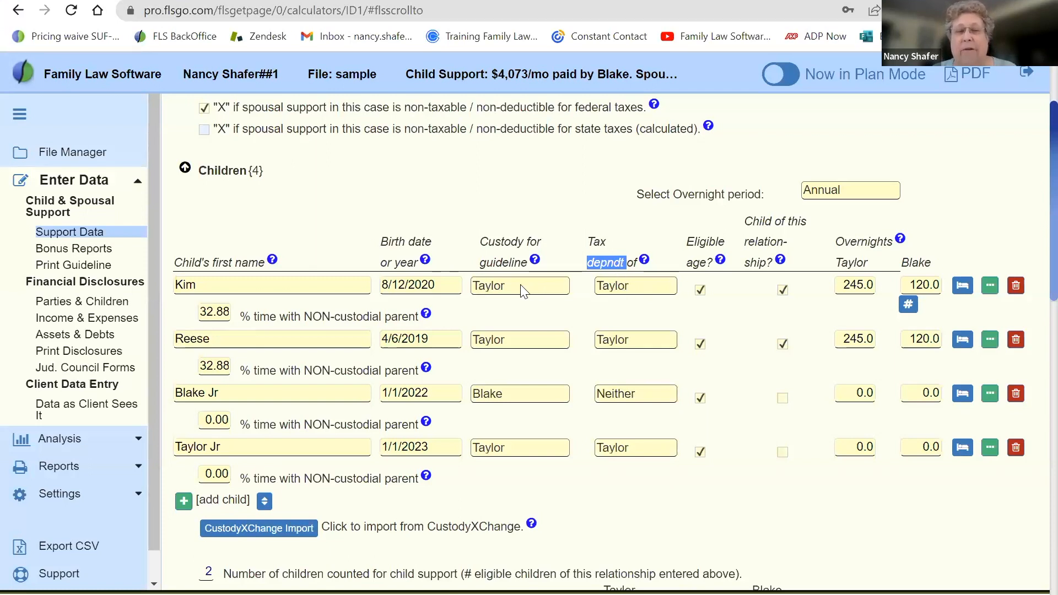
click(615, 292)
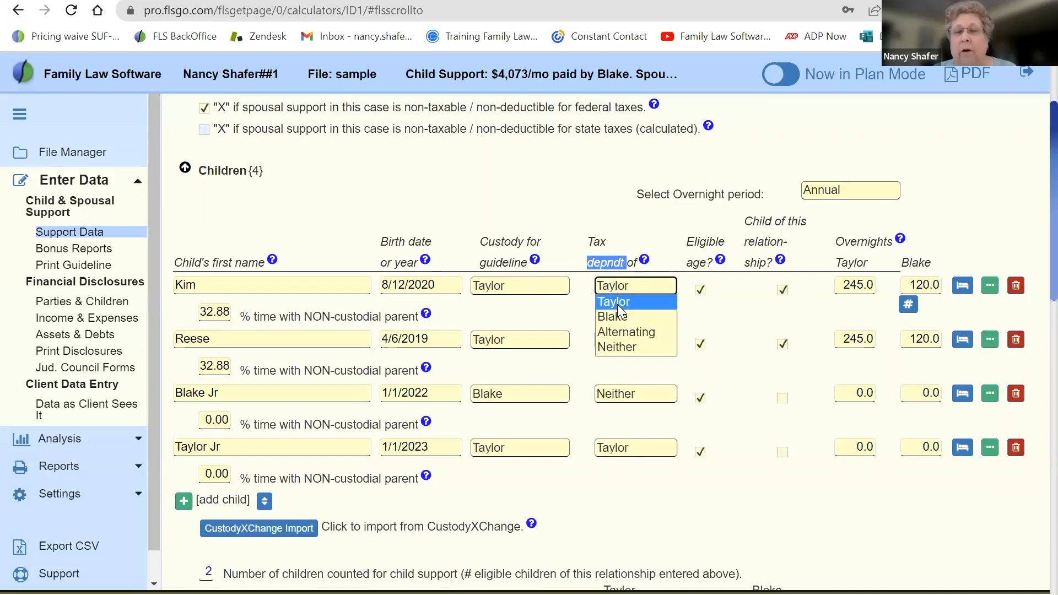
click(618, 318)
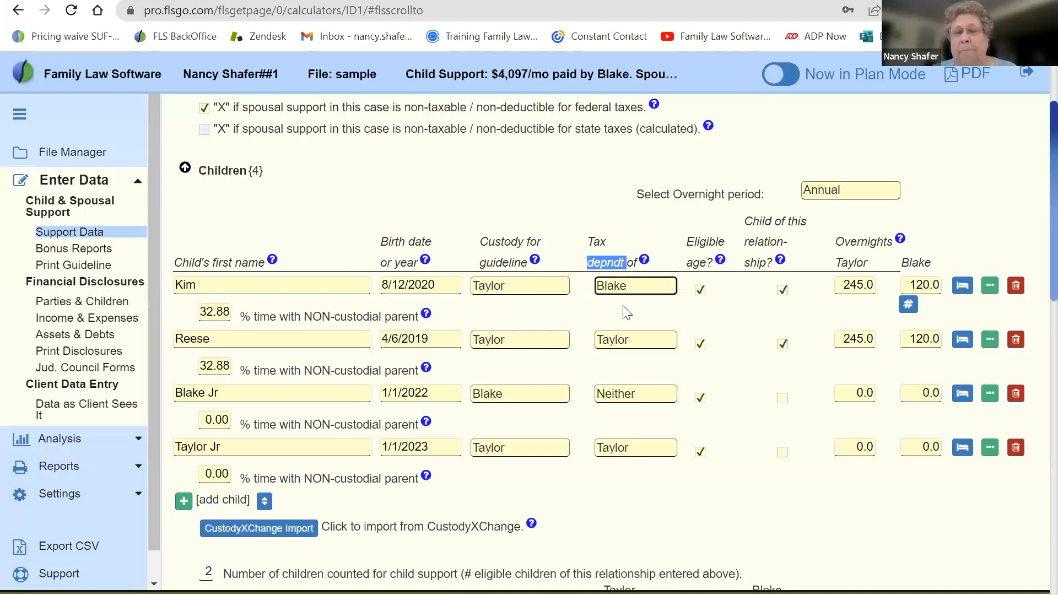
click(644, 237)
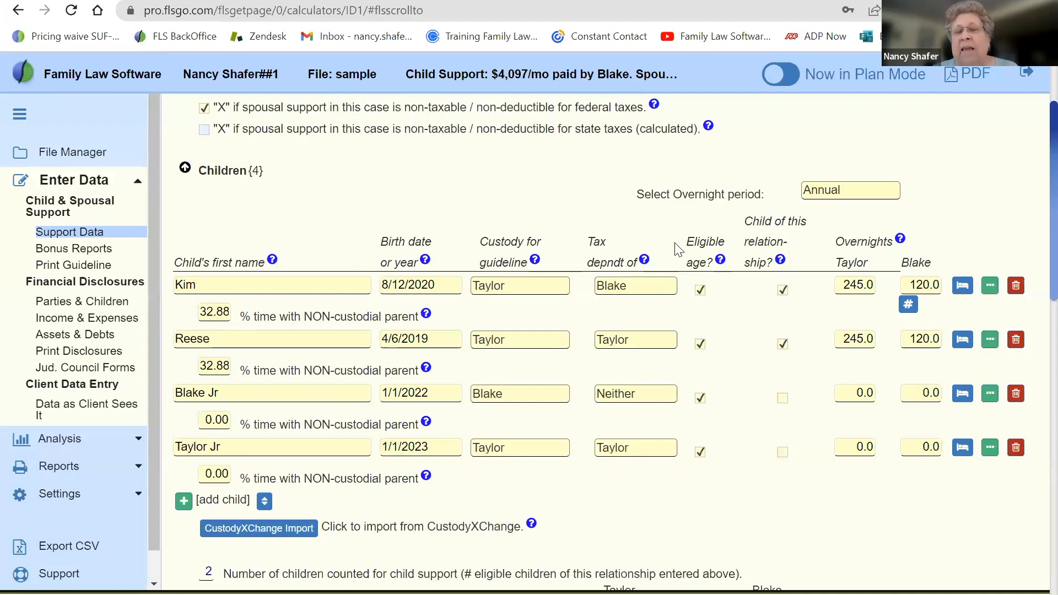
- Change the first child's birth date to an earlier year to test the Eligible age setting
drag(688, 240, 728, 242)
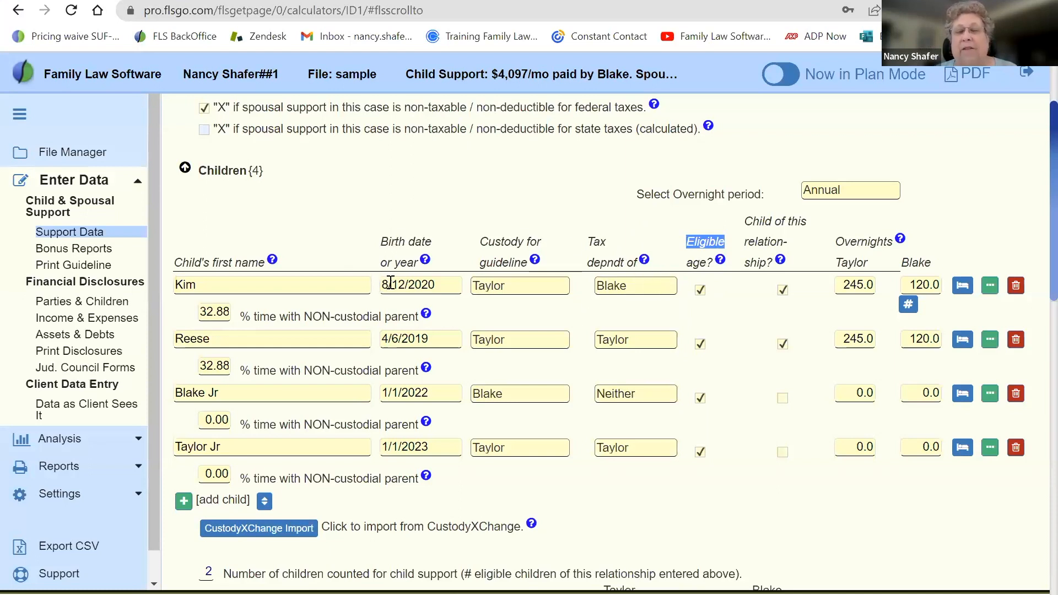
drag(390, 283, 444, 287)
click(444, 286)
key(BackSpace)
text(02)
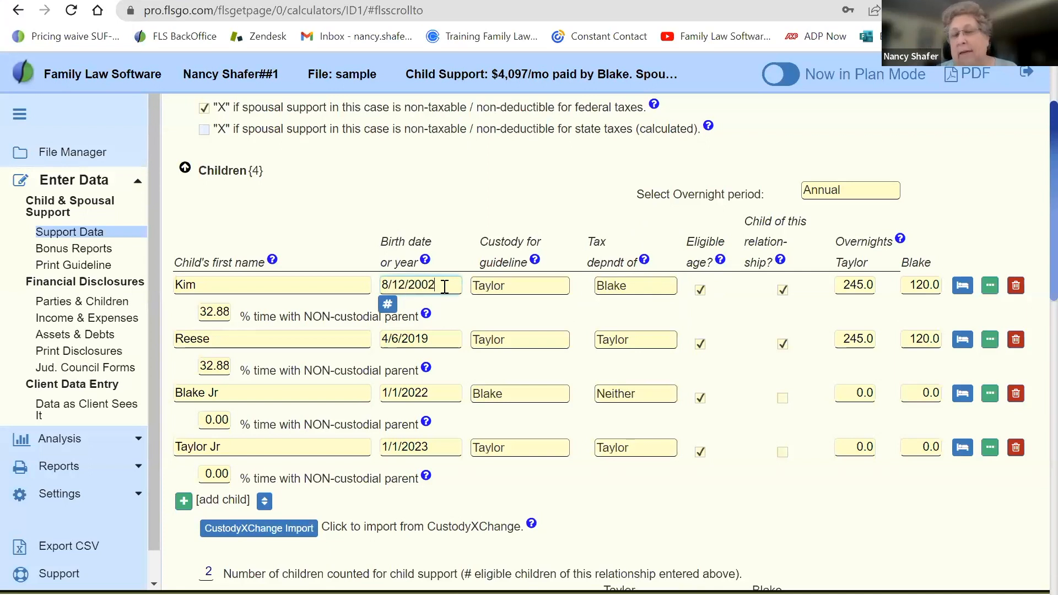
key(Tab)
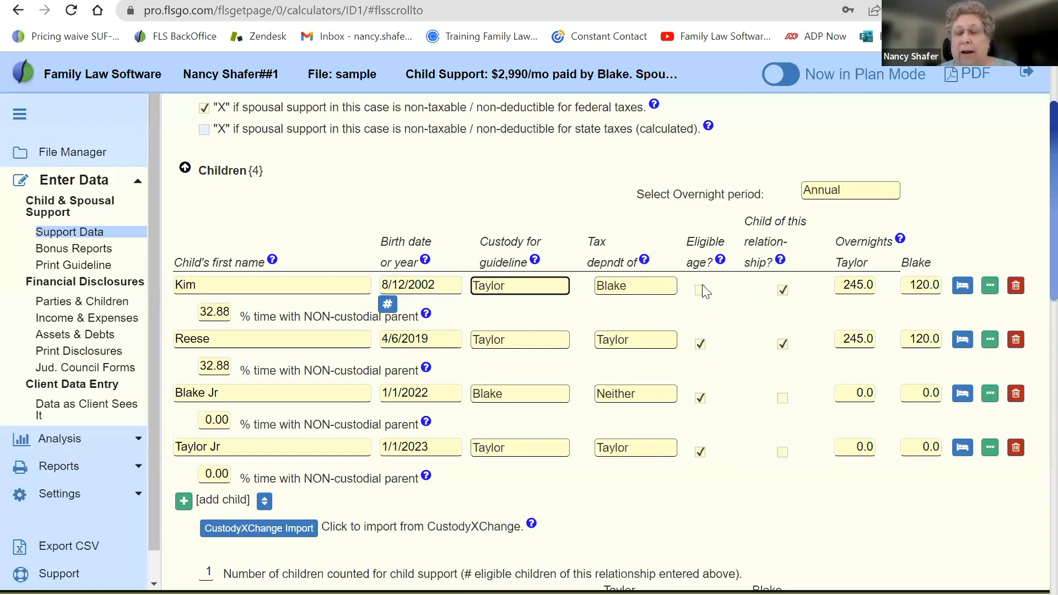
- Restore the first child's original birth year
drag(437, 286, 420, 286)
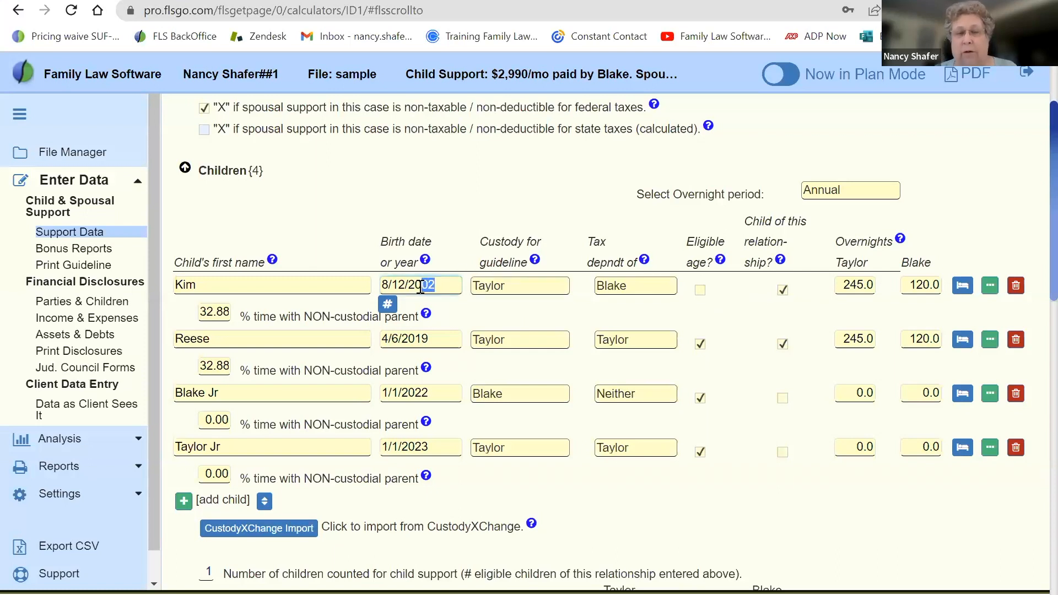
text(20)
key(Tab)
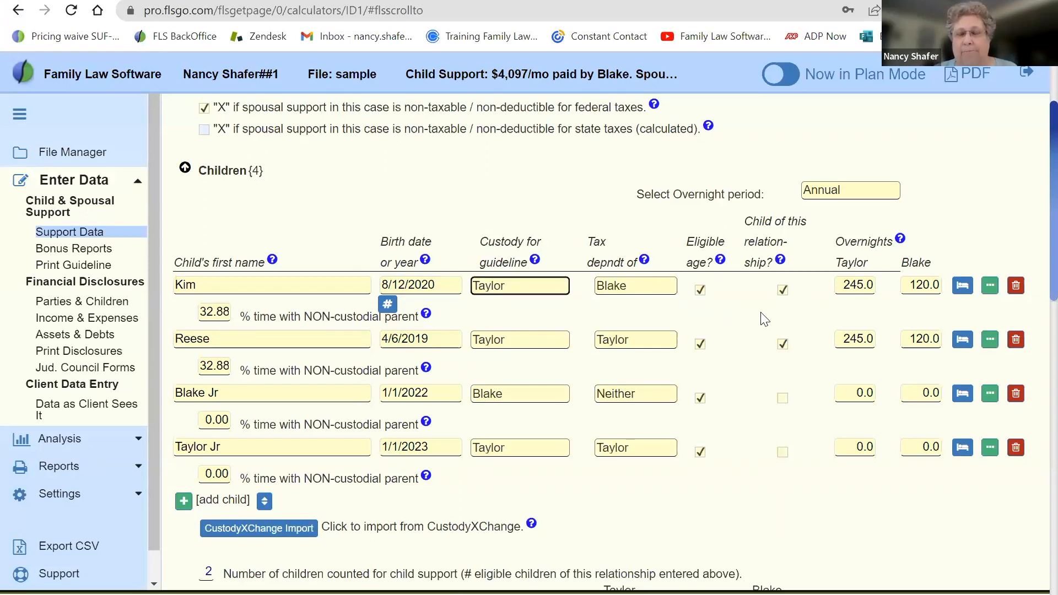
- Examine the Child of this relationship column and the Custody for guideline choices for the third child
drag(748, 220, 774, 221)
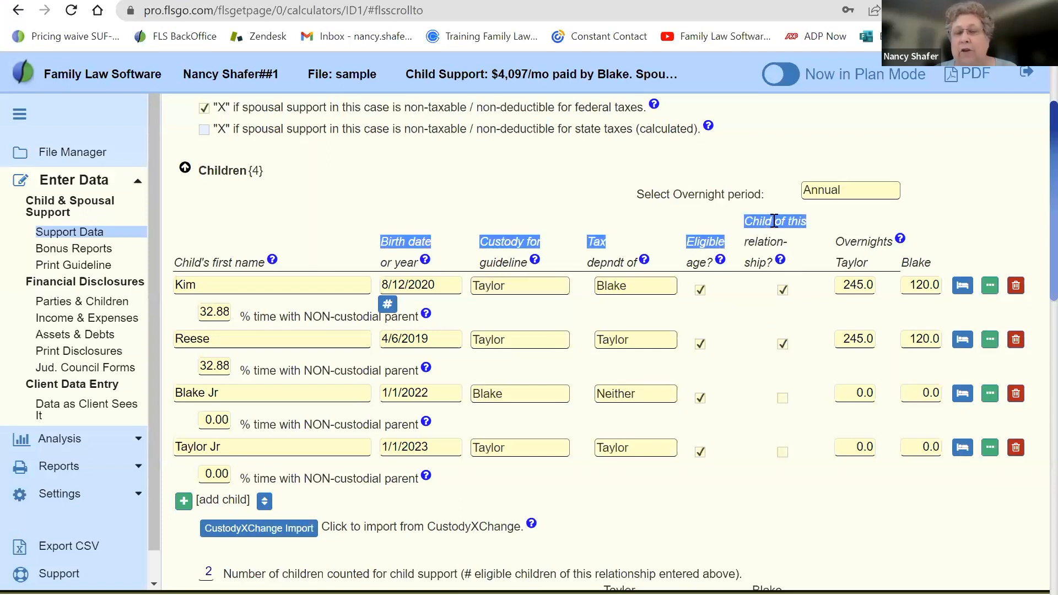
click(774, 221)
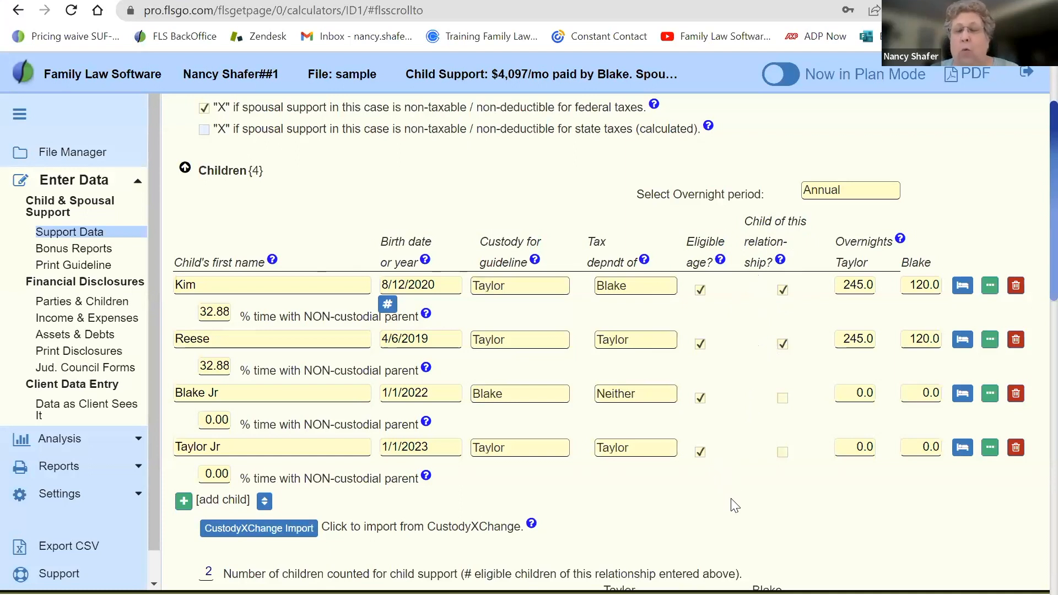
scroll(735, 504, down, 2)
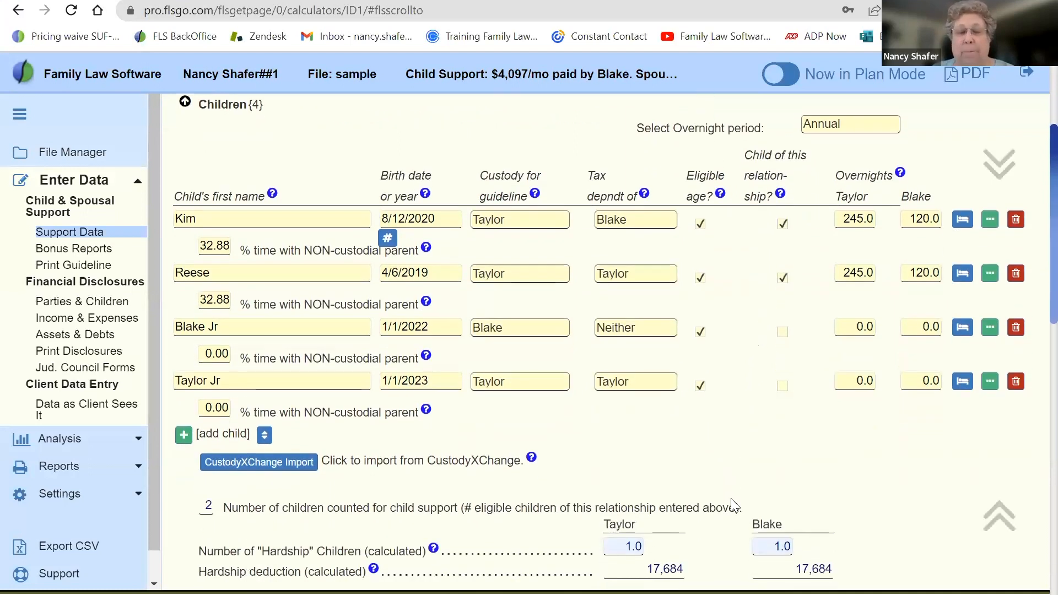
scroll(733, 504, down, 1)
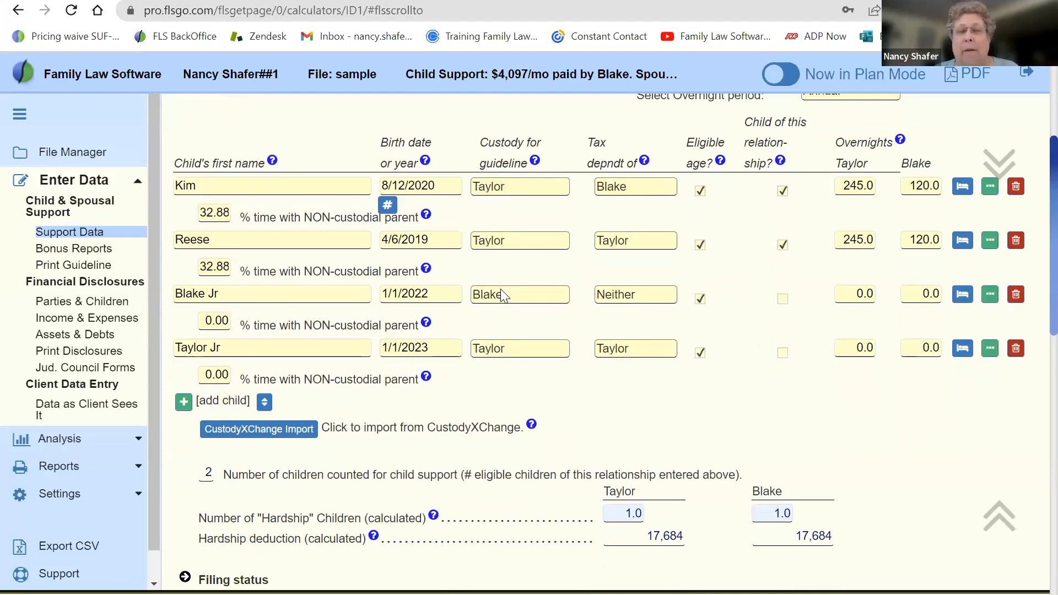
click(529, 302)
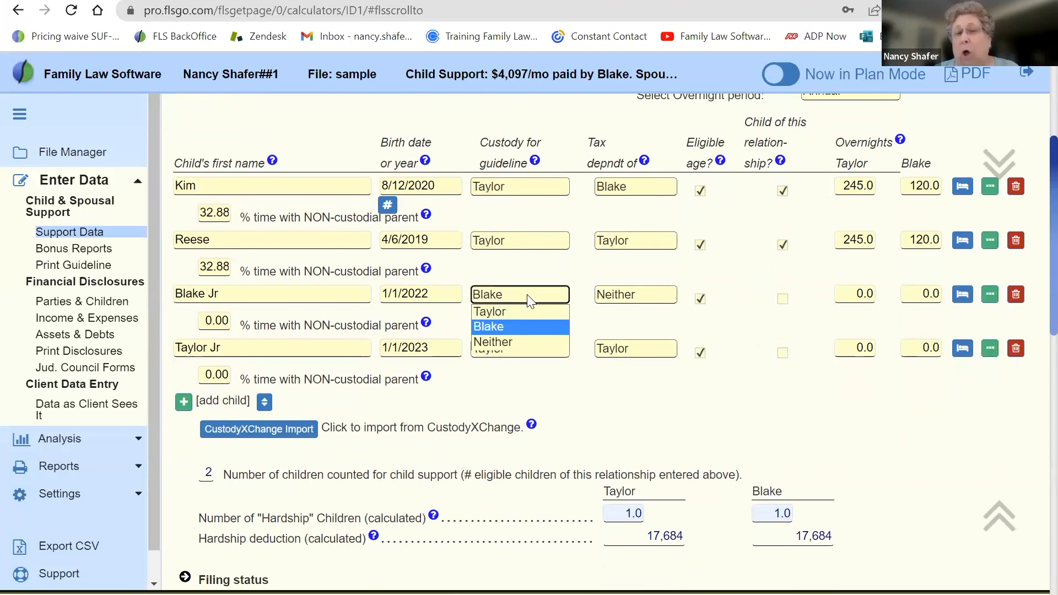
click(527, 296)
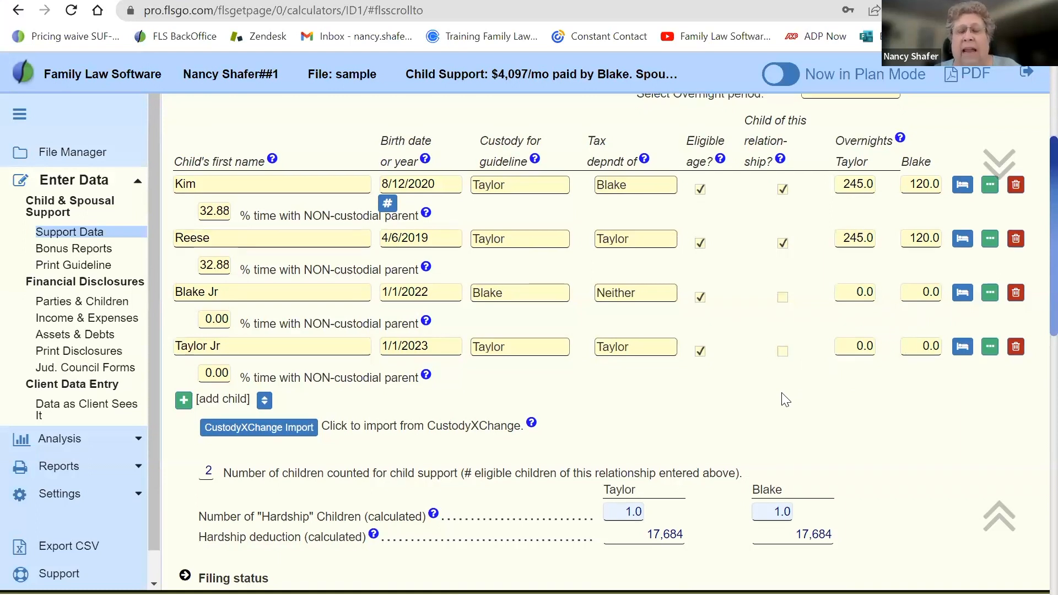
- Examine the number of children counted for child support and each party's number of "Hardship" children
scroll(782, 398, down, 2)
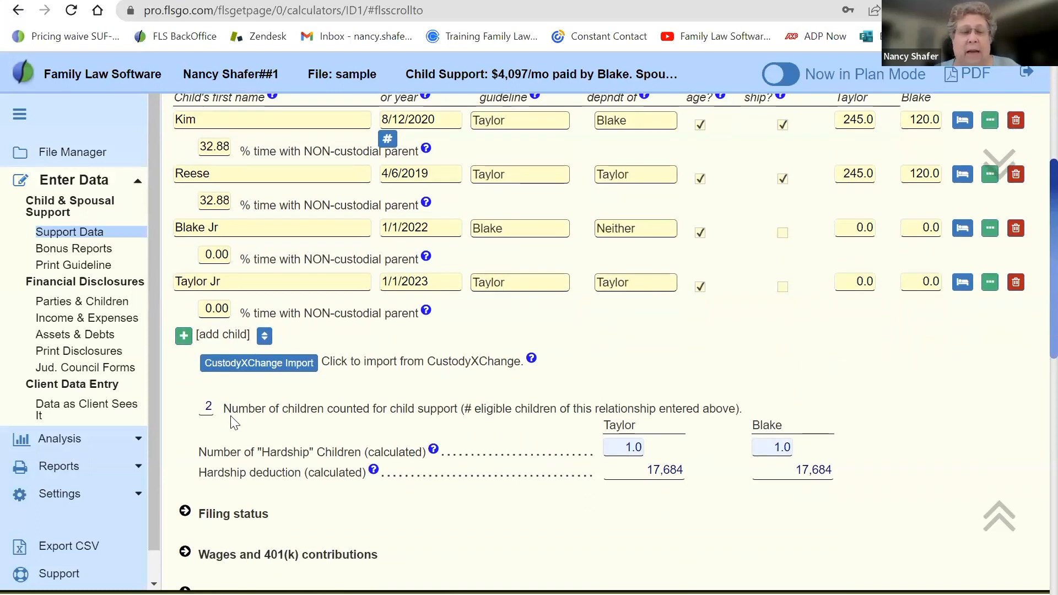
drag(223, 408, 734, 408)
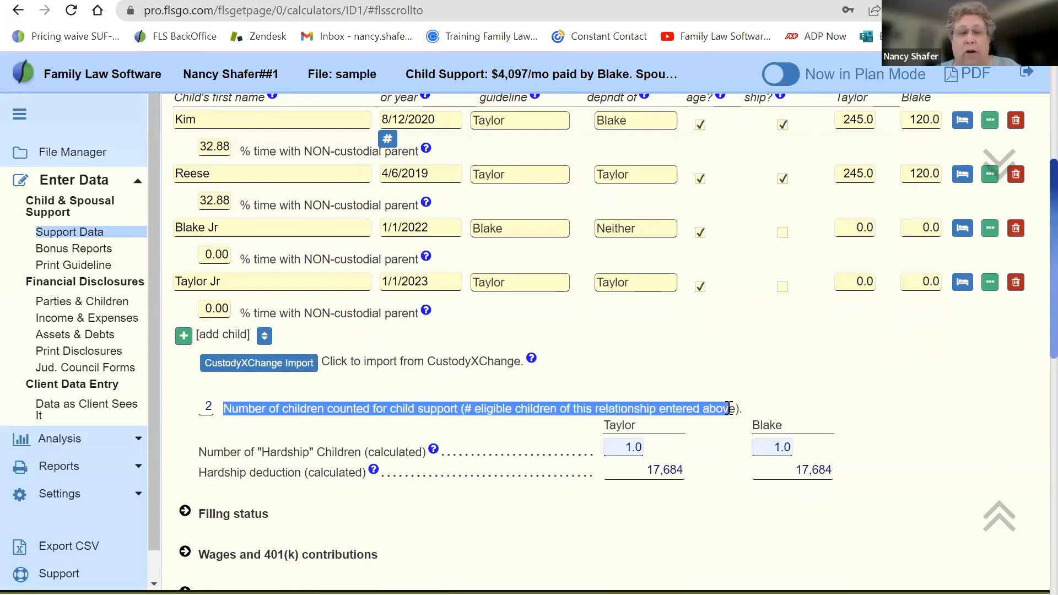
click(209, 450)
triple_click(386, 451)
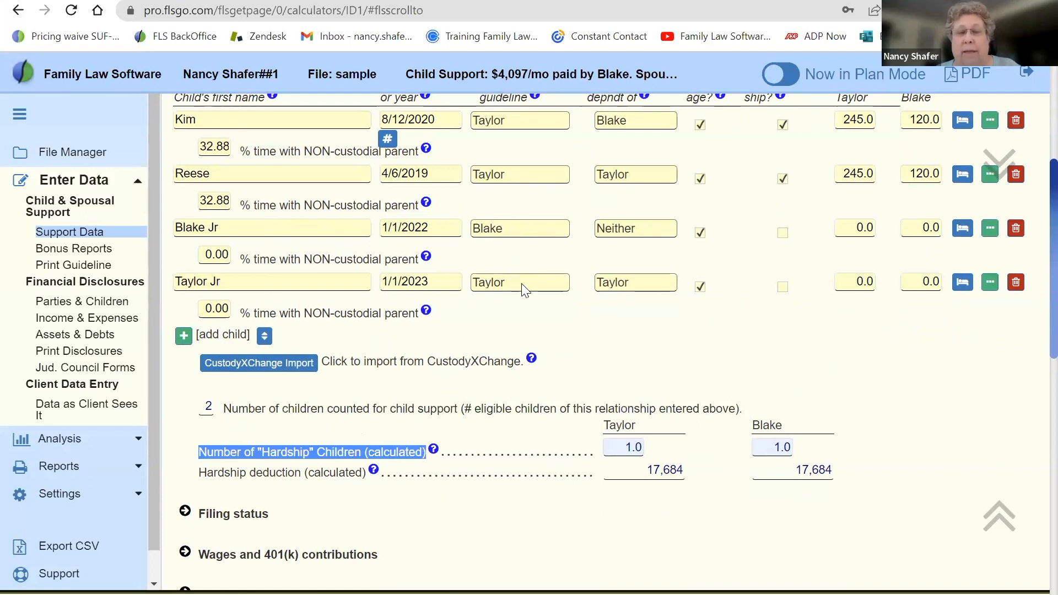
click(621, 444)
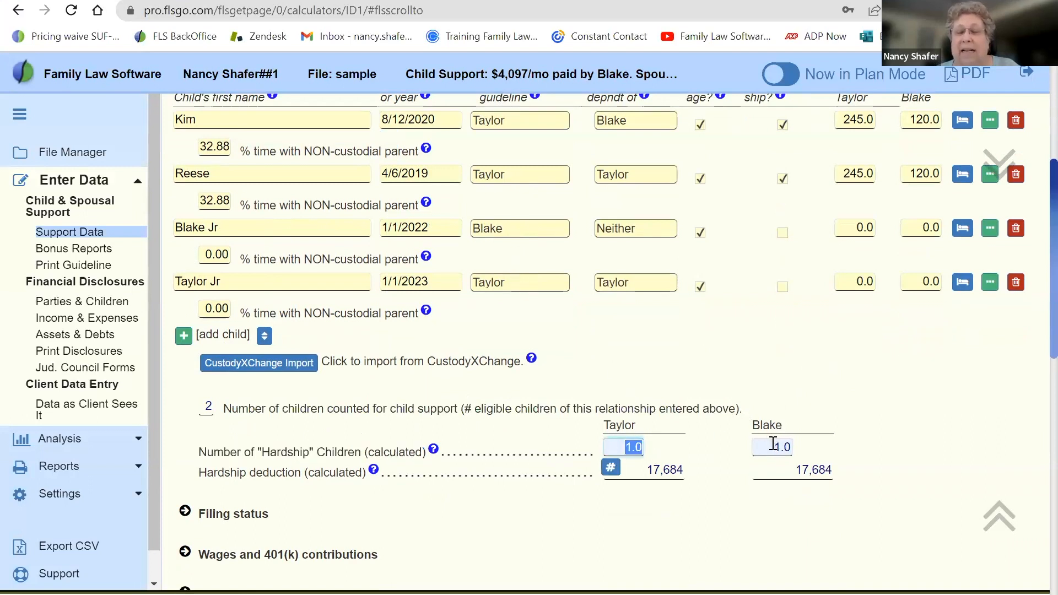
click(779, 444)
click(719, 512)
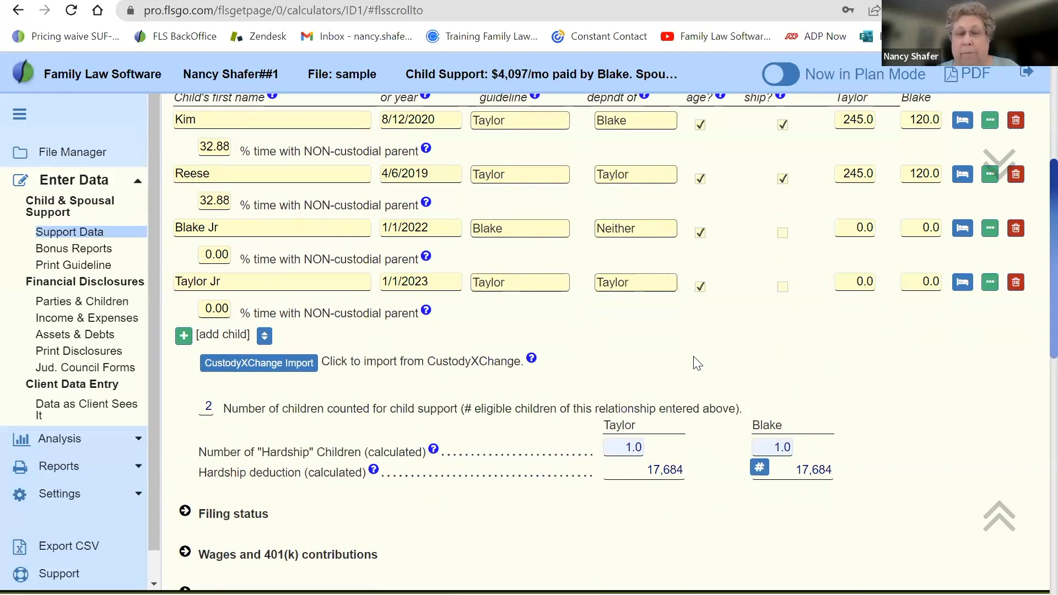
- Set the fourth child's Custody for guideline to the second party and check that party's number of "Hardship" children
click(547, 283)
click(515, 314)
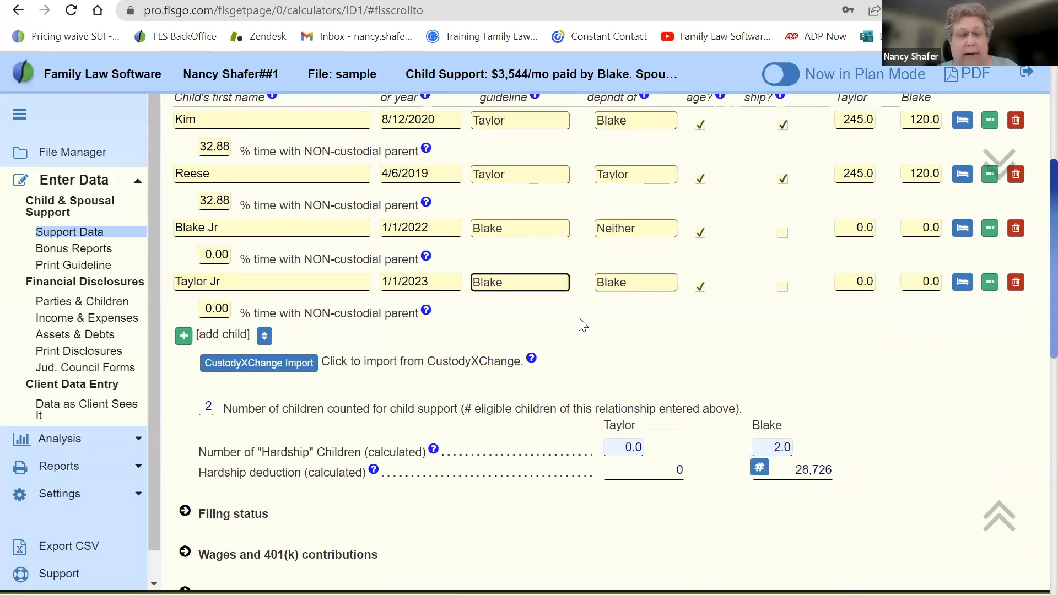
drag(772, 447, 835, 444)
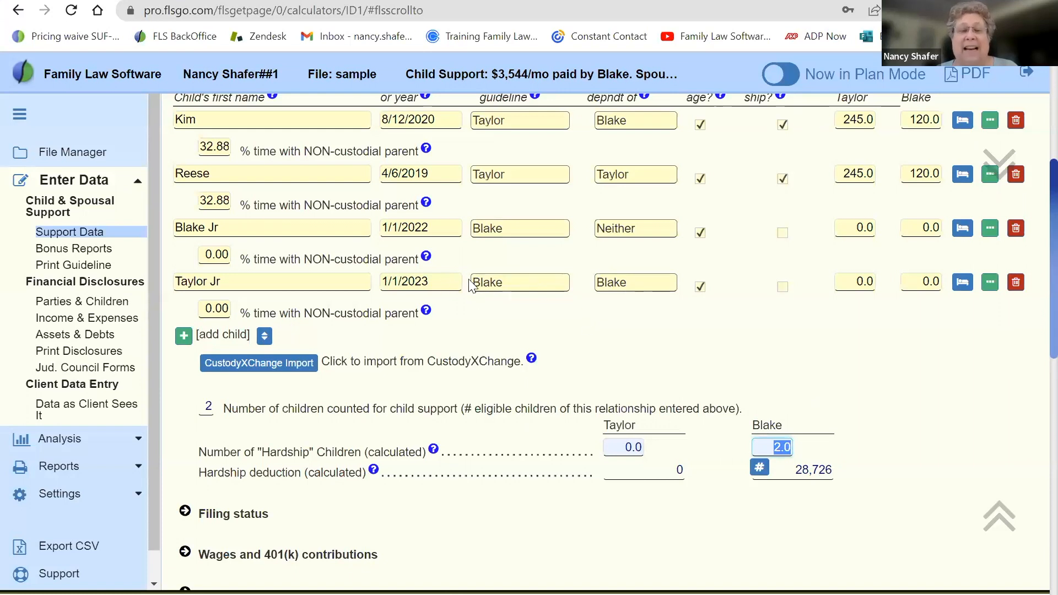
- Return the fourth child's Custody for guideline to the first party and check that party's number of "Hardship" children
click(507, 289)
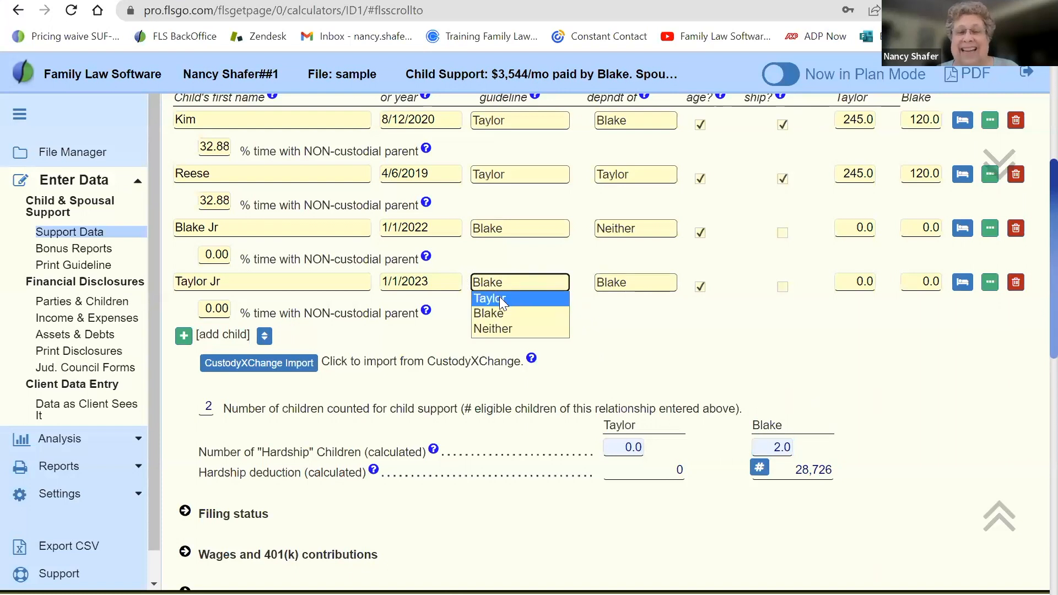
click(499, 297)
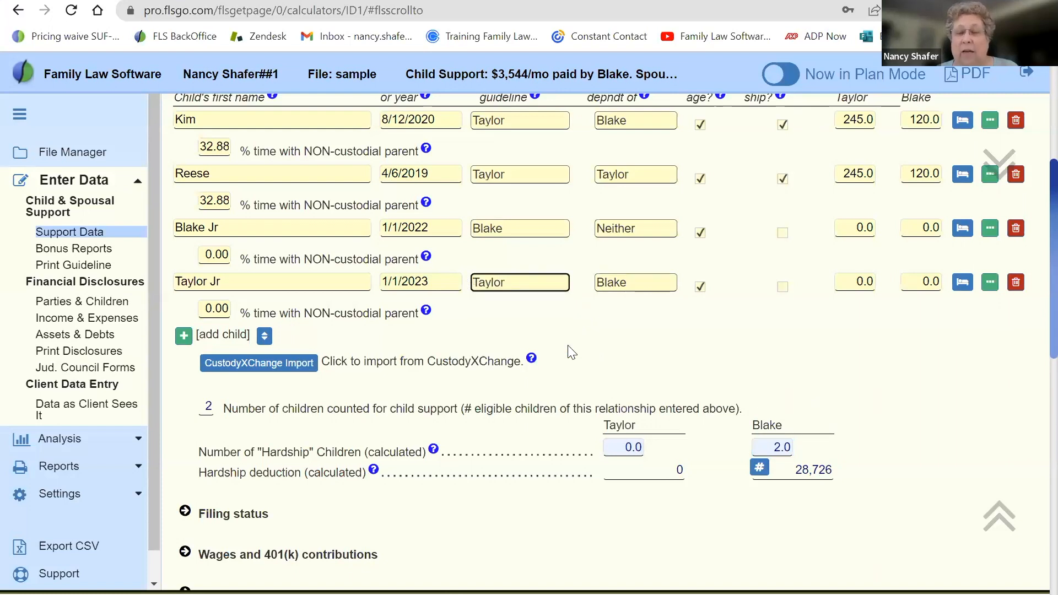
click(611, 446)
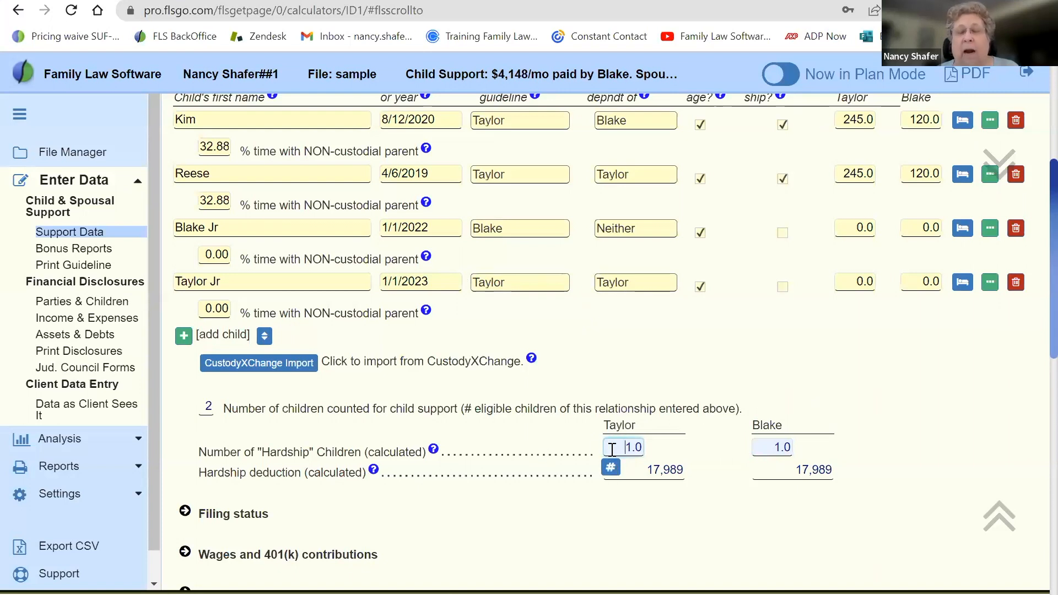
drag(611, 449, 638, 446)
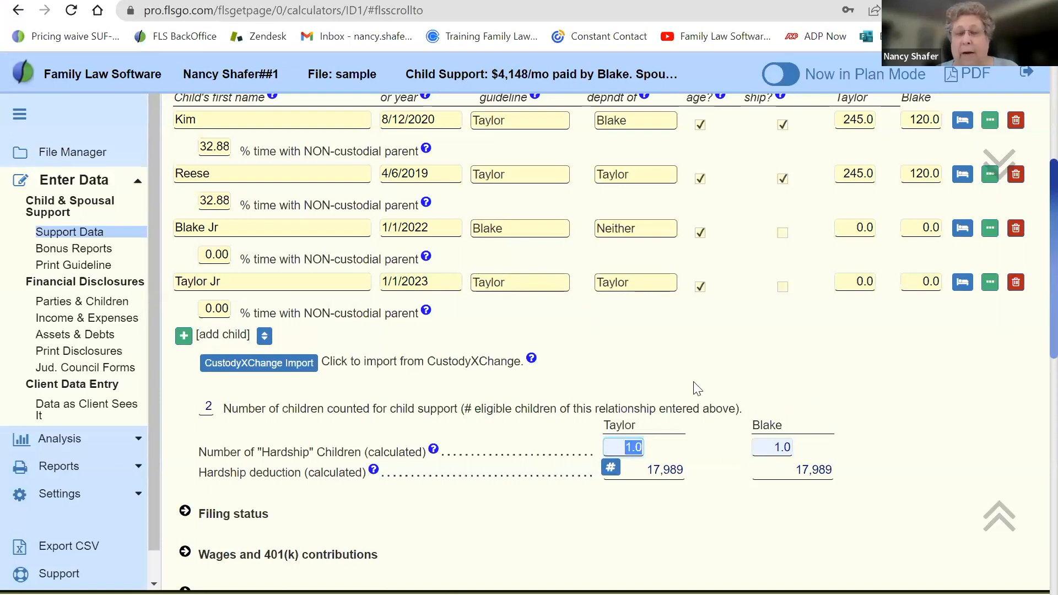
click(720, 357)
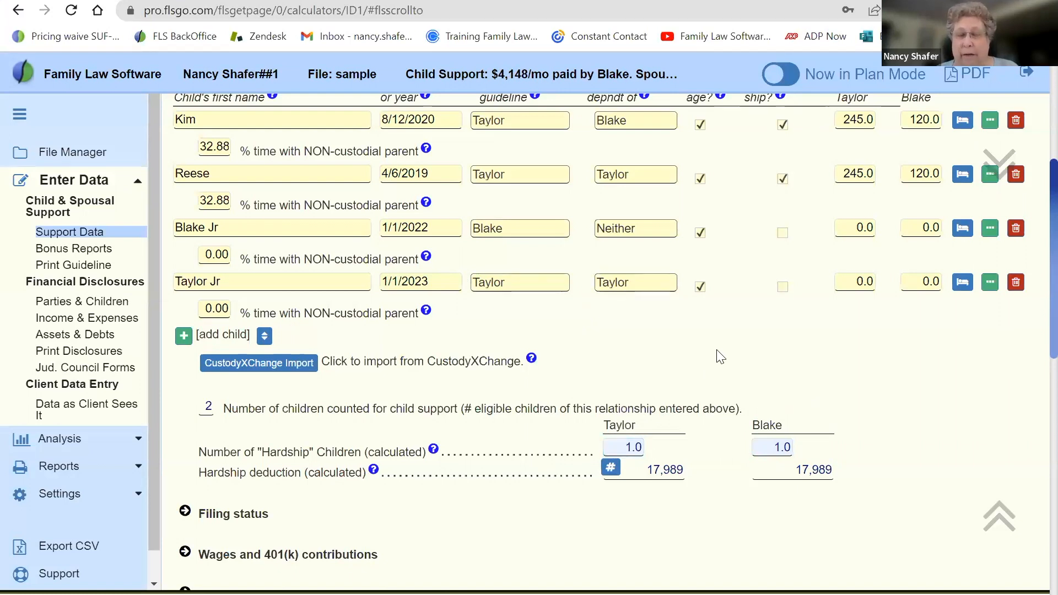
scroll(719, 356, down, 1)
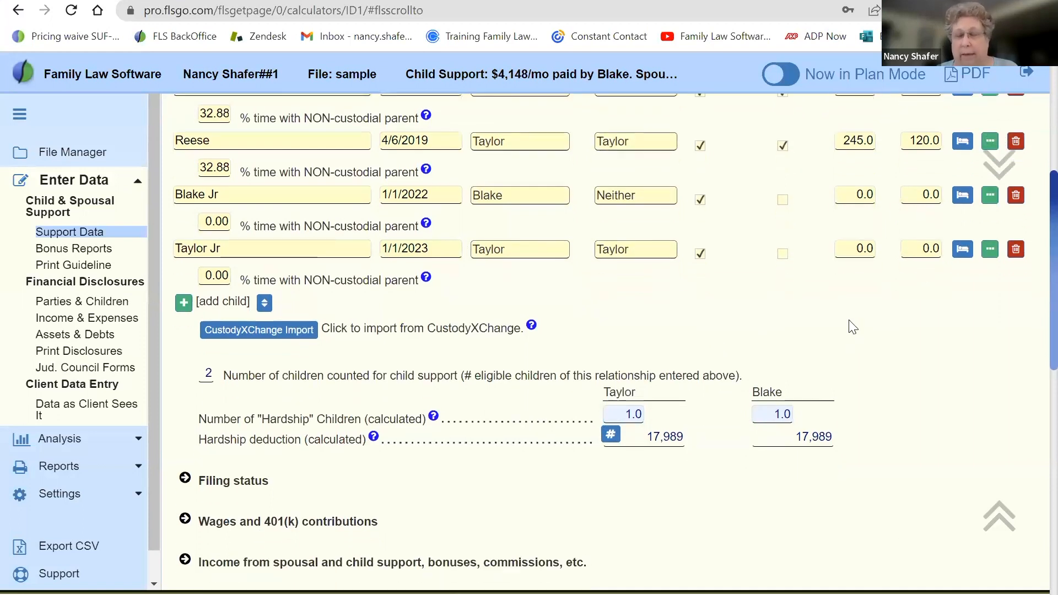
- Examine the Overnights columns for both parties and the period options available under Select Overnight period
scroll(853, 327, up, 6)
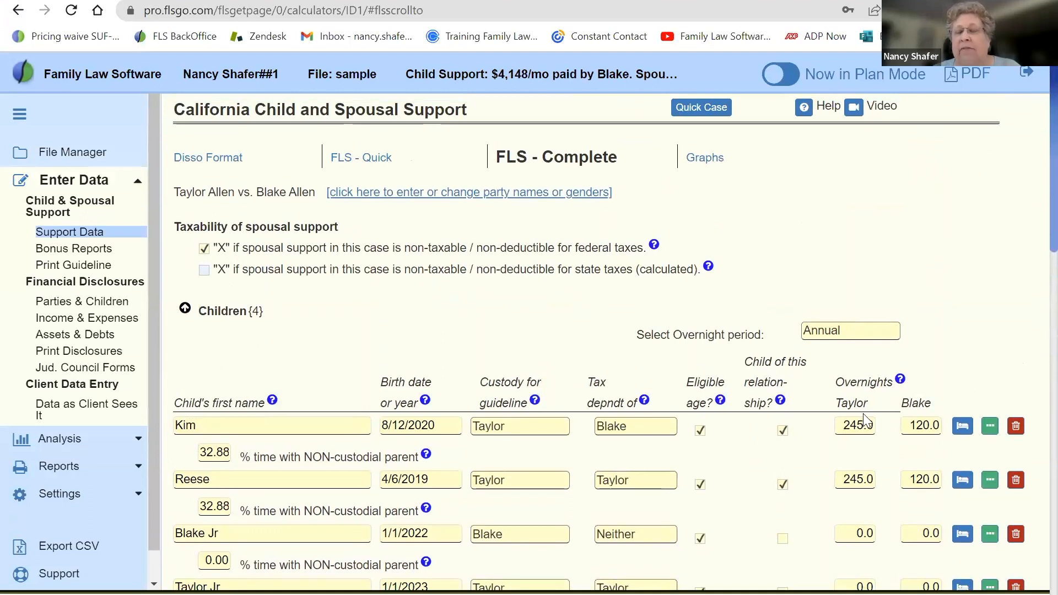
scroll(862, 408, down, 2)
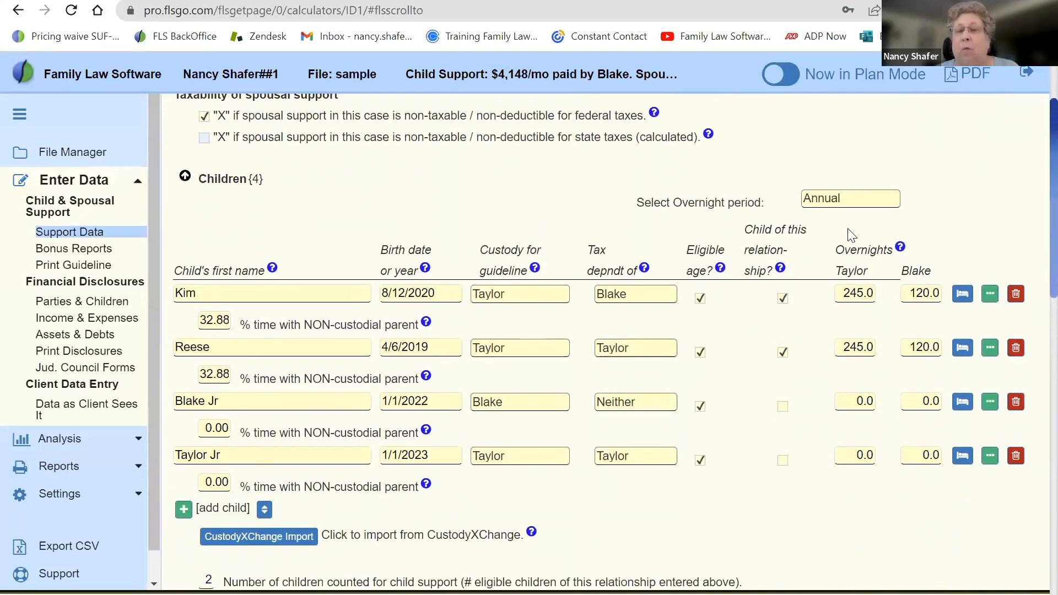
drag(841, 252, 889, 255)
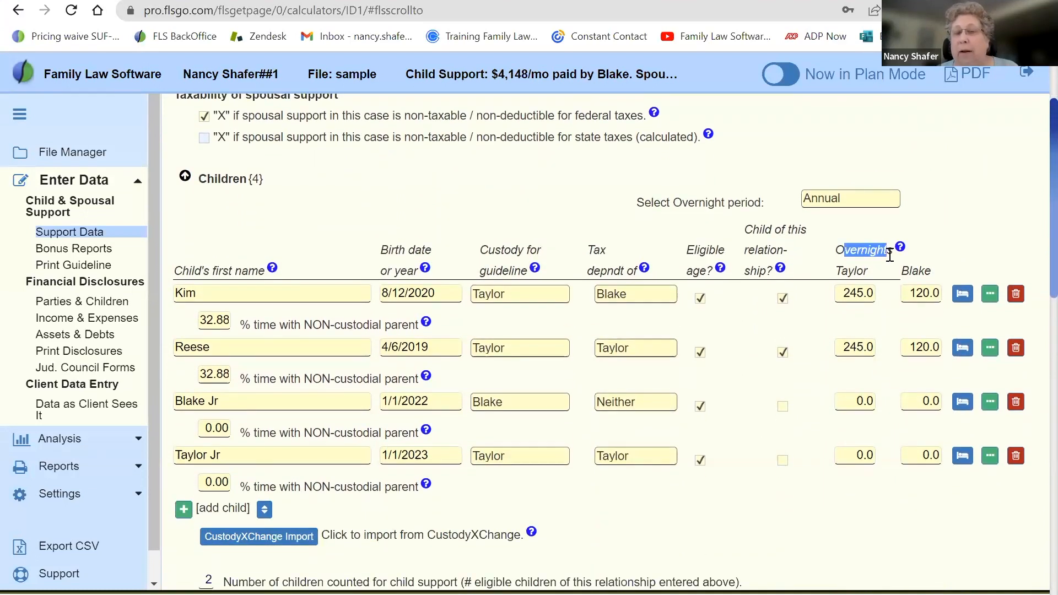
click(858, 203)
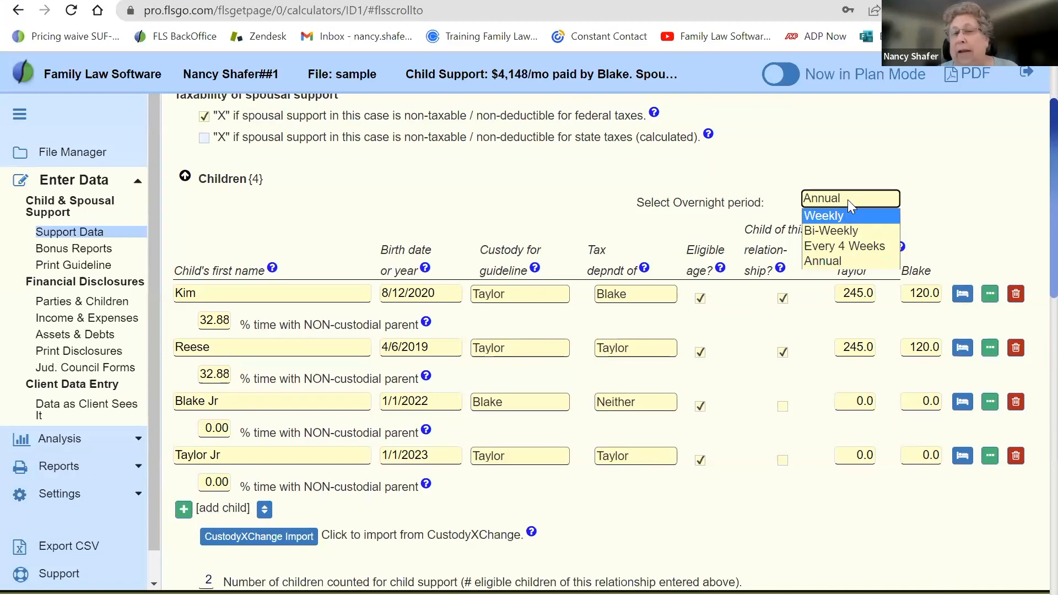
click(956, 274)
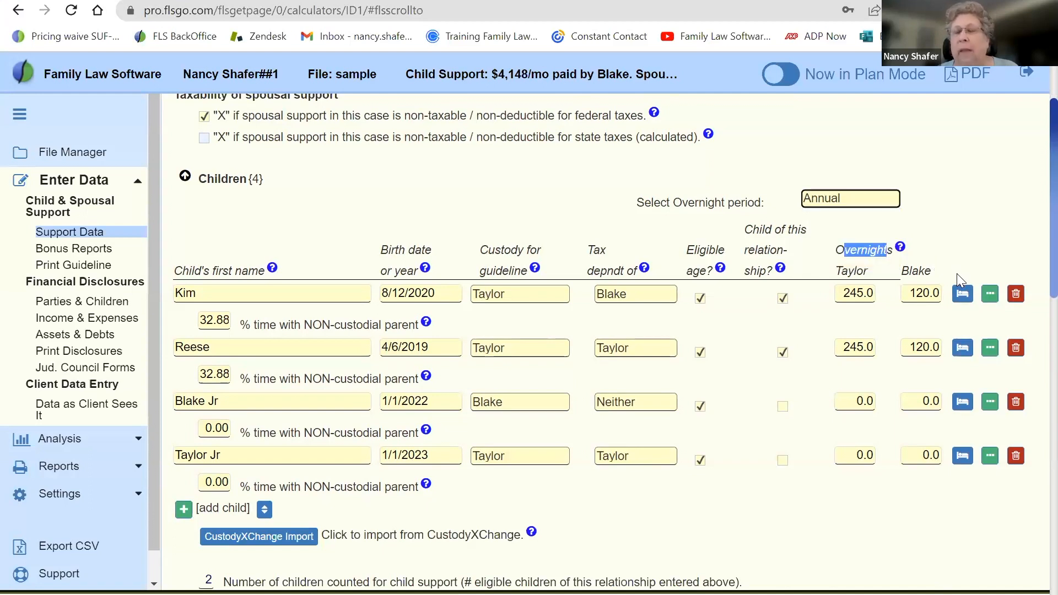
click(884, 194)
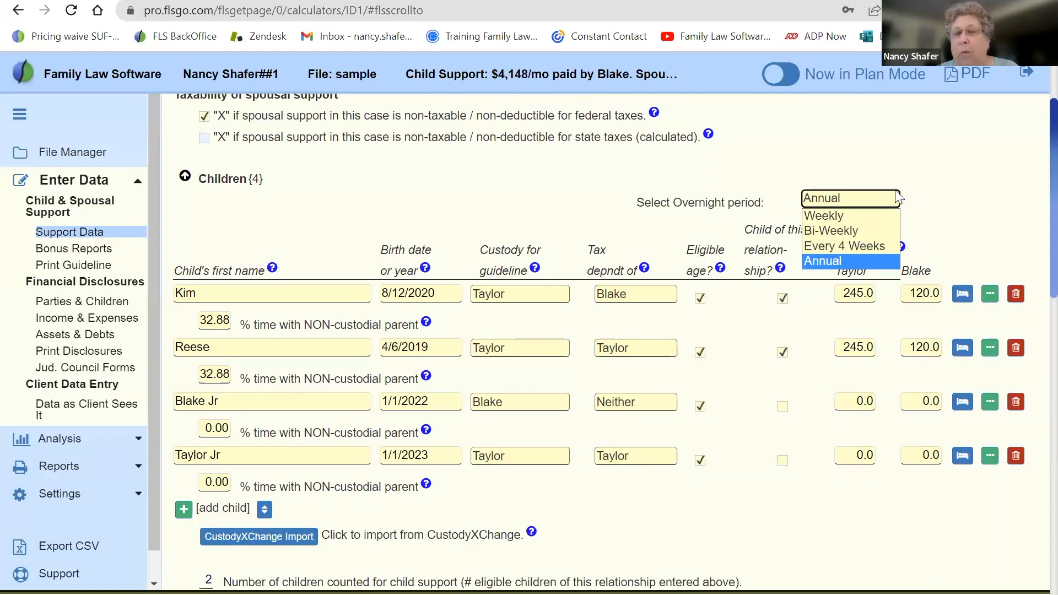
click(925, 194)
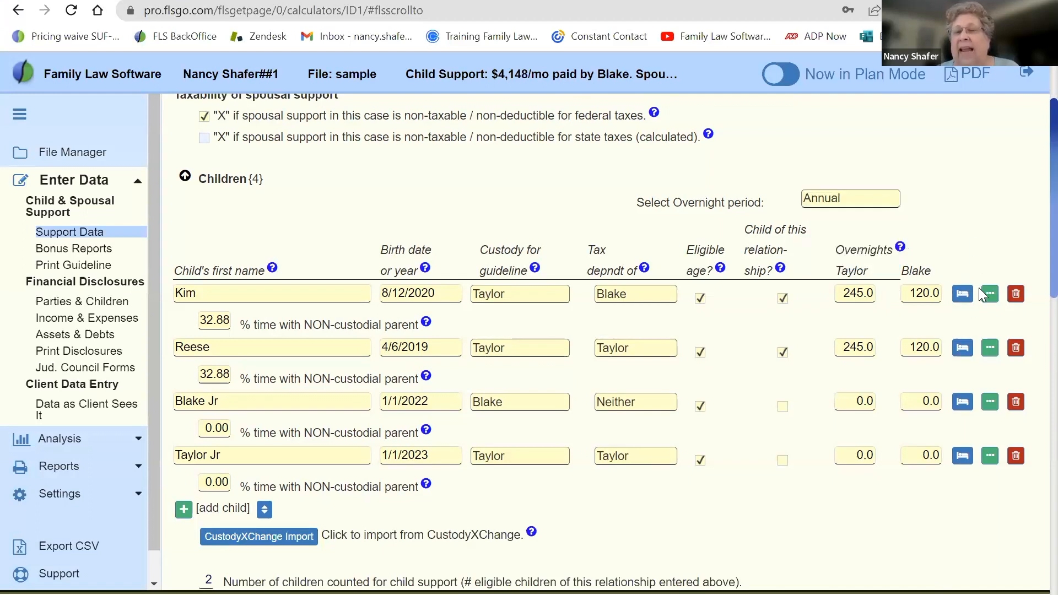
- Examine the first child's Overnights entry and the instructions in that child's Number Overnights calculator, leaving it without changes
click(841, 292)
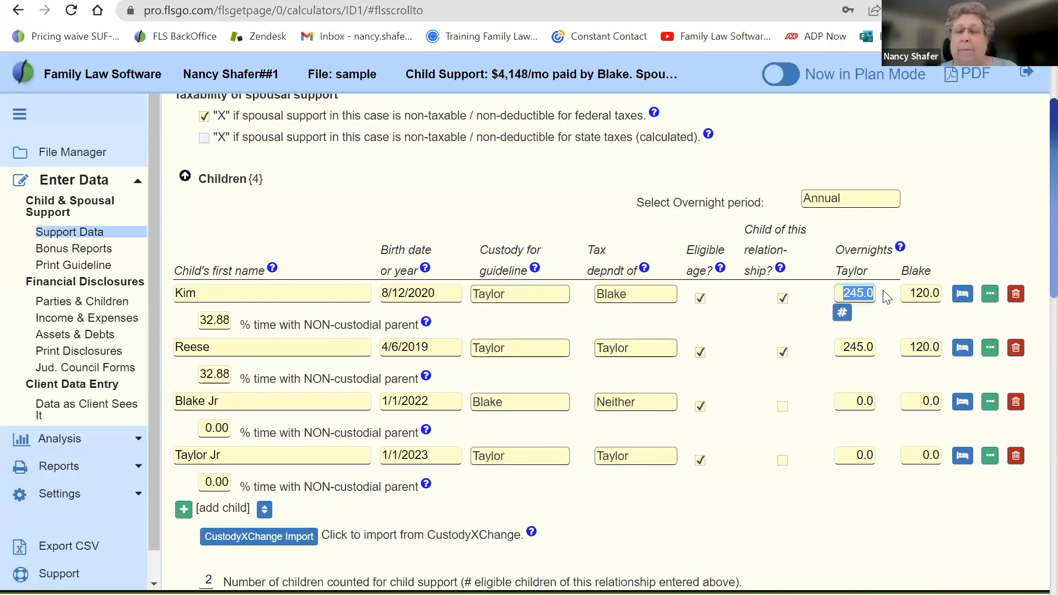
click(966, 227)
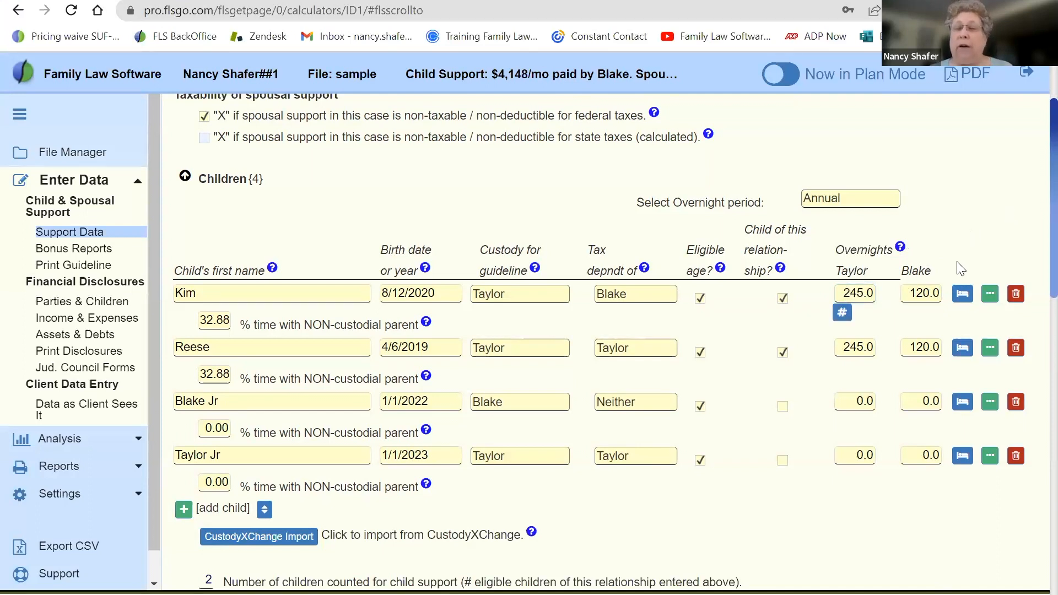
click(962, 302)
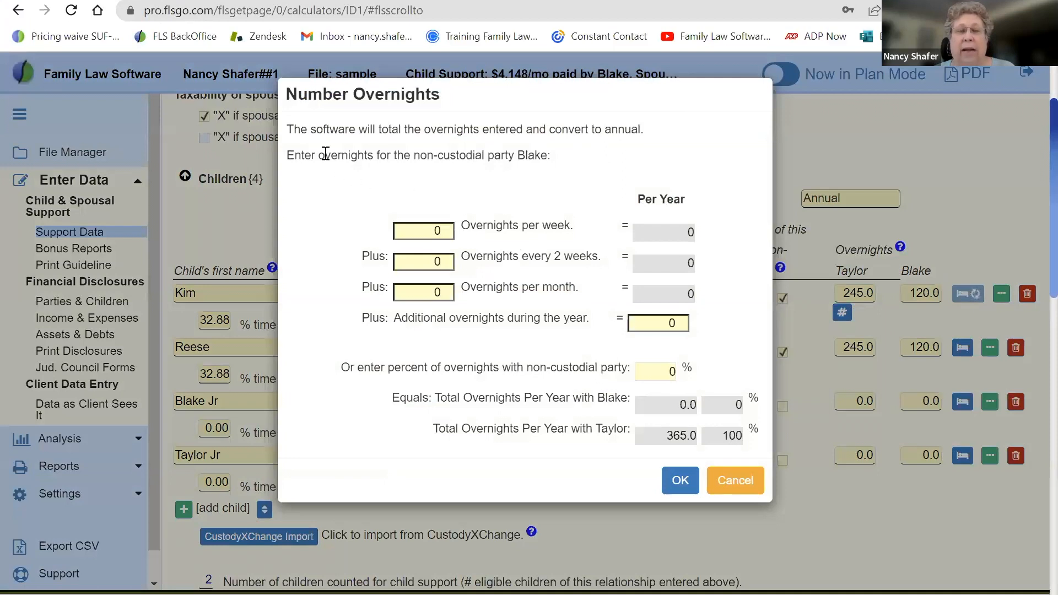
drag(308, 130, 580, 166)
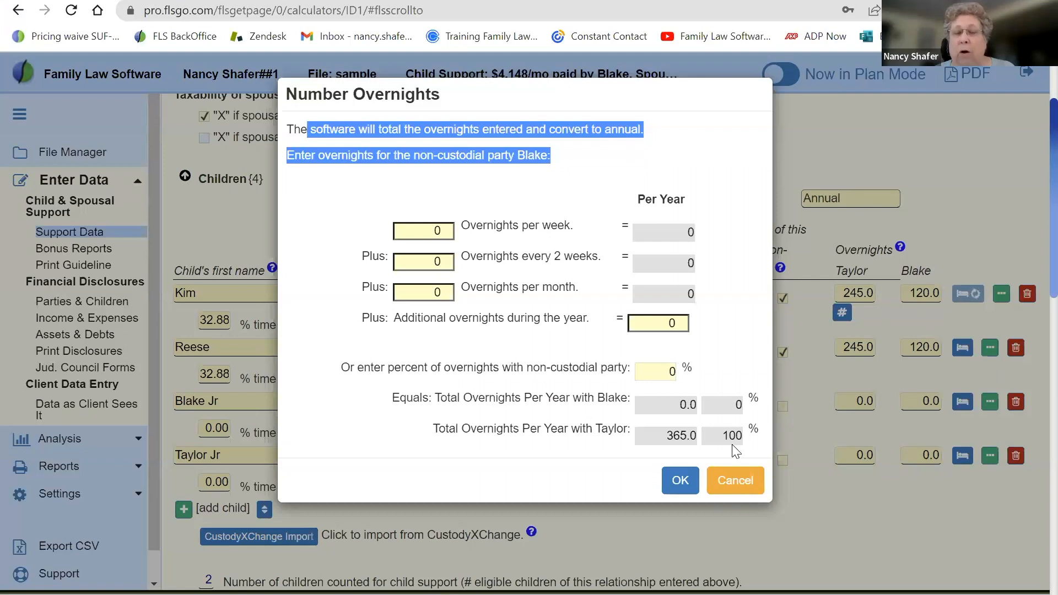
click(735, 480)
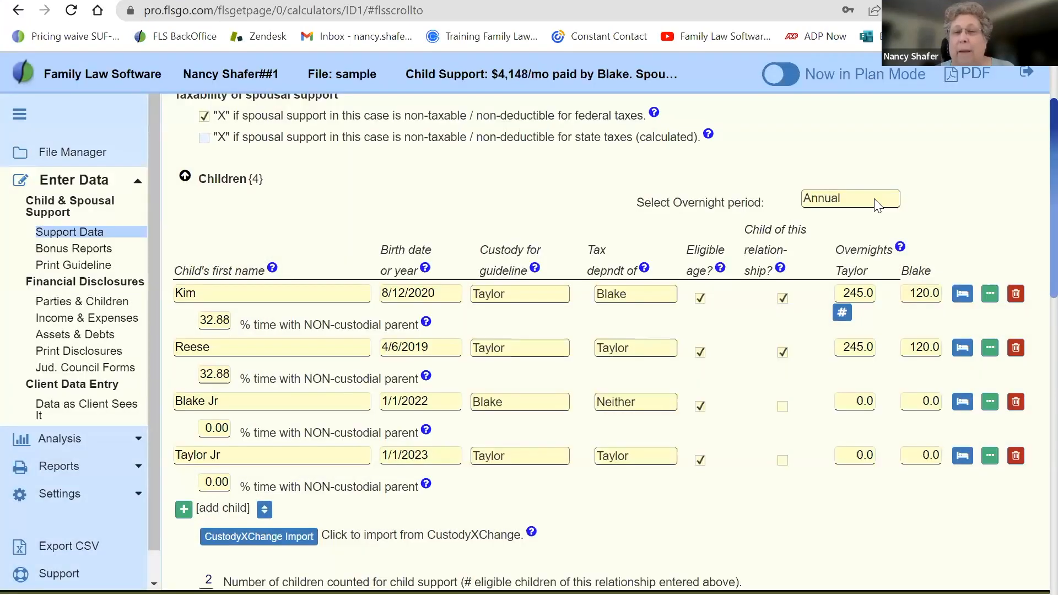
- Set the overnight period to Weekly and enter 1 overnight per week plus 2 every 2 weeks in the first child's Number Overnights calculator
click(877, 205)
click(839, 214)
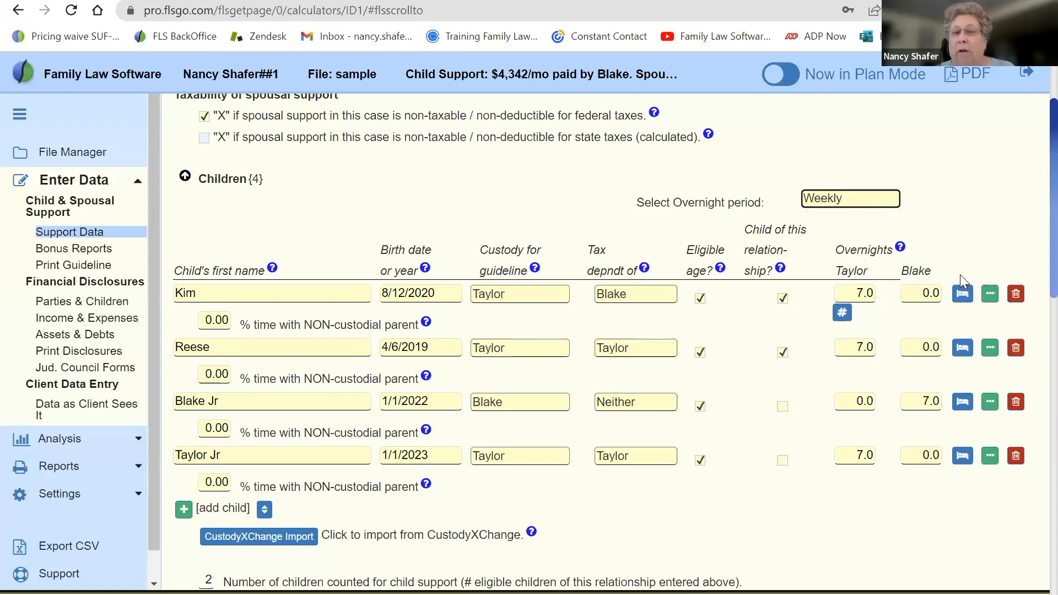
click(962, 293)
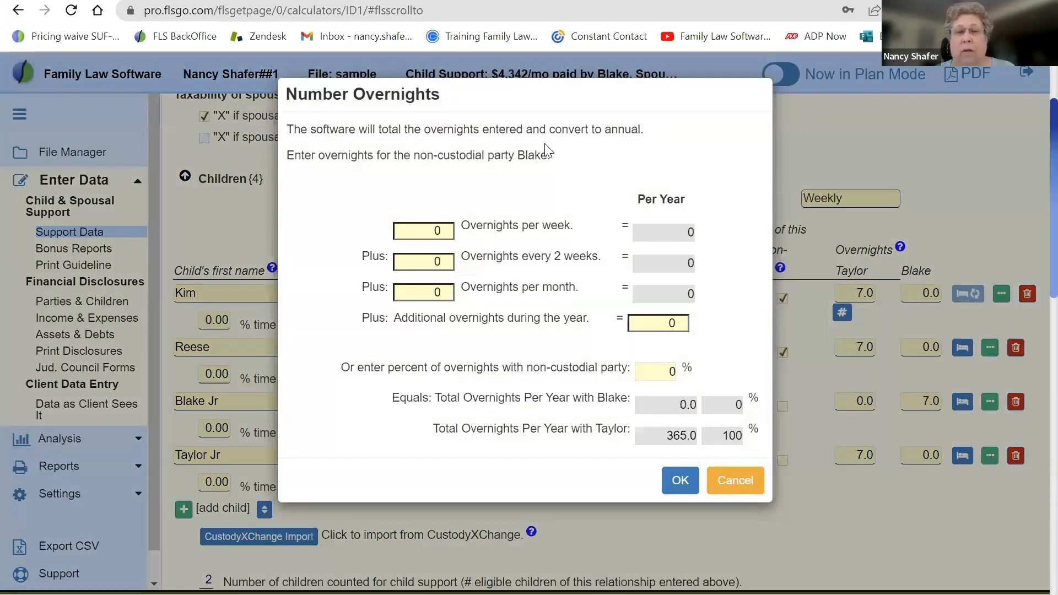
double_click(437, 231)
text(1)
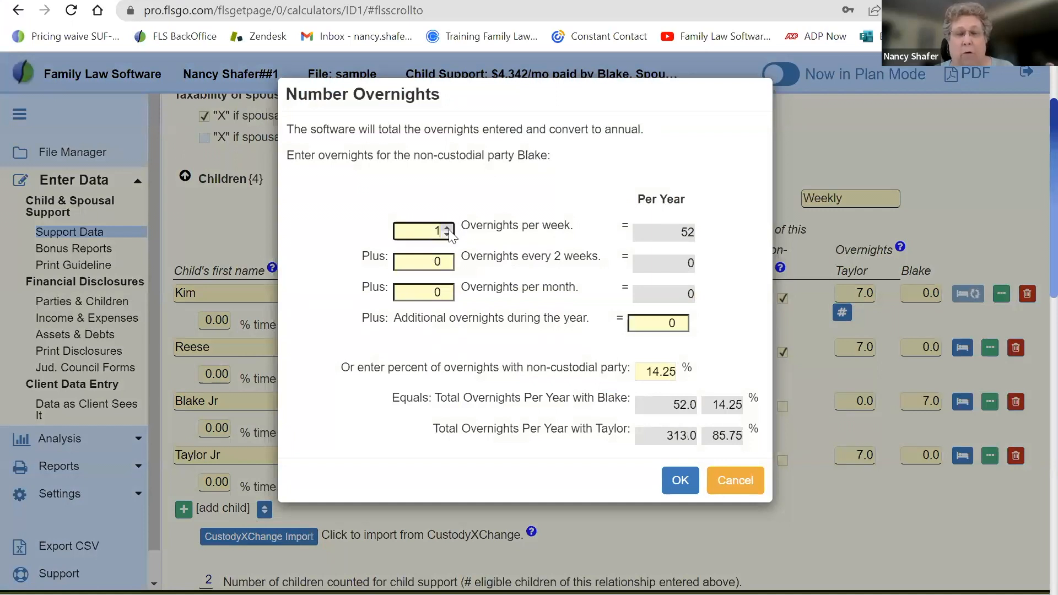
key(Tab)
text(2)
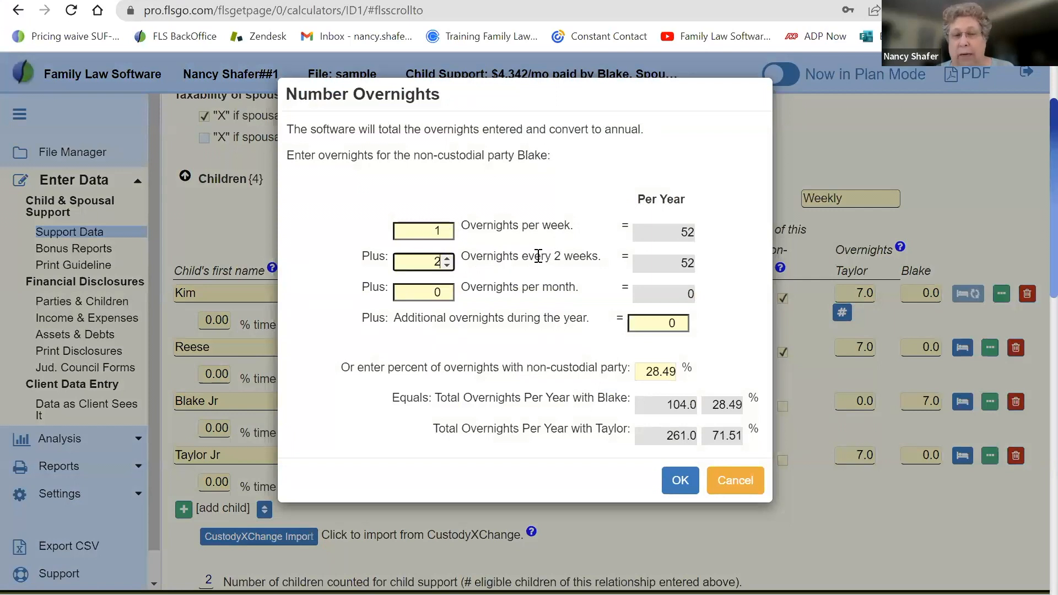
key(Tab)
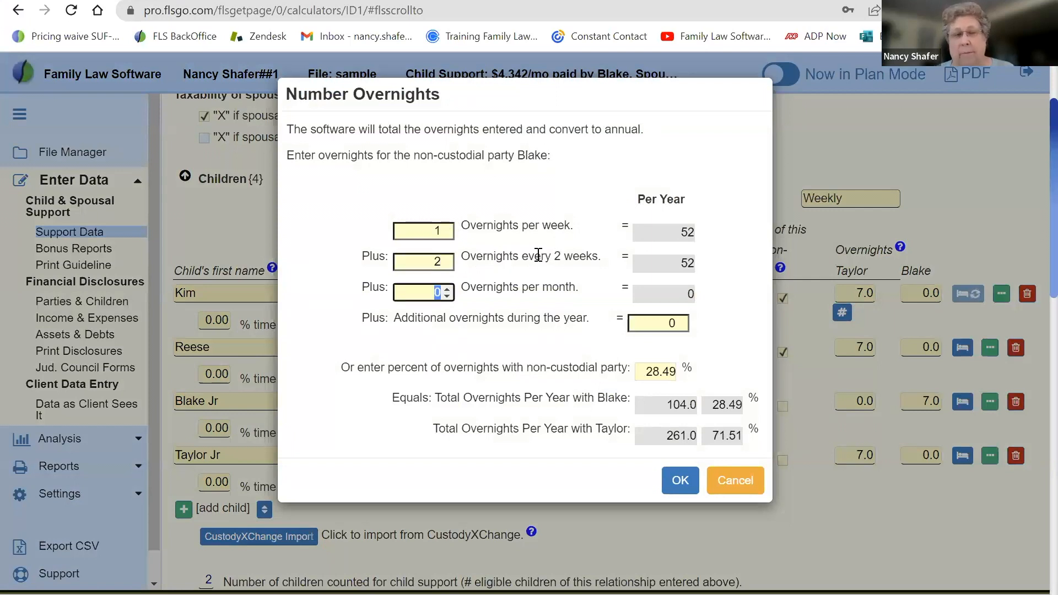
- Examine the non-custodial party's percent of overnights and each party's Total Overnights Per Year
click(643, 376)
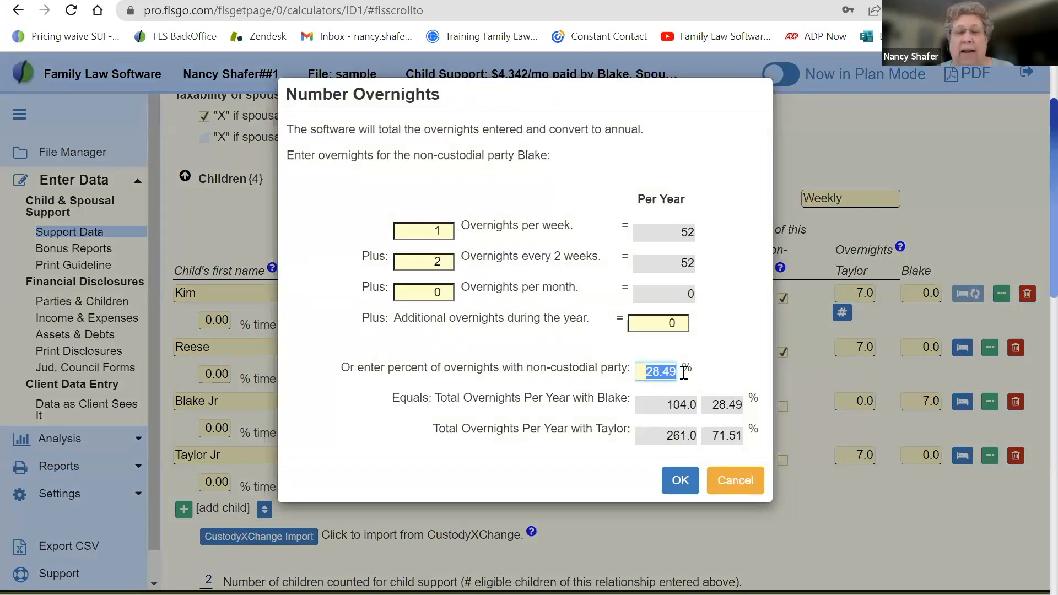
click(665, 406)
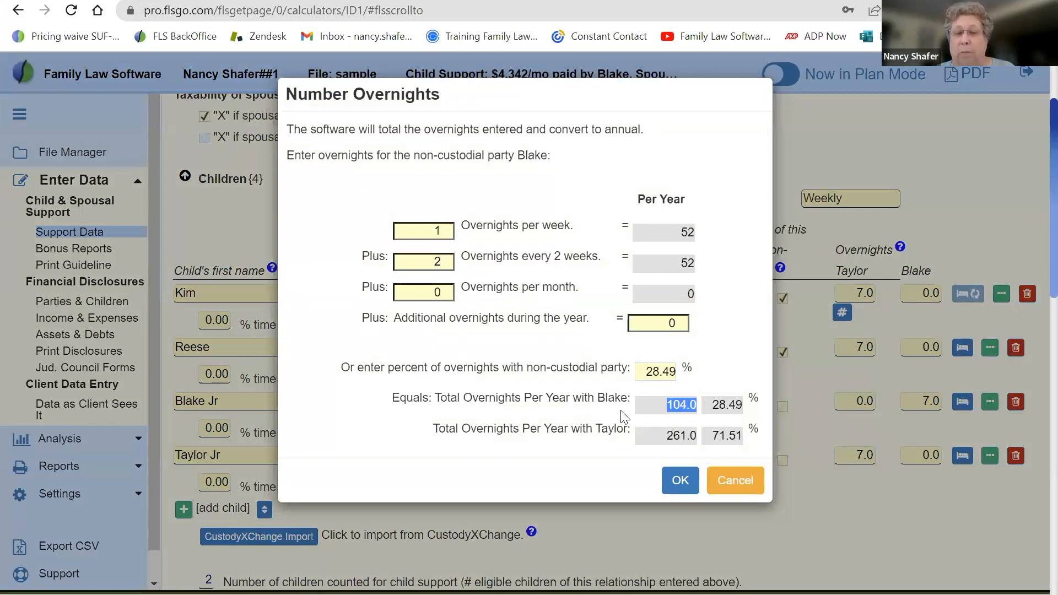
click(672, 439)
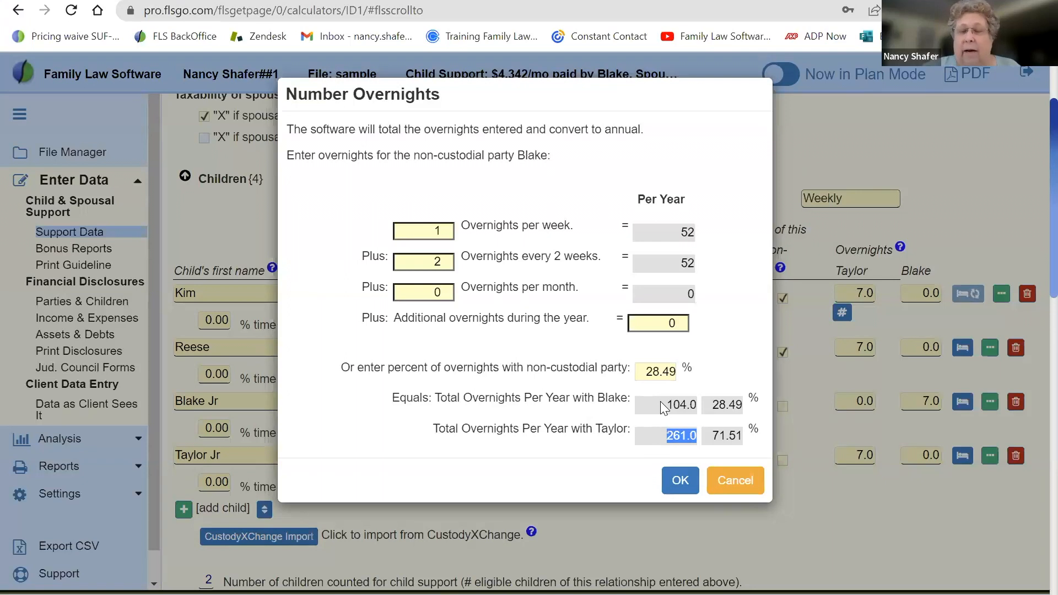
- Set the additional overnights during the year to 16, review the totals, and apply the calculation to the first child
click(652, 323)
text(2)
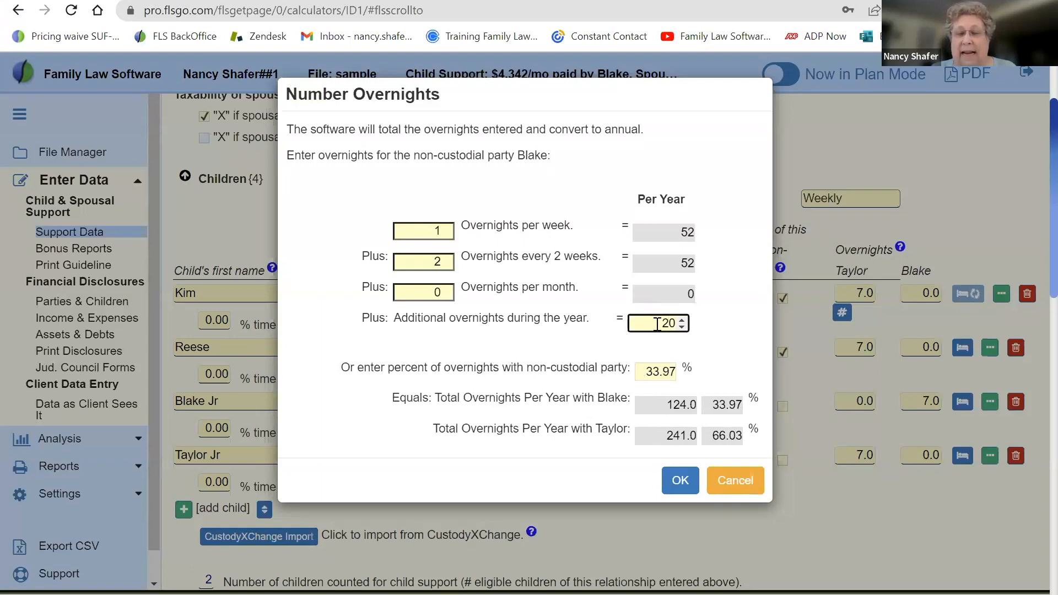
key(Delete)
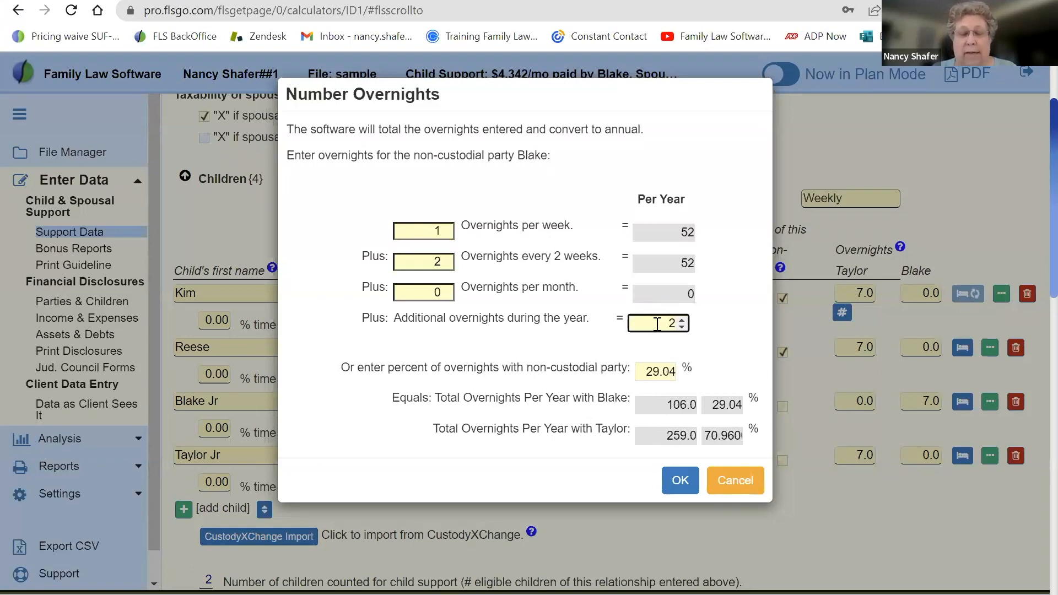
text(6)
click(640, 369)
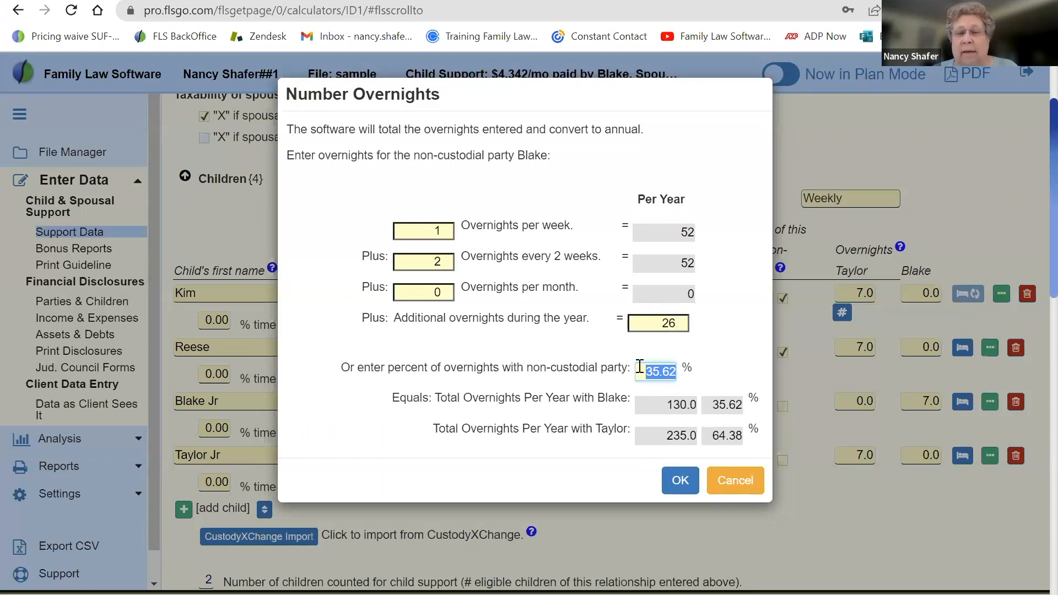
click(666, 324)
text(1)
key(Tab)
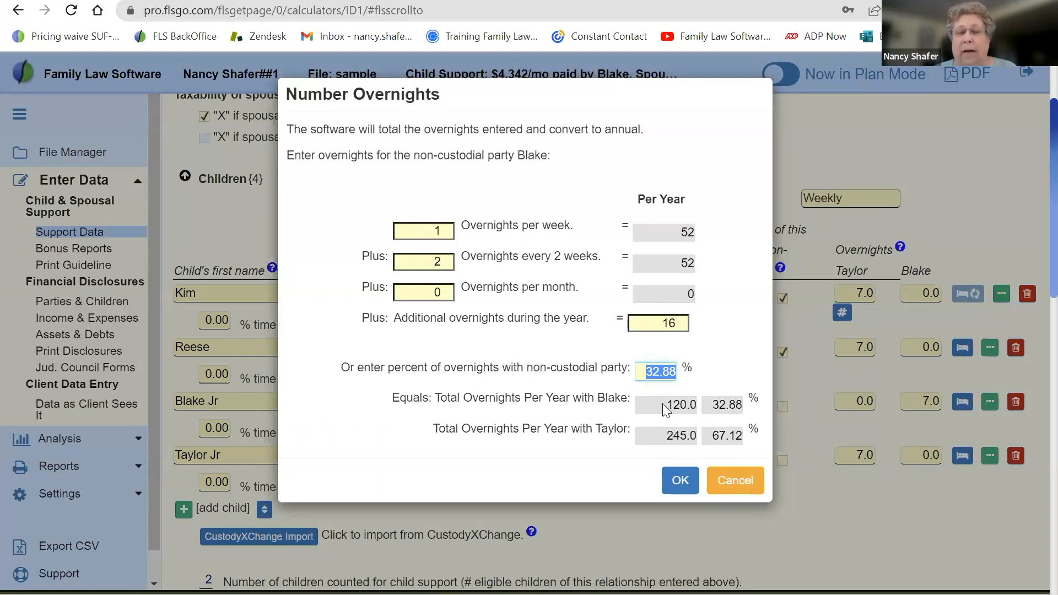
key(Tab)
drag(660, 436, 692, 434)
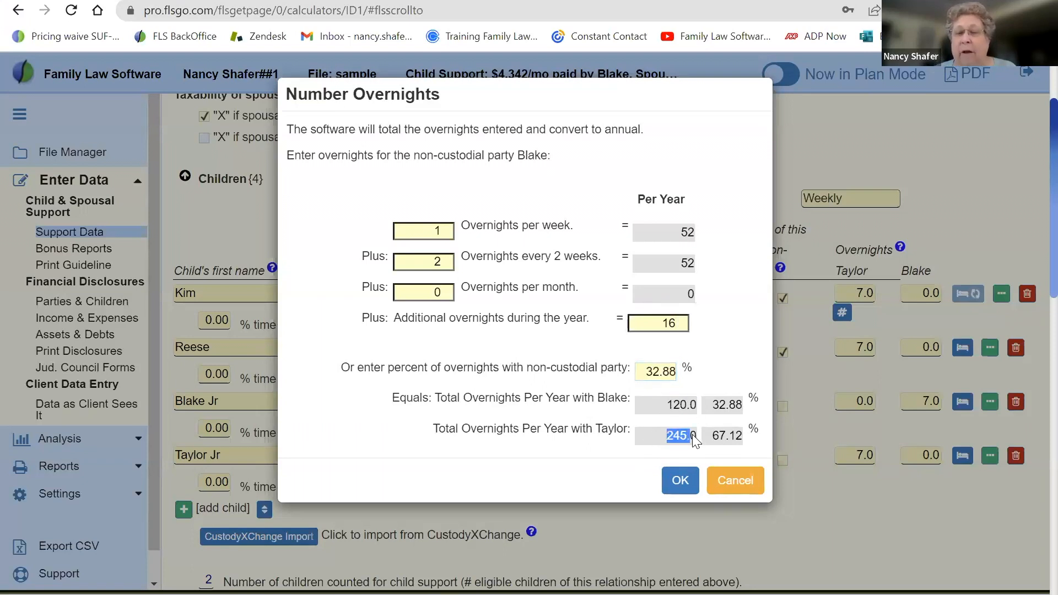
click(683, 481)
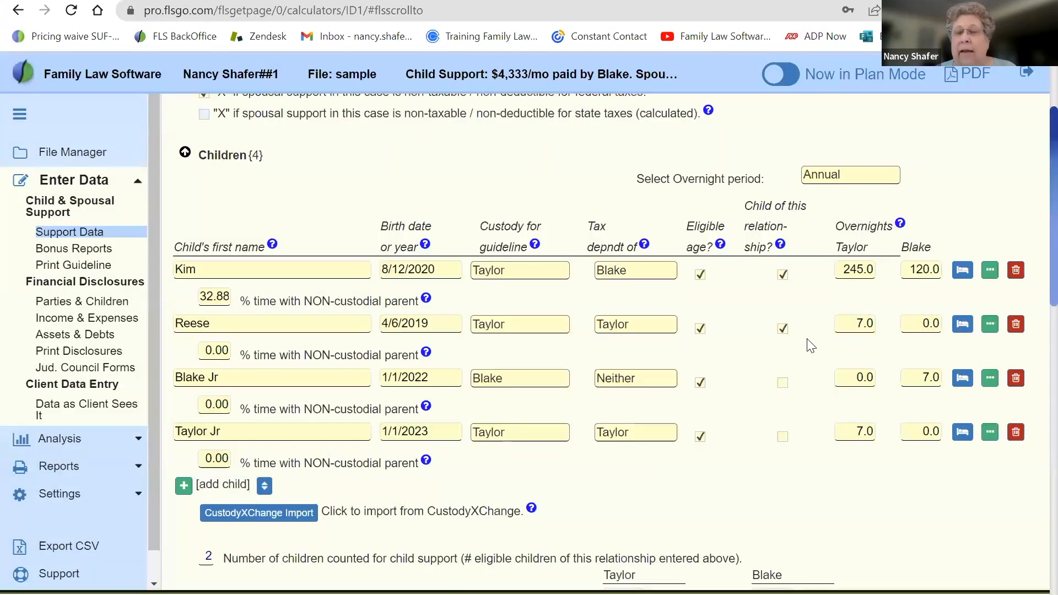
- Set the second child's annual overnights to 245 with the first party and 120 with the second party
click(850, 327)
key(Delete)
text(245)
key(Tab)
text(120.0)
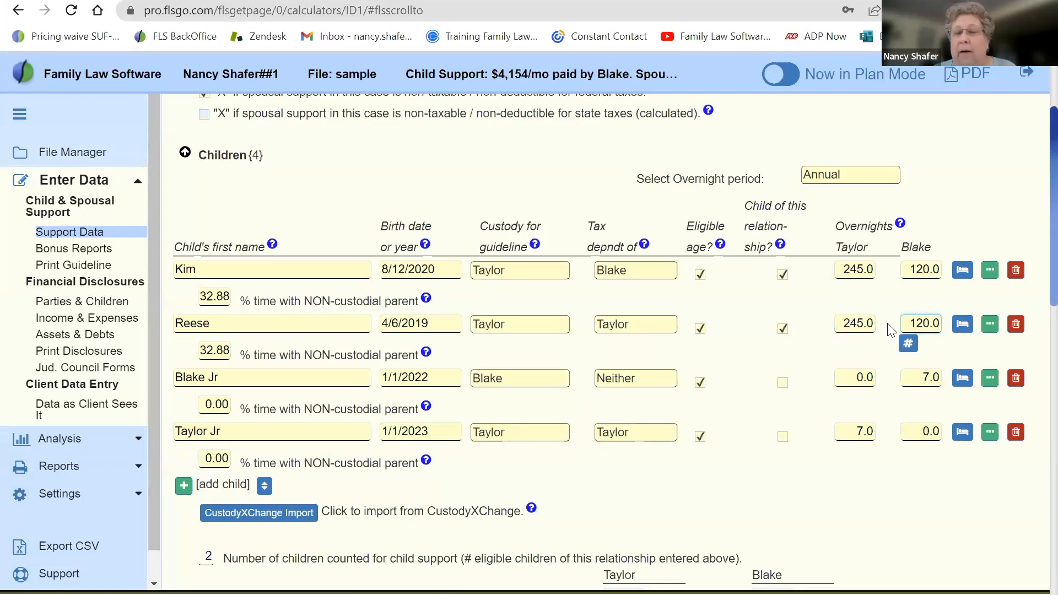
double_click(911, 324)
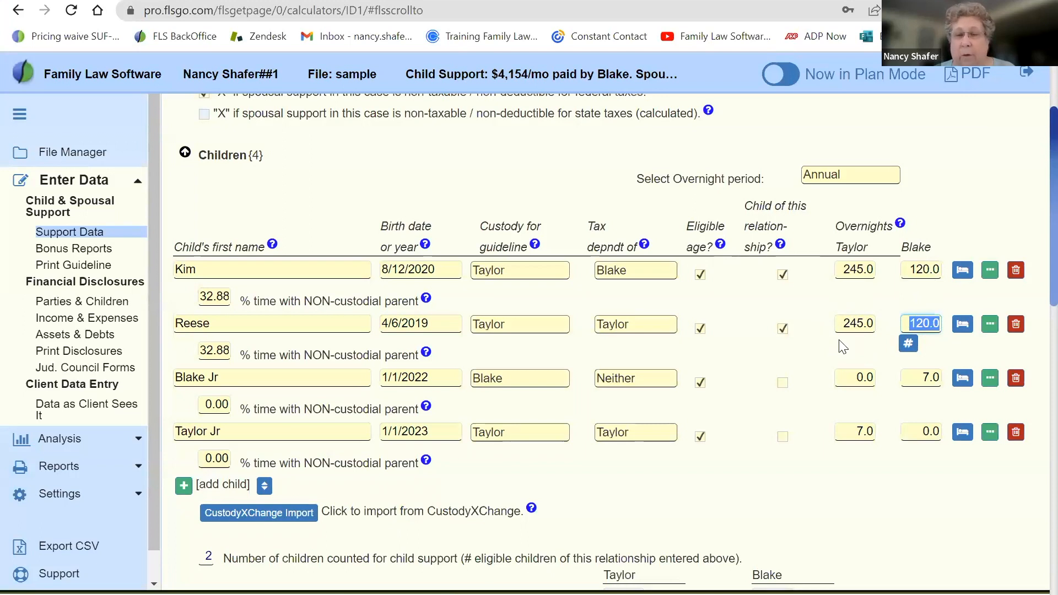
- Clear the 7.0 overnights of the third and fourth children and enter 365 for the fourth child with the second party
double_click(931, 376)
key(BackSpace)
double_click(860, 432)
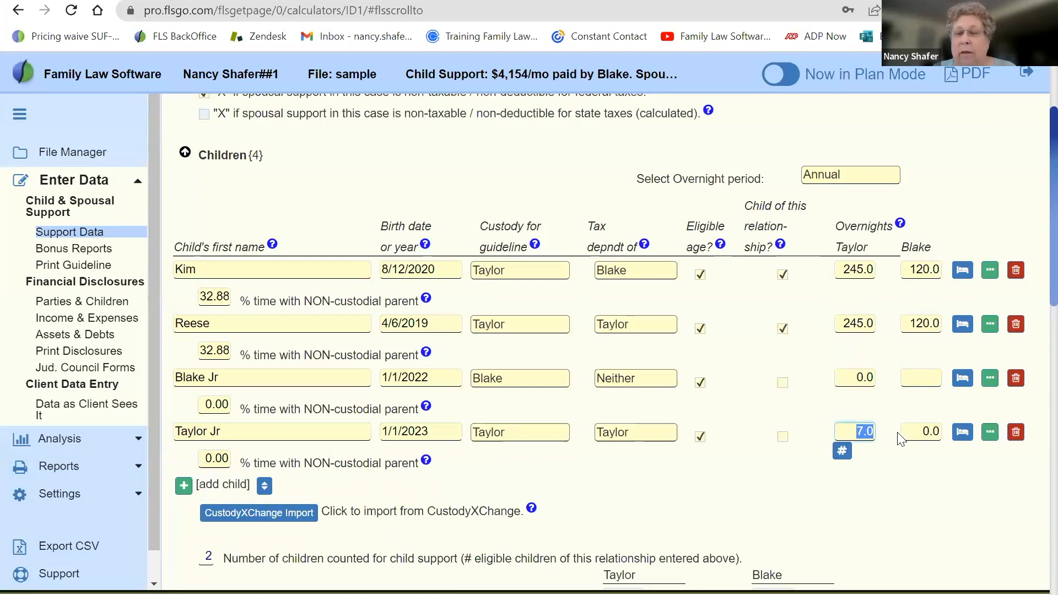
key(BackSpace)
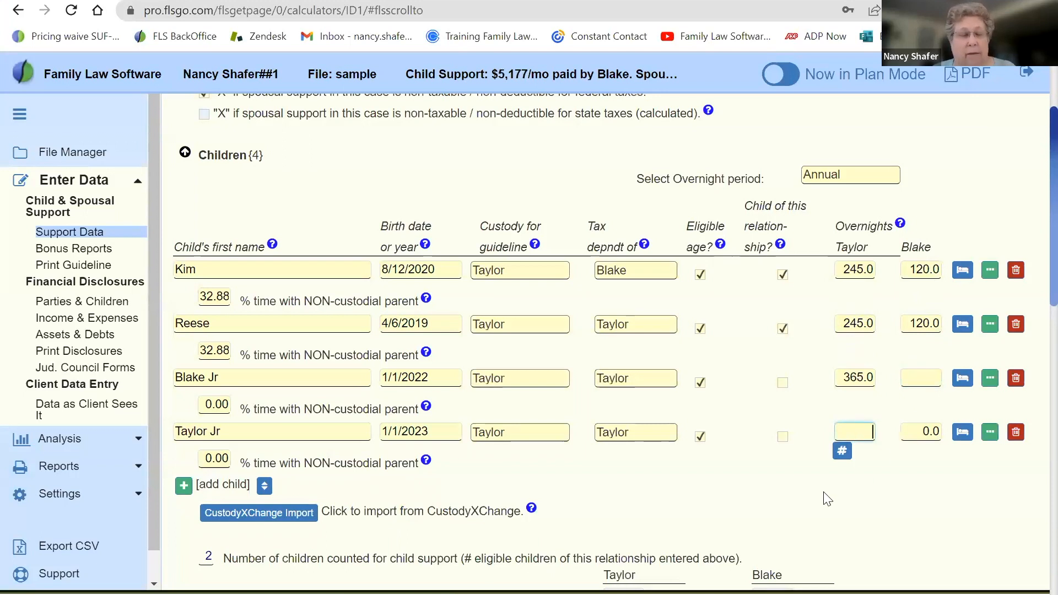
key(Tab)
text(365)
- Clear the third child's overnights with the first party and set those with the second party to 365
drag(848, 377, 897, 380)
key(BackSpace)
key(BackSpace)
key(Tab)
text(365)
- Clear the fourth child's overnights with the second party and check each party's number of "Hardship" children
drag(910, 427, 977, 427)
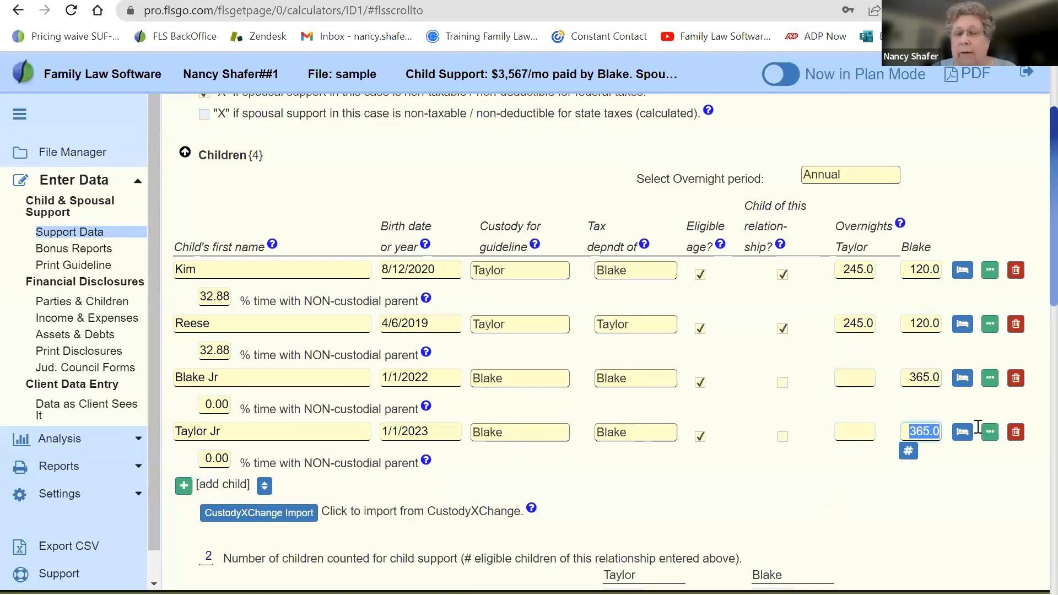
key(BackSpace)
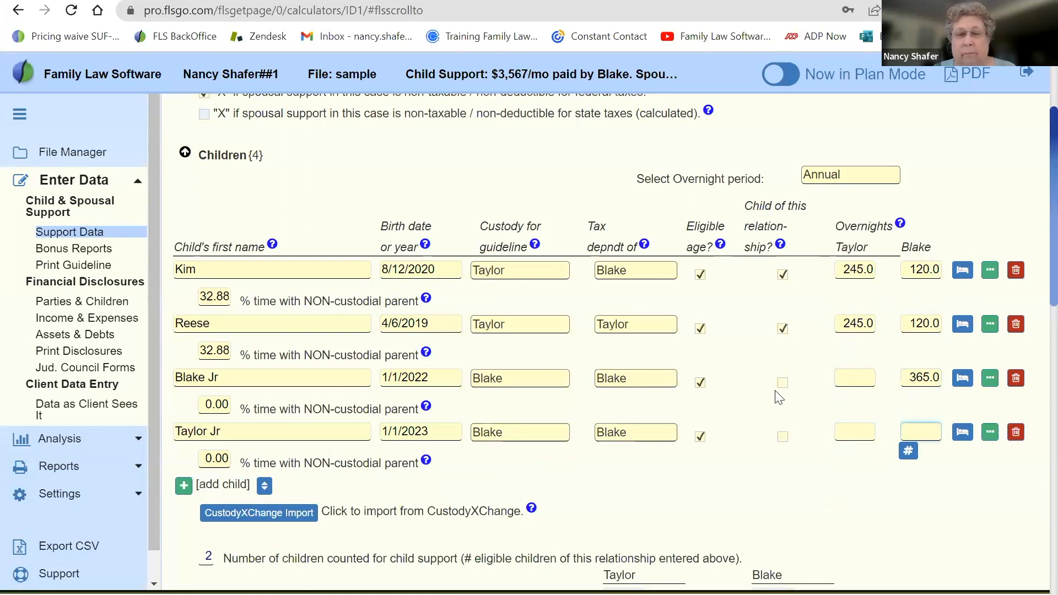
click(912, 379)
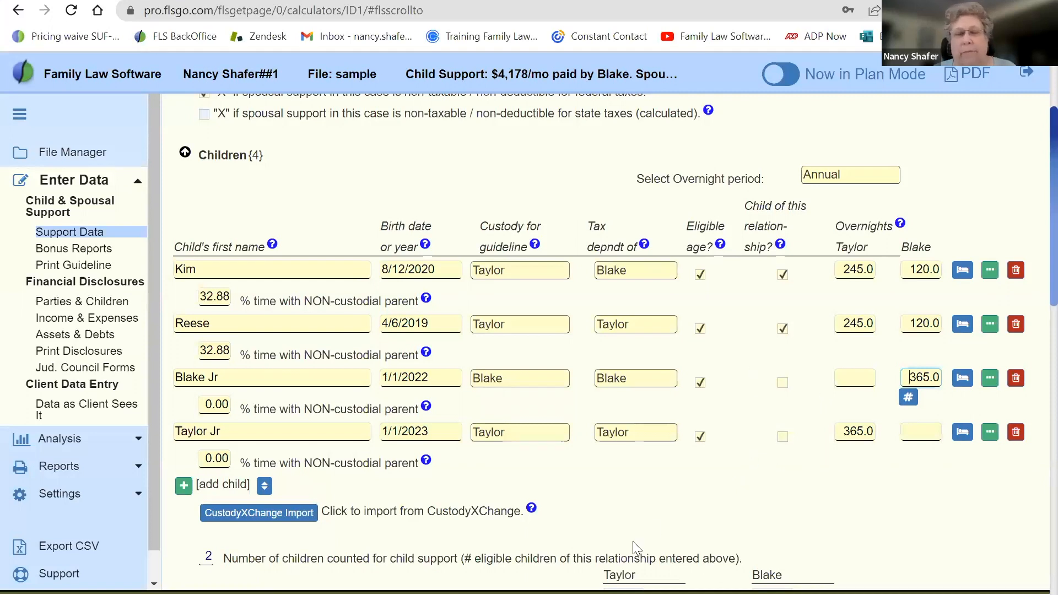
scroll(618, 490, down, 1)
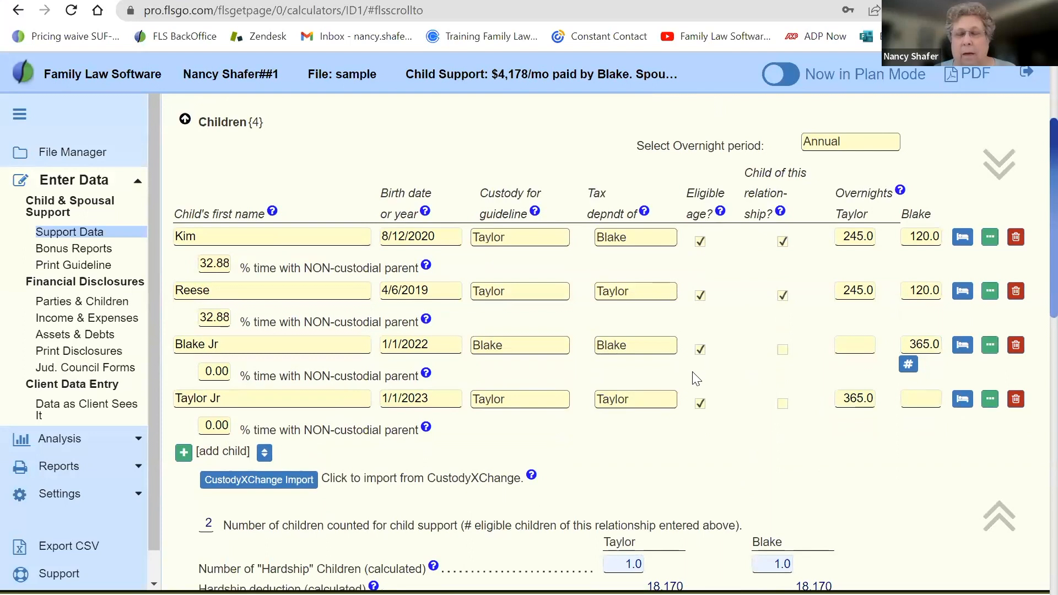
scroll(615, 440, down, 5)
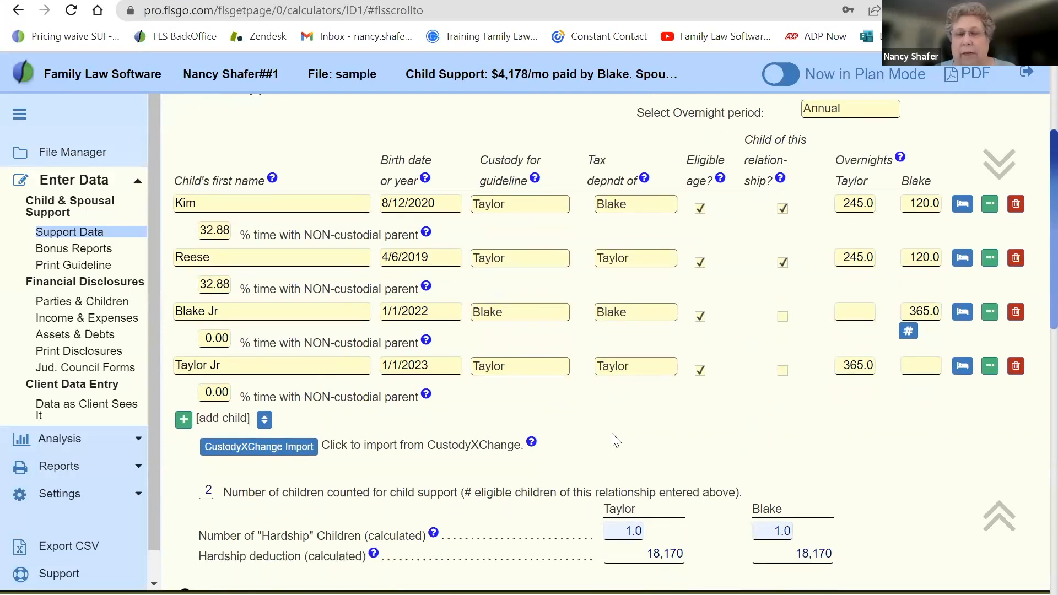
- Locate the CustodyXChange import option below the children list and check the first child's overnights calculator without saving
scroll(616, 440, down, 1)
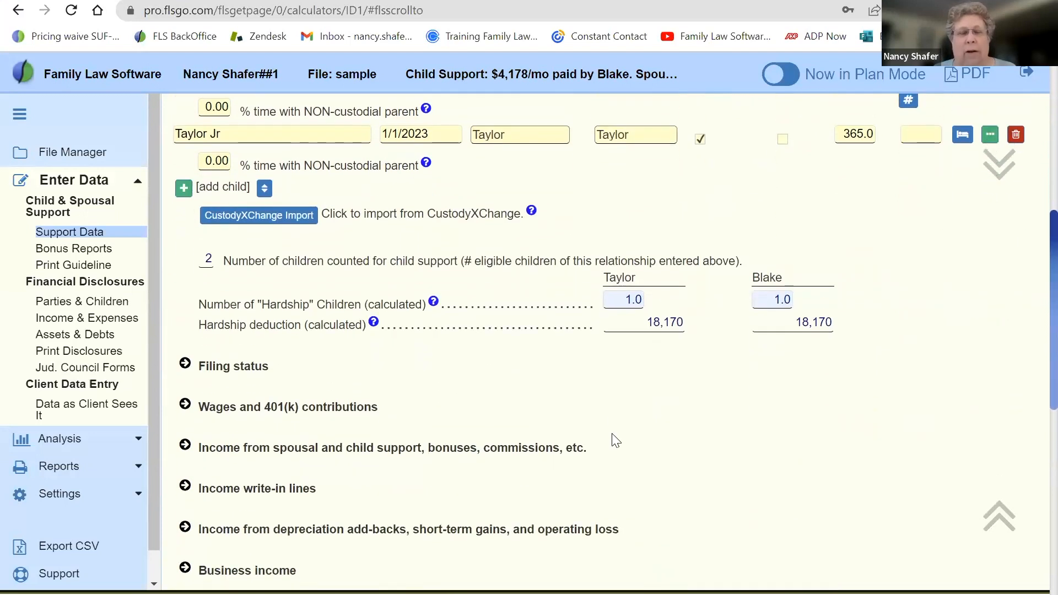
scroll(615, 440, down, 1)
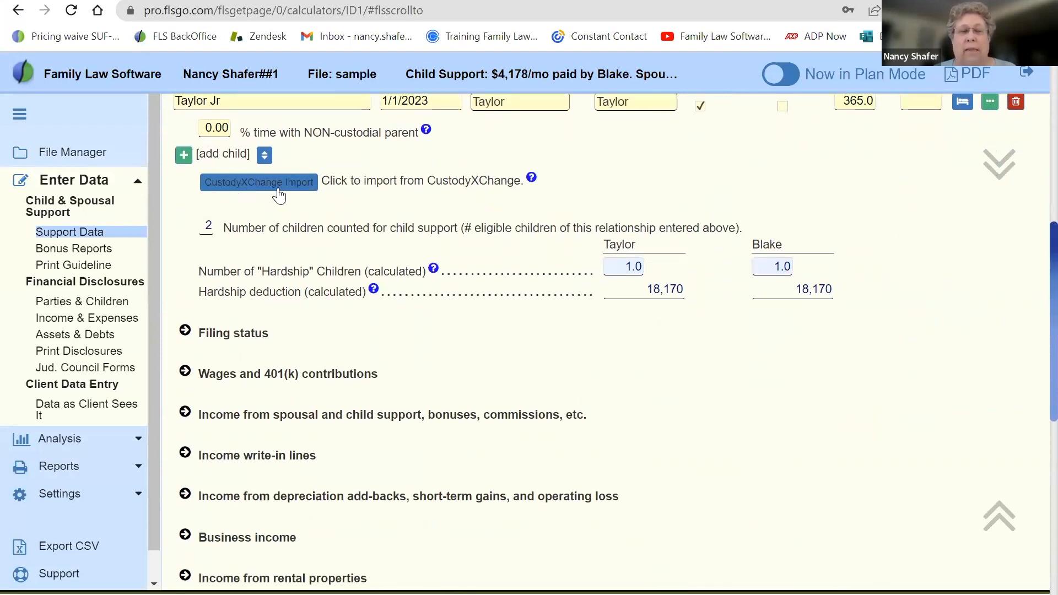
drag(323, 180, 524, 182)
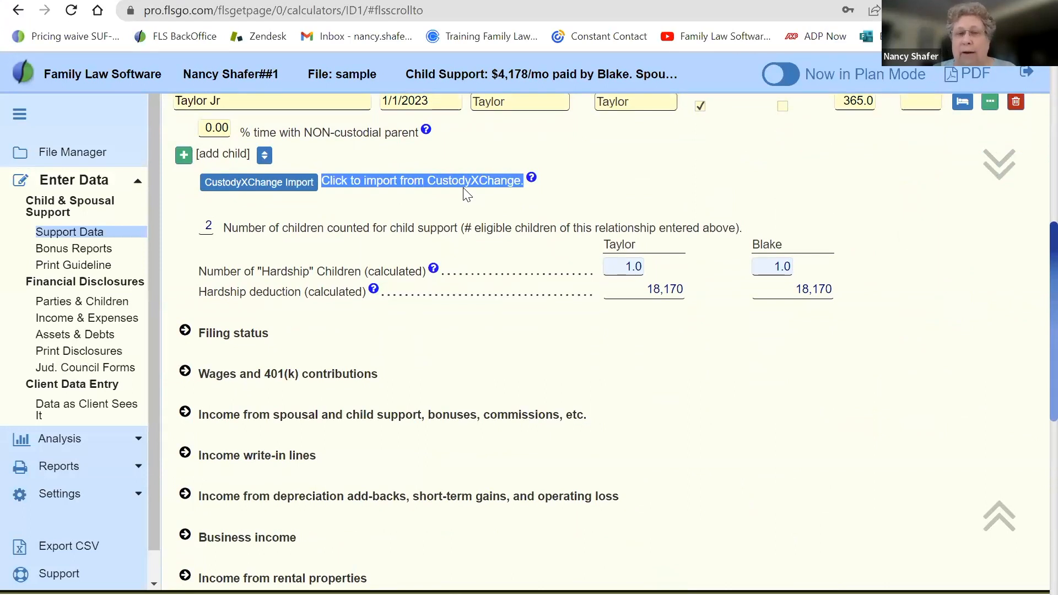
scroll(463, 190, up, 5)
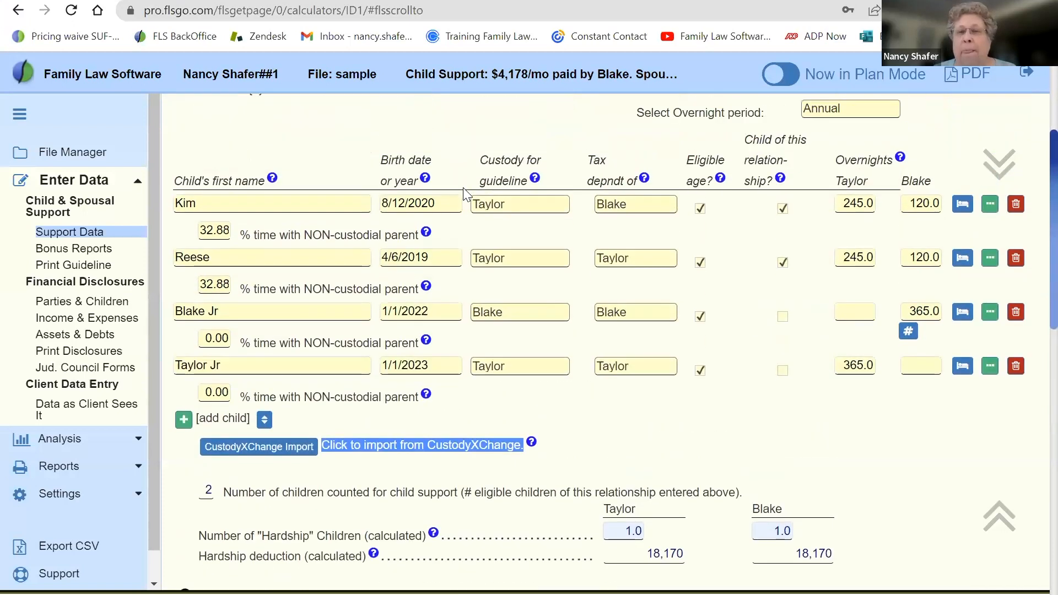
click(961, 205)
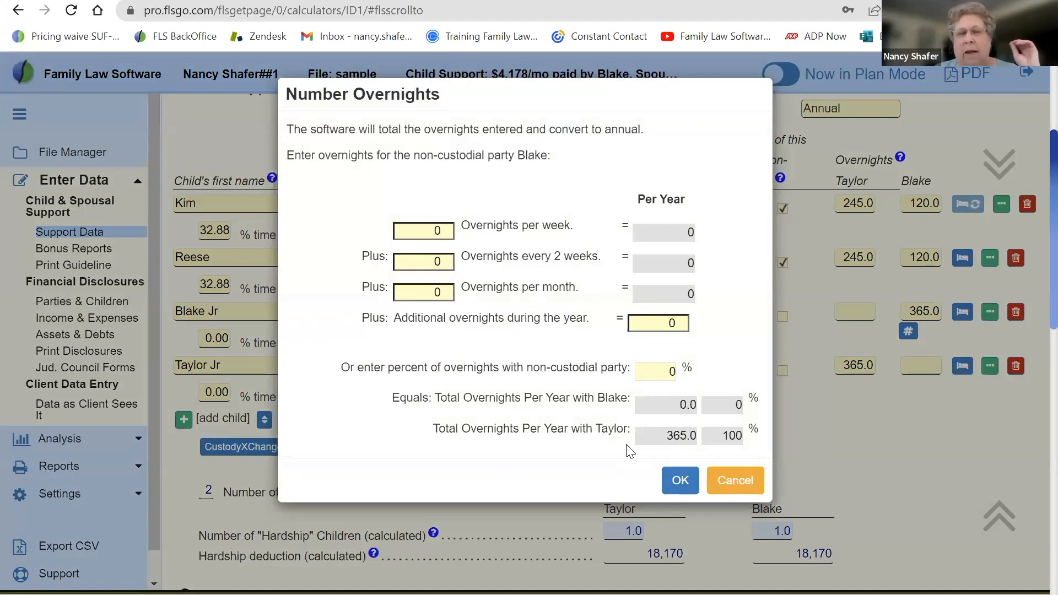
click(743, 482)
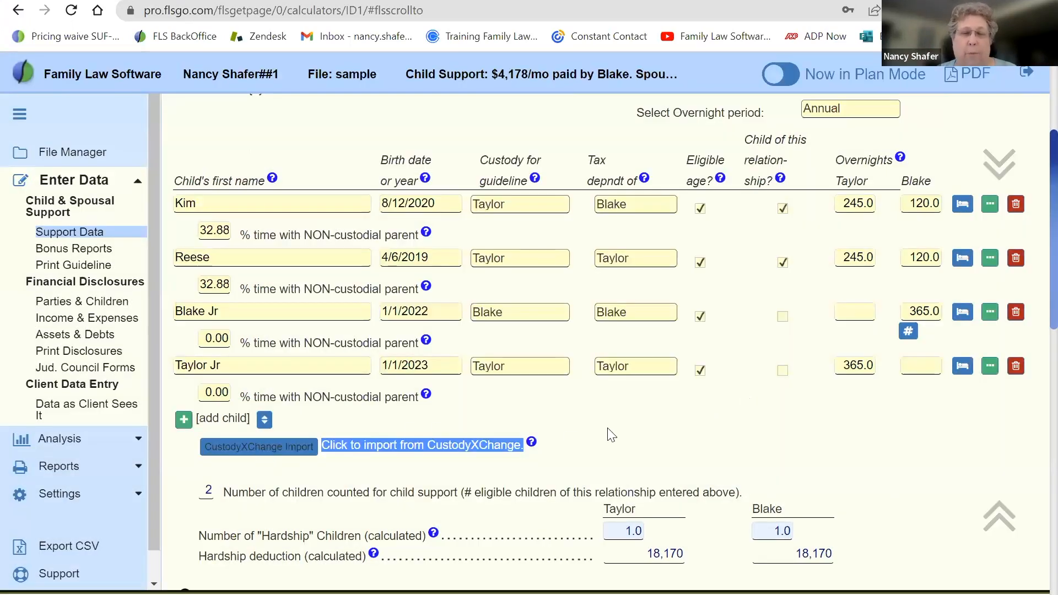
- Compare the children's overnights with the calculated number of "Hardship" children for each party
scroll(626, 425, down, 4)
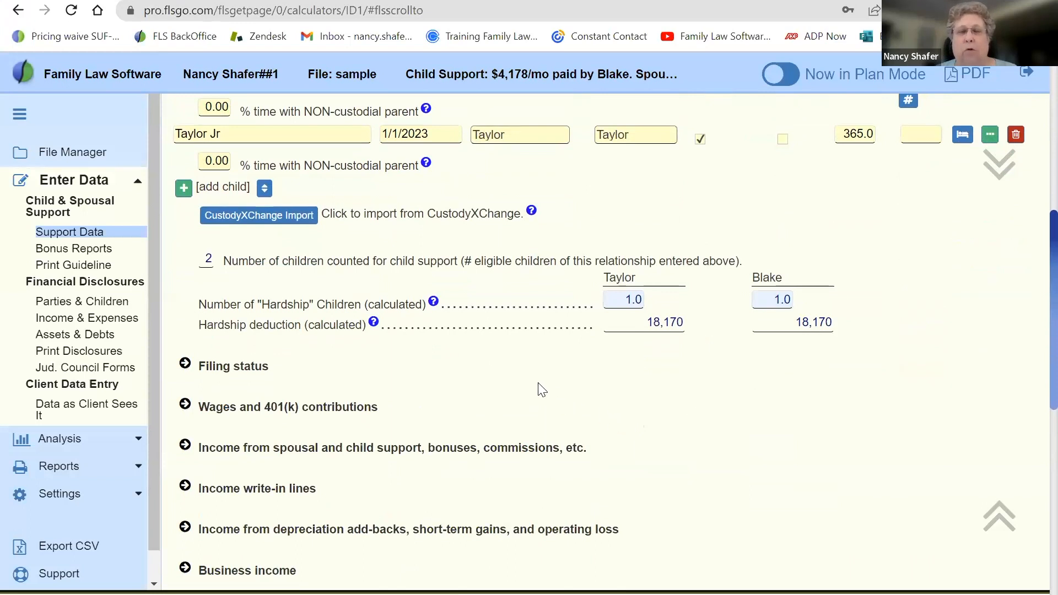
scroll(822, 164, up, 4)
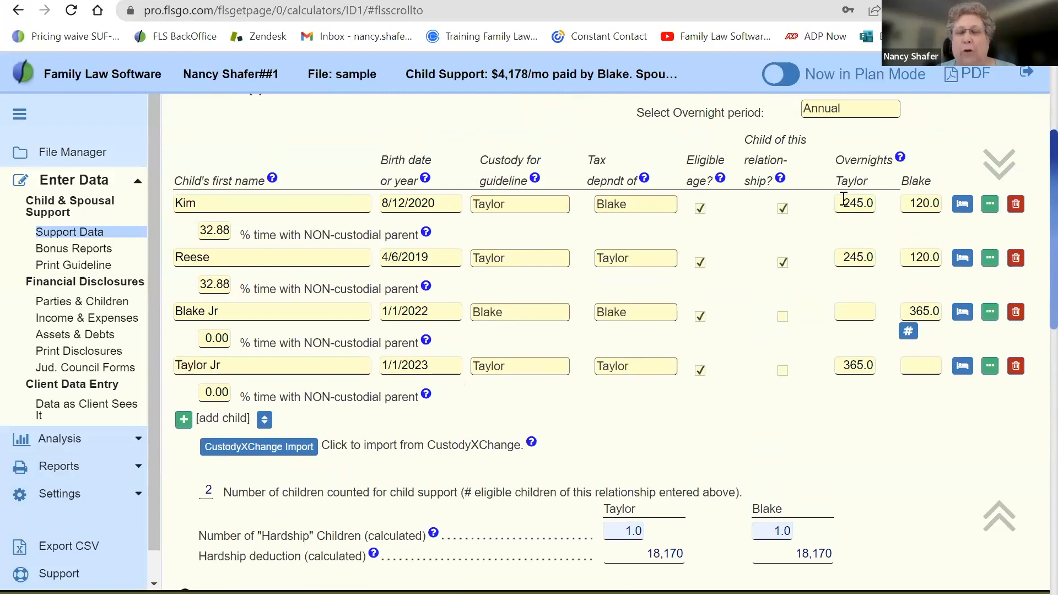
scroll(743, 439, down, 4)
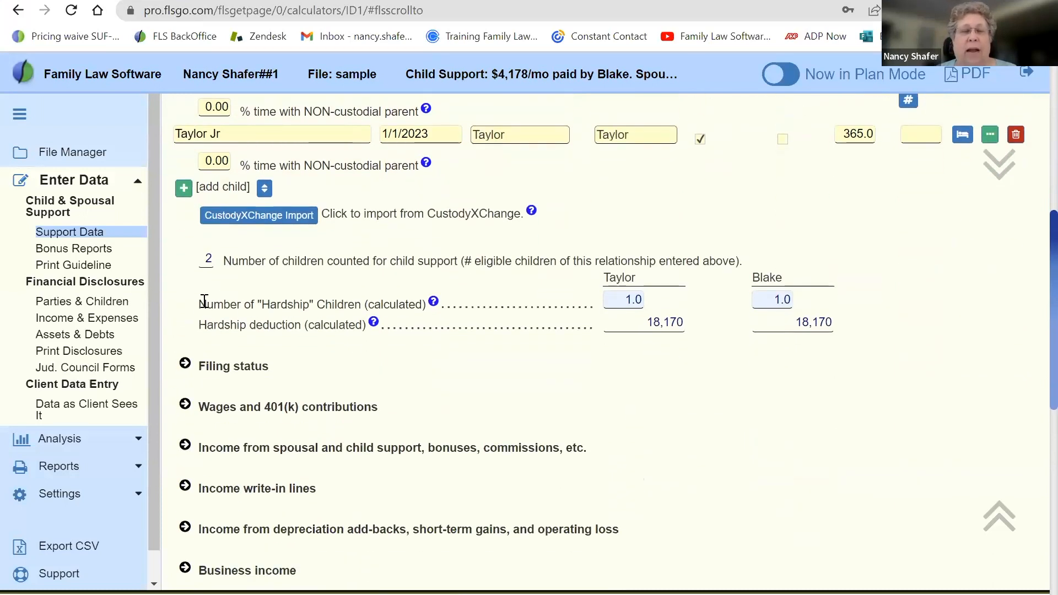
triple_click(237, 299)
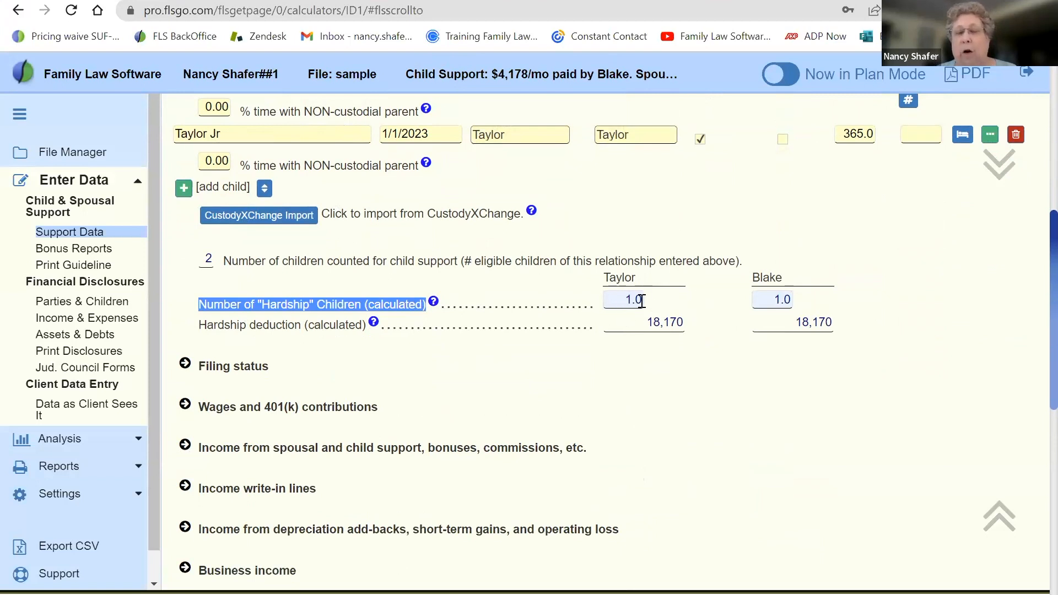
click(544, 366)
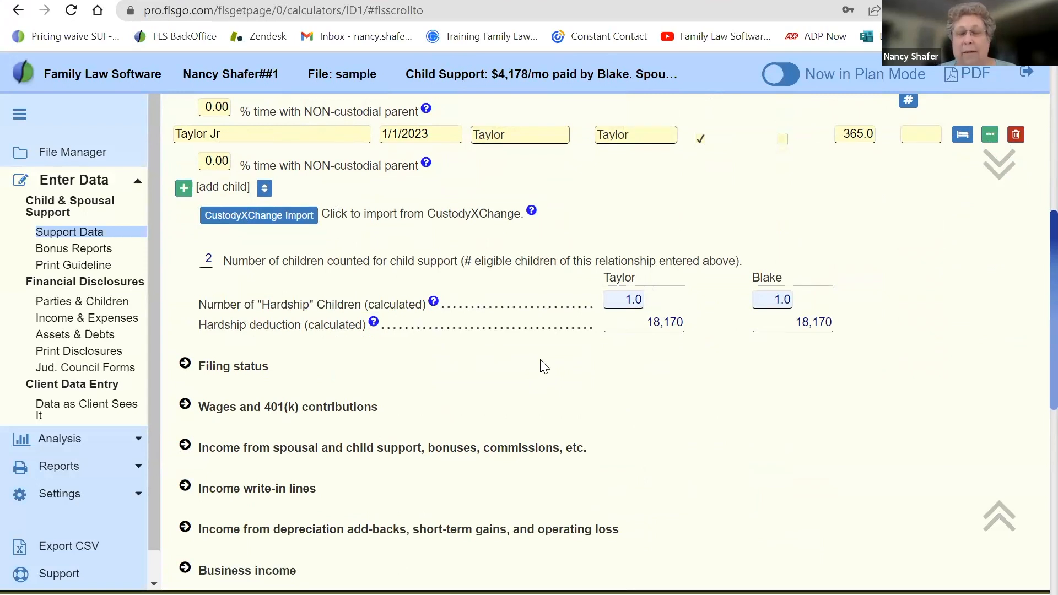
scroll(543, 366, down, 1)
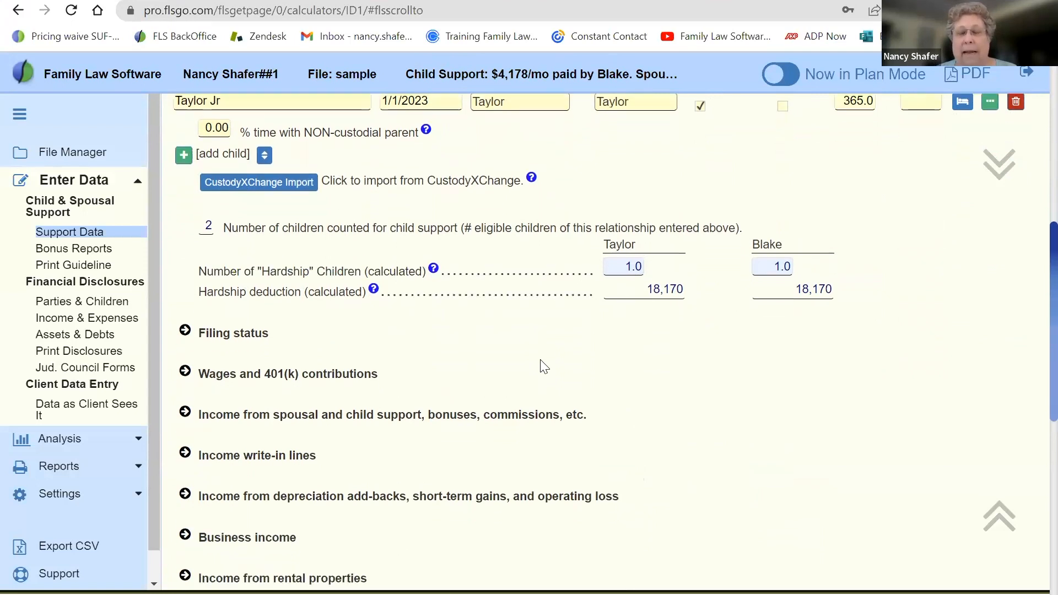
- Override the first party's number of "Hardship" children with 2
click(621, 266)
text(2)
key(Tab)
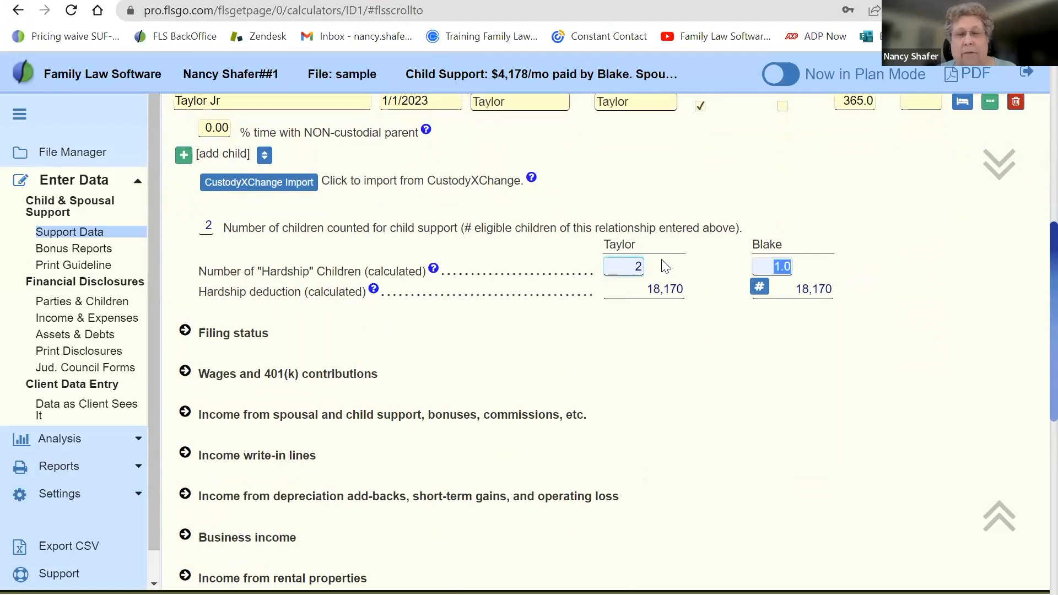
- Return the first party's number of "Hardship" children to the calculated 1.0
click(621, 266)
text(1)
key(Tab)
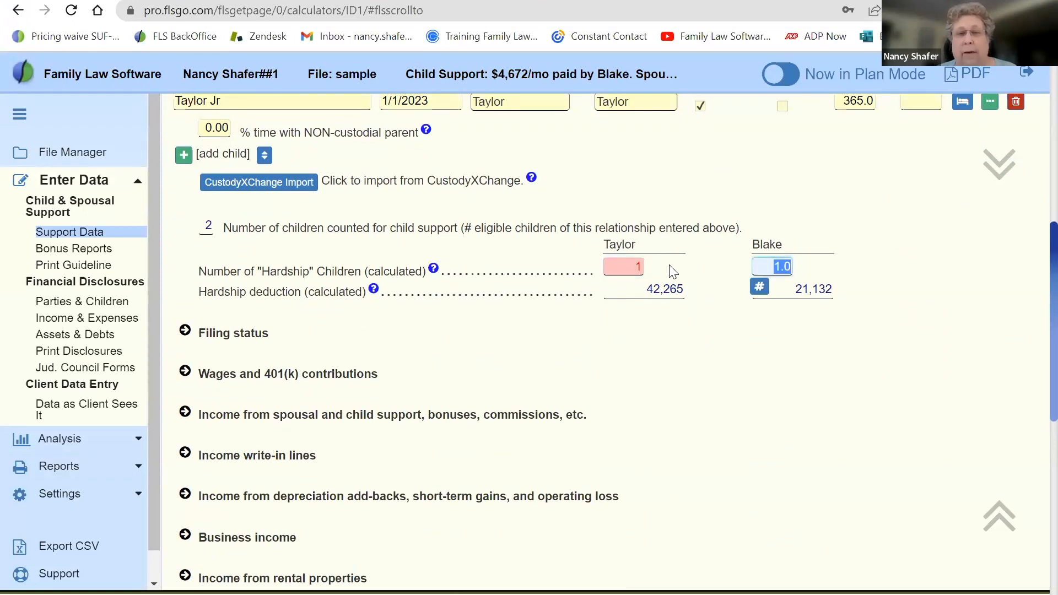
key(shift+Tab)
key(BackSpace)
text(1)
key(Tab)
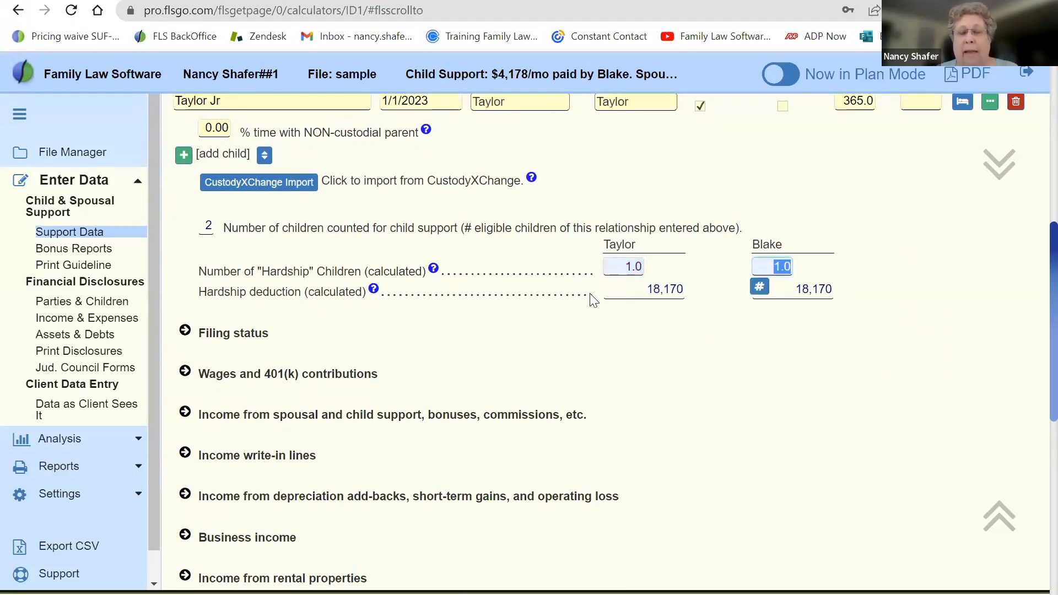
click(650, 337)
- Open the "Filing status" section and review both parties' current and future tax filing statuses
scroll(650, 337, up, 5)
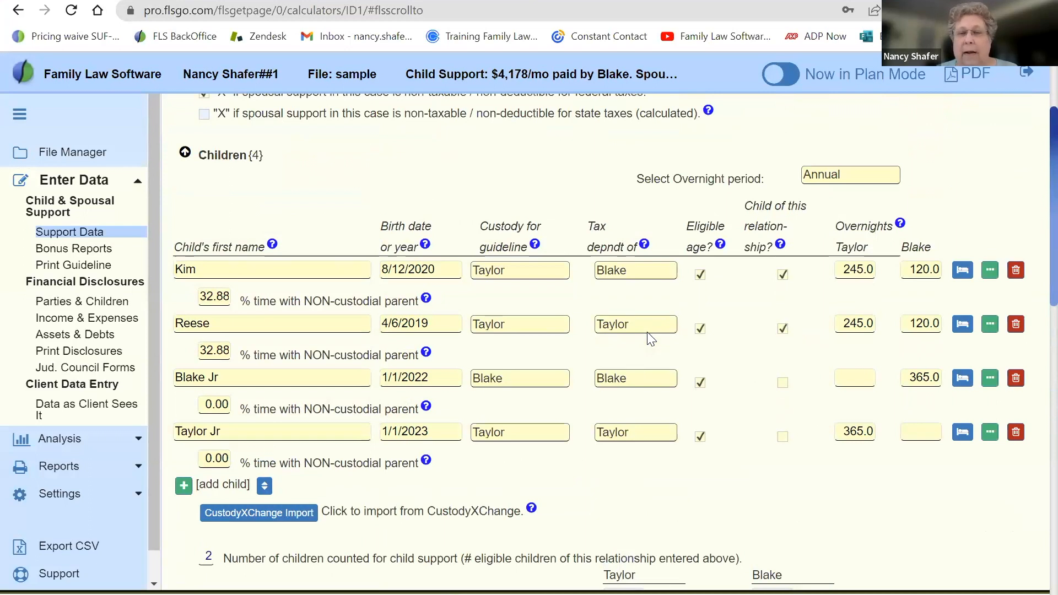
scroll(650, 337, down, 5)
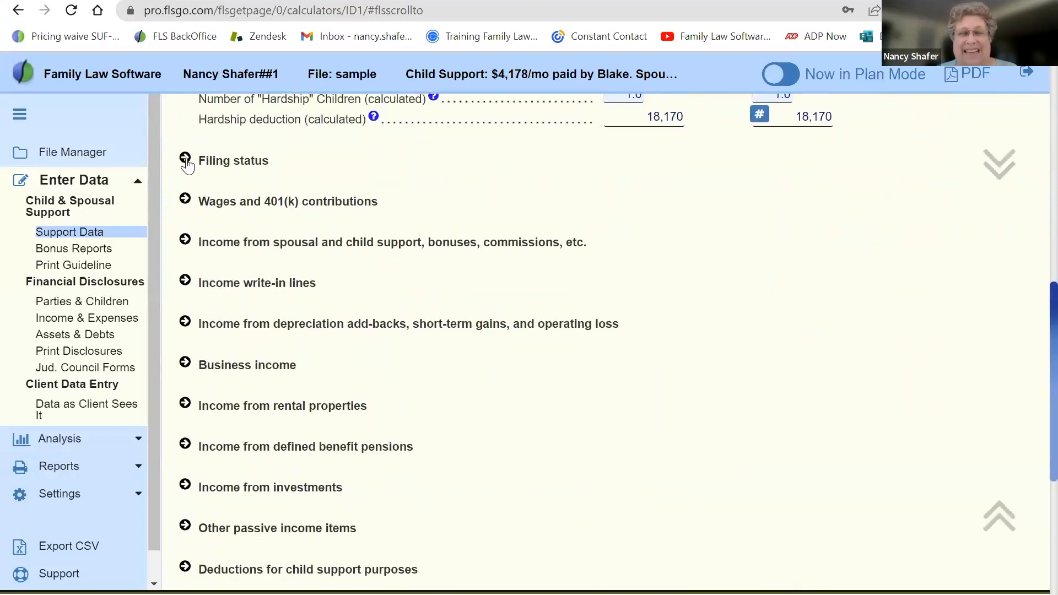
scroll(188, 163, down, 5)
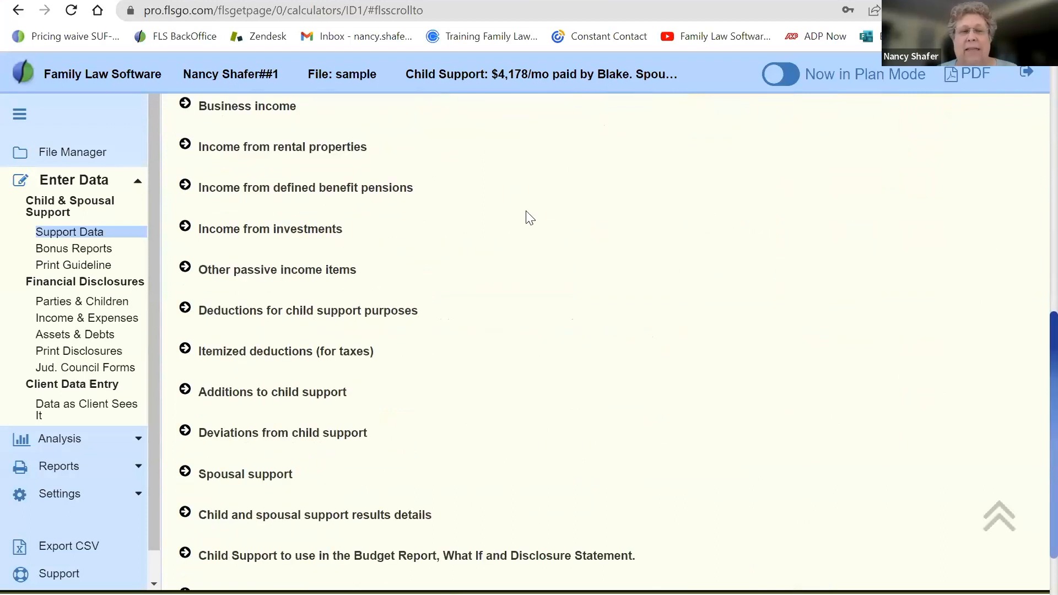
scroll(529, 218, up, 8)
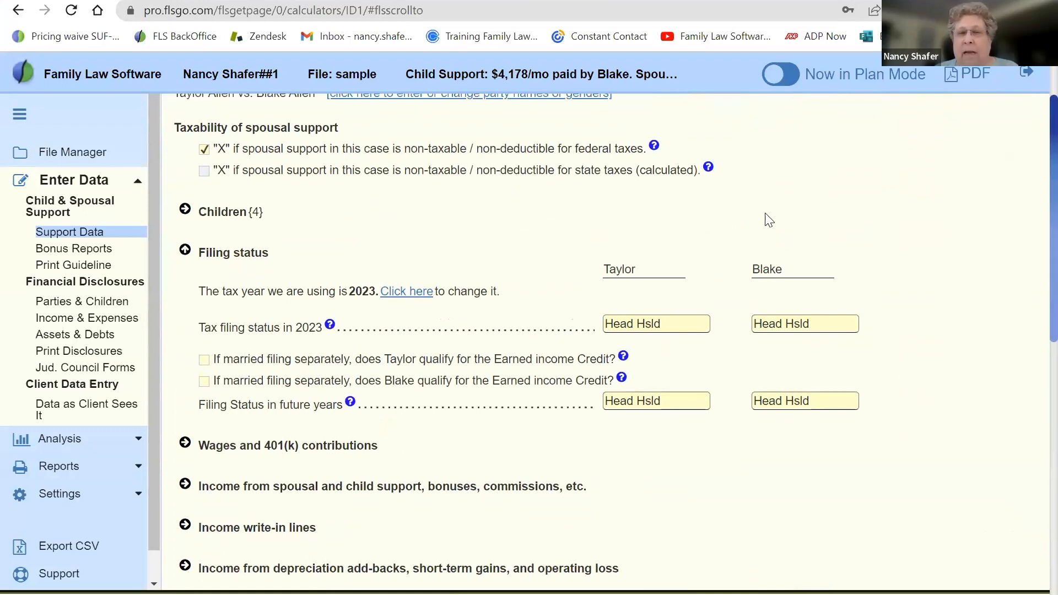
scroll(768, 220, up, 2)
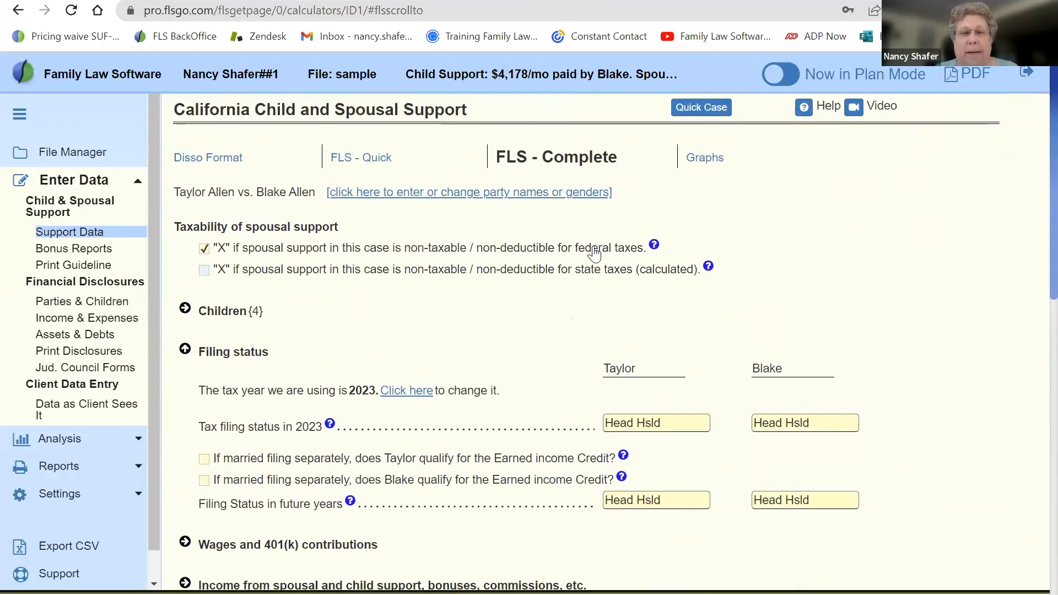
- Reopen the children list, set the third child's tax dependency to Neither and check the fourth child's dependency options
click(186, 309)
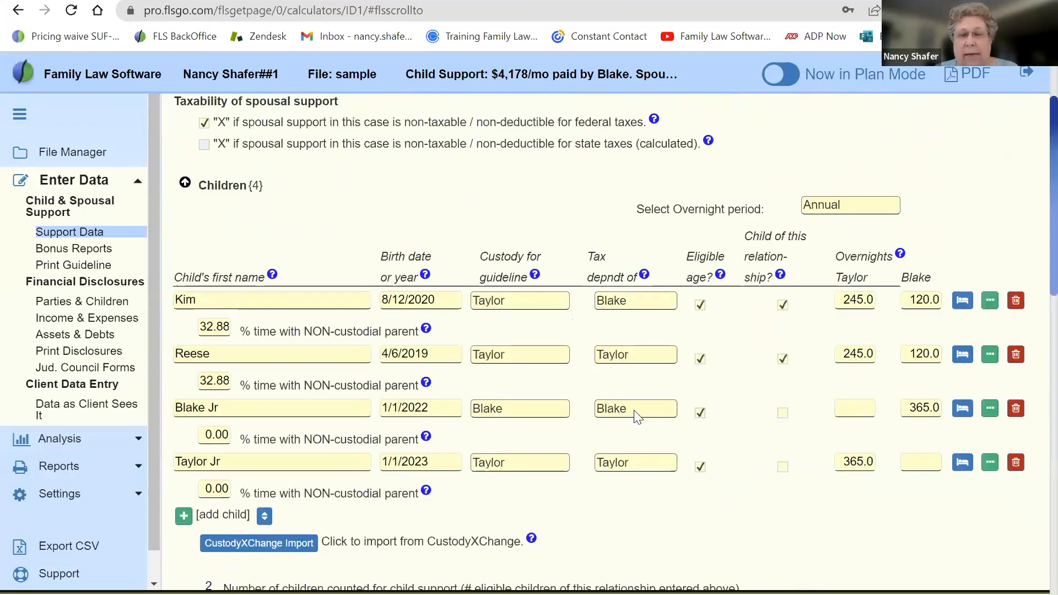
click(637, 417)
click(629, 474)
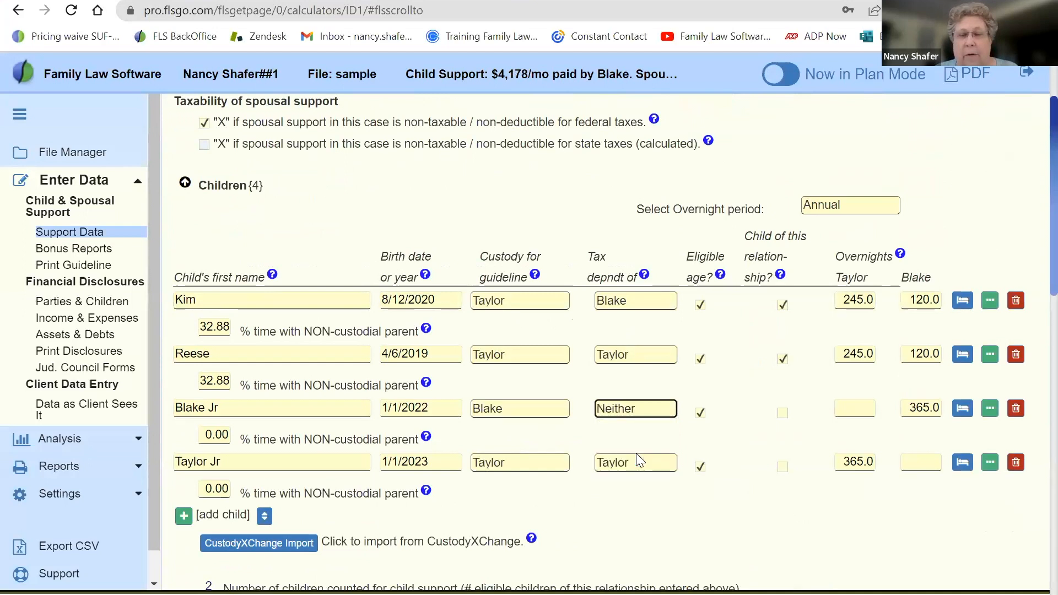
click(635, 462)
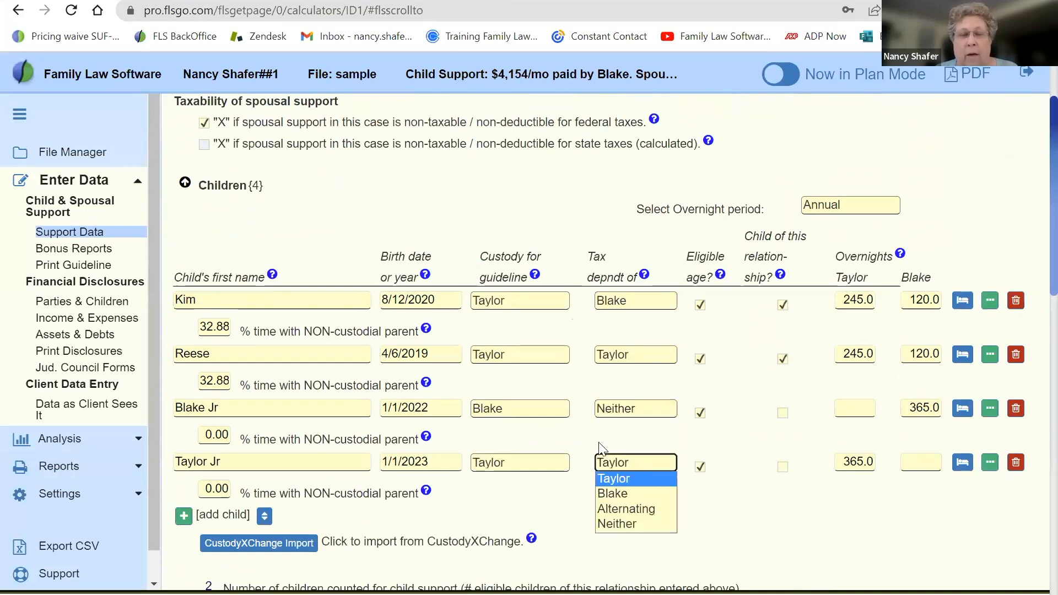
click(564, 483)
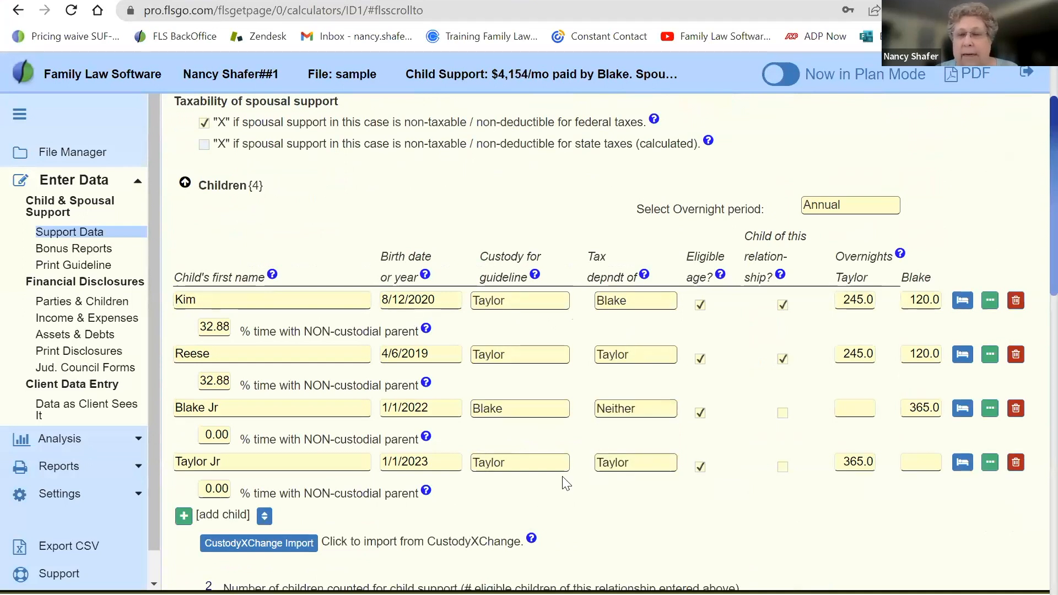
- Clear the third child's overnights with the second party, then restore 365 along with that party's custody and tax dependency
click(905, 406)
click(961, 411)
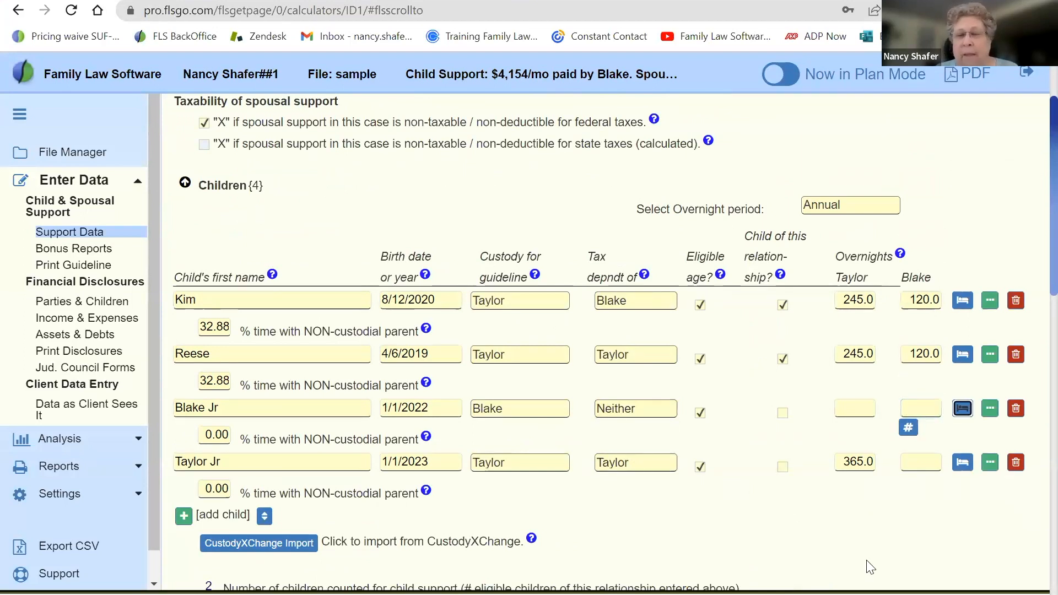
click(842, 406)
key(BackSpace)
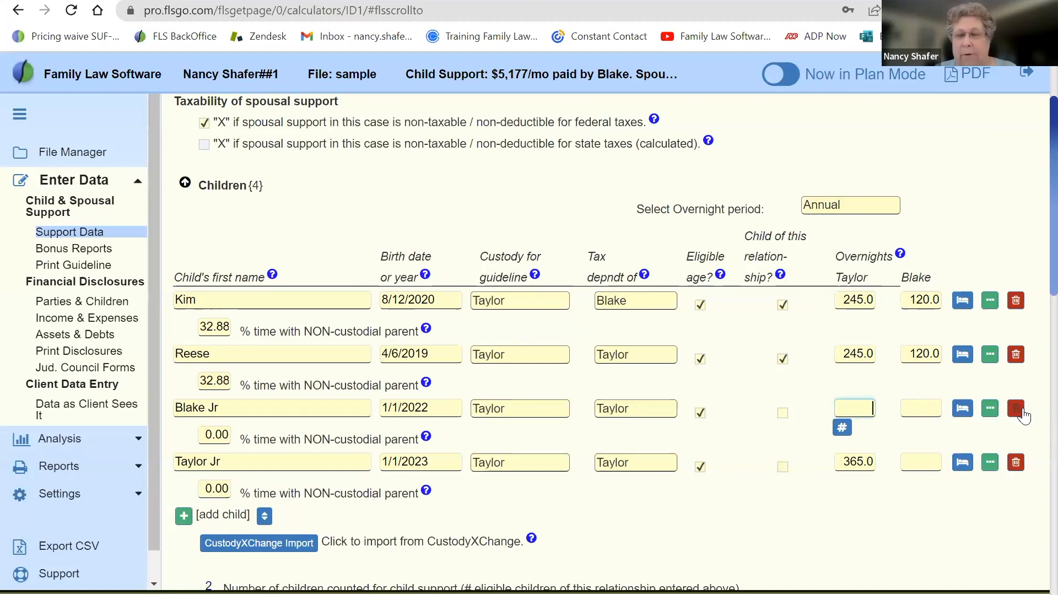
click(707, 532)
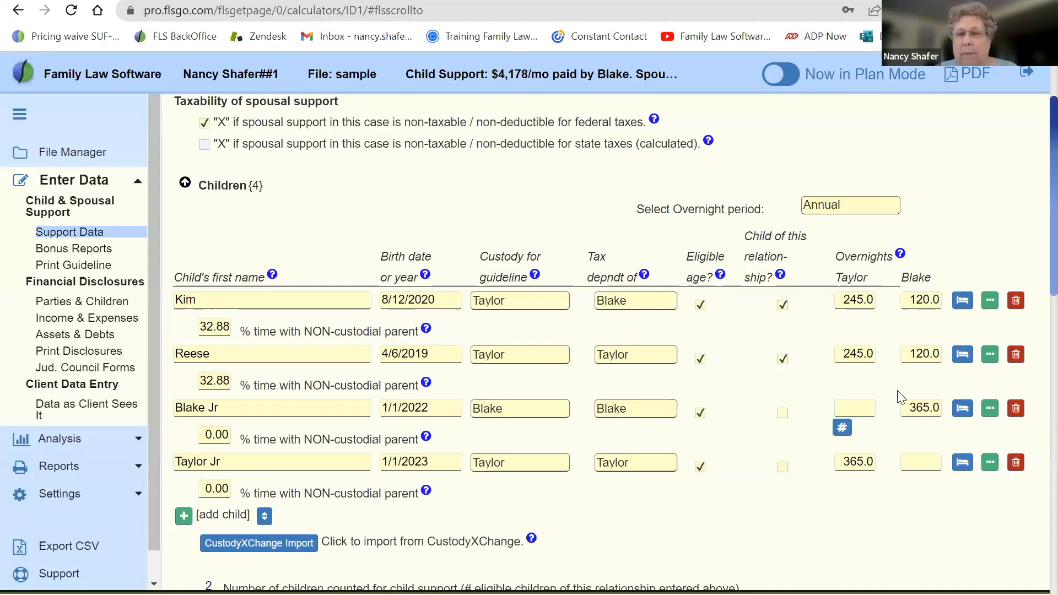
- Expand the "Filing status" section again and check the 2023 tax filing status options for the first party
scroll(693, 512, down, 1)
scroll(692, 510, down, 6)
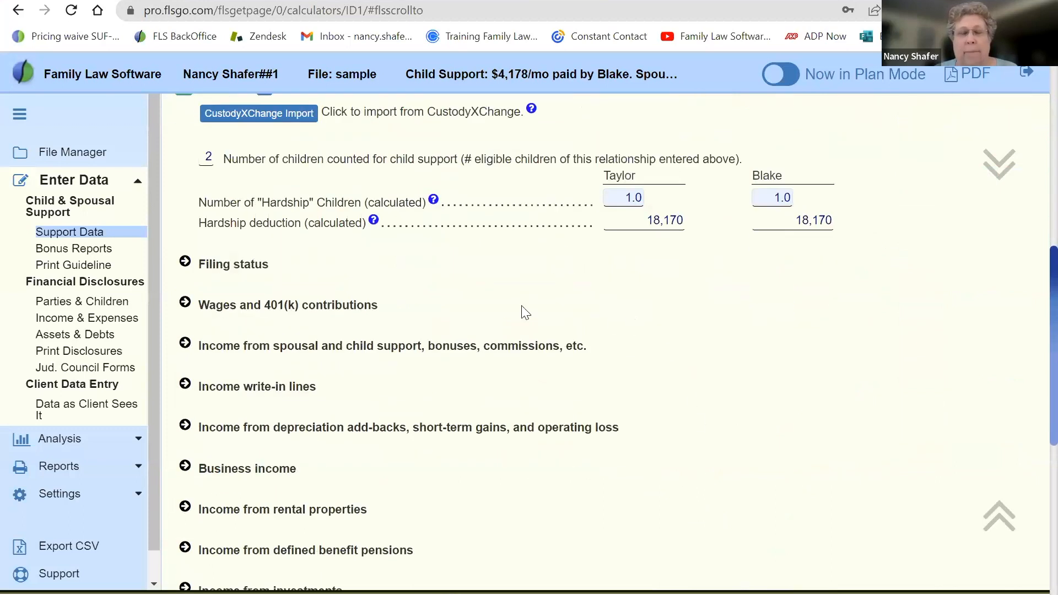
click(186, 263)
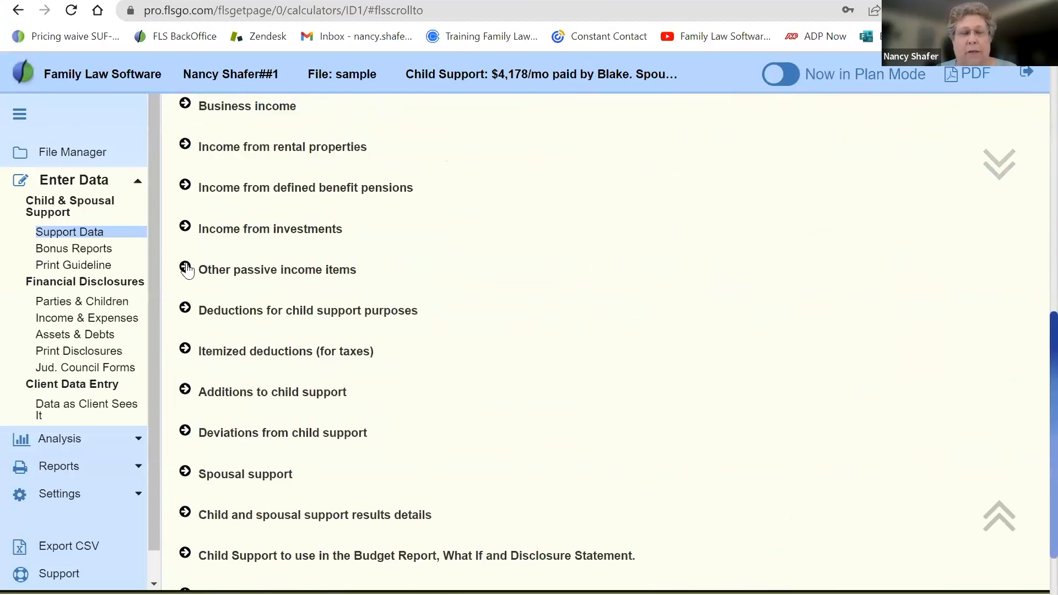
scroll(574, 223, up, 2)
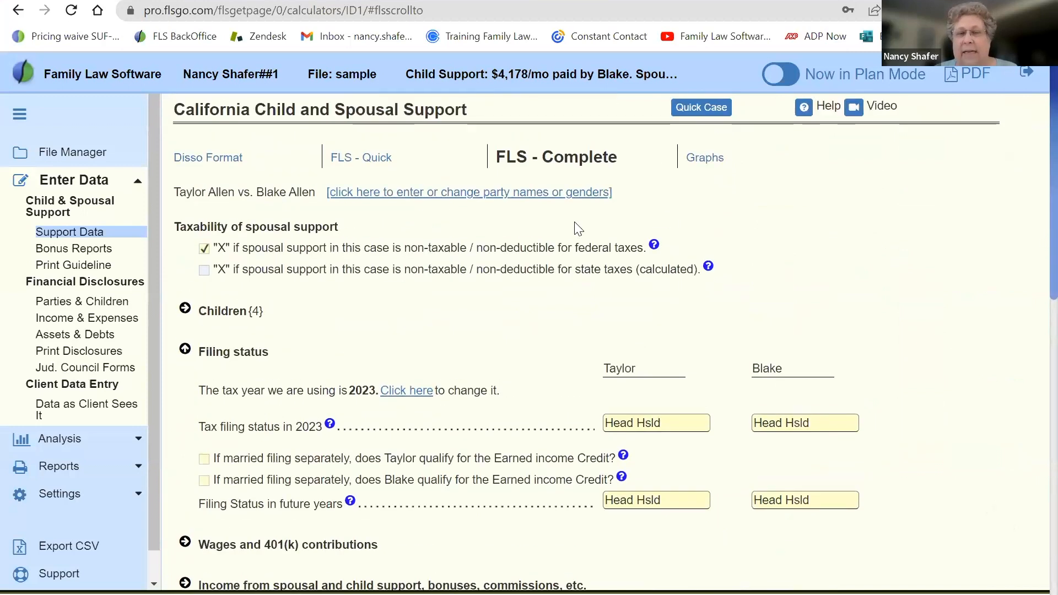
scroll(574, 223, down, 1)
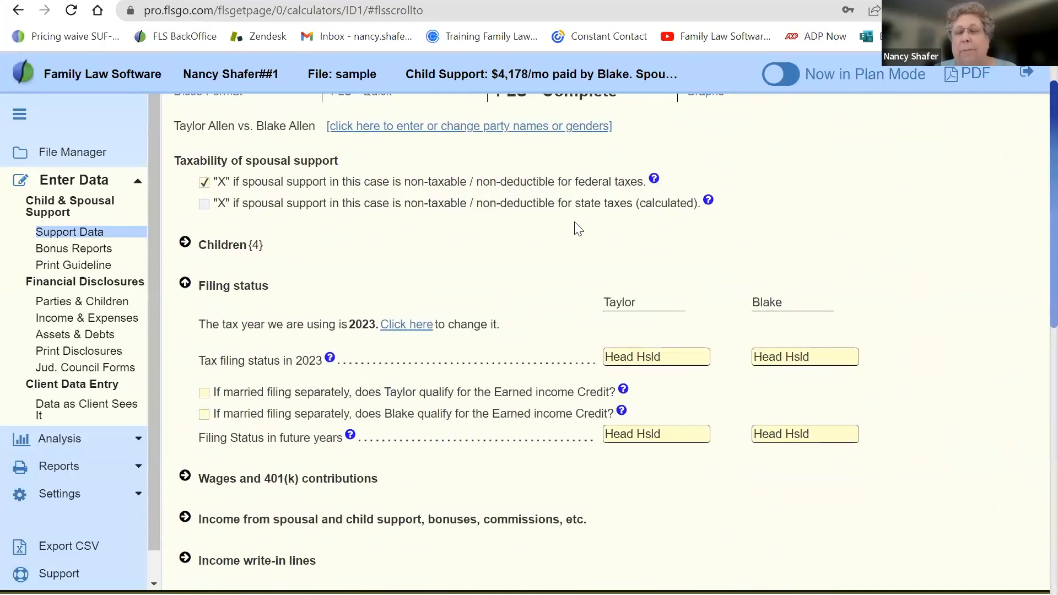
click(683, 366)
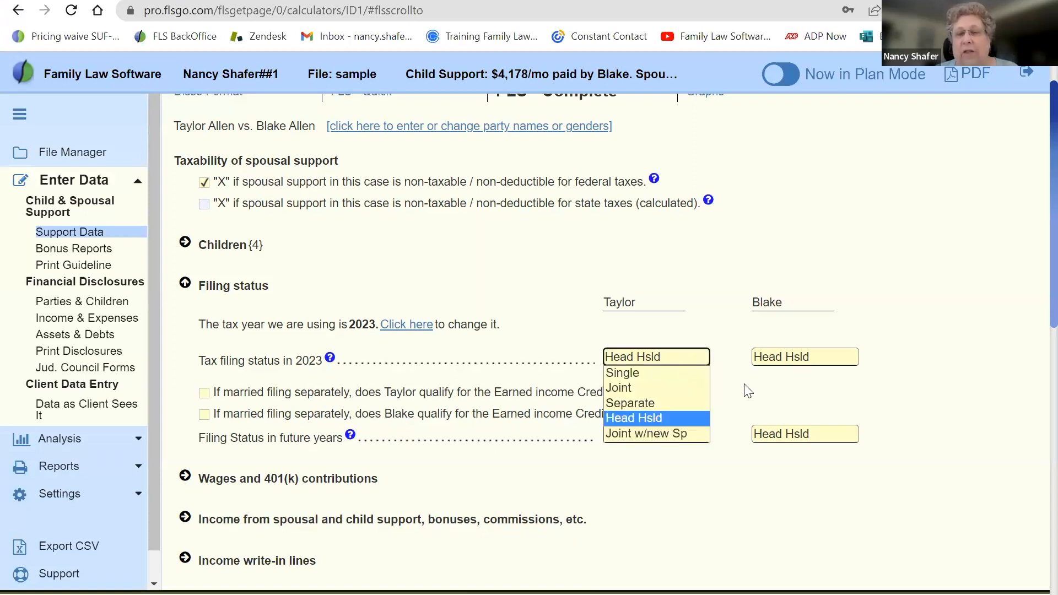
click(802, 441)
- Set the filing status in future years to Single for both parties
click(802, 435)
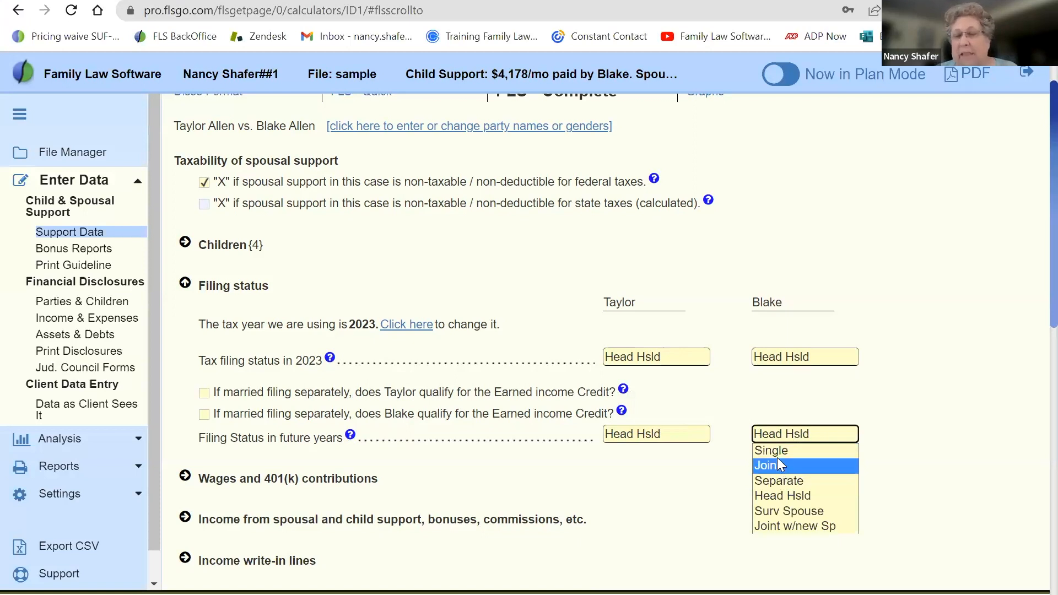
click(775, 450)
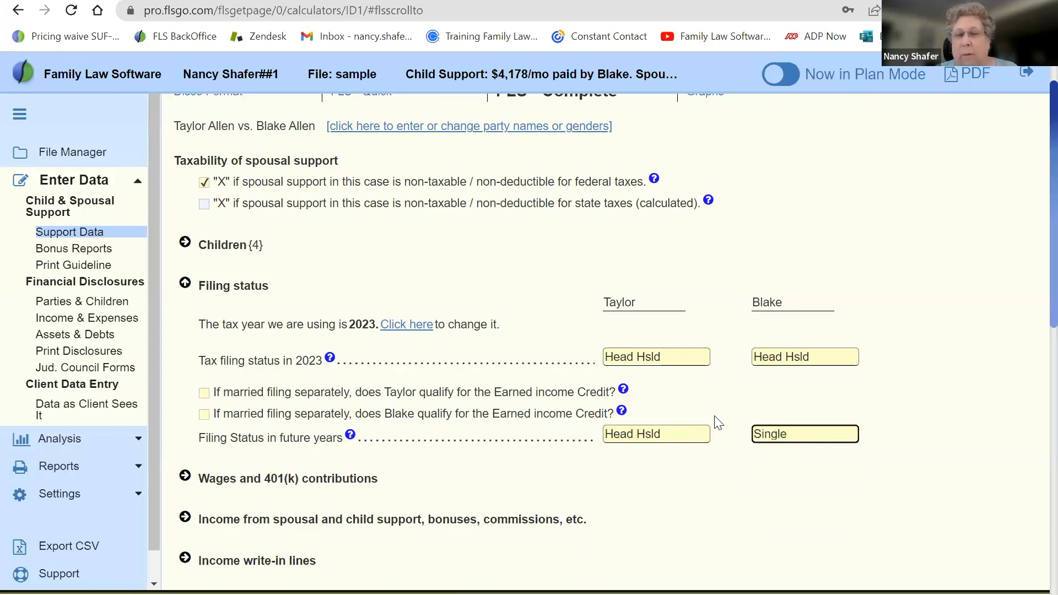
click(683, 435)
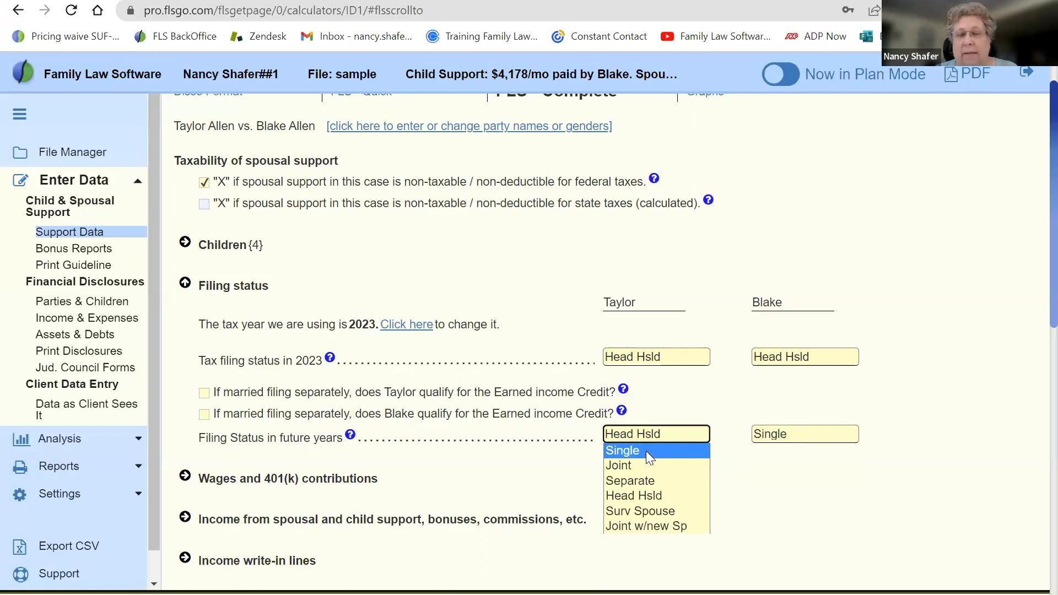
click(646, 451)
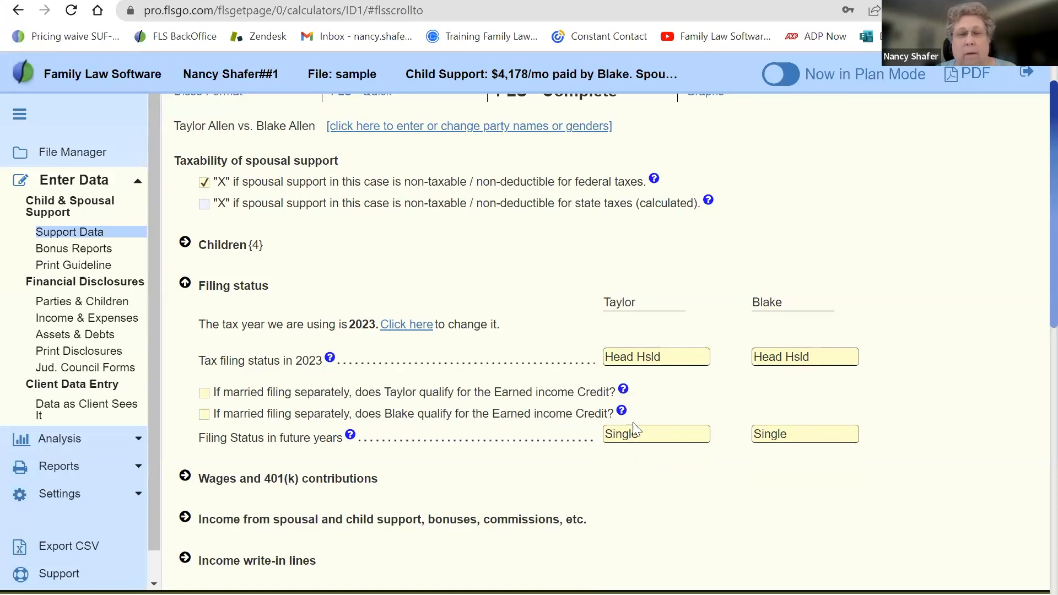
- Set the first party's 2023 and future filing statuses to Head Hsld, and the second party's 2023 status to Single
click(674, 361)
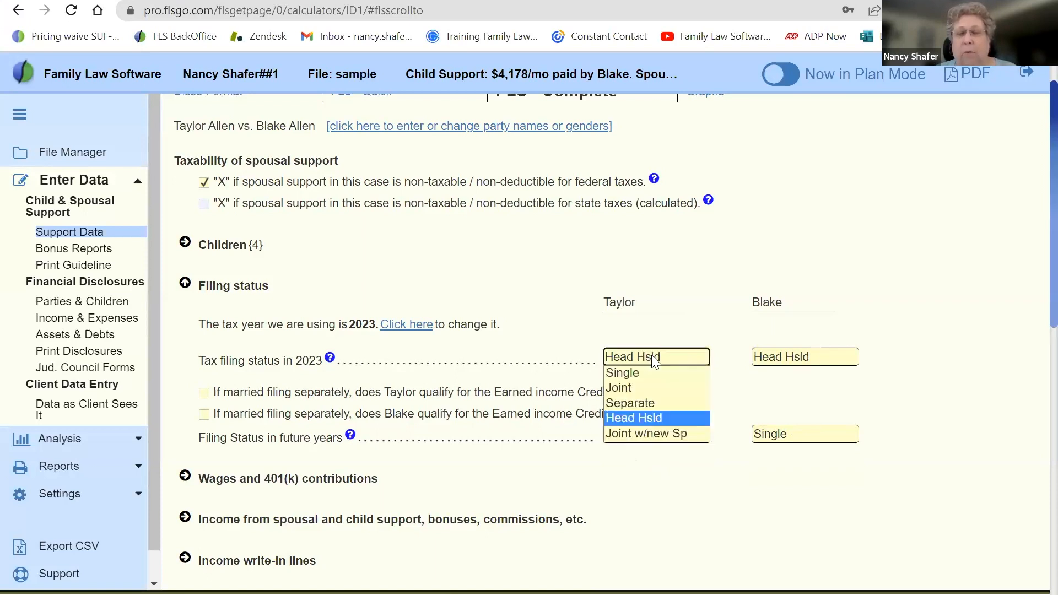
click(627, 420)
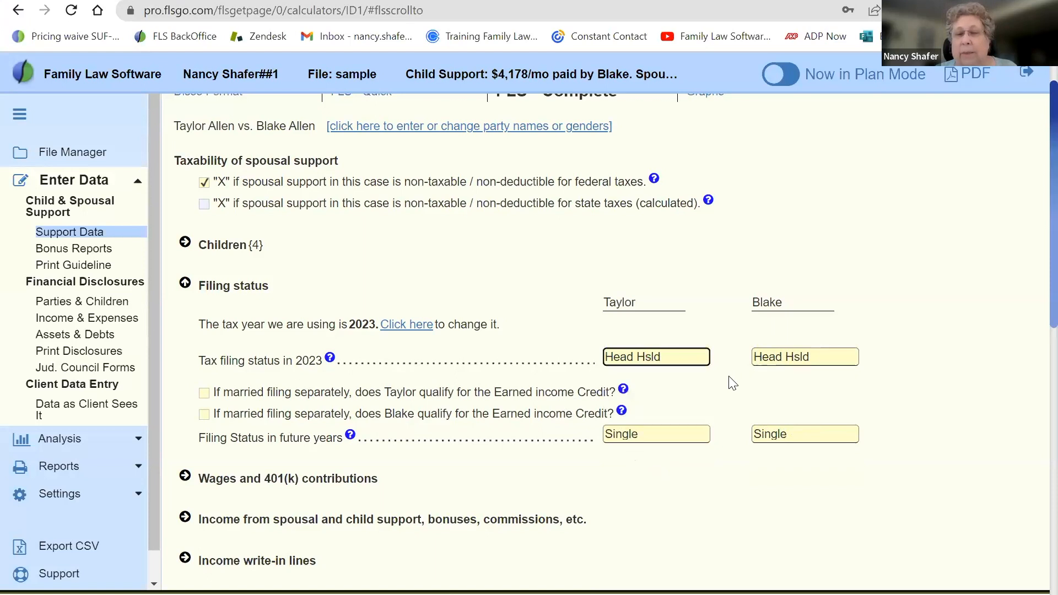
click(771, 358)
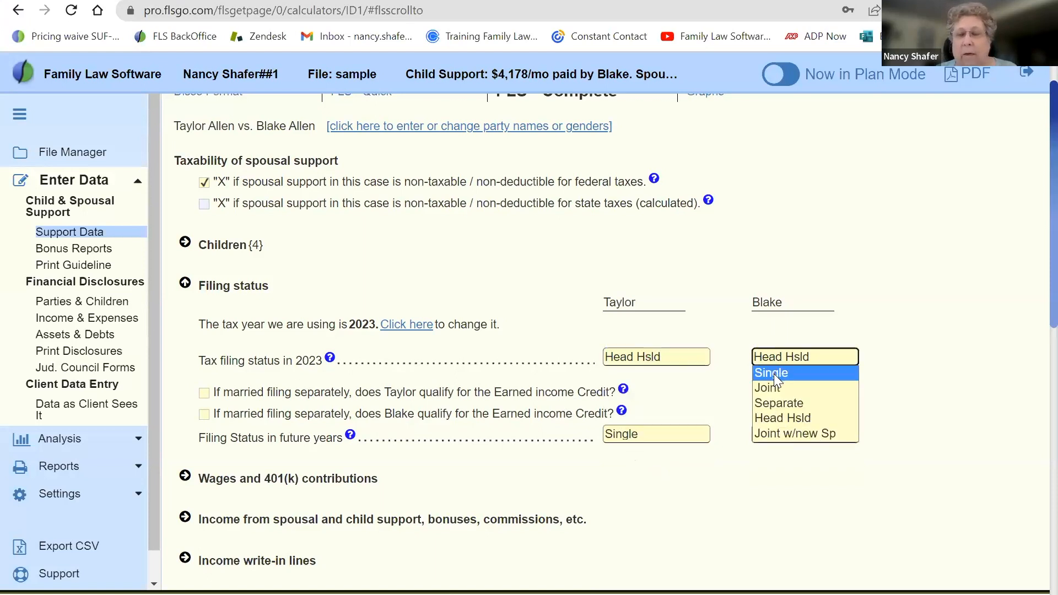
click(773, 373)
click(653, 434)
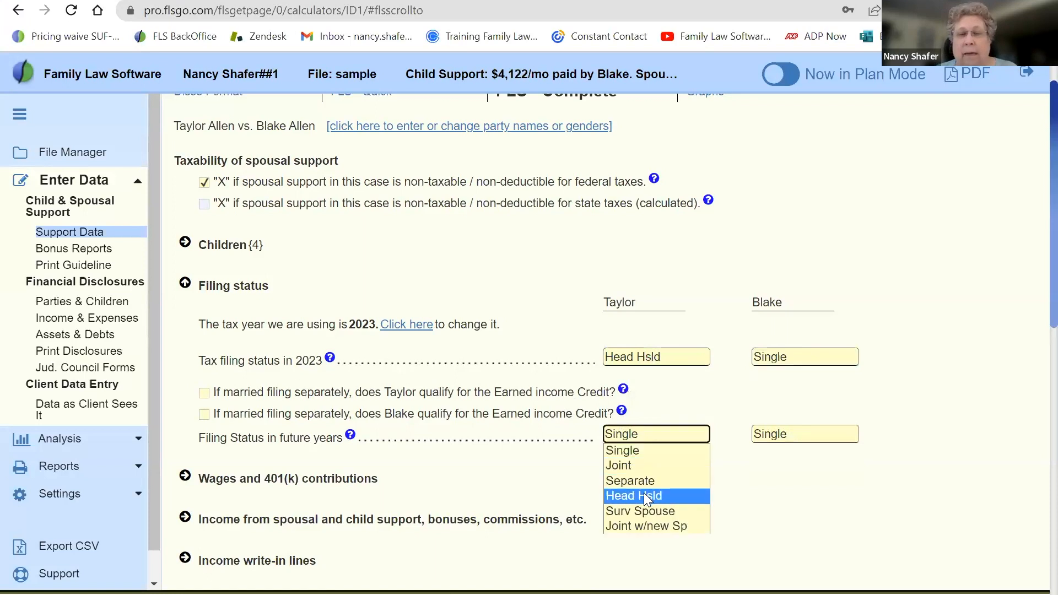
click(643, 495)
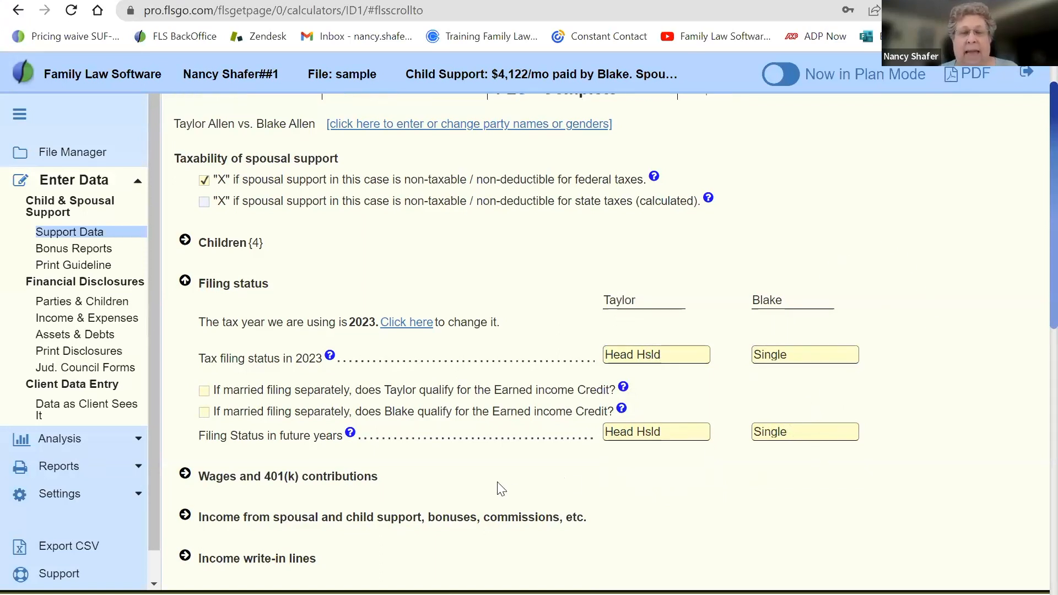
- Review the two Earned Income Credit questions for parties who are married filing separately
scroll(500, 488, down, 2)
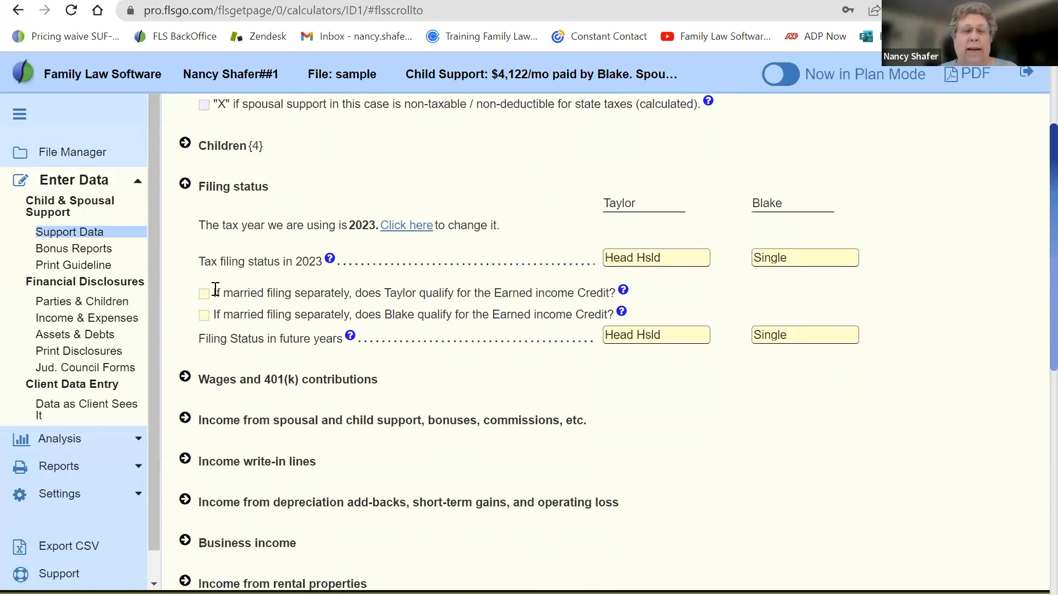
drag(513, 287, 613, 310)
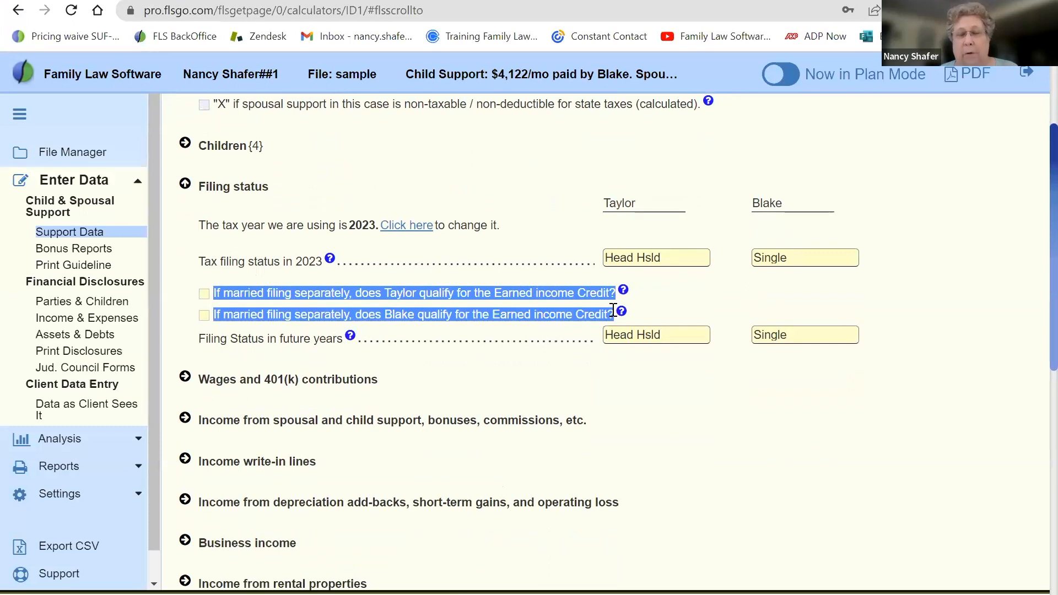
click(491, 367)
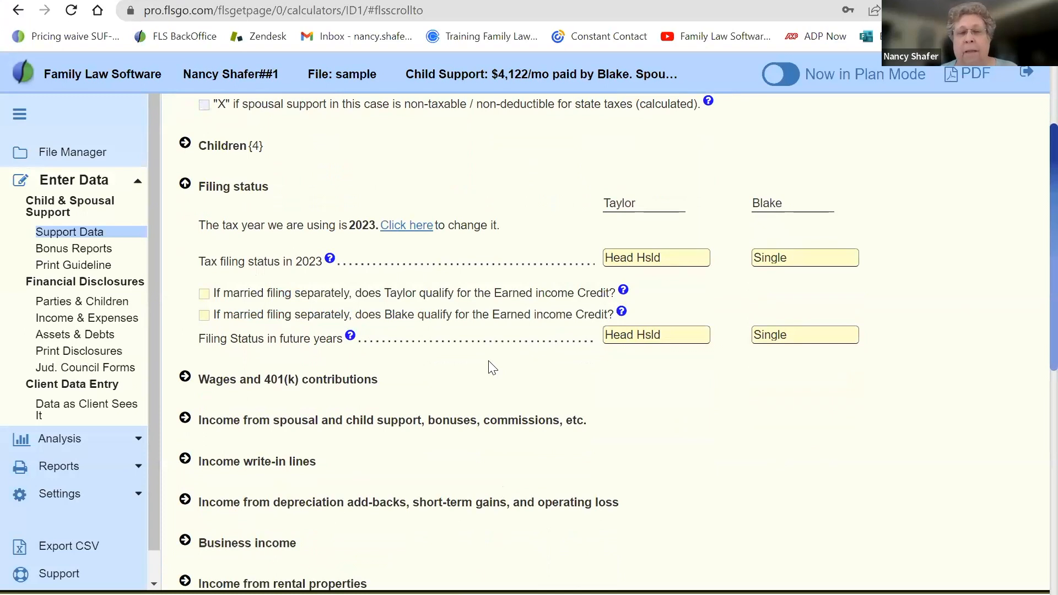
- Expand the "Wages and 401(k) contributions" section and review both parties' gross wages and pay periods
scroll(490, 366, down, 3)
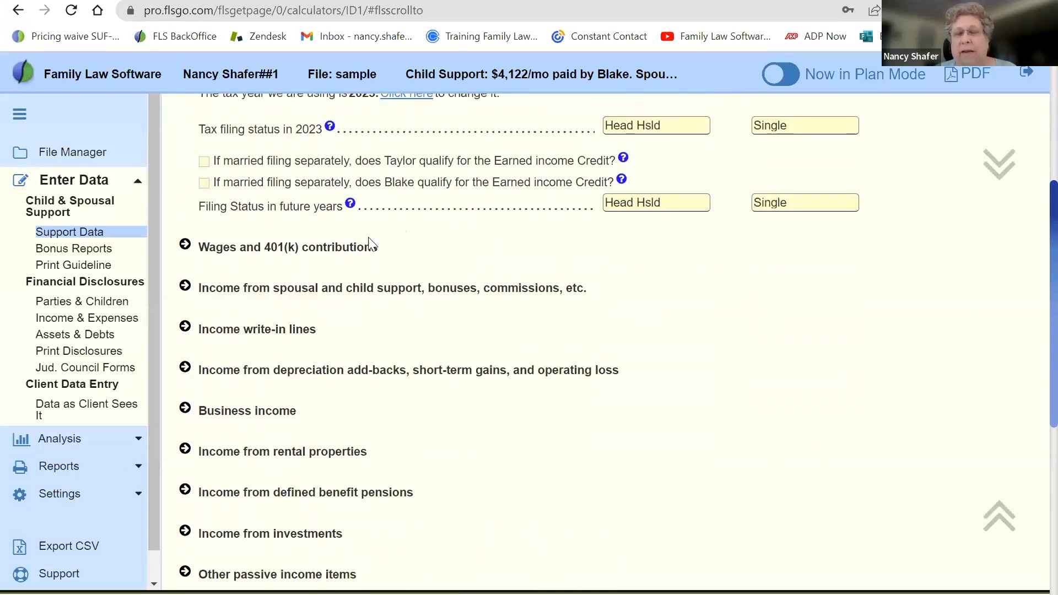
click(185, 245)
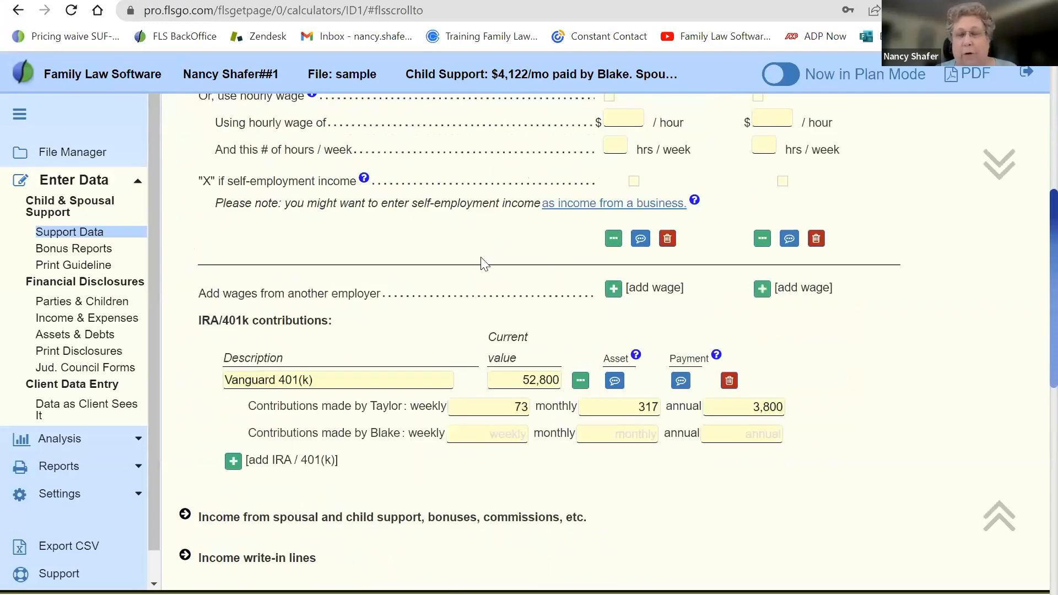
scroll(483, 263, up, 7)
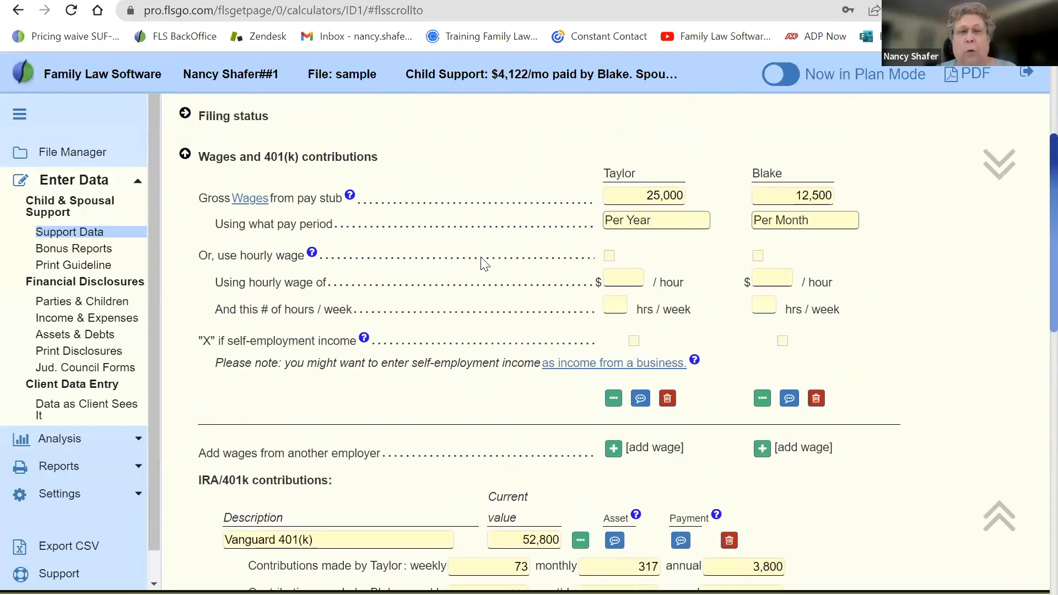
scroll(484, 263, down, 4)
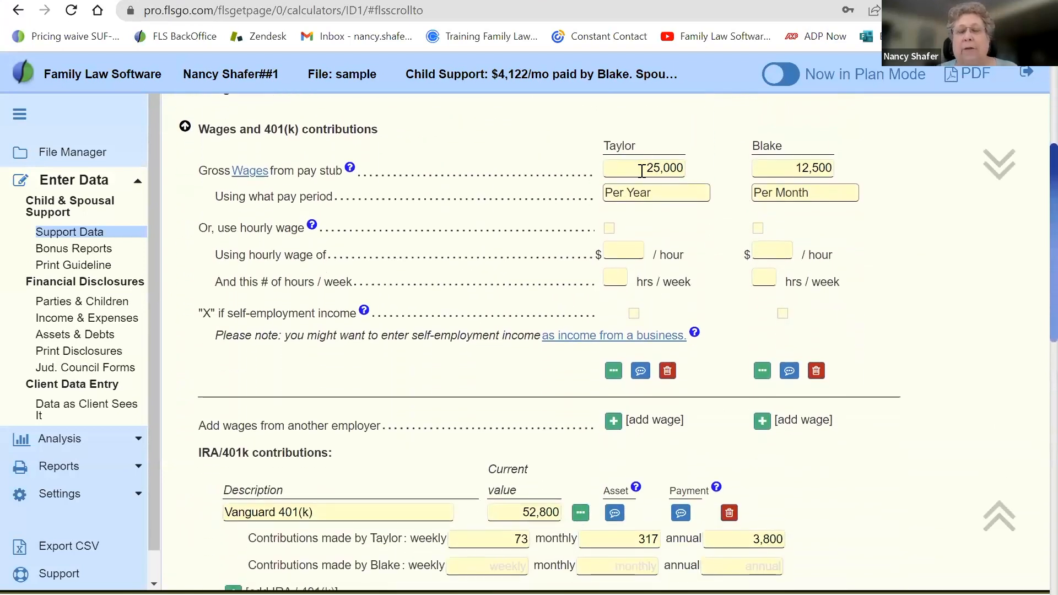
click(642, 171)
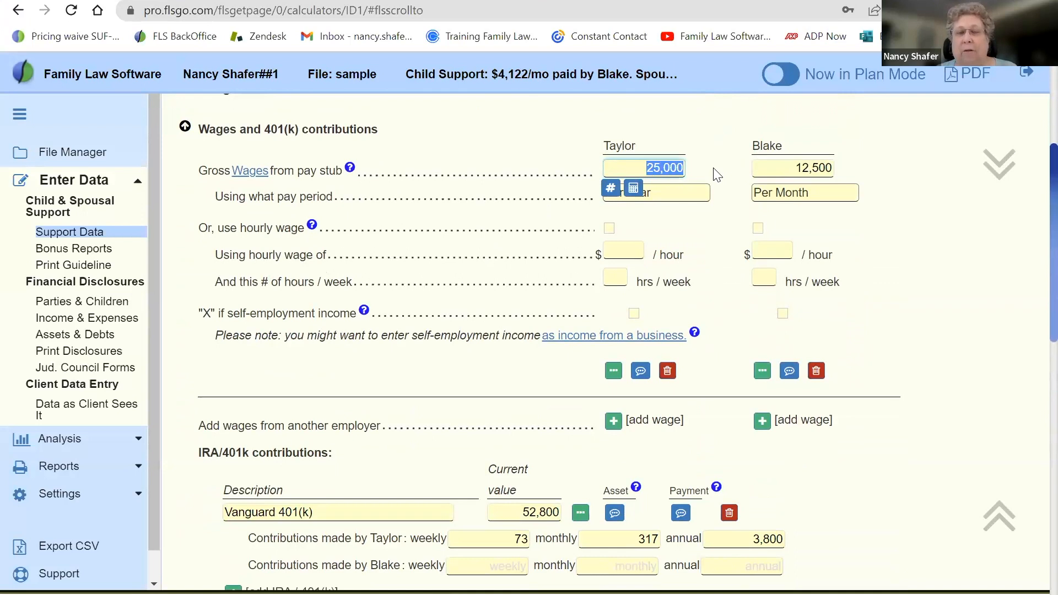
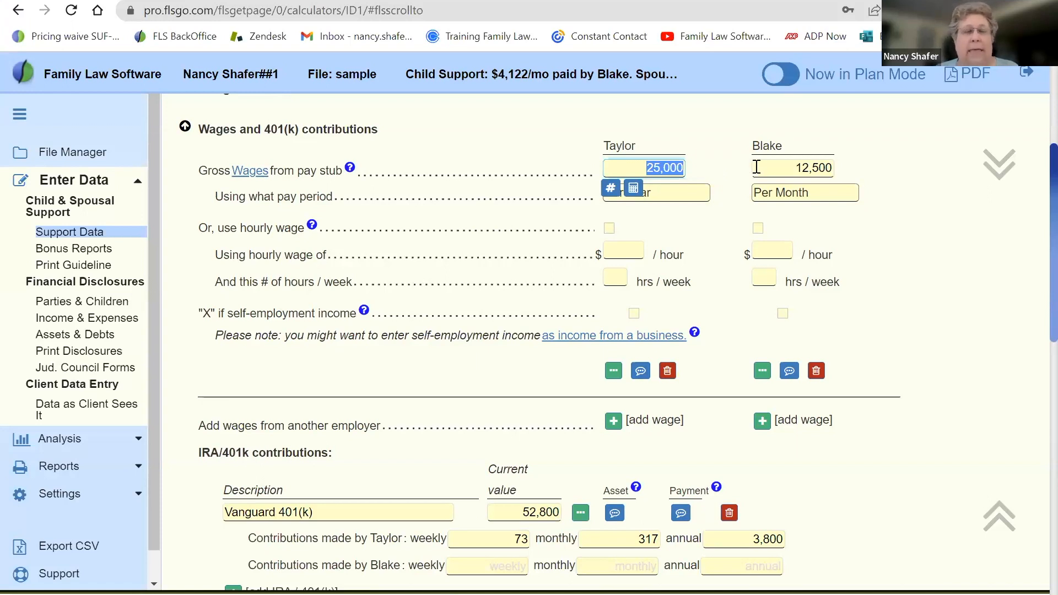
click(692, 215)
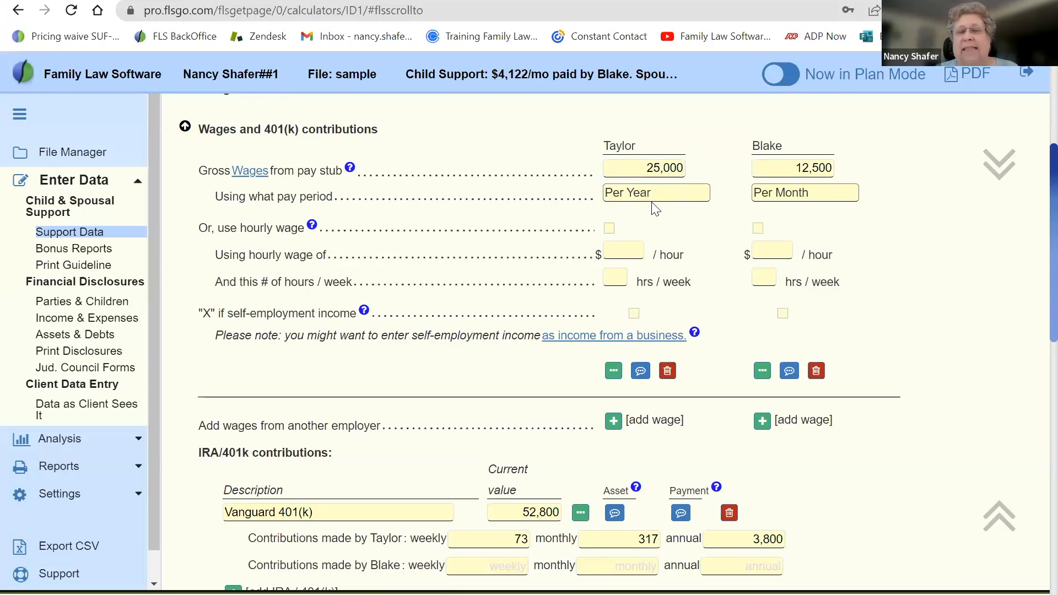
- Open the period amount calculator for the first party's gross wages and set the monthly amount to 2302
click(620, 170)
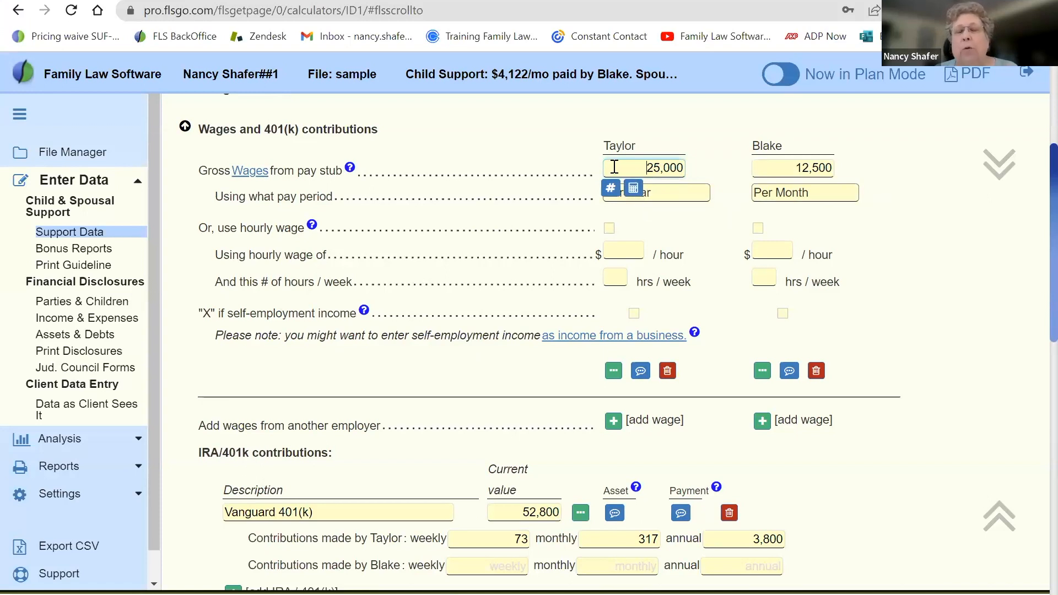
click(633, 189)
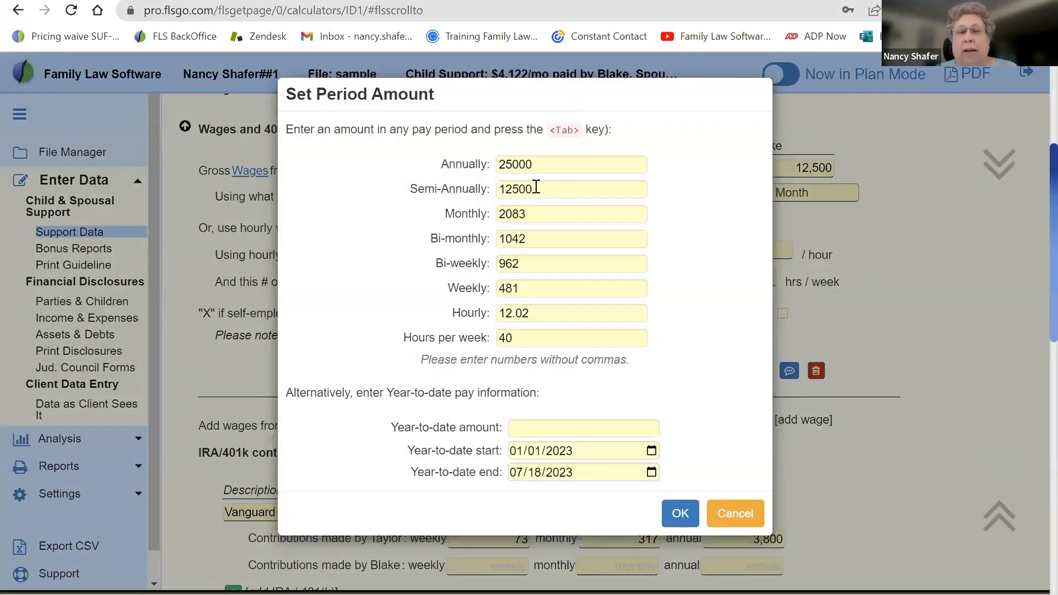
double_click(539, 214)
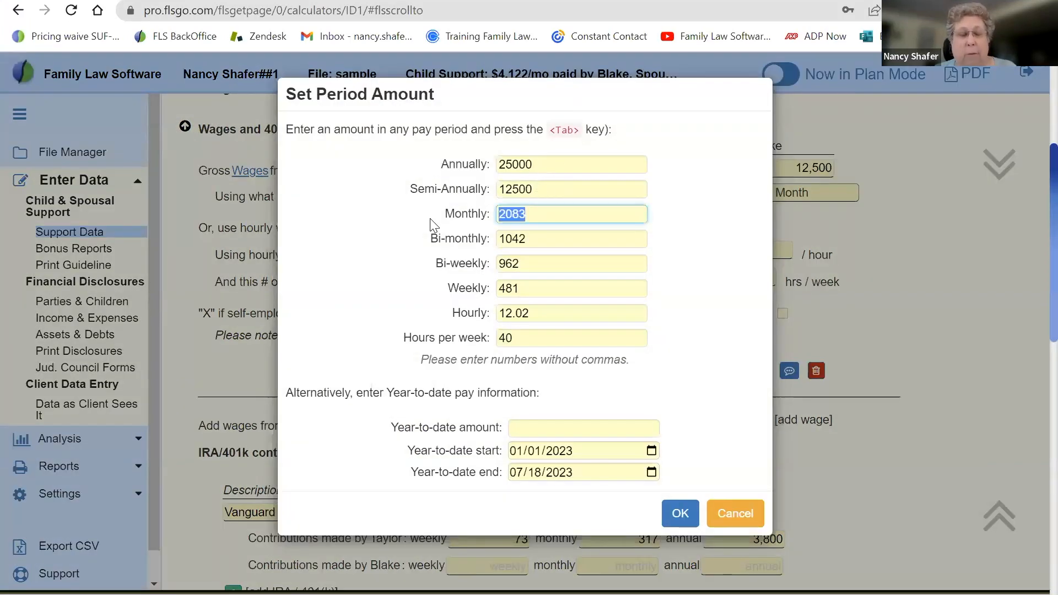
text(2302)
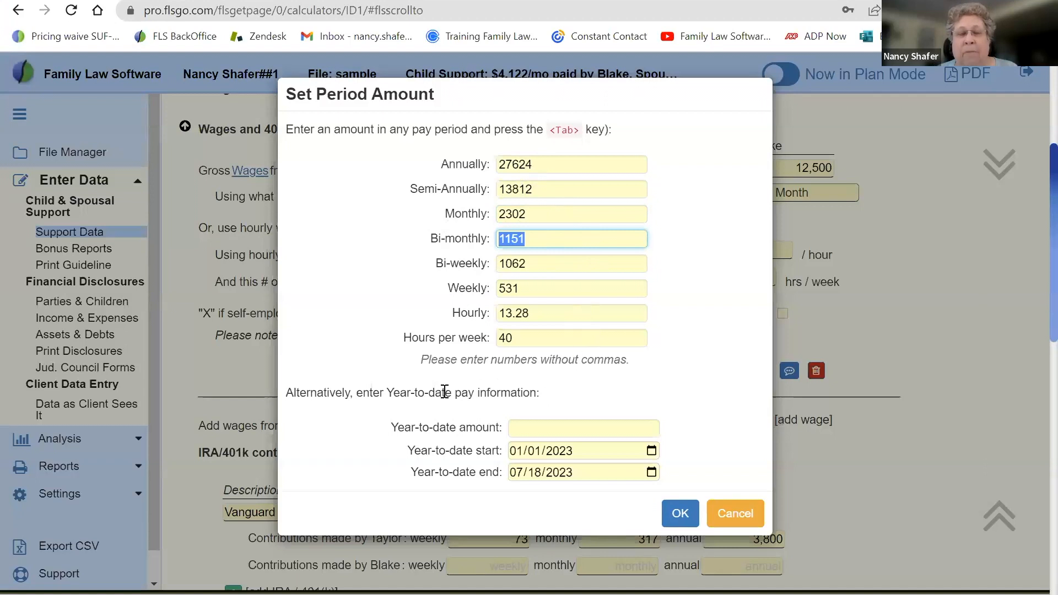
- Enter a year-to-date amount of 19678 and set the year-to-date end to 07/15/2023
click(517, 425)
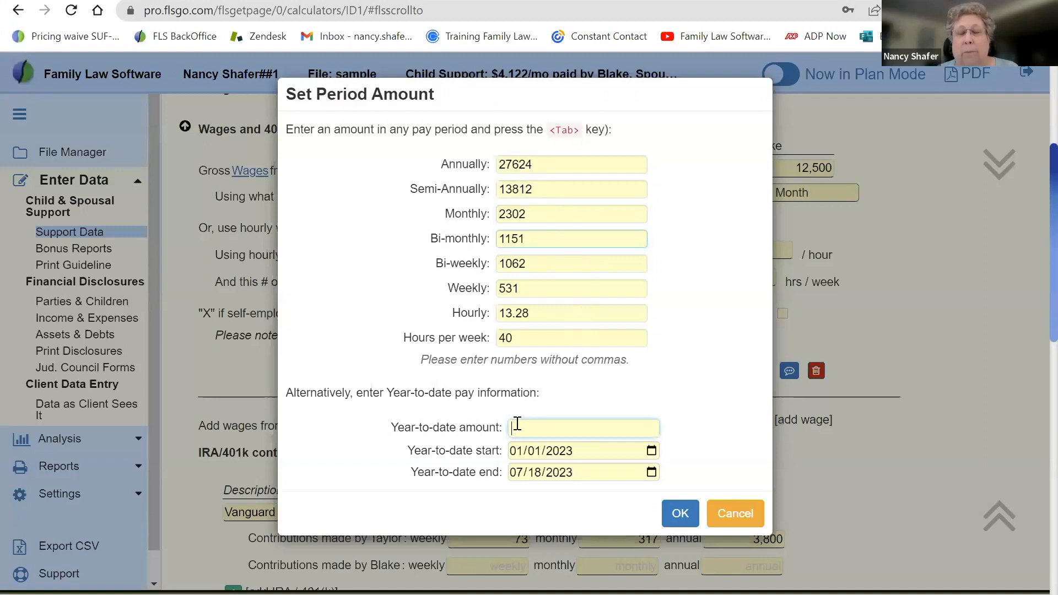
click(533, 472)
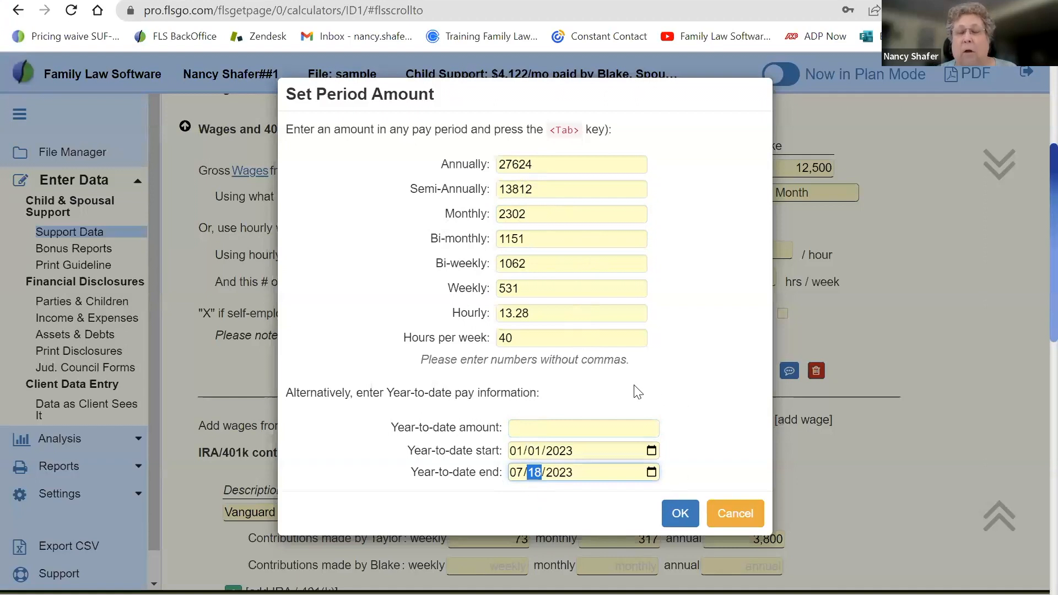
click(529, 428)
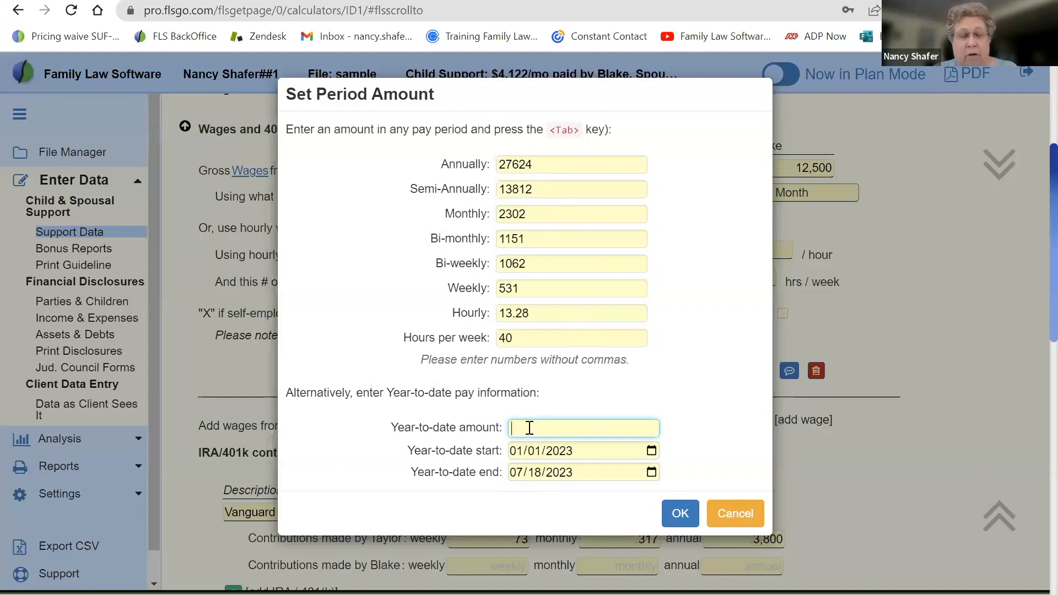
text(19678)
key(Tab)
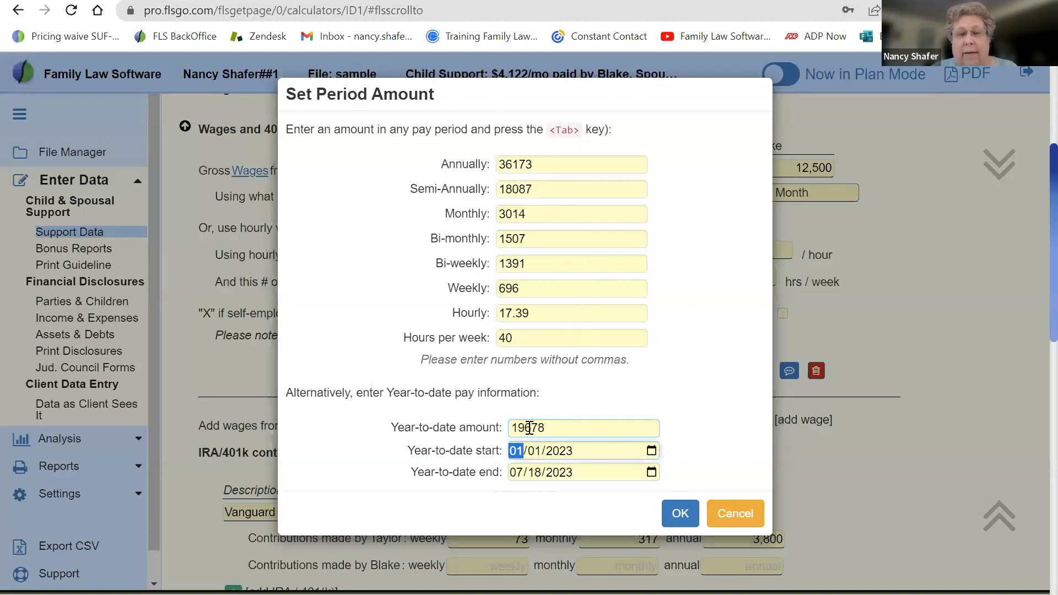
click(535, 471)
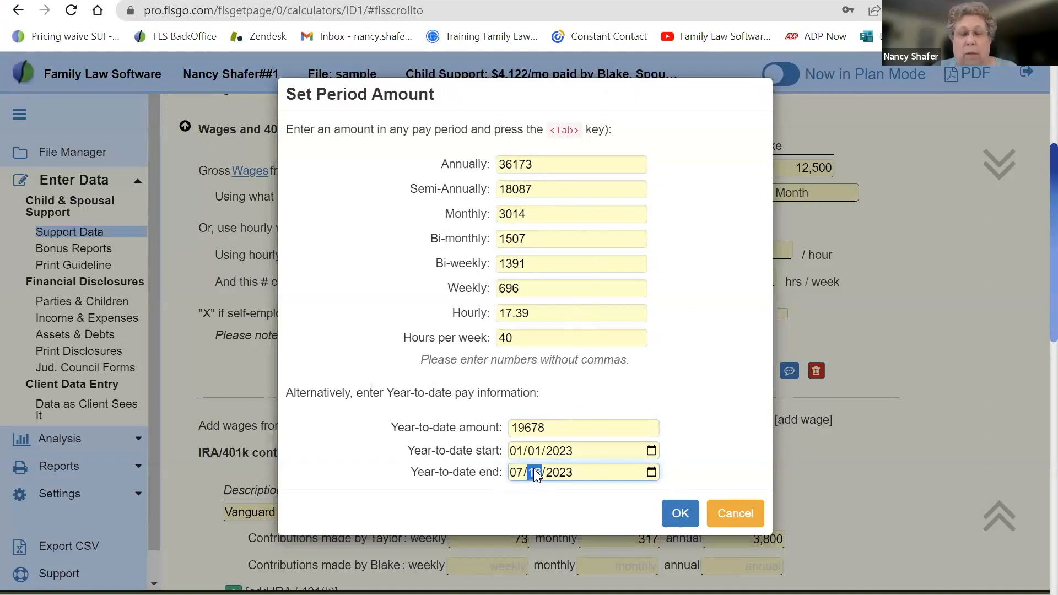
text(15)
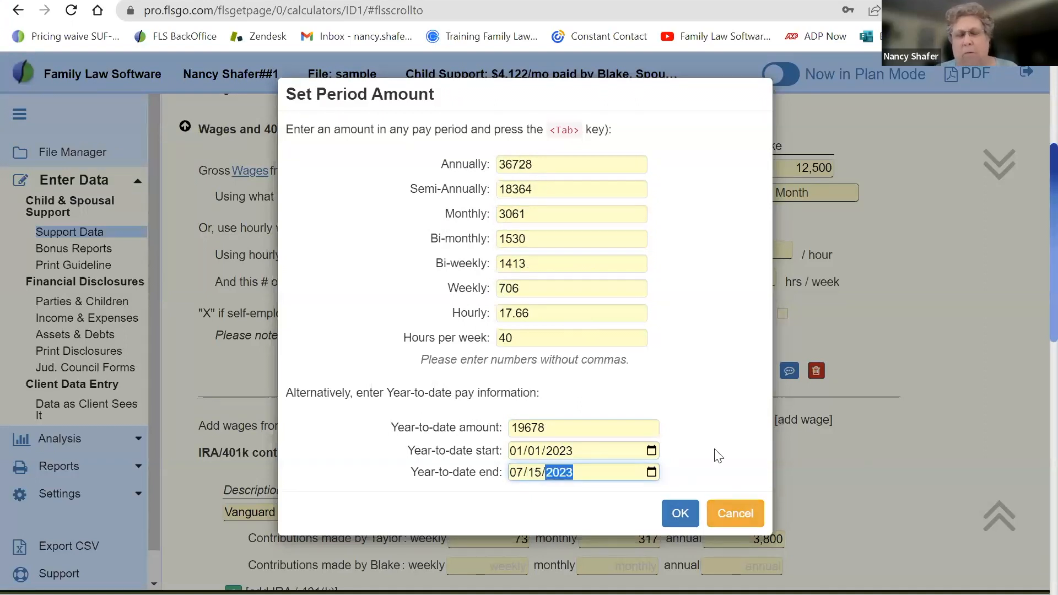
key(Tab)
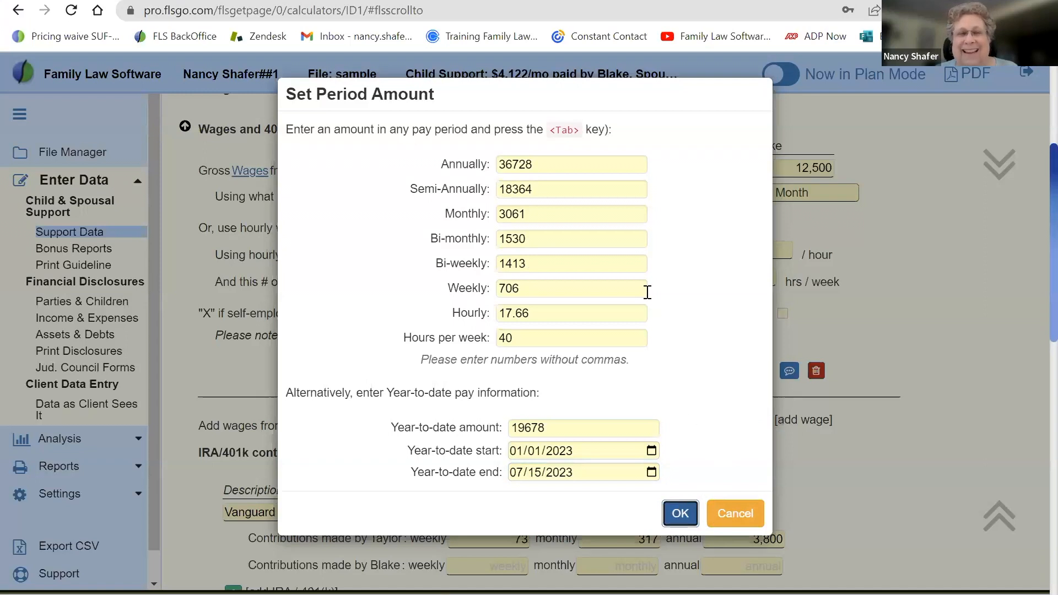
- Check the converted annual, semi-annual and monthly amounts and apply the calculation to the first party's gross wages
click(544, 166)
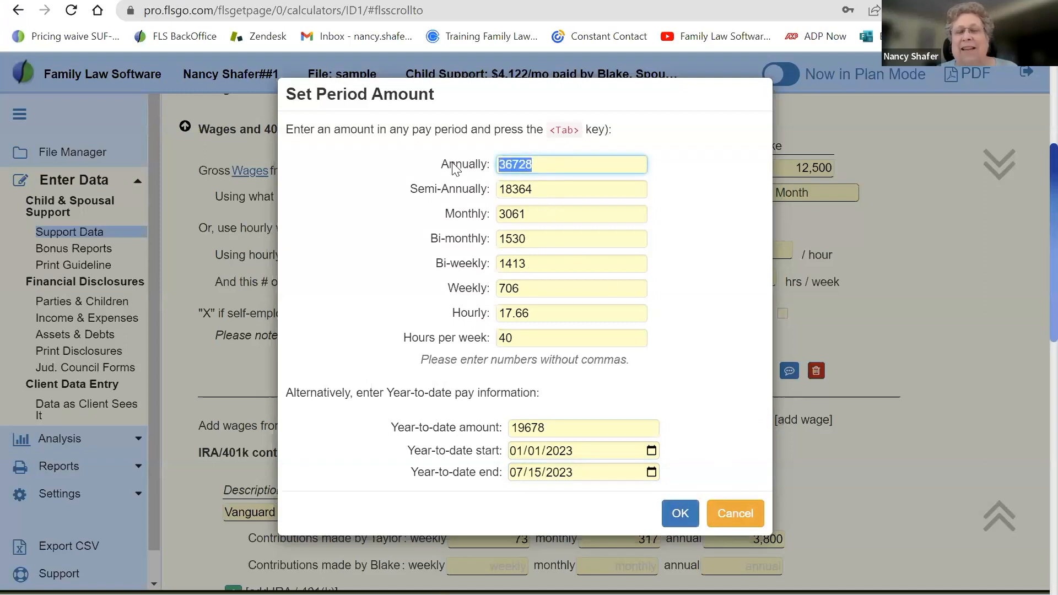
click(536, 189)
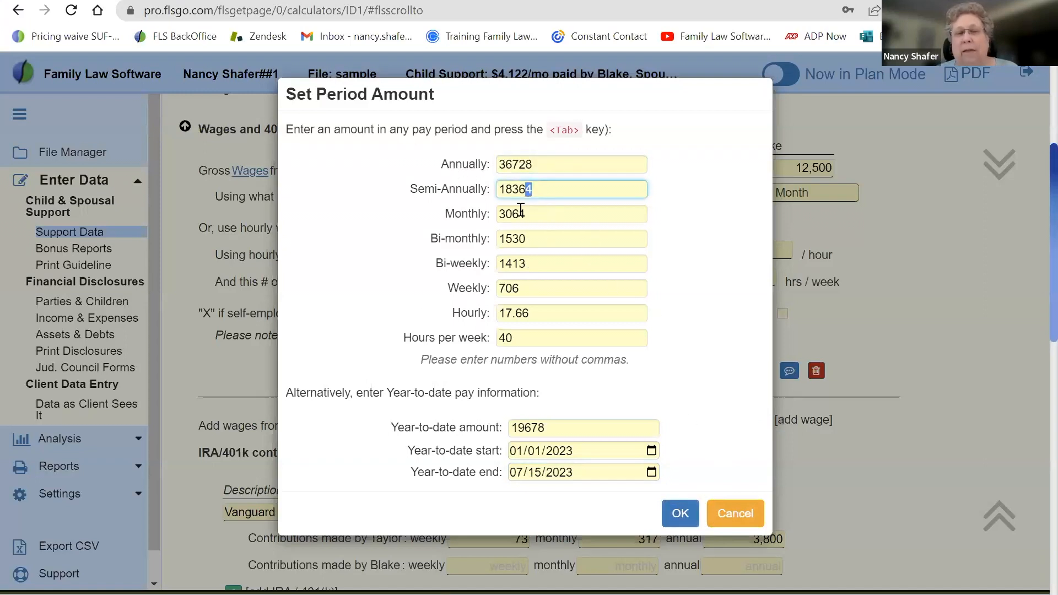
click(537, 217)
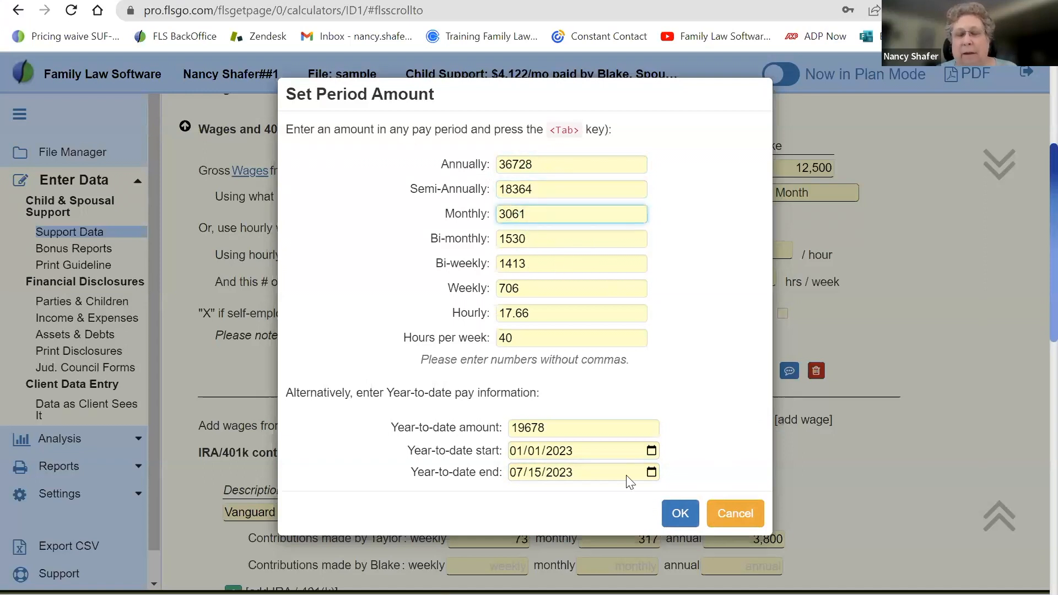
click(678, 518)
click(678, 515)
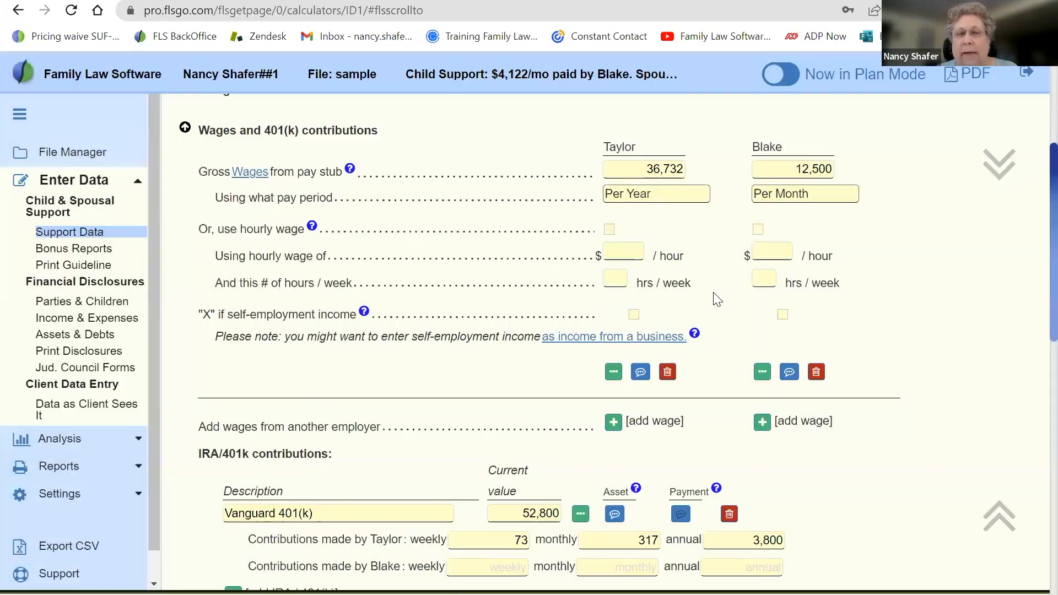
- Open the period amount calculator for the first party's gross wages and set the hours per week to 30
click(634, 165)
click(633, 195)
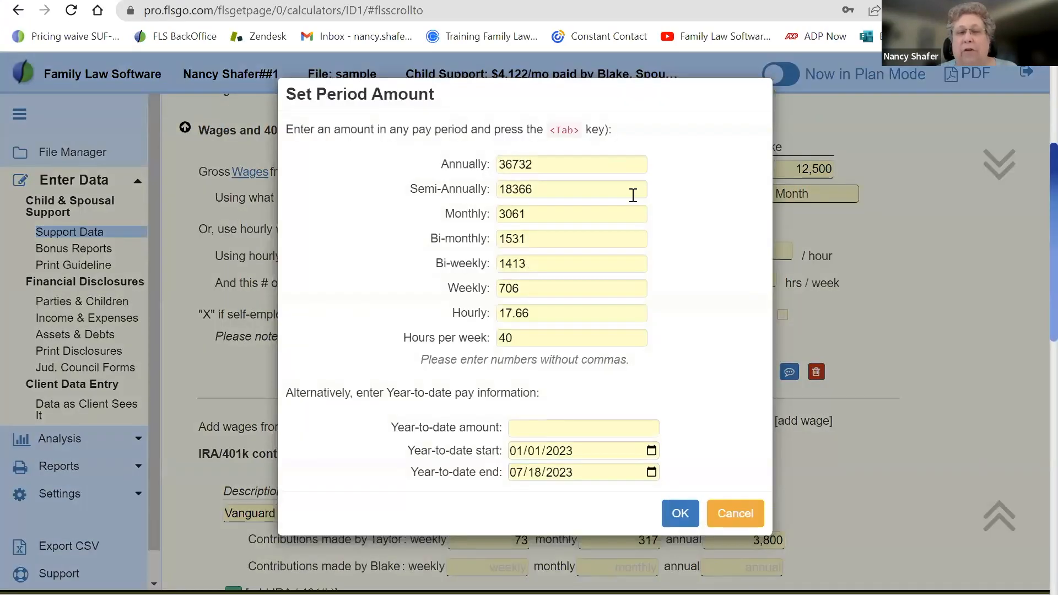
click(528, 341)
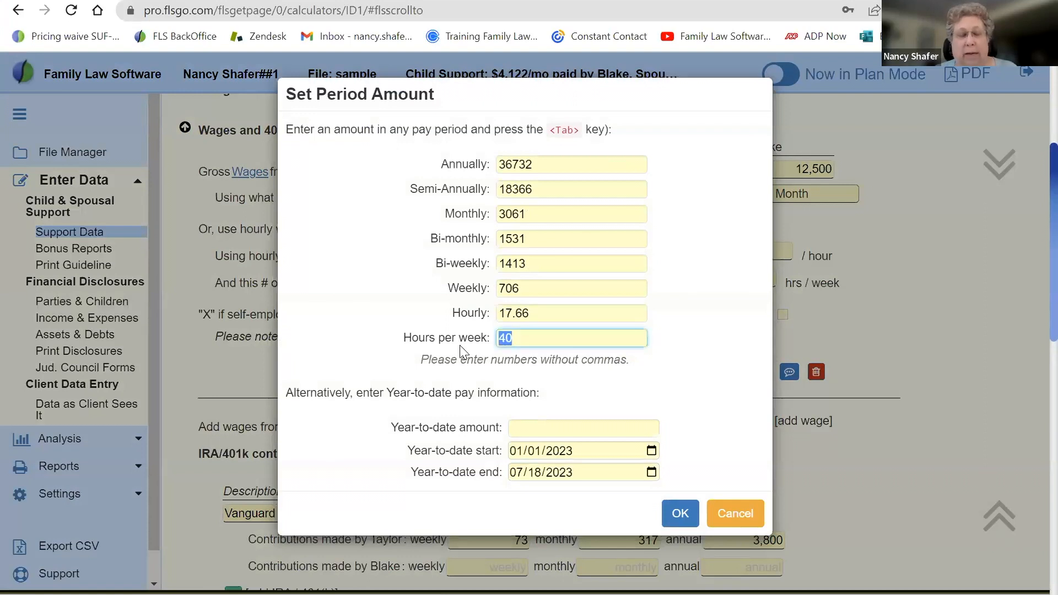
text(3)
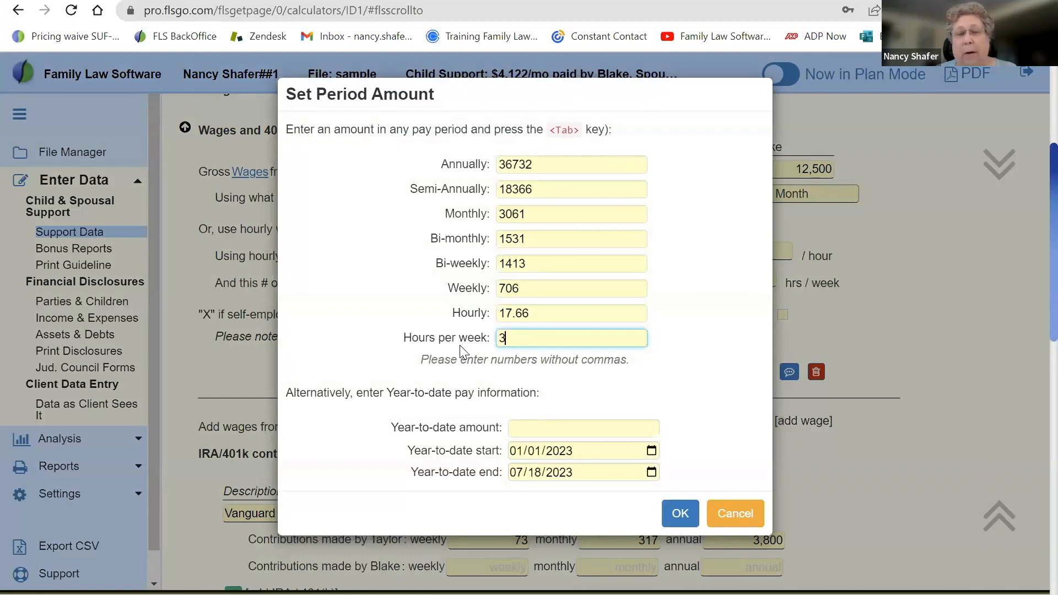
text(0)
key(Tab)
- Set the hourly rate to 18.95 and apply the calculation to the first party's gross wages
click(537, 311)
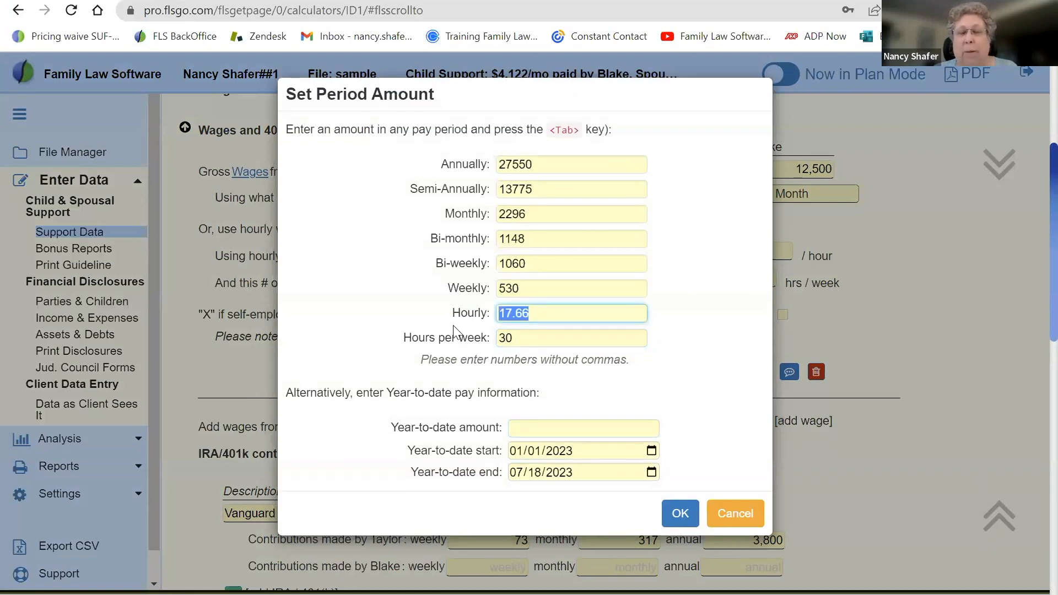
text(18.95)
key(Tab)
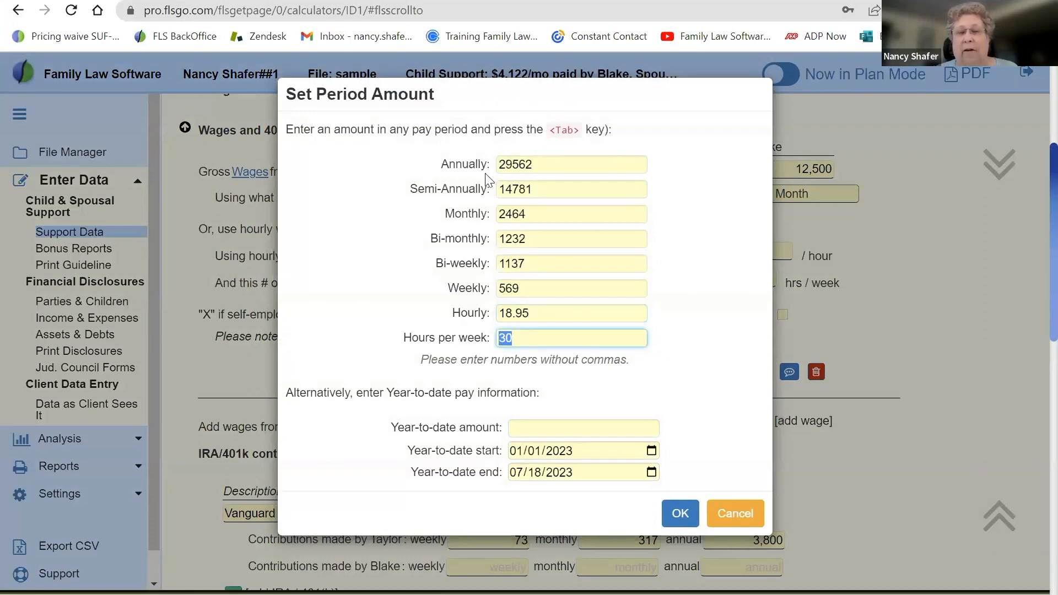
click(679, 518)
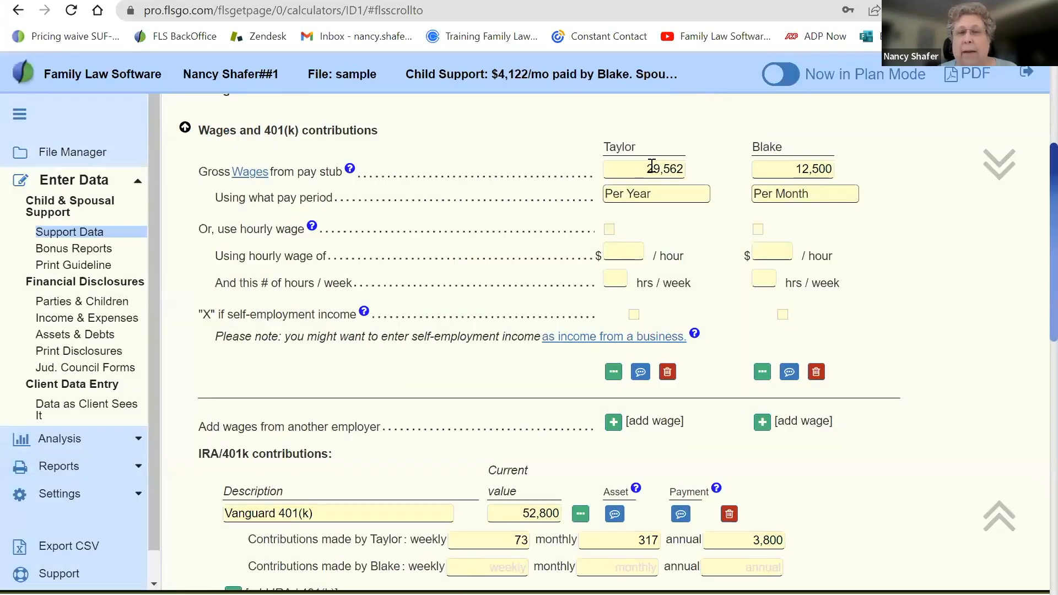
- Enable the hourly wage option for the first party and set the hours per week to 30
click(650, 167)
double_click(650, 166)
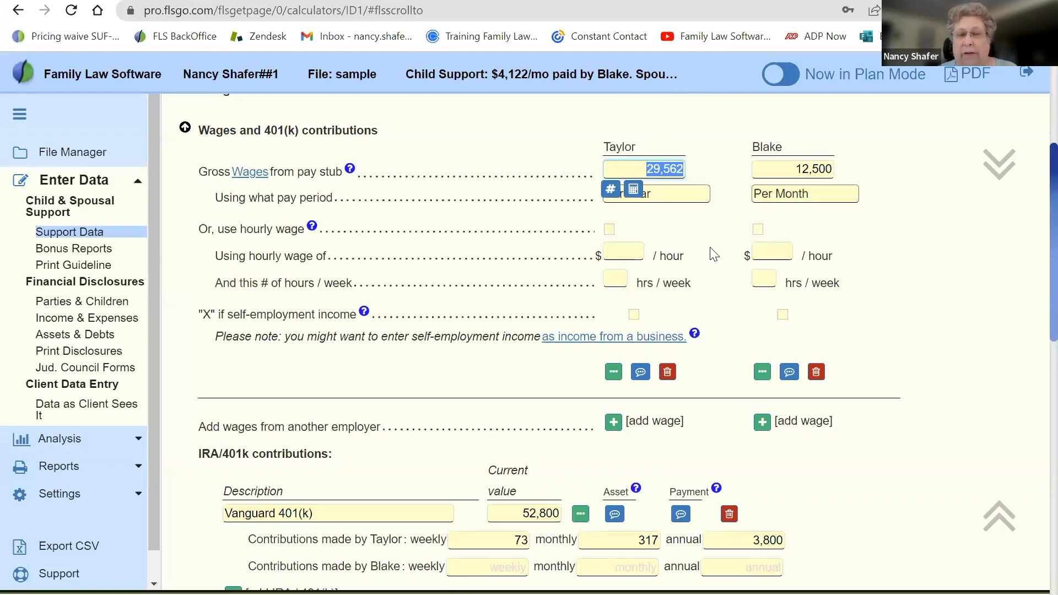
click(609, 230)
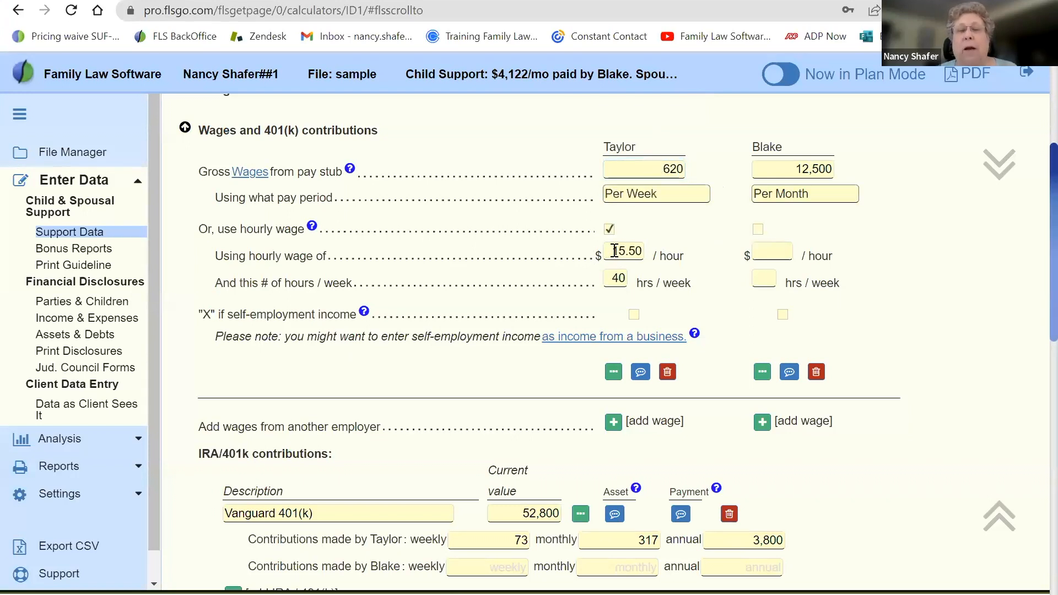
click(614, 251)
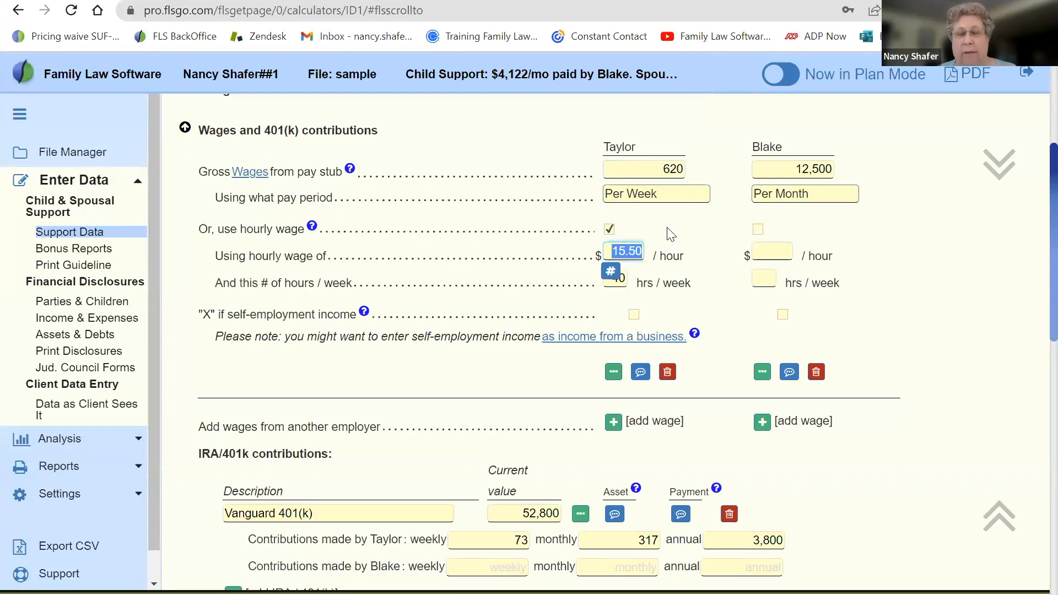
key(Tab)
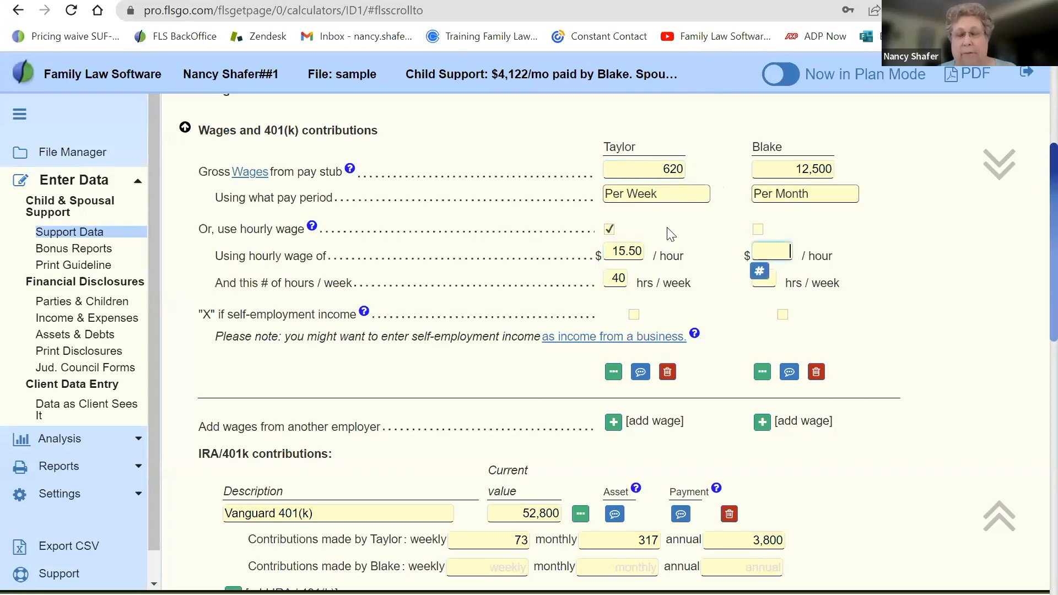
click(613, 277)
text(30)
key(Tab)
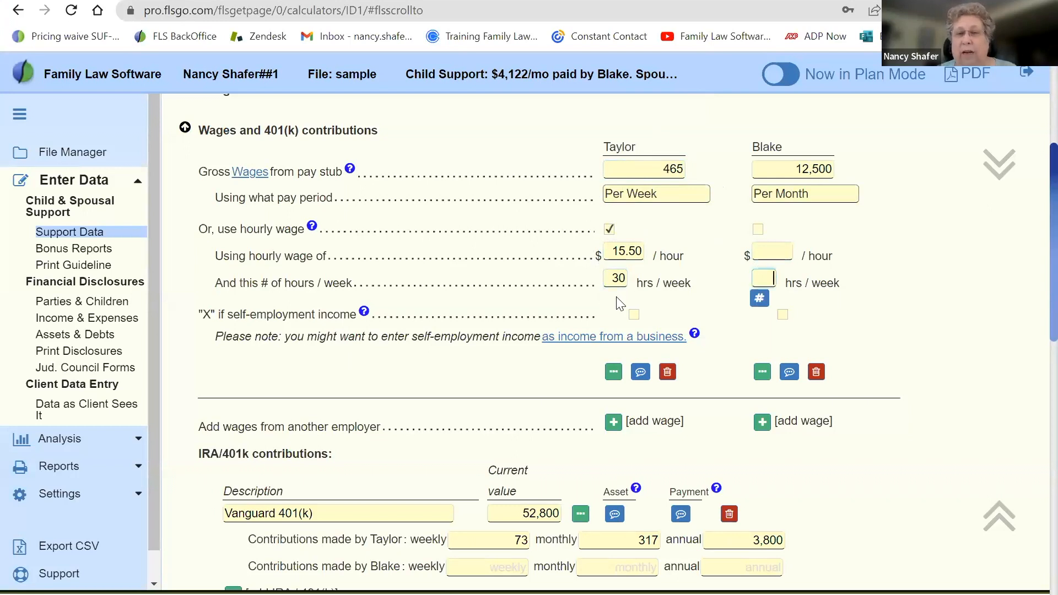
- Check the first party's recalculated gross wages, and mark and unmark them as self-employment income
click(660, 168)
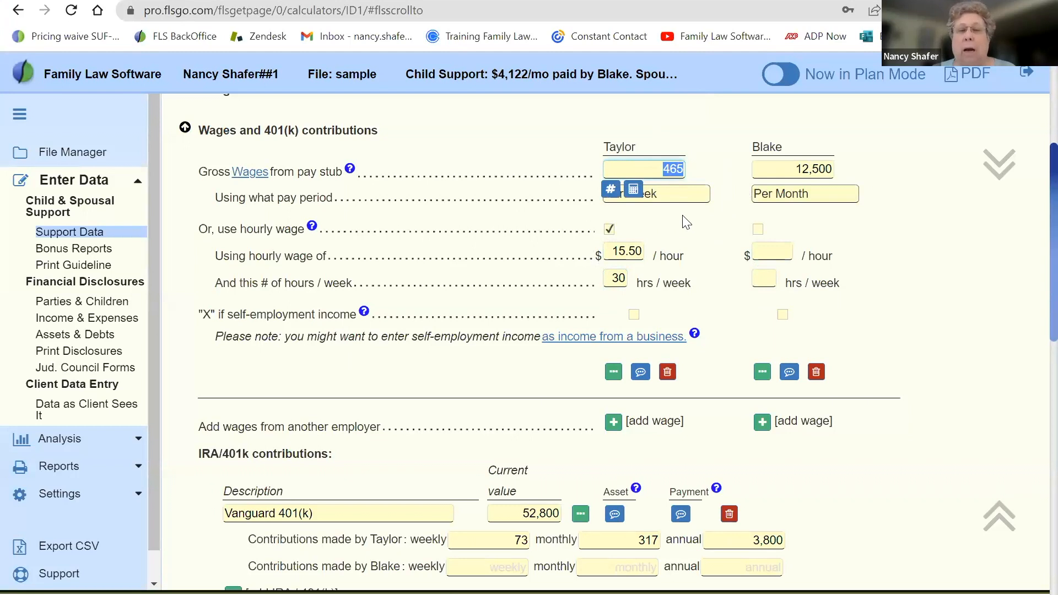
key(Tab)
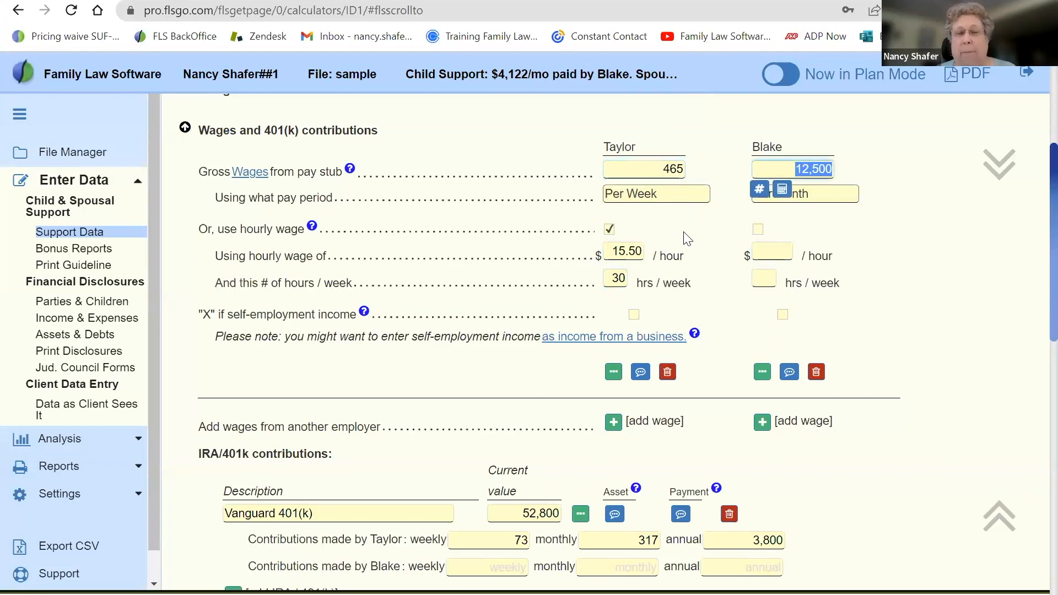
click(702, 298)
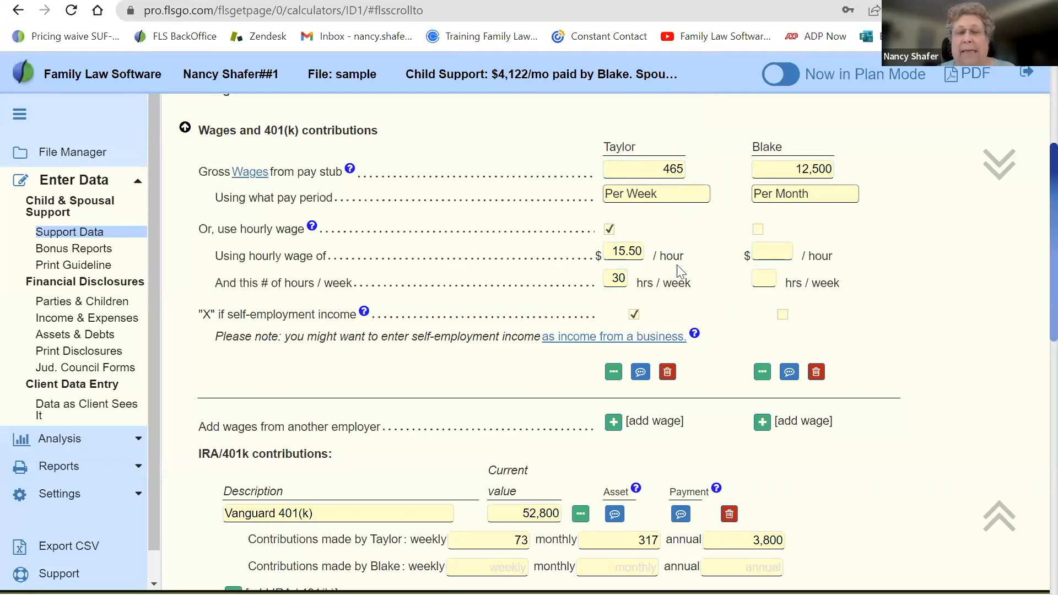
click(631, 310)
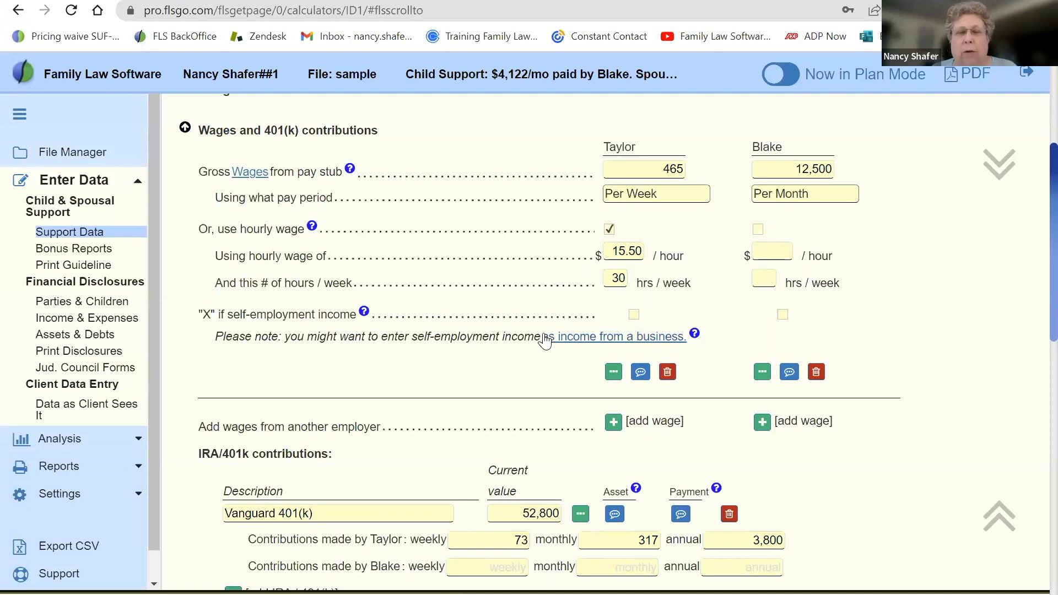
- Open the first party's detailed wage and salary information and check the employer name
click(612, 375)
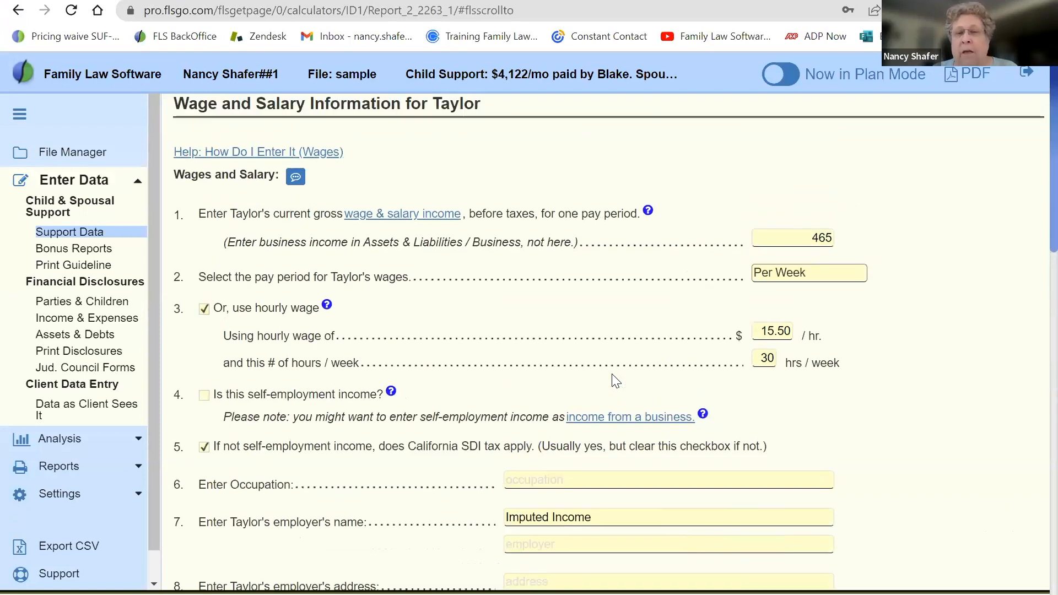
scroll(611, 374, down, 5)
drag(599, 218, 462, 232)
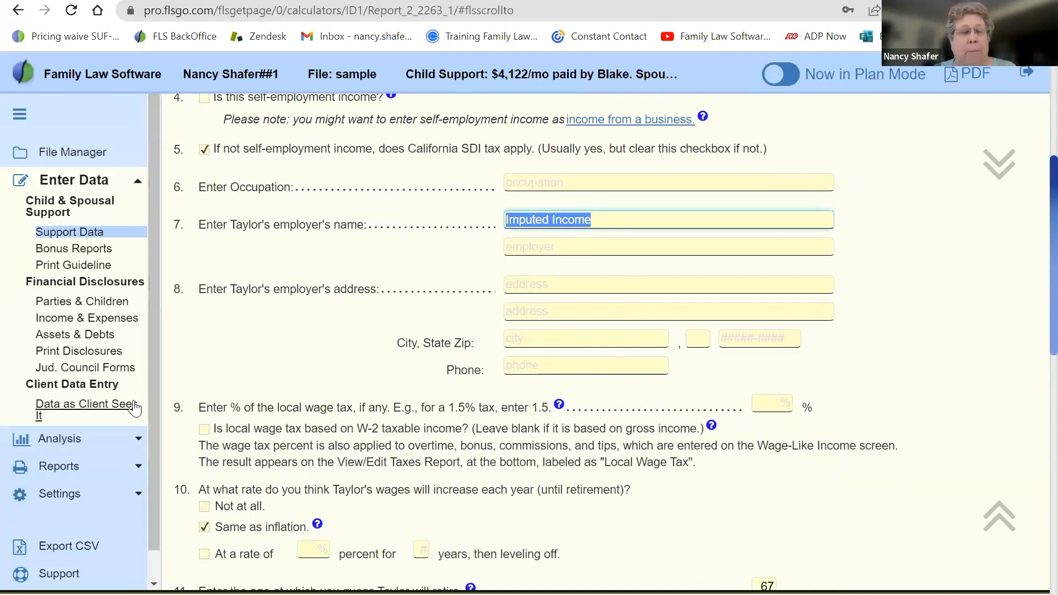
- Open the Budget Report and examine the first party's monthly amount on the Imputed Income line
click(67, 473)
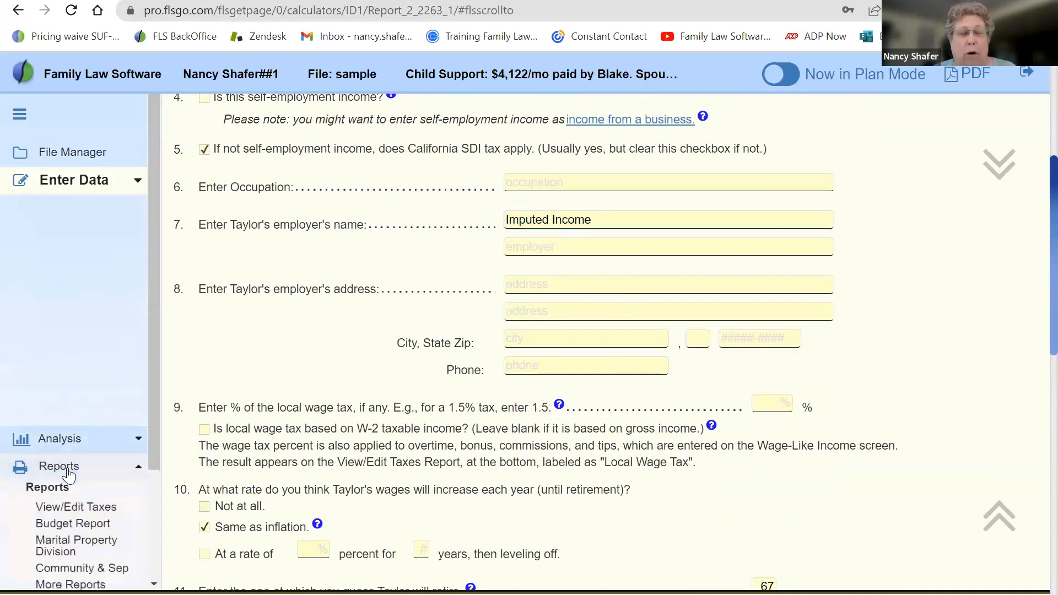
click(79, 292)
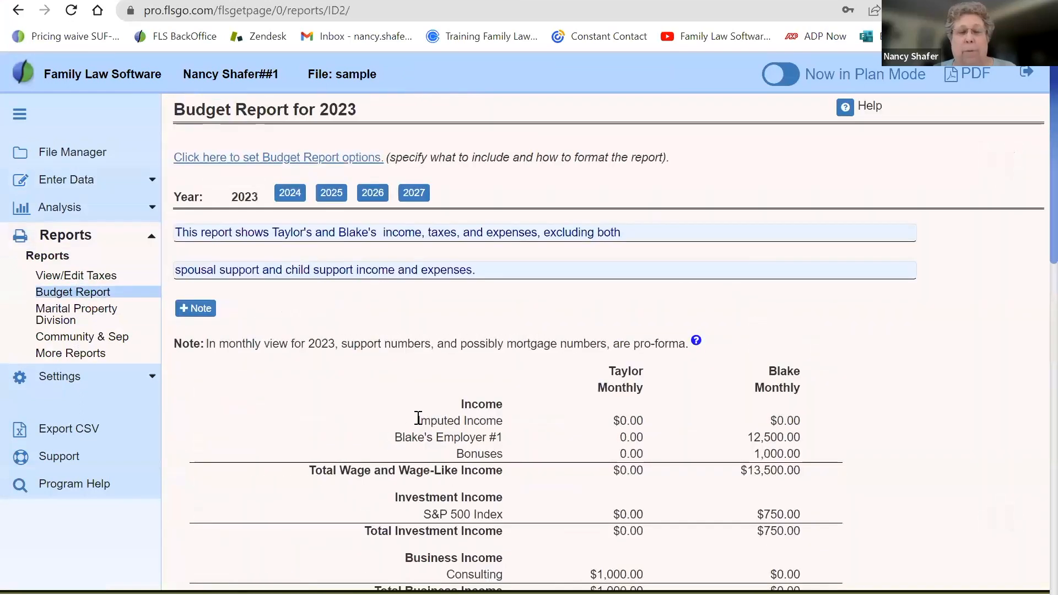
triple_click(516, 421)
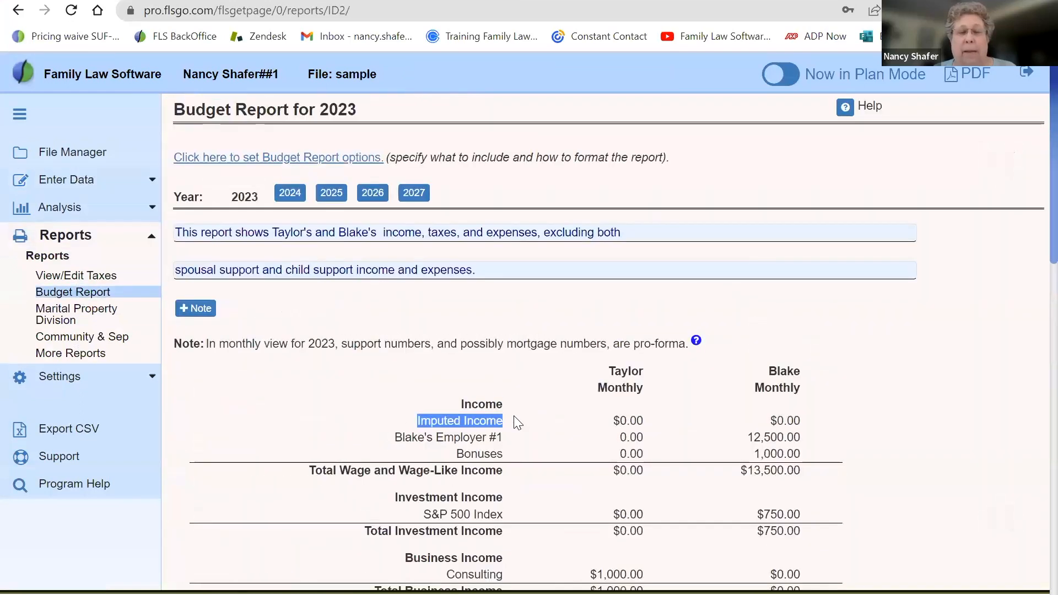
click(611, 421)
drag(613, 422, 637, 423)
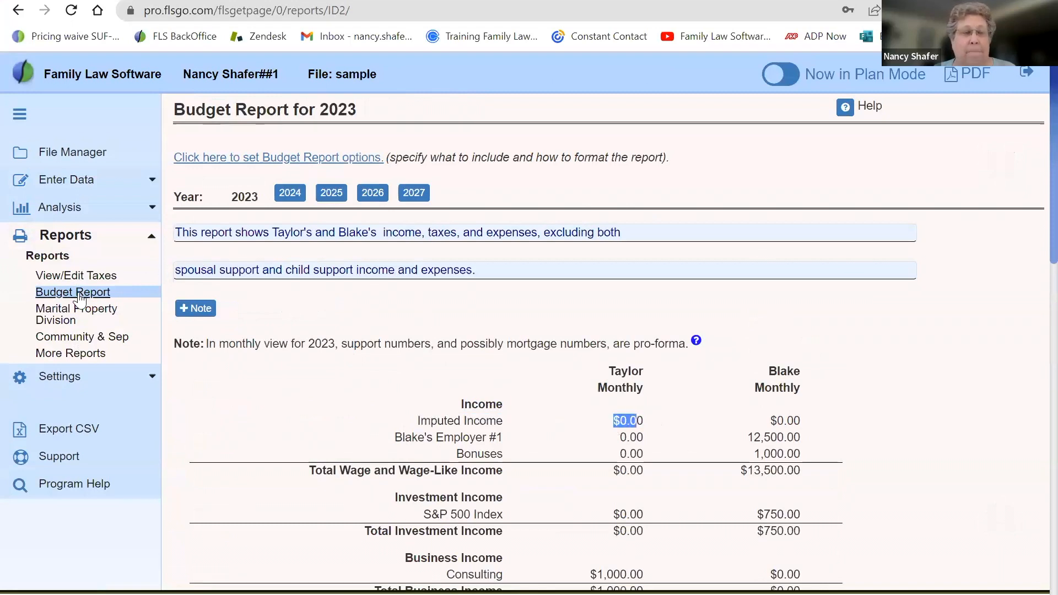
- Return to Support Data and set the first party's hours per week for the hourly wage to 20
click(55, 182)
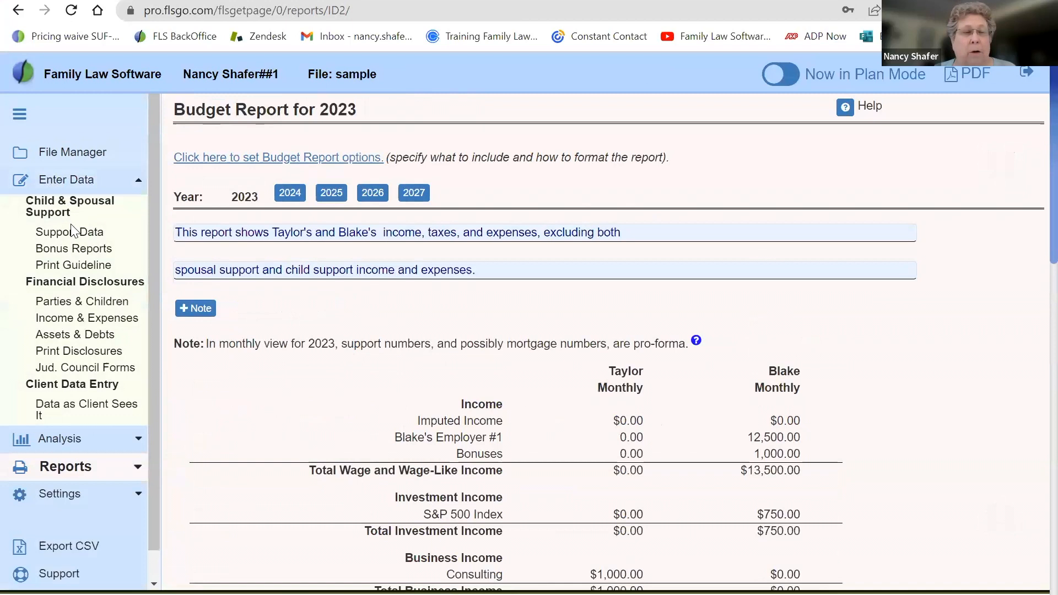
click(68, 232)
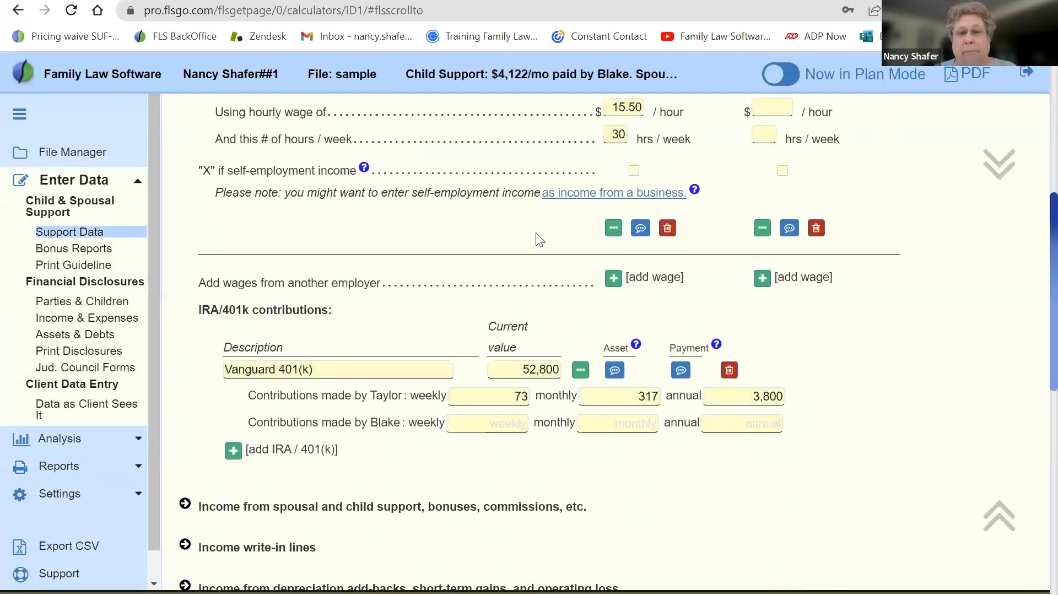
scroll(538, 231, up, 6)
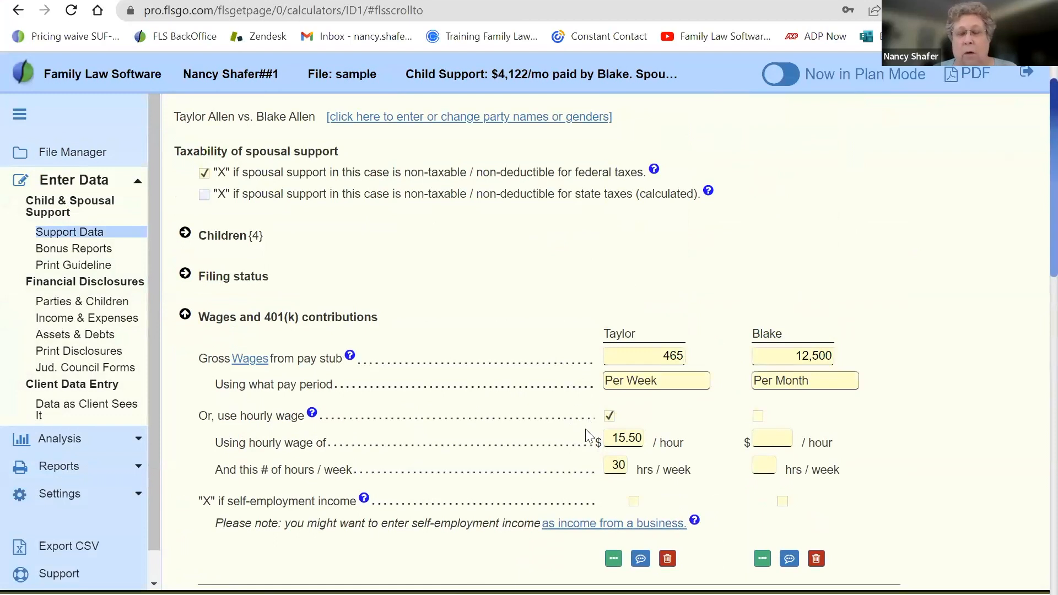
scroll(587, 437, down, 3)
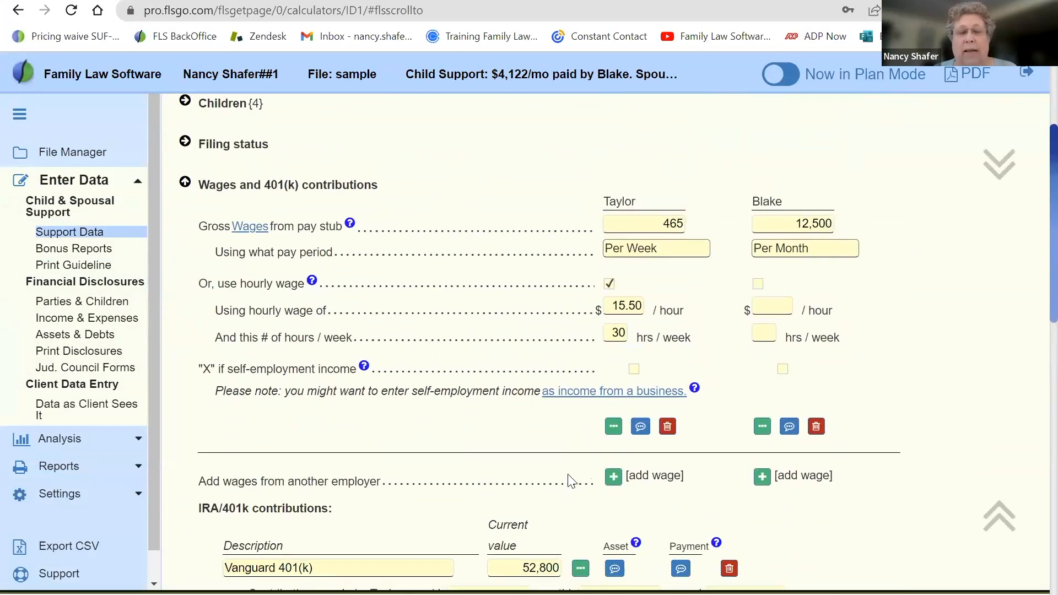
scroll(571, 480, down, 1)
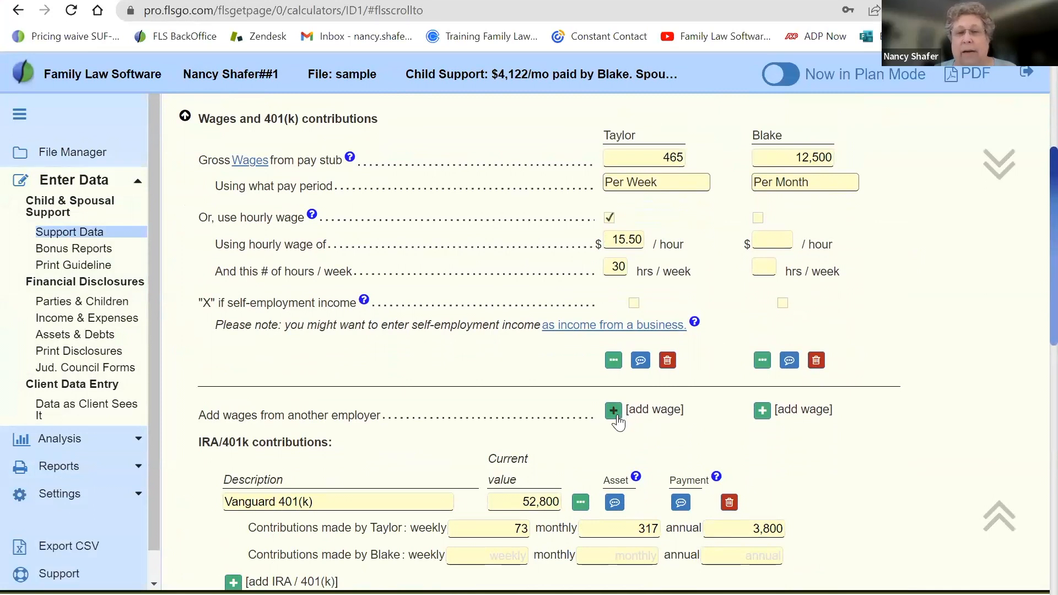
click(616, 269)
text(20)
key(Tab)
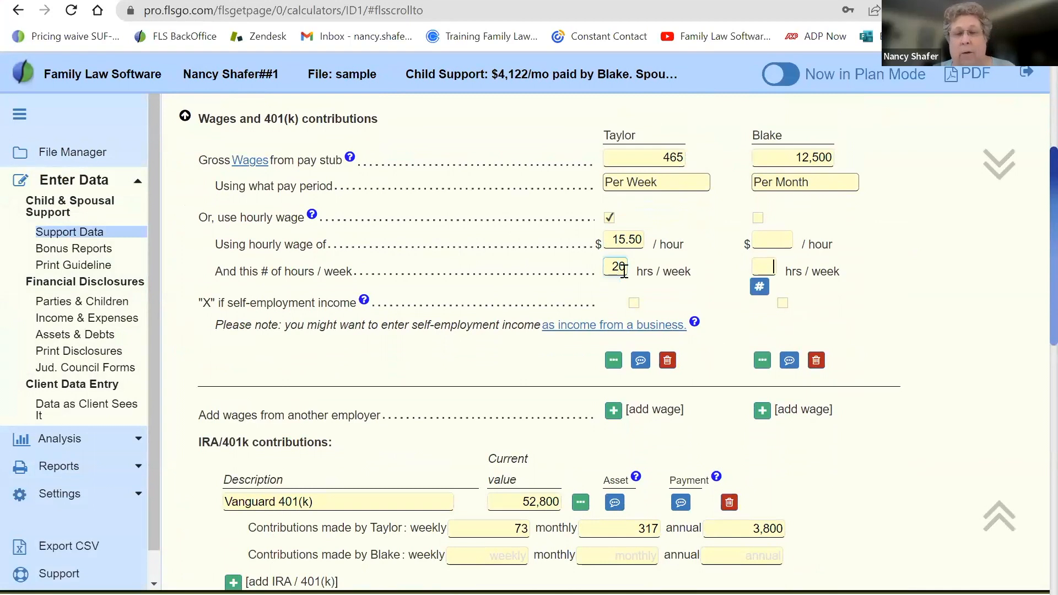
- Add a wage from another employer for the first party, using the hourly wage option with 10 hours per week
click(613, 410)
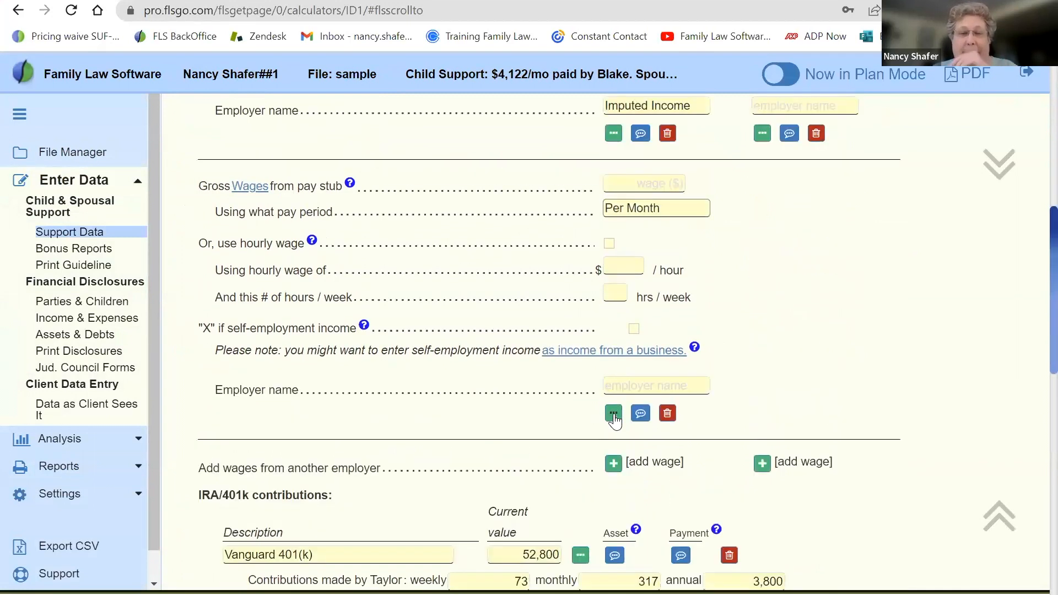
click(609, 245)
drag(614, 296, 627, 292)
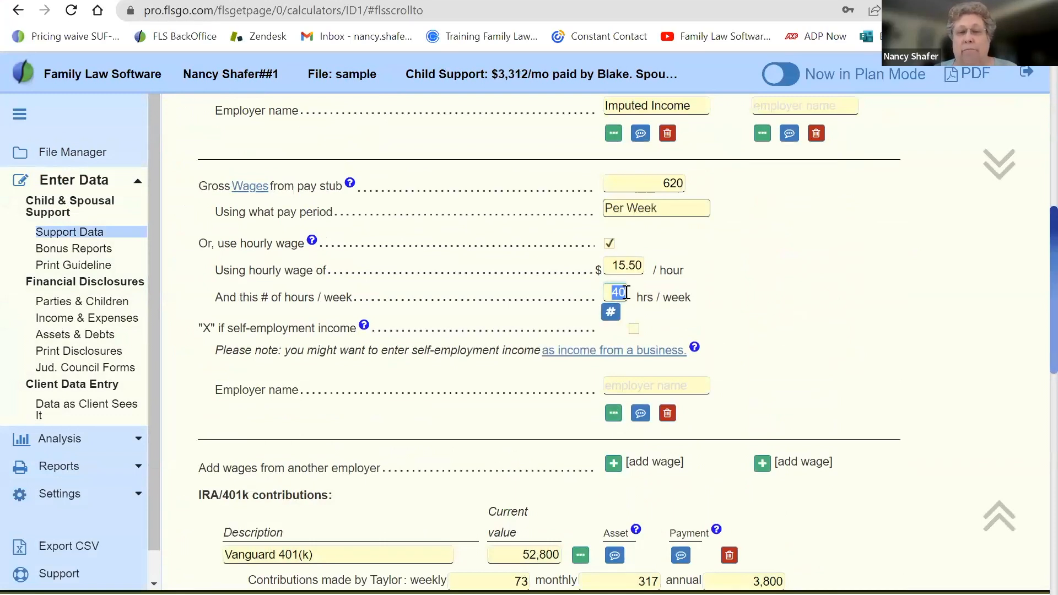
text(10)
key(Tab)
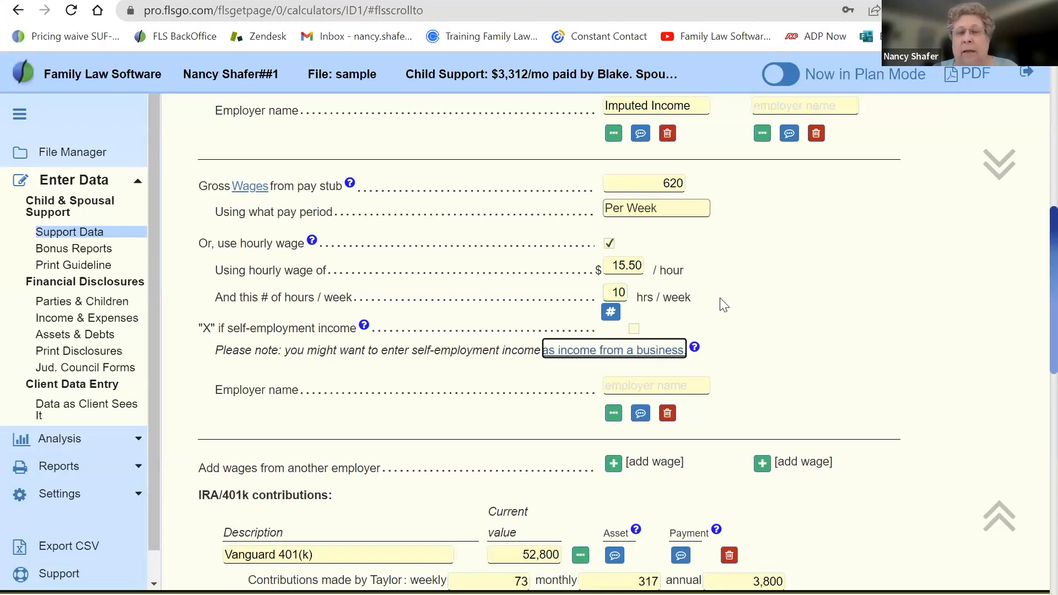
click(720, 276)
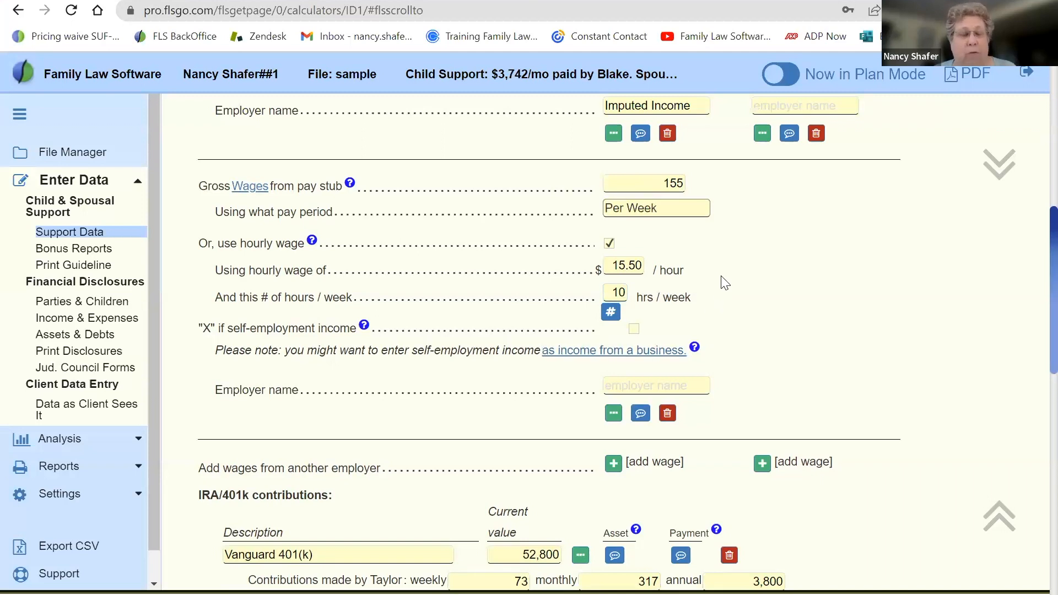
- Set the employer name of the first party's additional hourly wage to McD's
scroll(722, 282, up, 6)
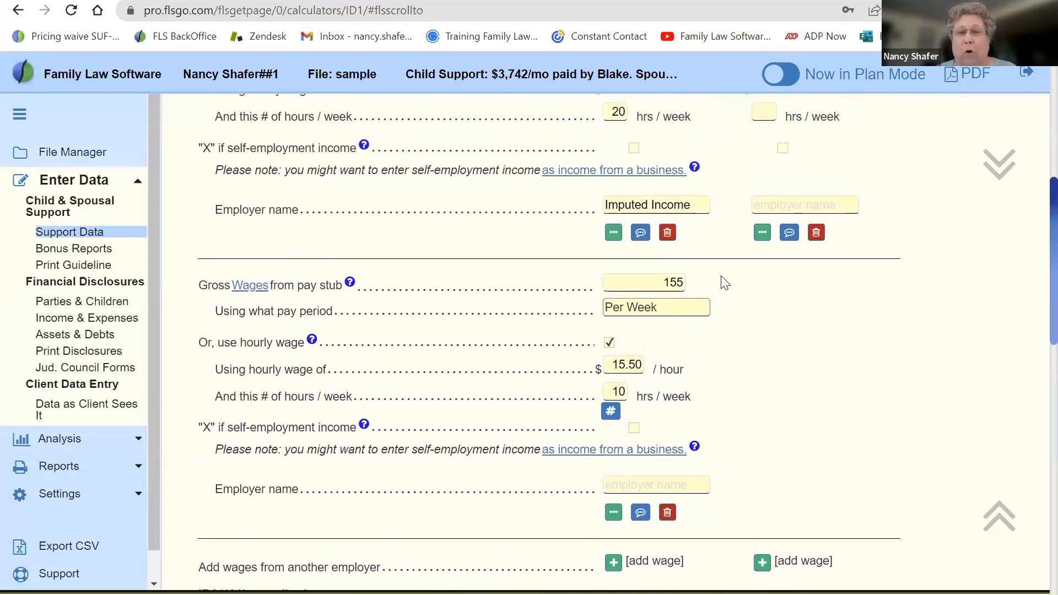
scroll(723, 282, down, 4)
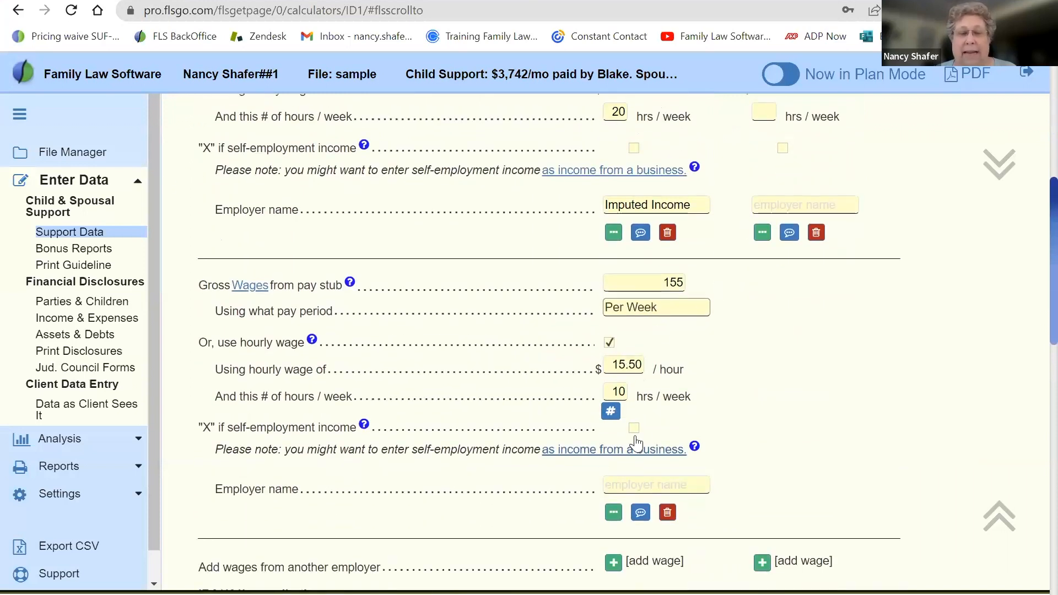
click(624, 484)
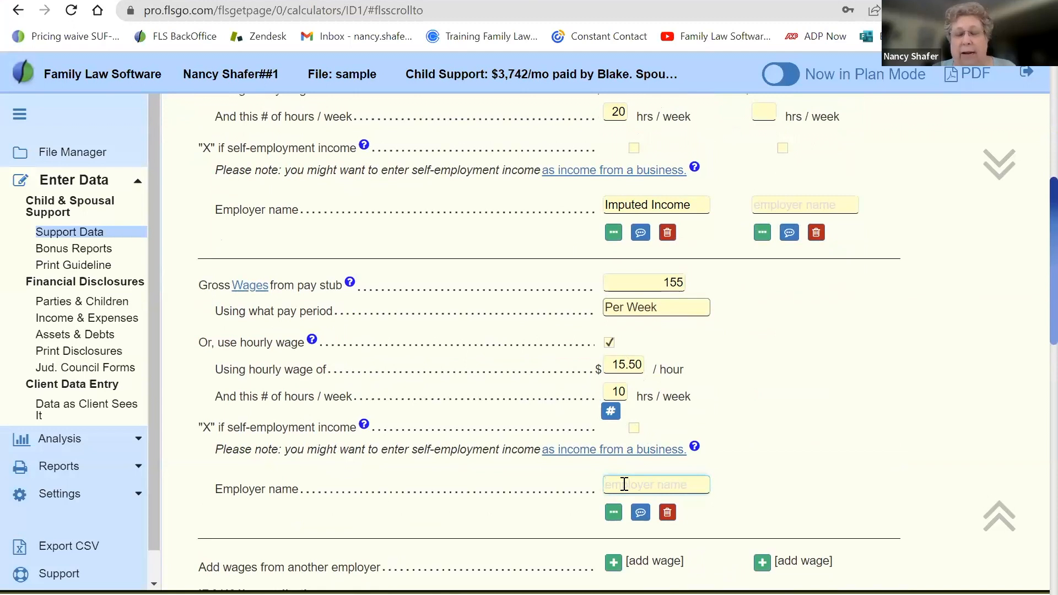
text(McD')
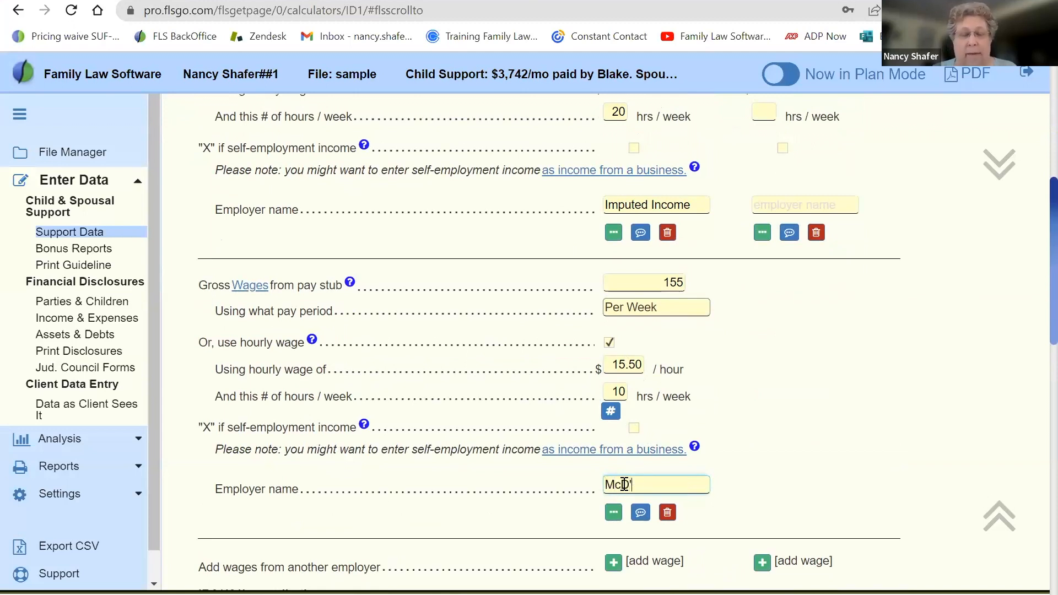
text(s)
click(799, 467)
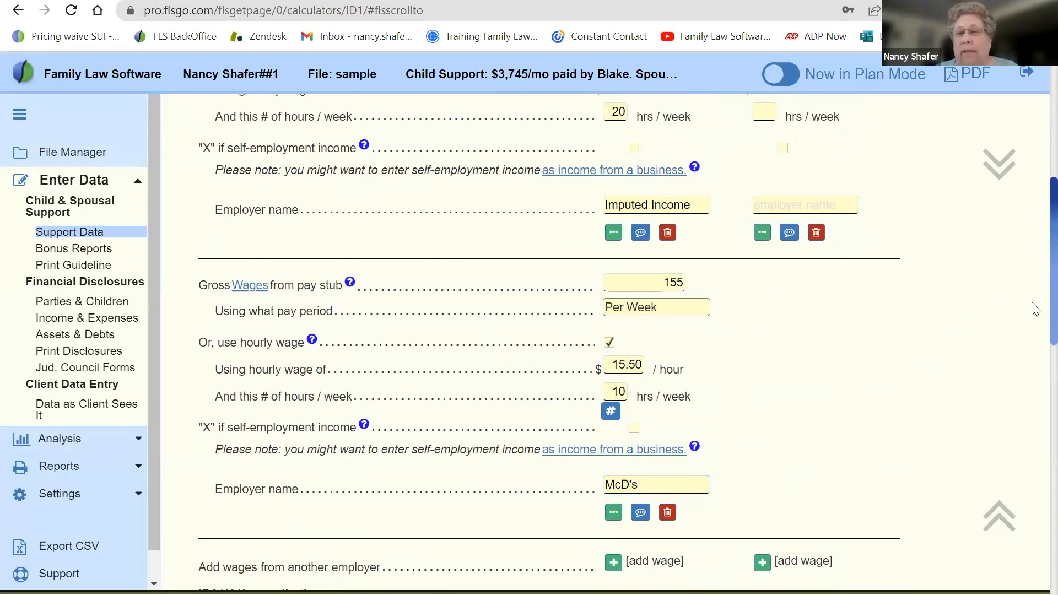
- Open the Budget Report and check the first party's monthly income on the McD's line
scroll(1034, 305, down, 5)
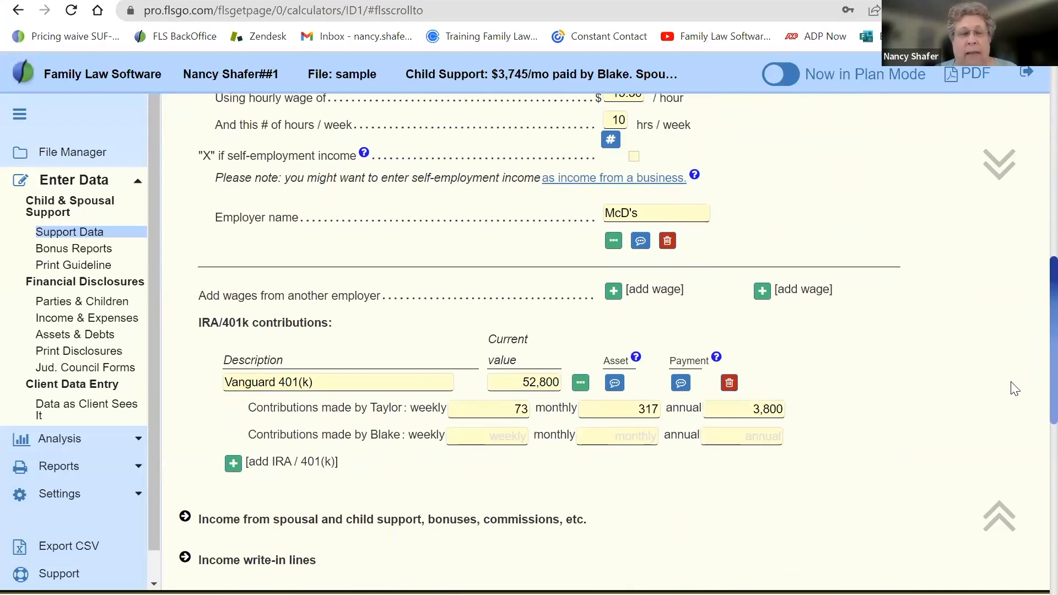
click(59, 466)
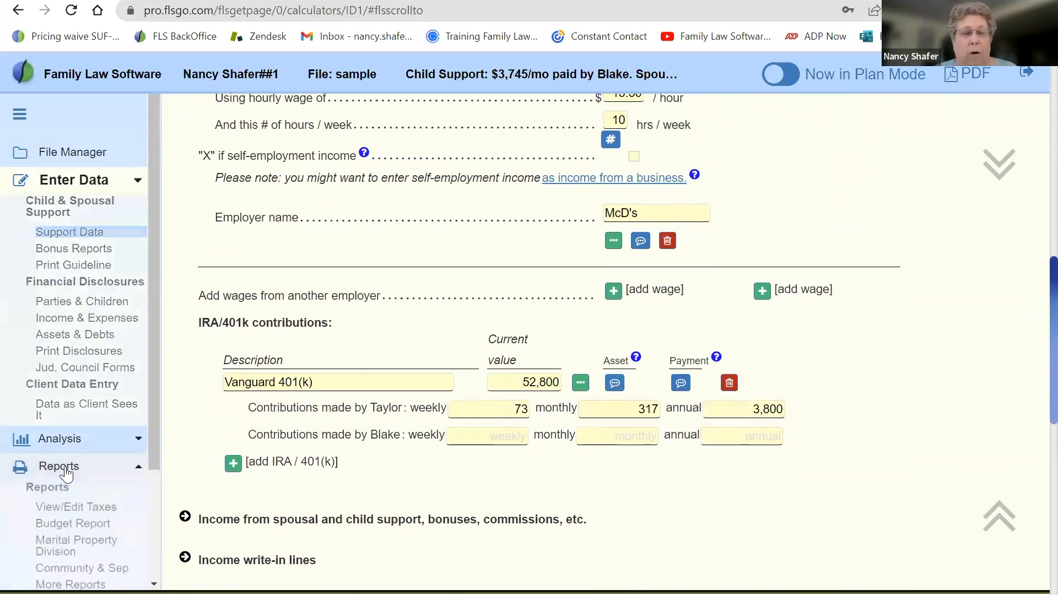
click(84, 292)
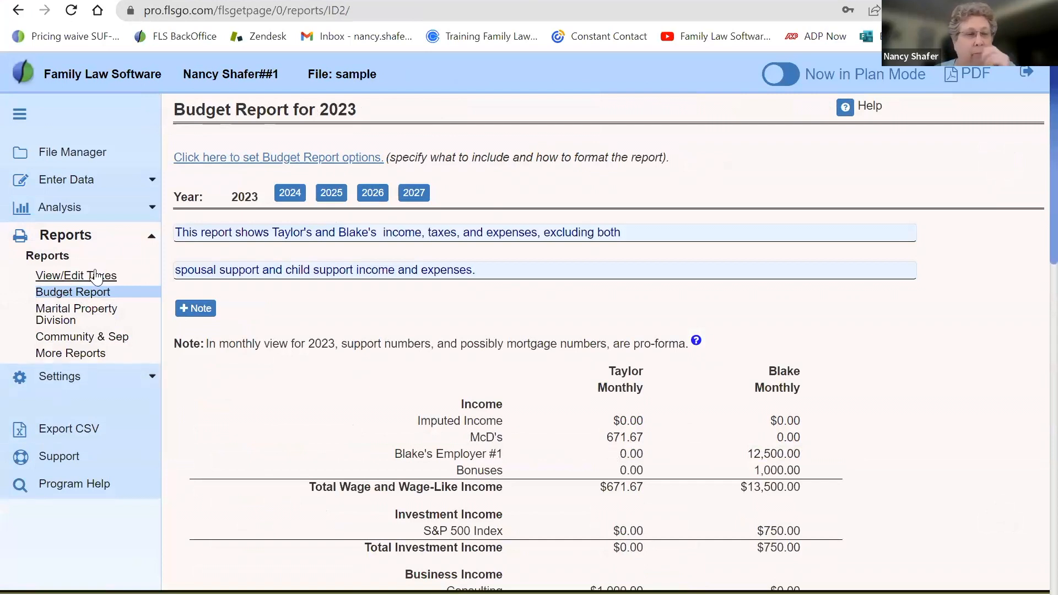
- Return to Support Data and review the first party's monthly contribution to the Vanguard 401(k)
click(16, 10)
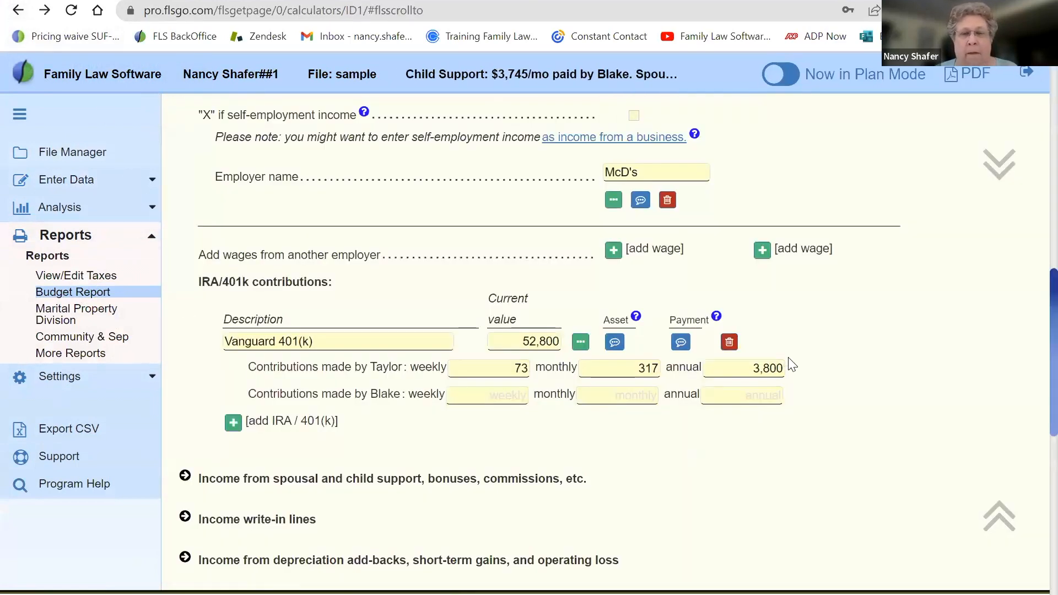
scroll(857, 342, up, 5)
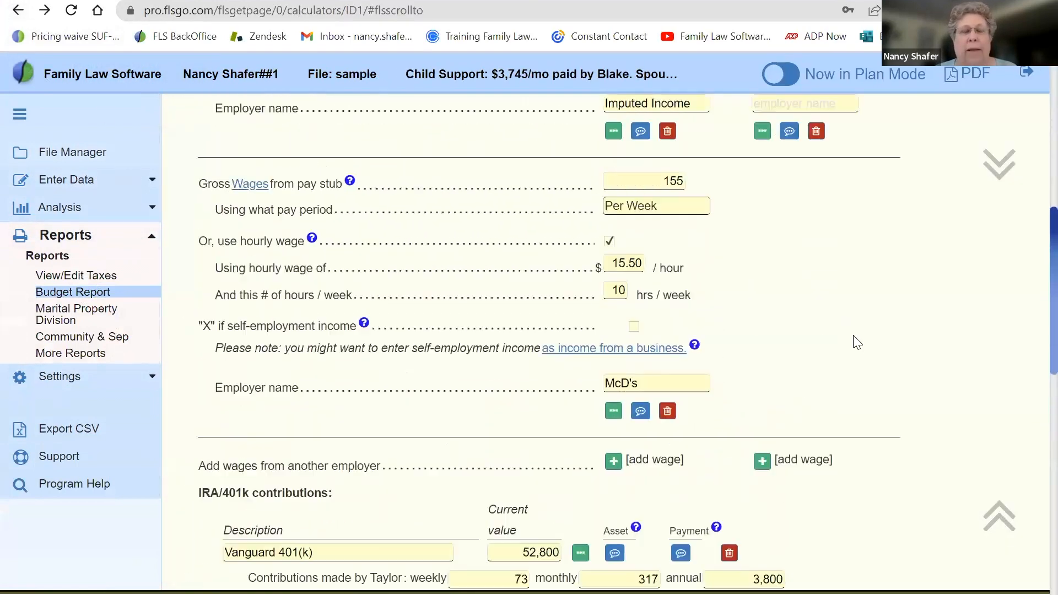
scroll(857, 342, down, 4)
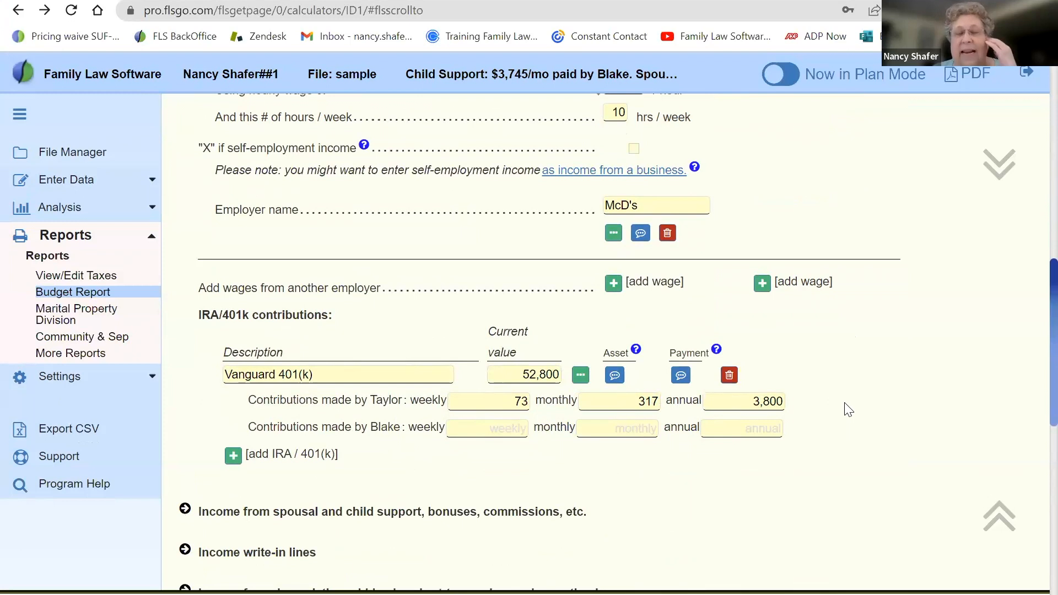
scroll(847, 409, down, 1)
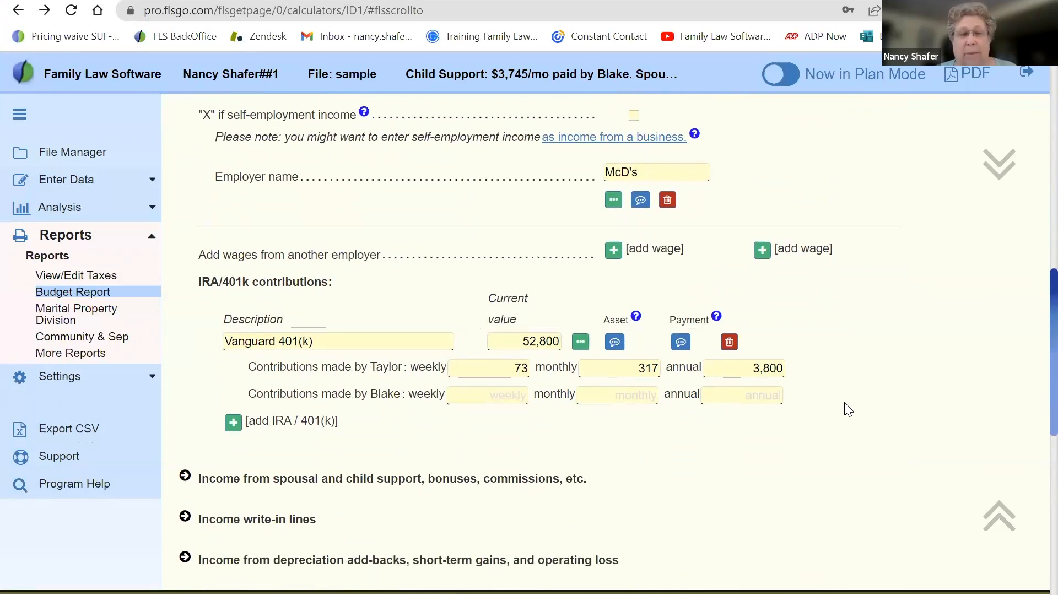
click(84, 182)
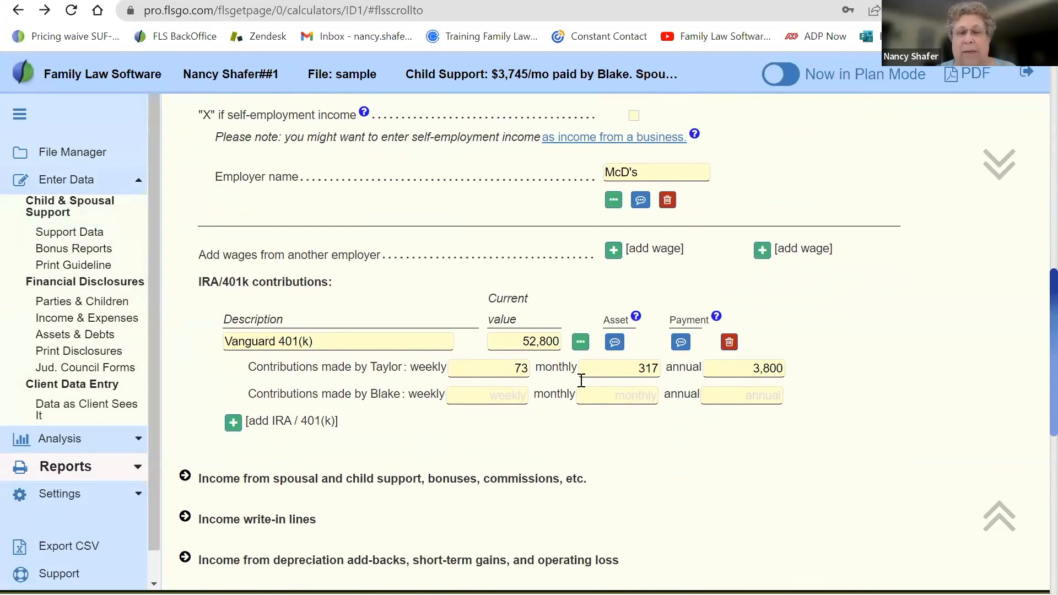
click(613, 371)
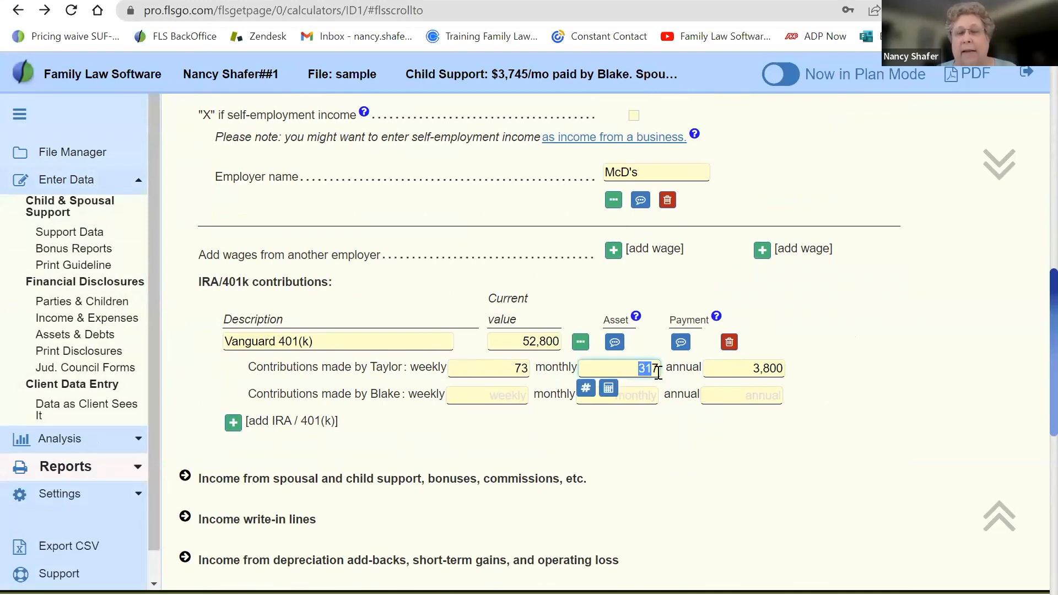
click(899, 343)
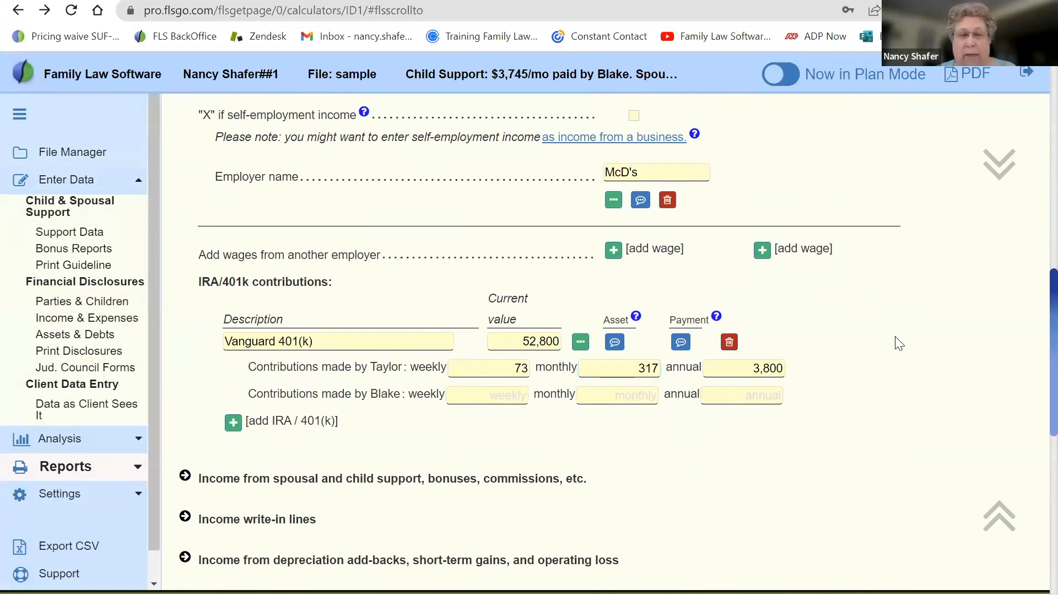
- Check the second party's gross wages from the pay stub in the Wages and 401(k) contributions section
scroll(899, 343, up, 4)
scroll(899, 343, up, 4)
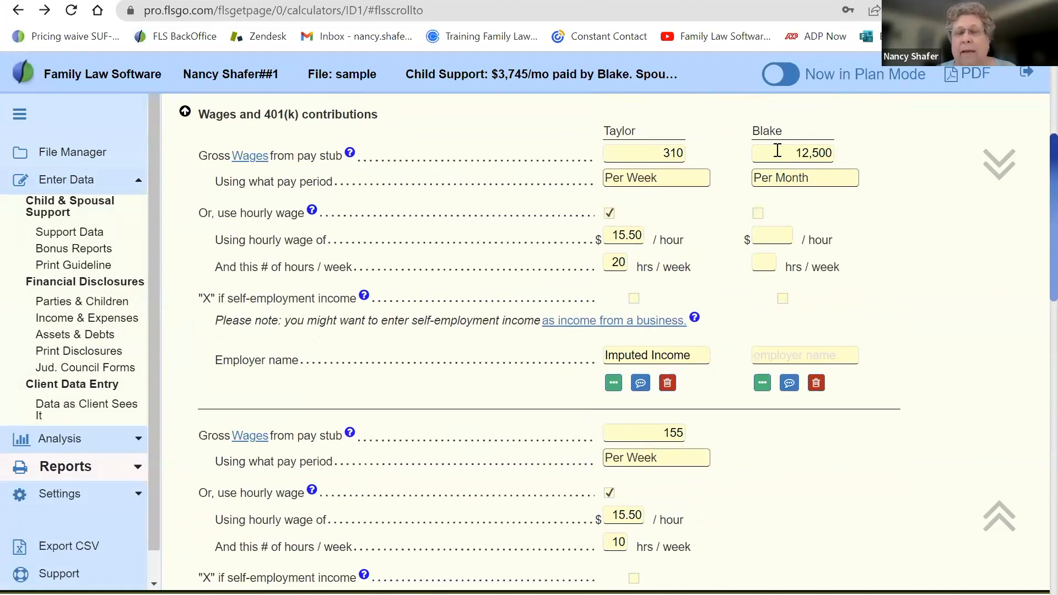
drag(785, 150, 837, 149)
click(899, 165)
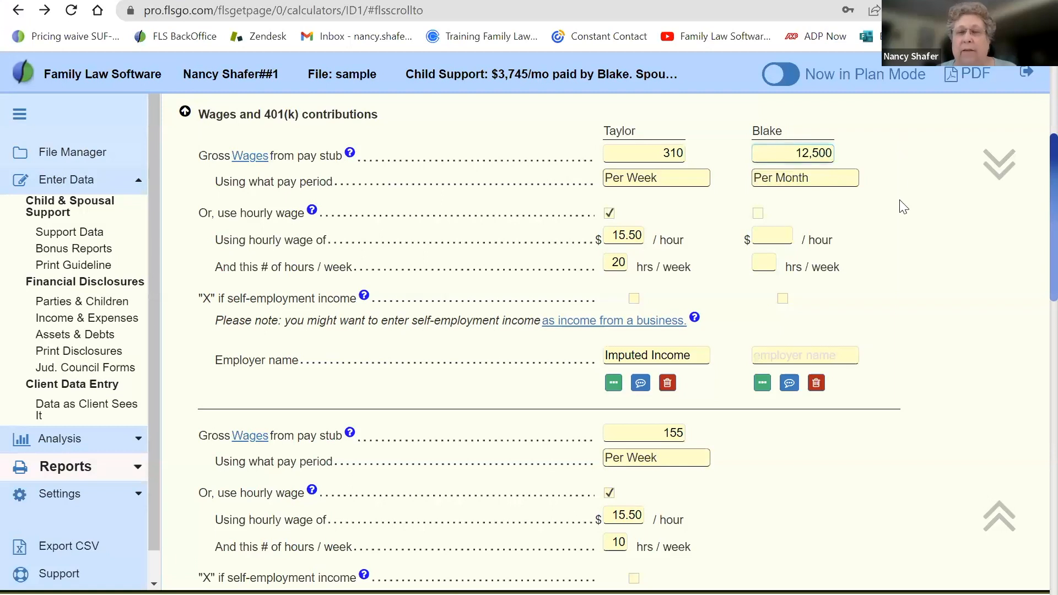
- Expand the section for income from spousal and child support, bonuses and commissions, and examine its monthly and non-tax entries
scroll(903, 208, down, 6)
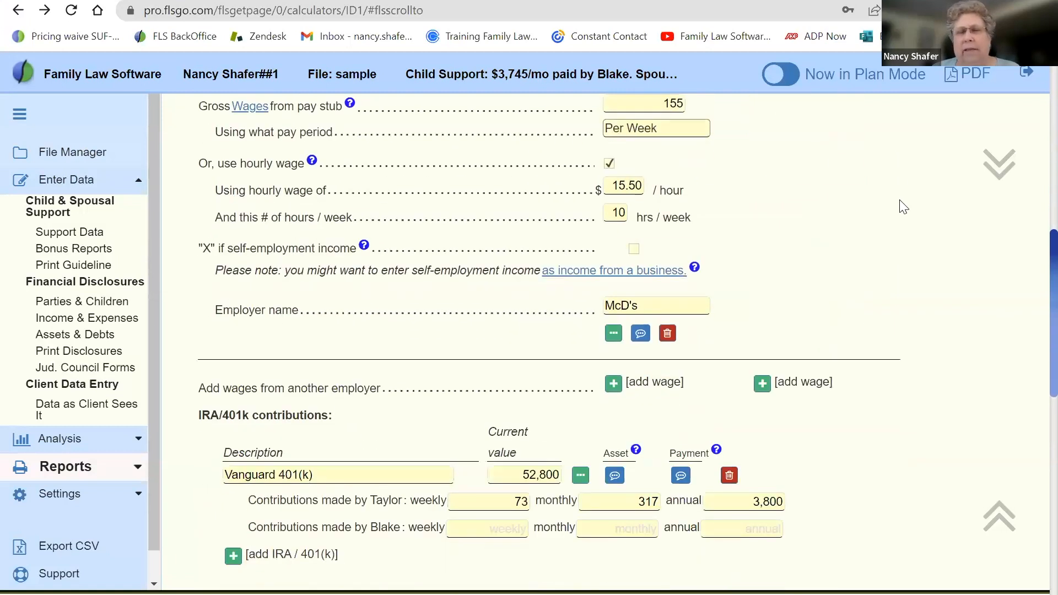
scroll(903, 207, down, 5)
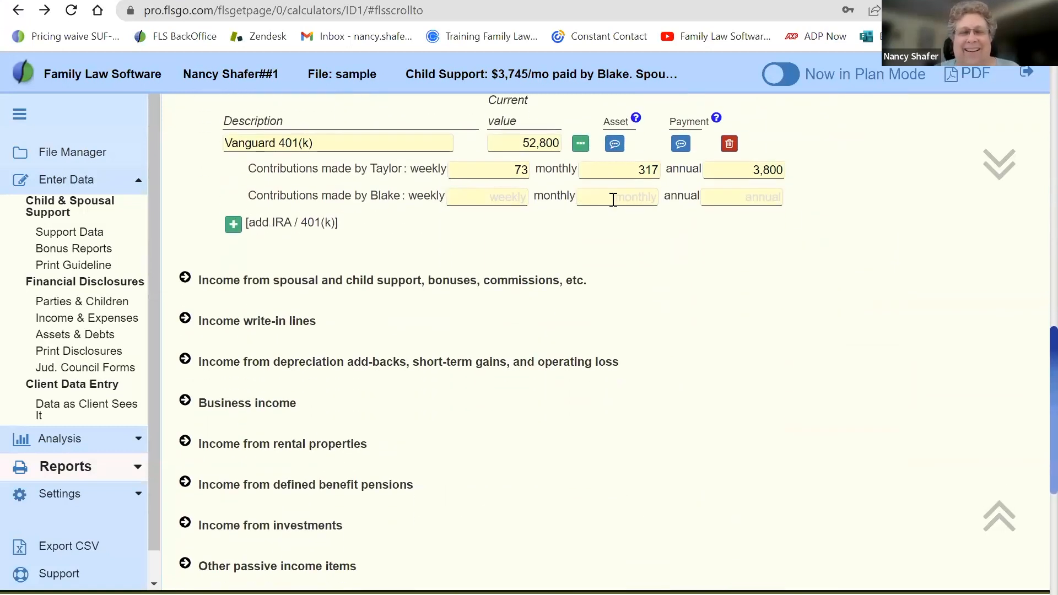
click(183, 283)
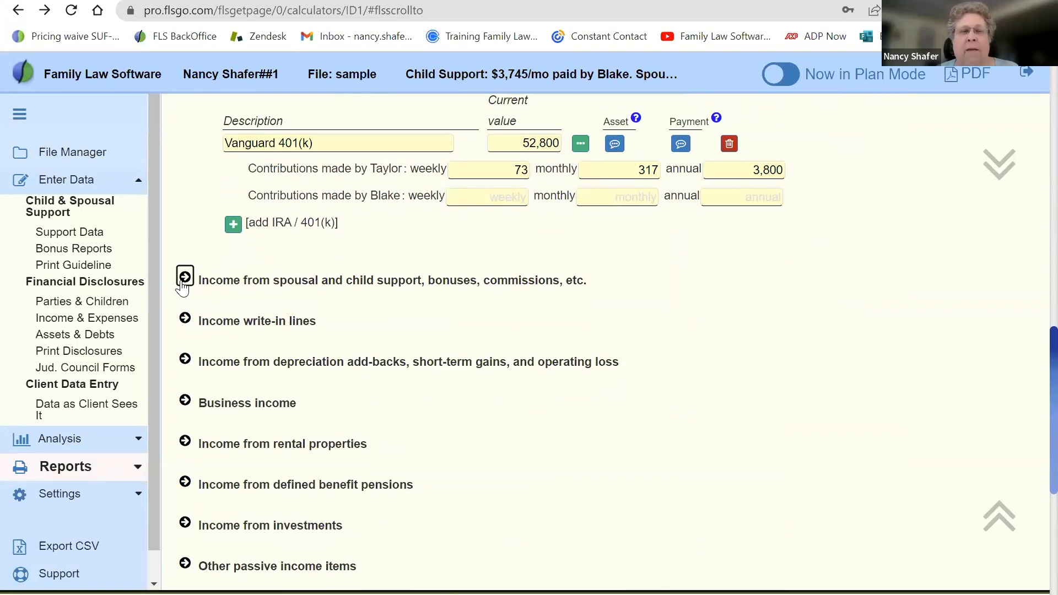
scroll(182, 287, down, 8)
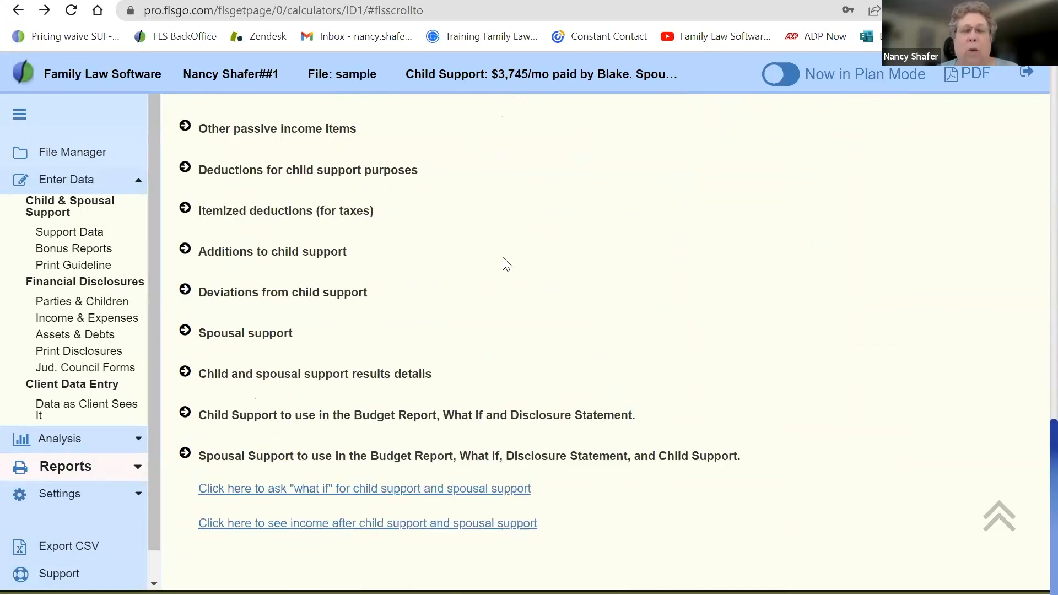
scroll(507, 264, up, 15)
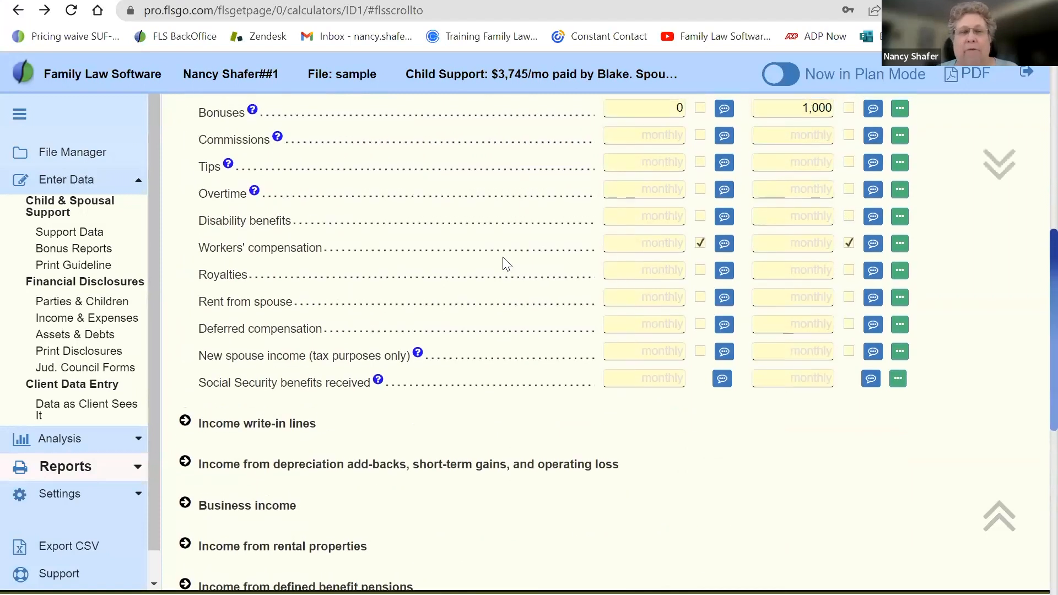
scroll(507, 265, down, 3)
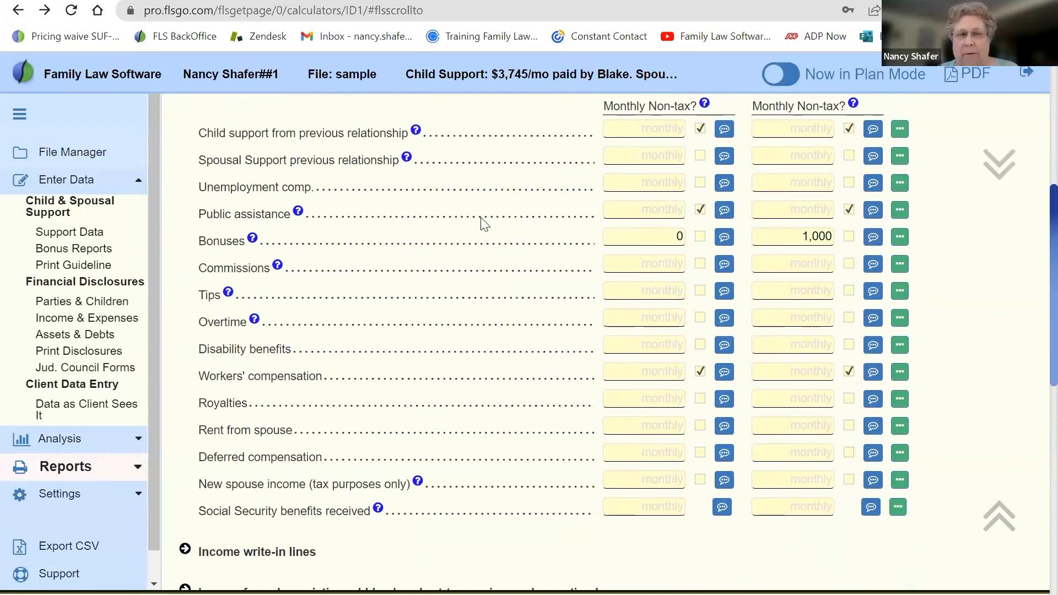
- Examine the bonuses, commissions, tips and overtime lines and the detail page for child support from a previous relationship
drag(213, 241, 929, 326)
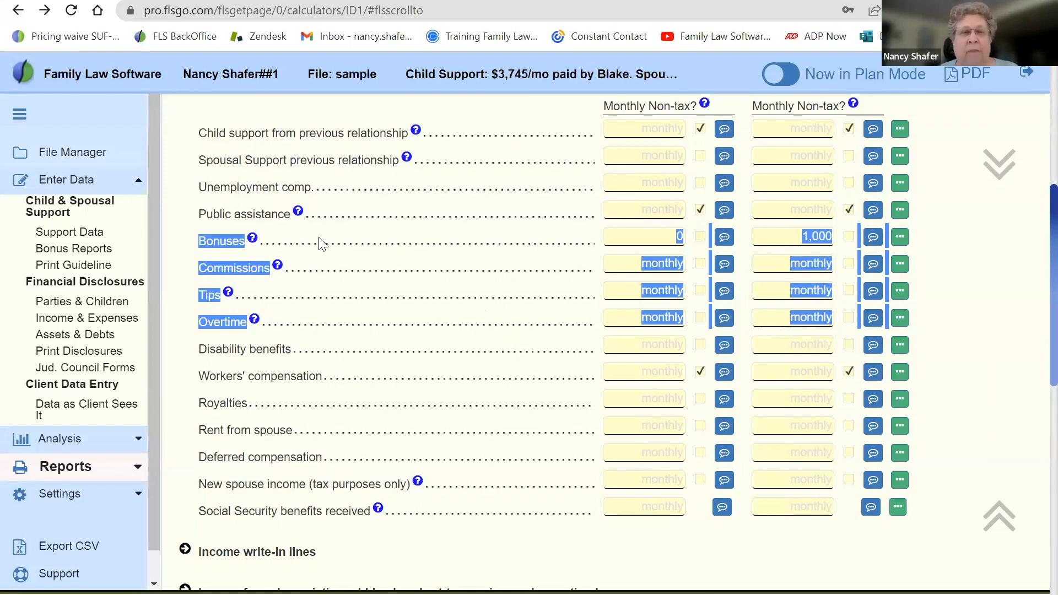
drag(199, 132, 399, 150)
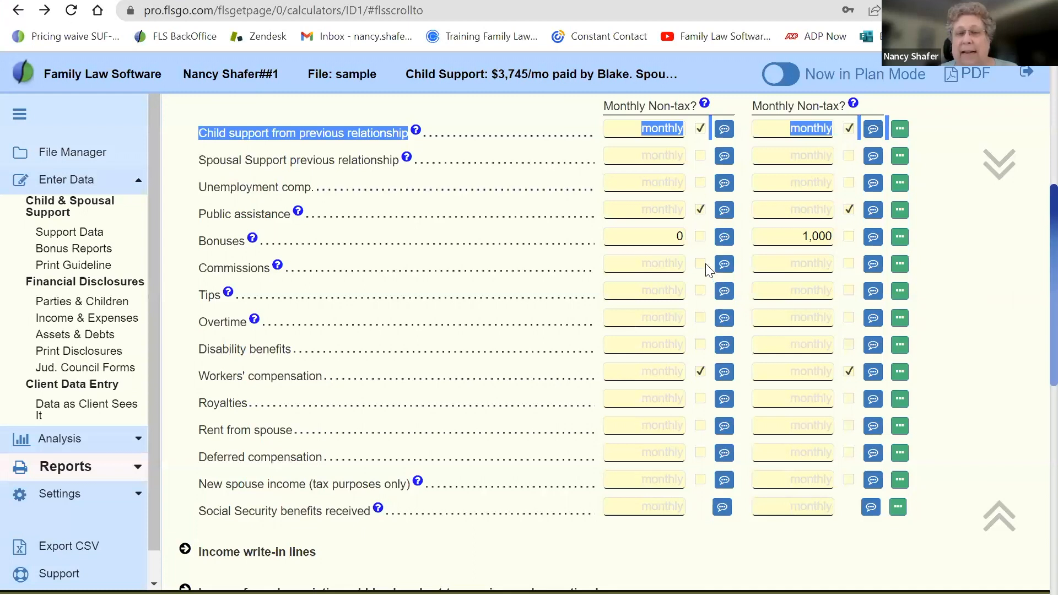
click(961, 160)
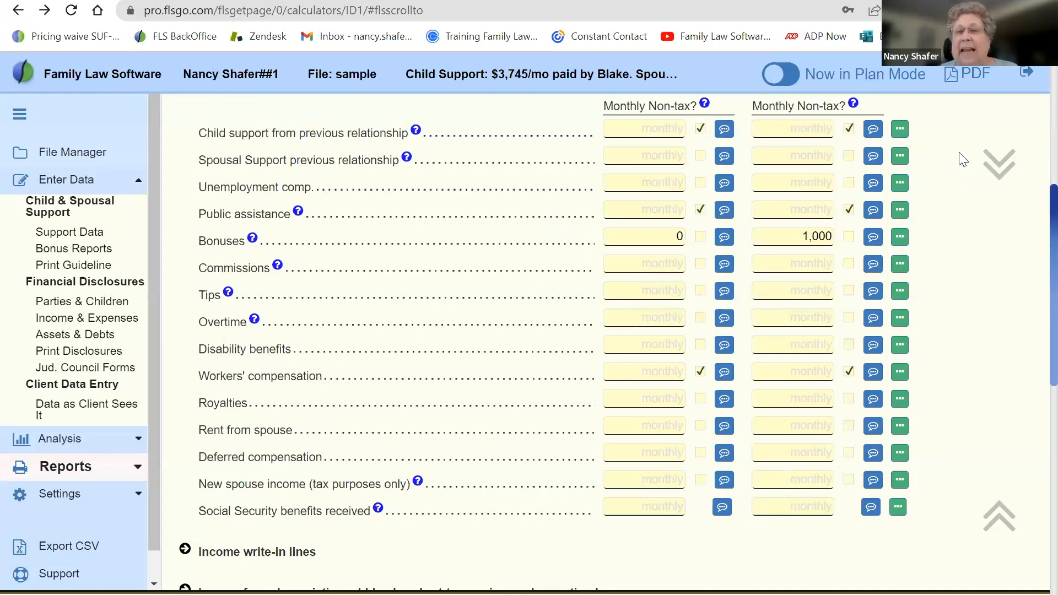
click(899, 130)
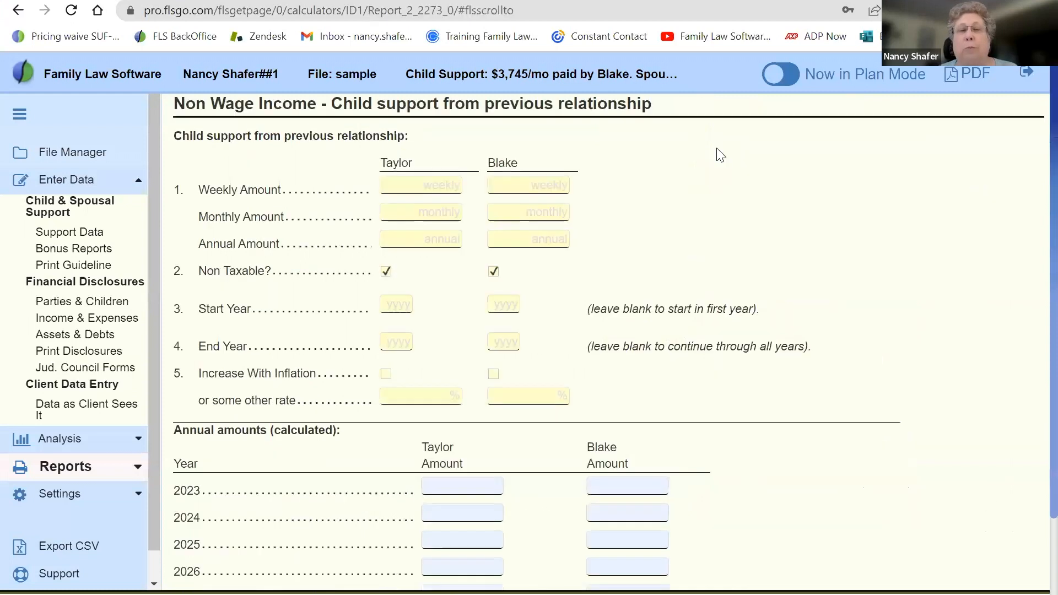
click(18, 10)
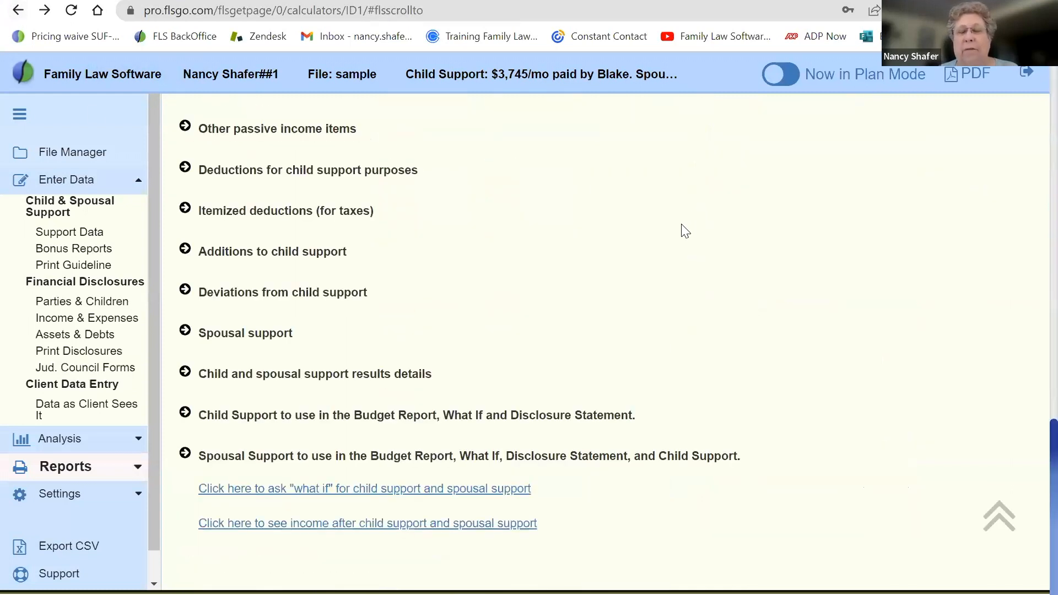
- Open the detail page of the Bonuses line in the non-wage income section
scroll(685, 231, up, 7)
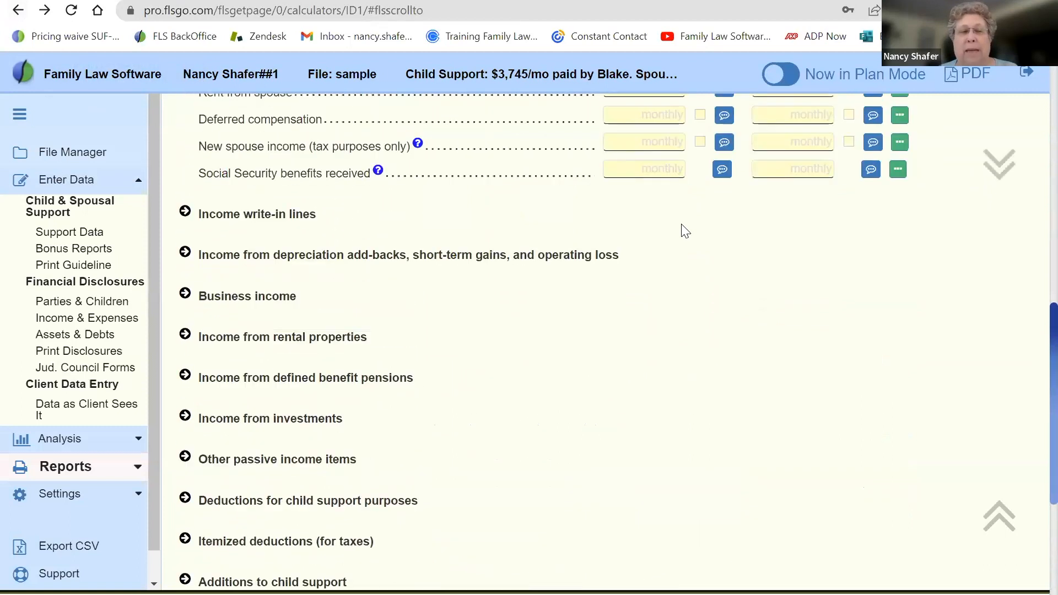
scroll(682, 225, up, 6)
scroll(683, 224, down, 1)
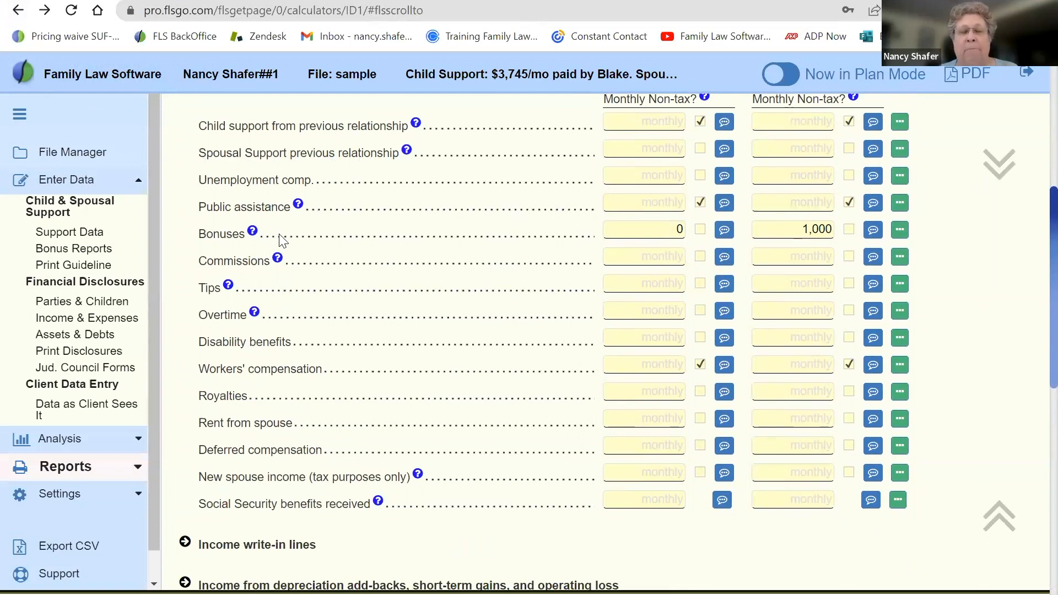
click(897, 230)
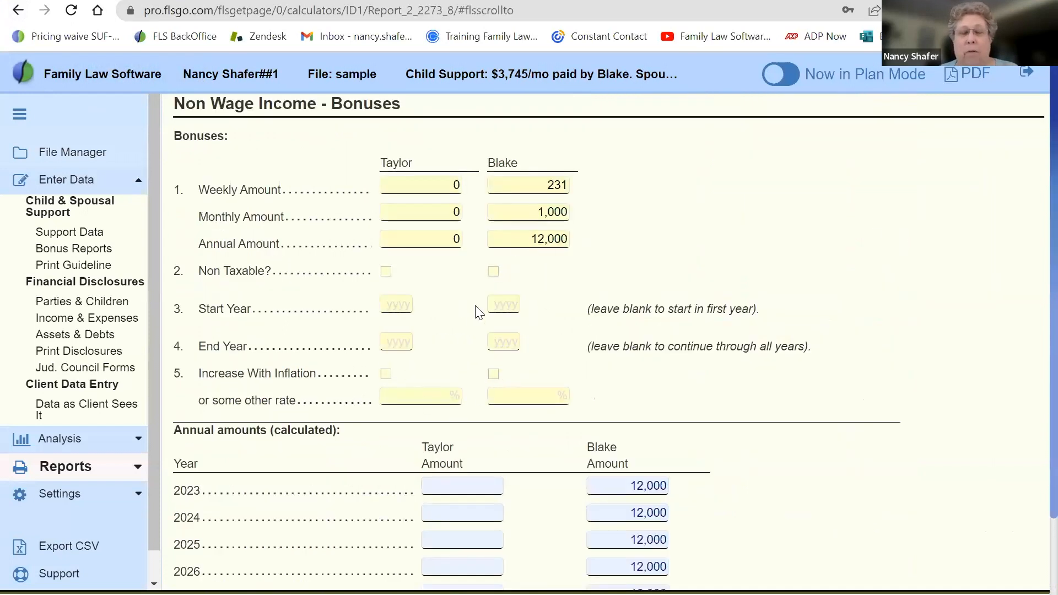
drag(179, 106, 432, 111)
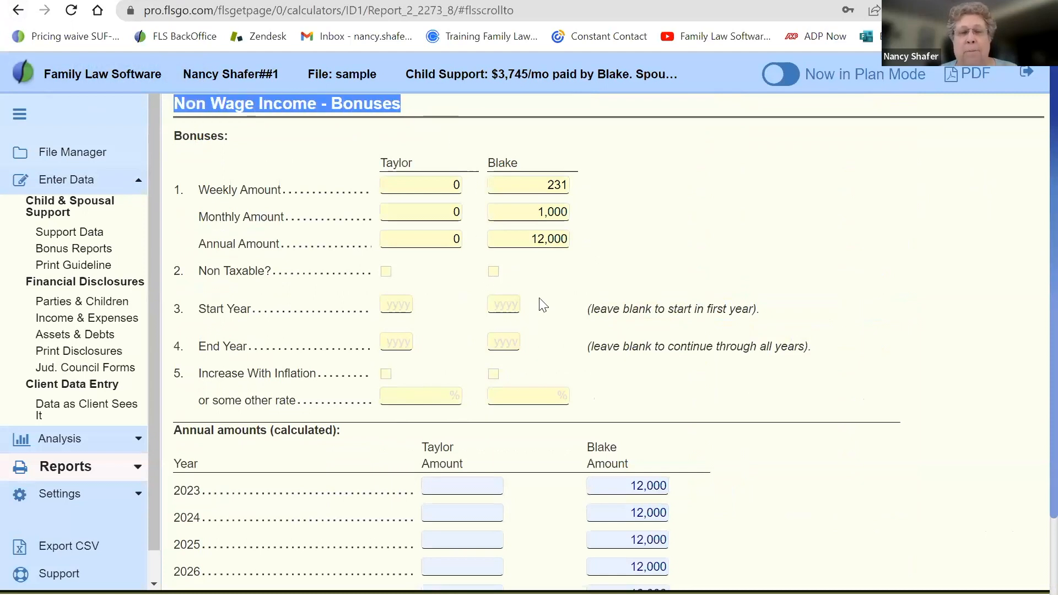
- Set the second party's bonus start year to 2024 and end year to 2030, and check the calculated annual amounts
click(503, 304)
text(2024)
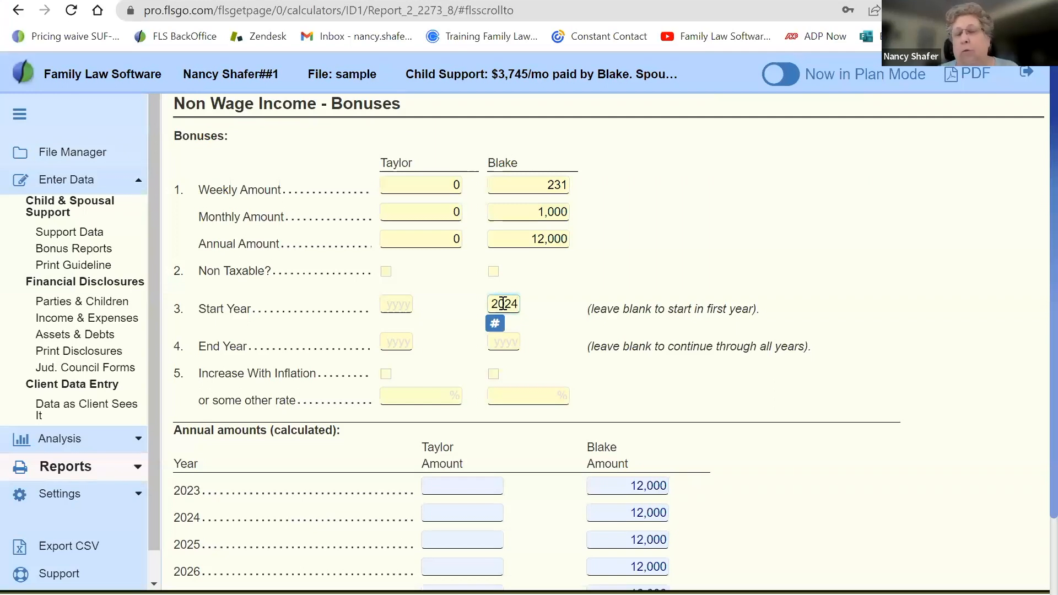
key(Tab)
key(Tab)
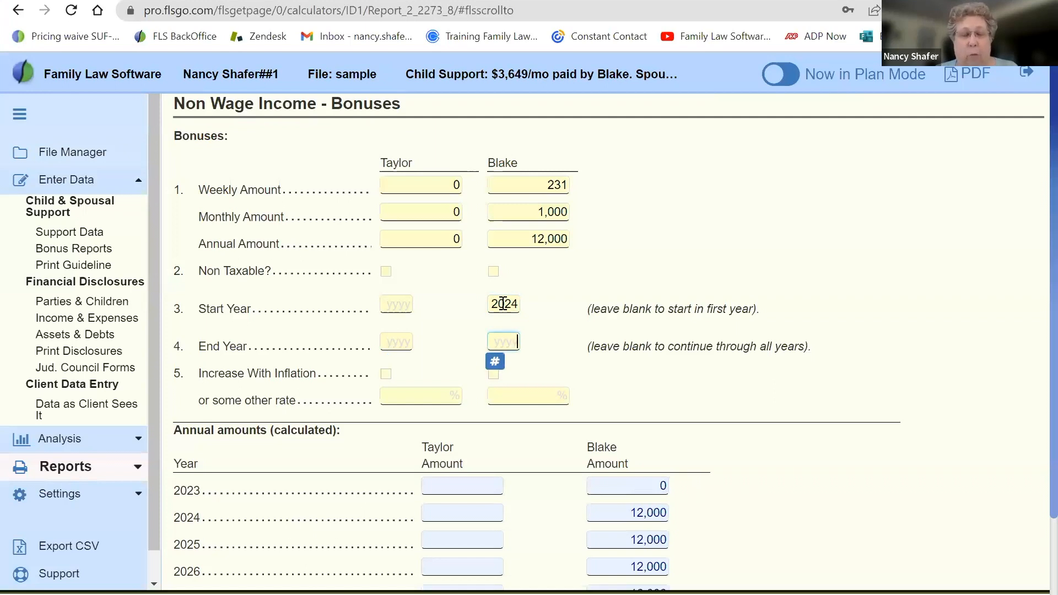
text(20)
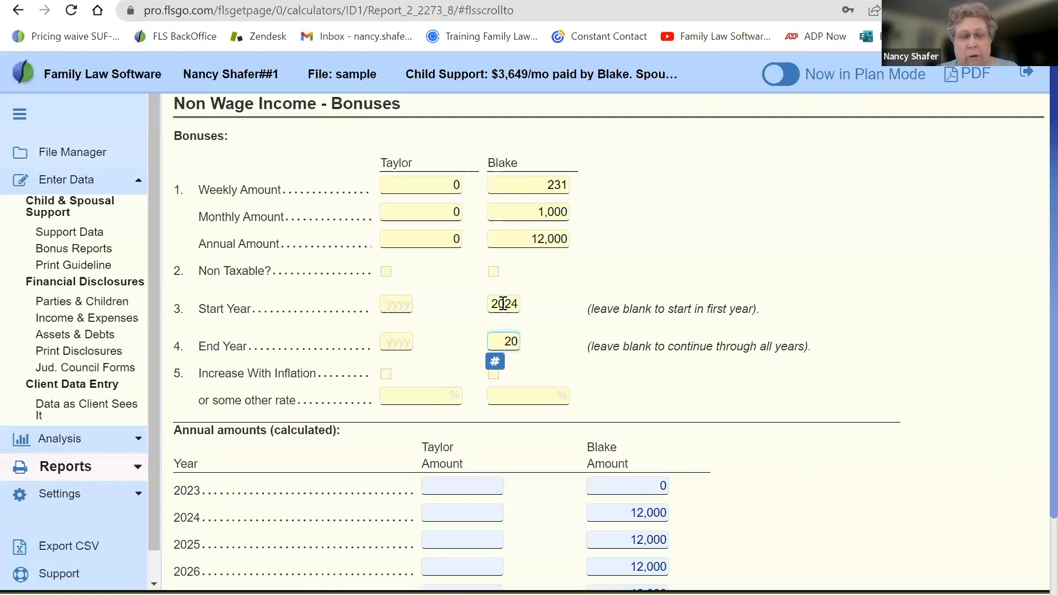
text(3)
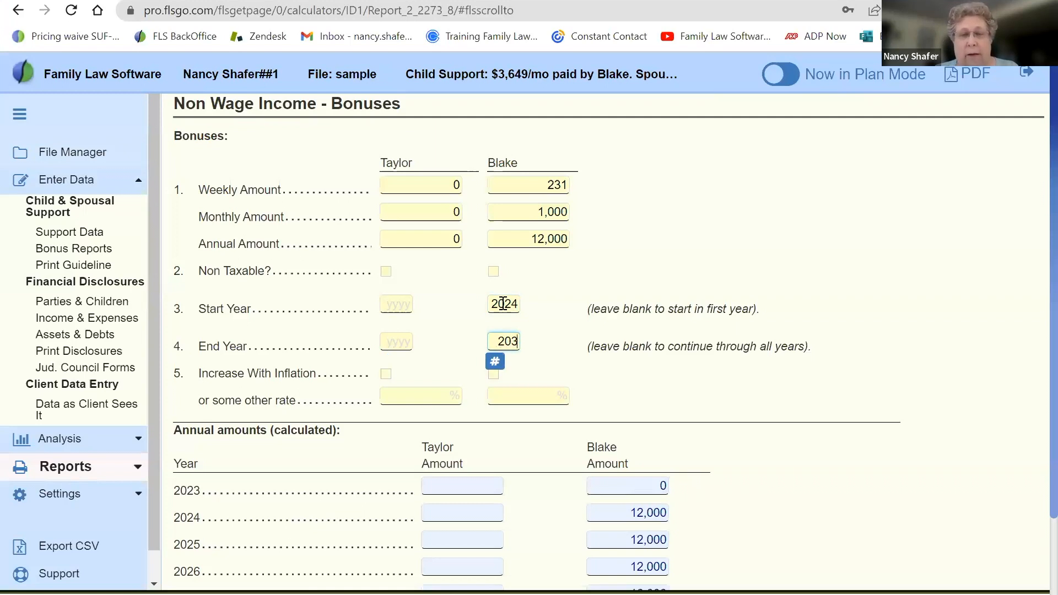
text(0)
key(Tab)
key(Tab)
key(Tab)
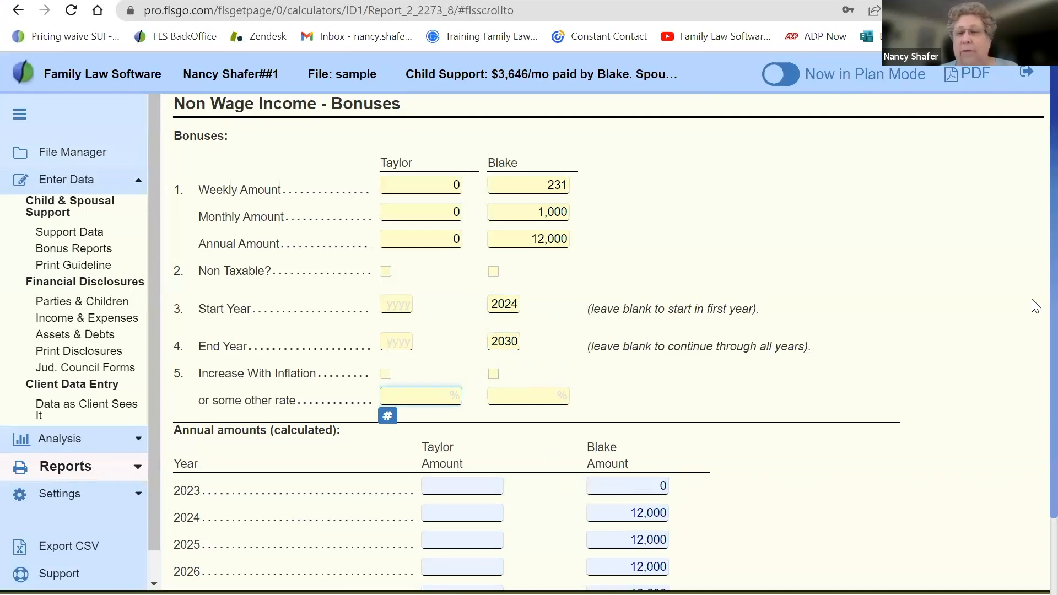
scroll(1033, 342, down, 3)
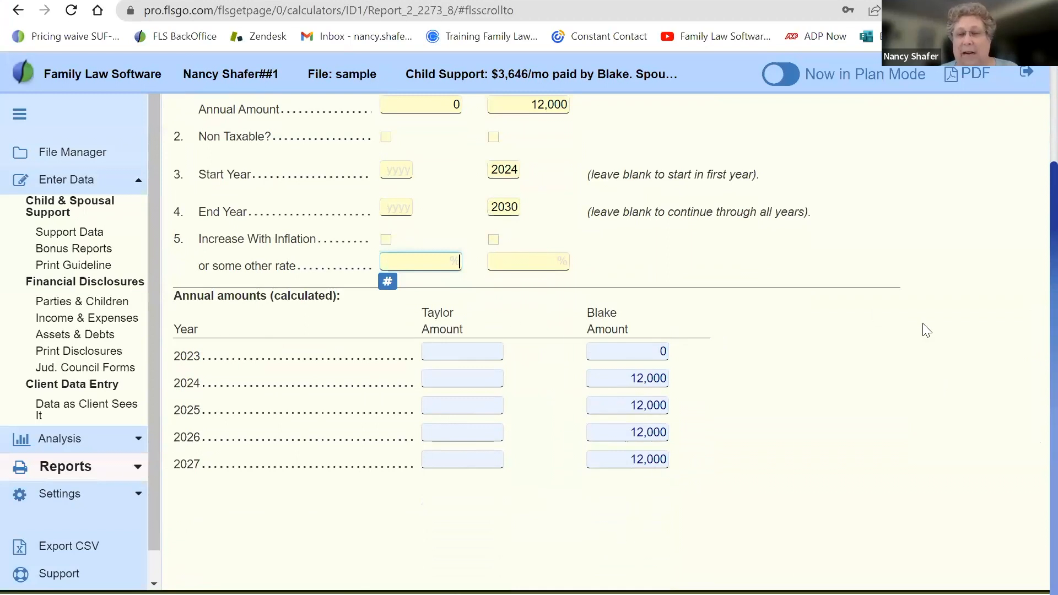
scroll(1032, 229, up, 3)
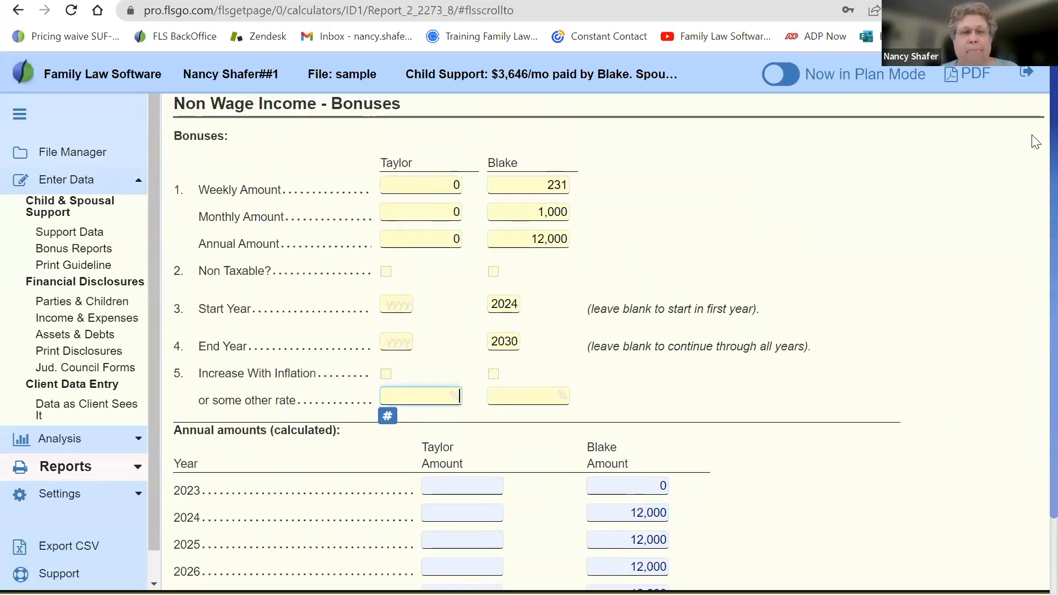
- Return to Support Data and examine the remaining income lines down to New spouse income (tax purposes only)
click(65, 243)
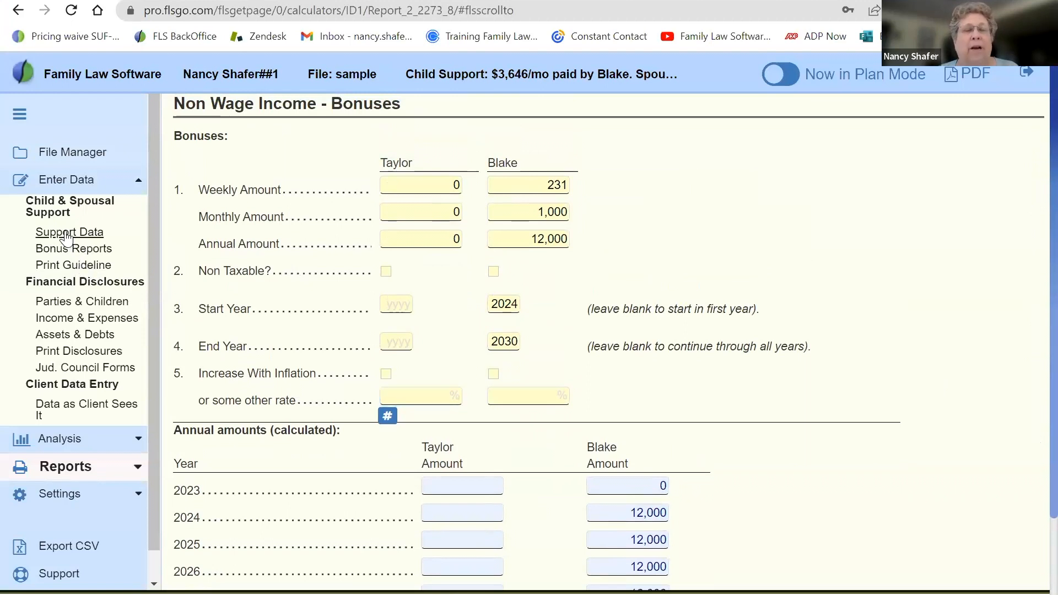
click(65, 236)
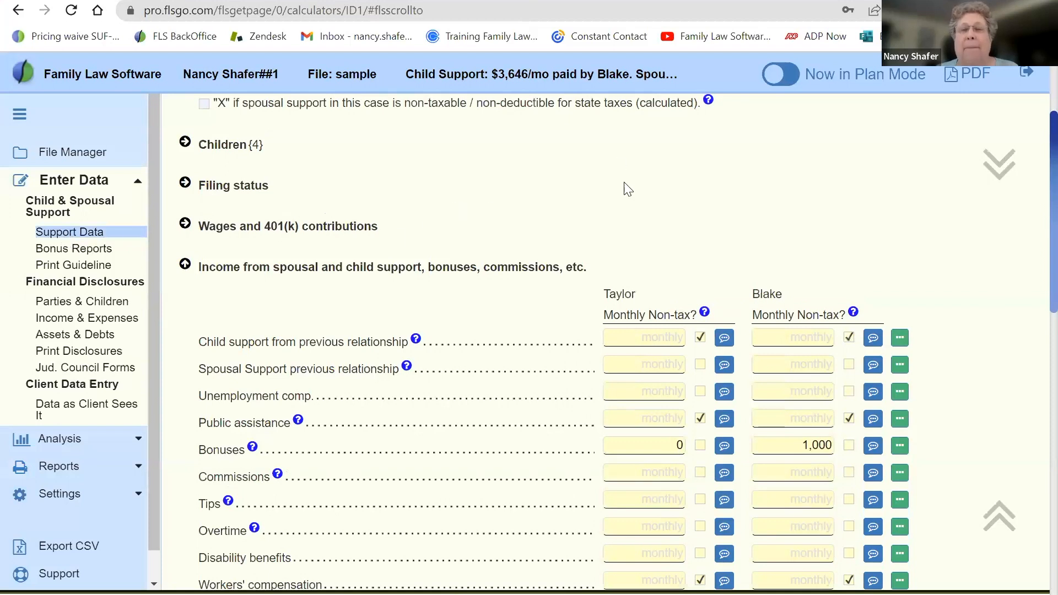
scroll(624, 191, down, 2)
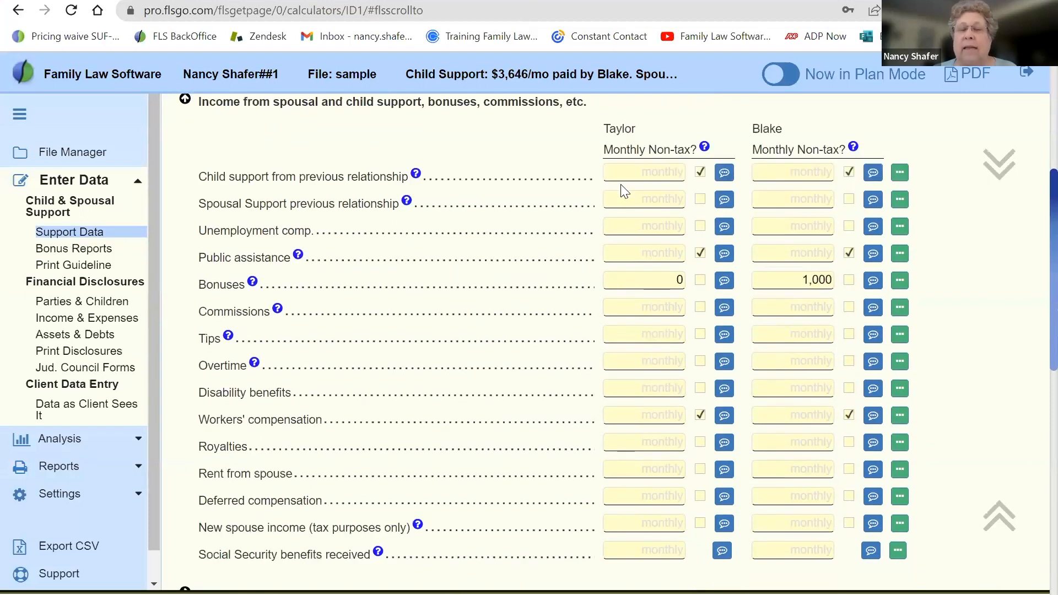
scroll(624, 191, down, 1)
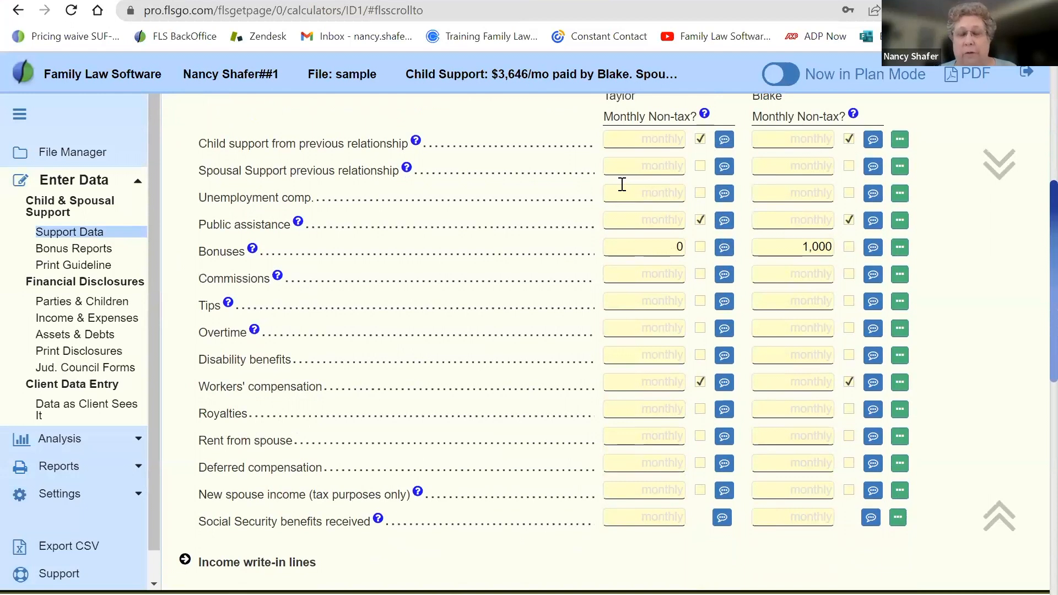
scroll(621, 184, down, 1)
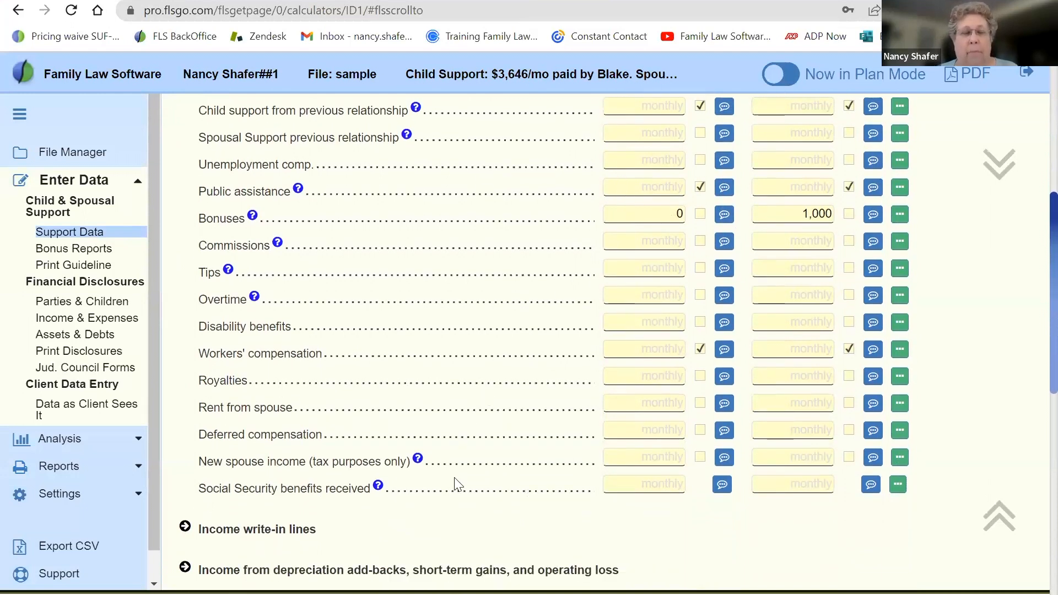
scroll(455, 485, down, 2)
drag(194, 402, 472, 401)
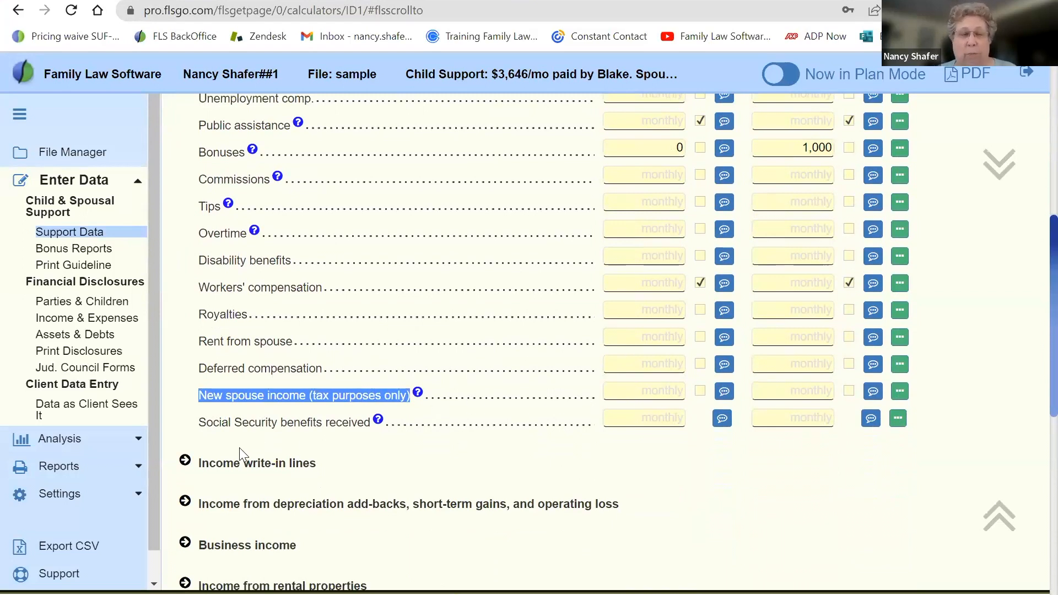
- In the income write-in lines, set the first party's Gifts from Parents to 1000 monthly and mark it non-taxable
click(187, 461)
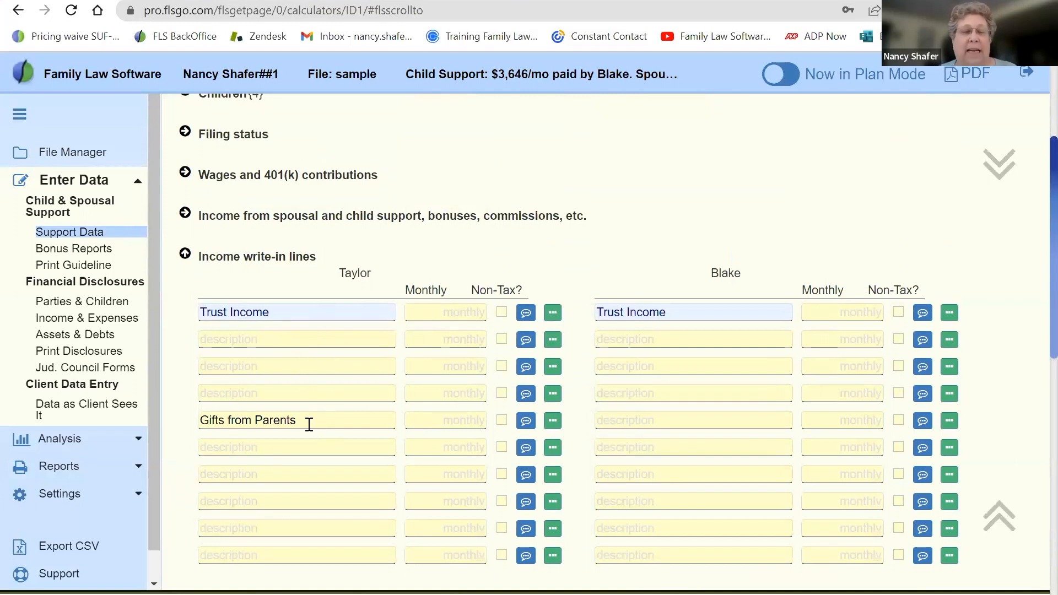
click(438, 418)
text(1000)
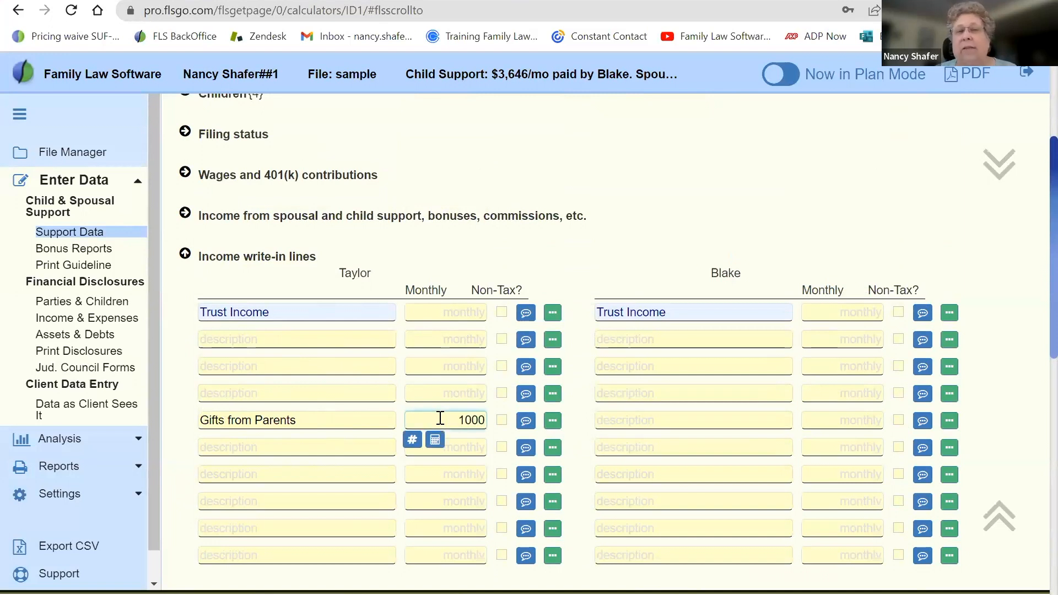
key(Tab)
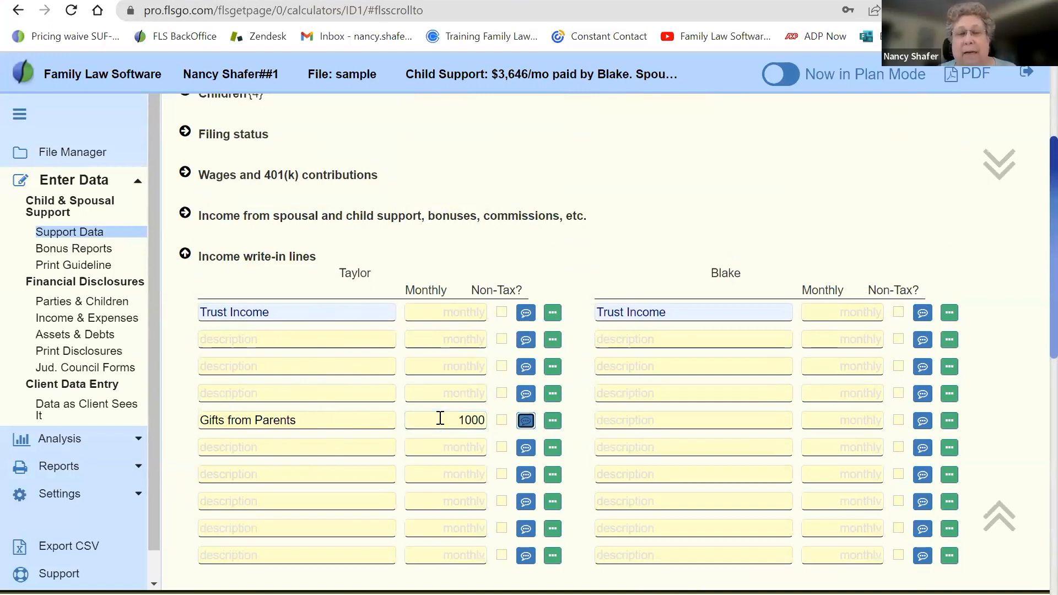
click(503, 421)
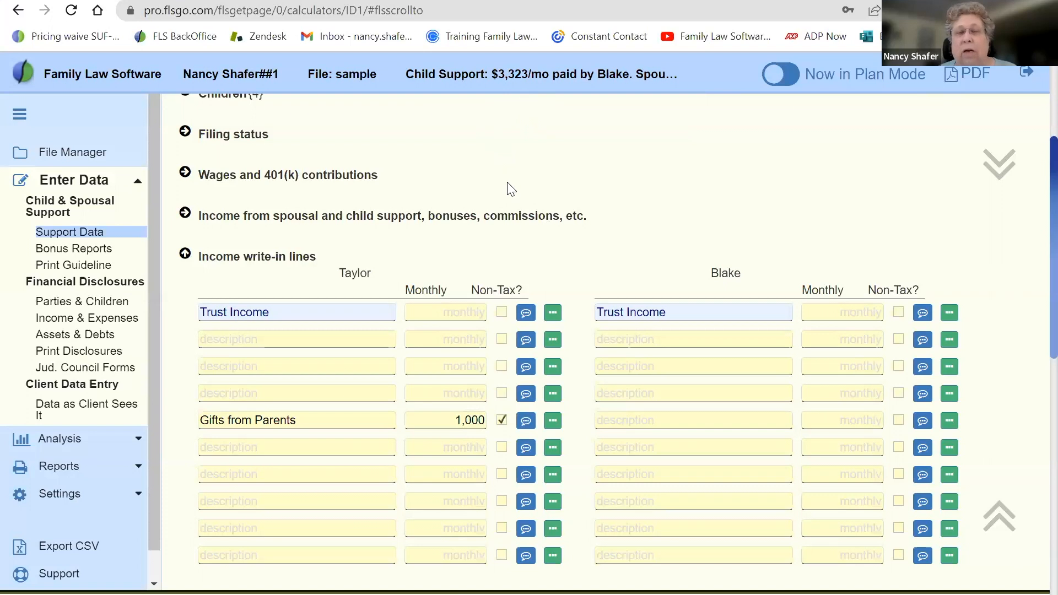
- Remove the monthly amount and non-tax mark from Gifts from Parents and collapse the income write-in lines
click(503, 421)
drag(444, 425, 503, 421)
key(BackSpace)
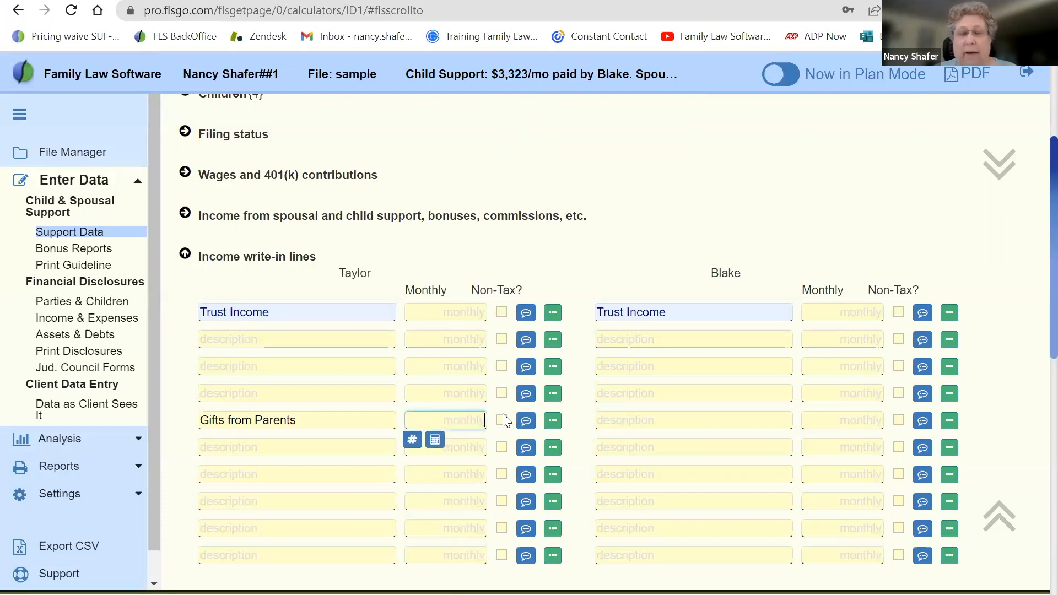
click(506, 250)
click(184, 255)
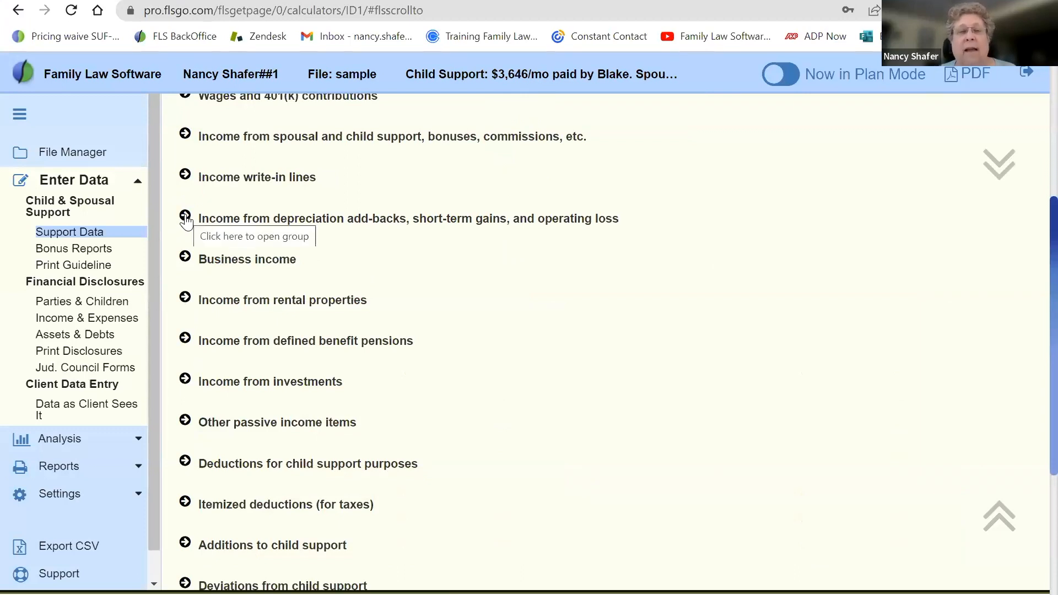
- Examine the added back depreciation, short term capital gains and operating loss lines, and collapse their section
click(186, 218)
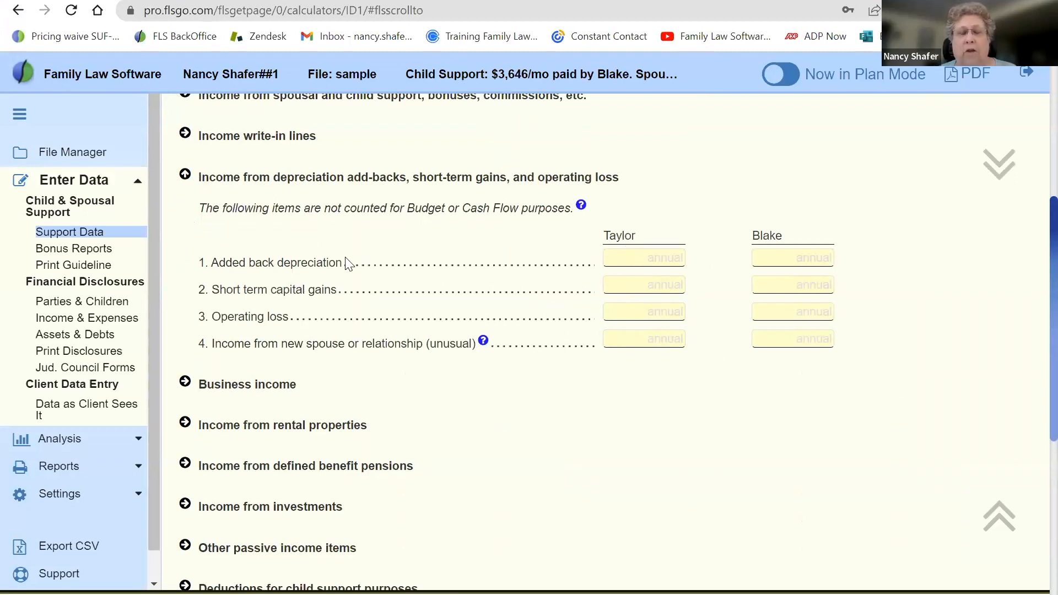
drag(212, 262, 372, 266)
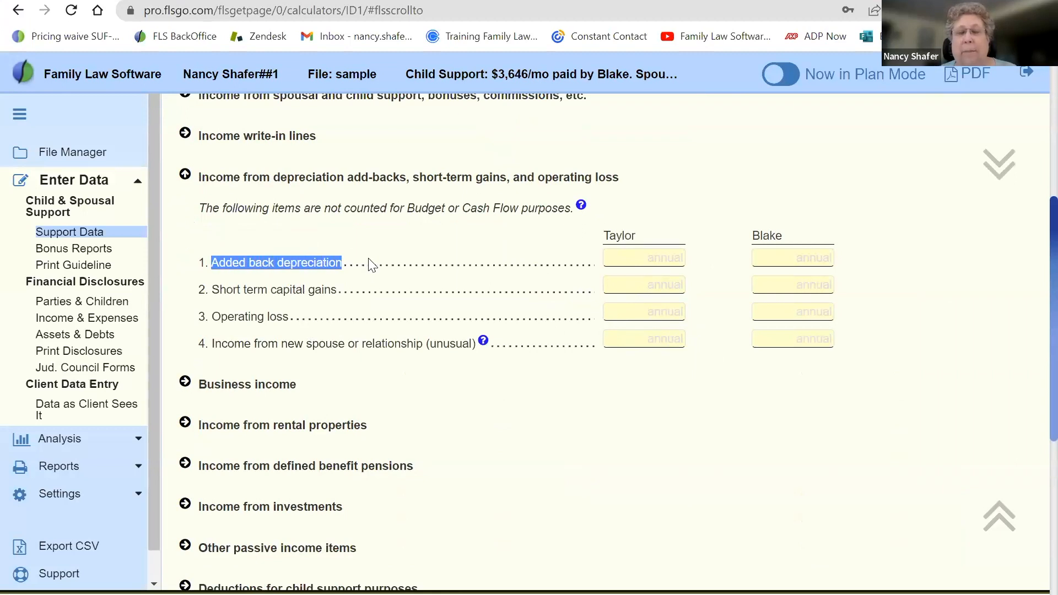
drag(214, 290, 406, 296)
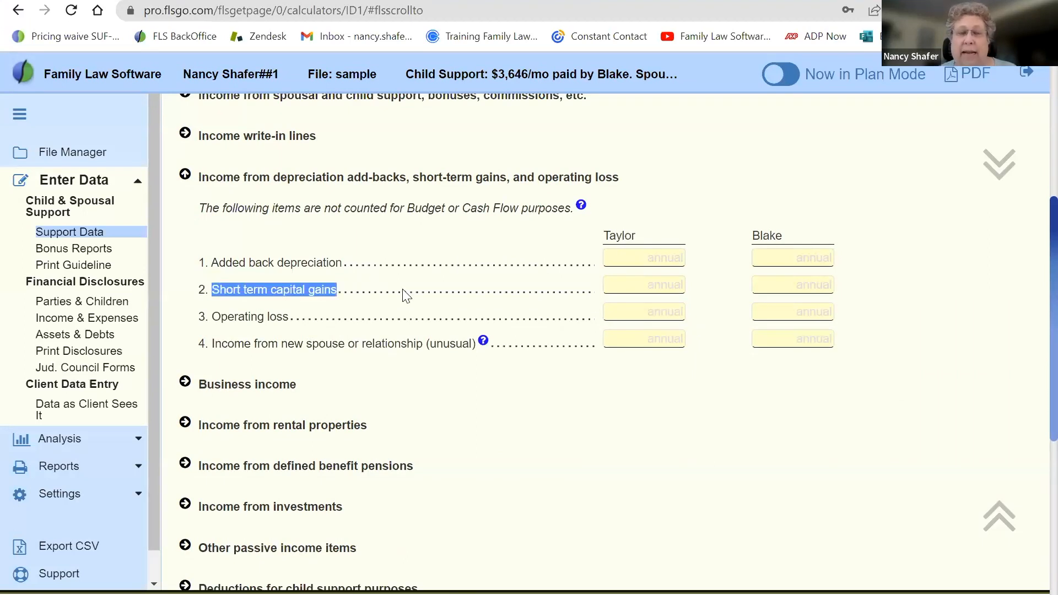
drag(212, 315, 361, 306)
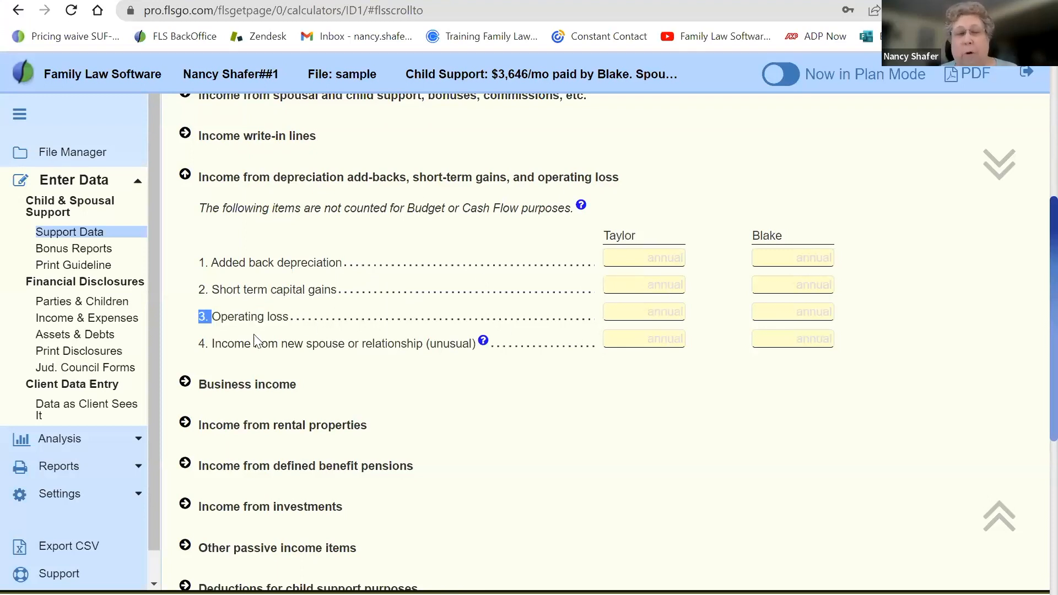
drag(288, 317, 208, 316)
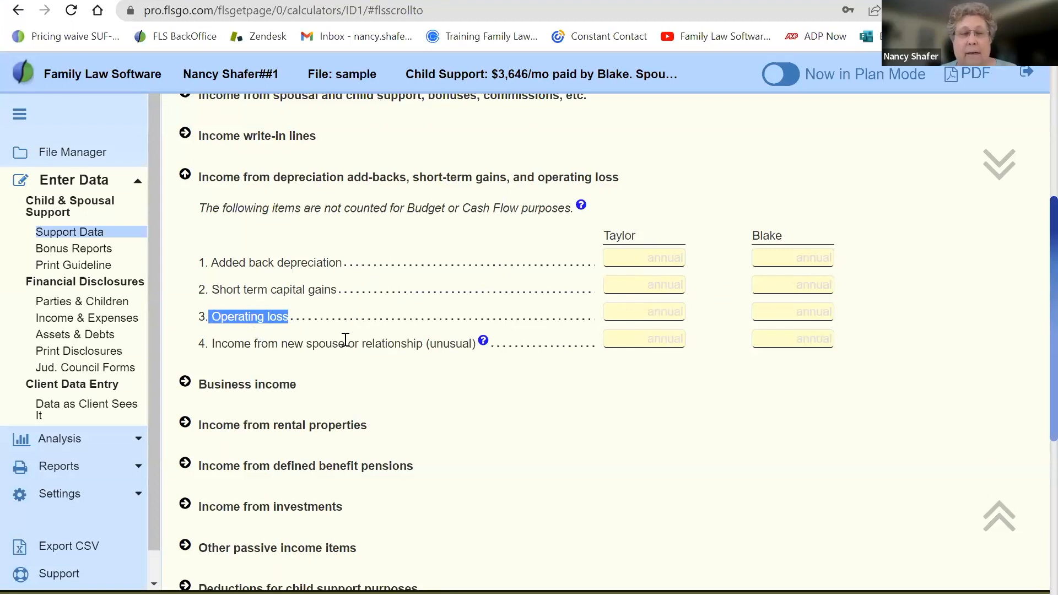
click(186, 176)
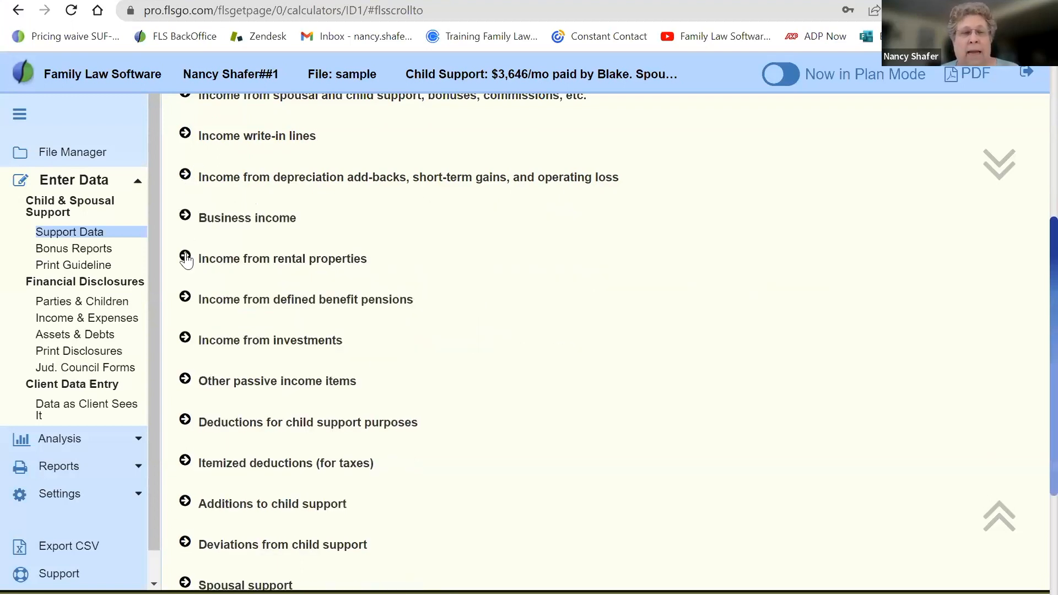
- From the income from rental properties section, open the listed property's details and mark it as a rental income property
click(186, 258)
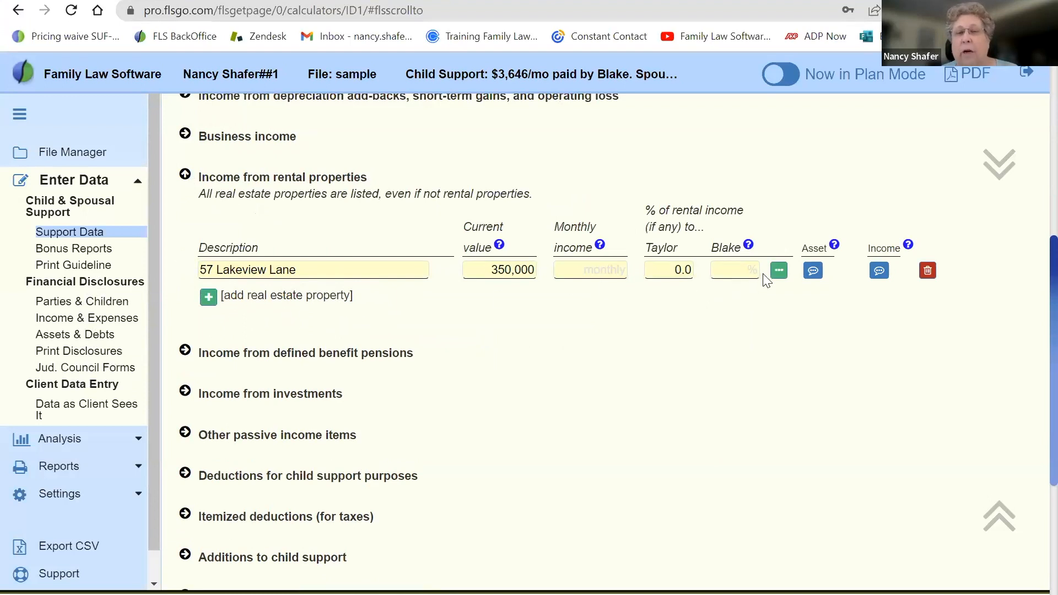
click(778, 270)
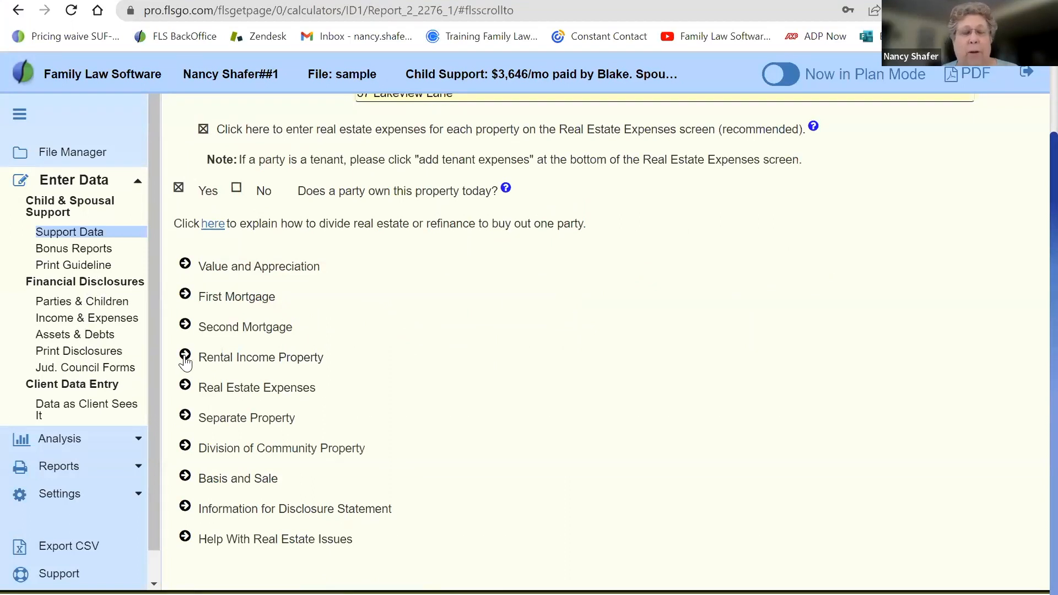
drag(199, 357, 368, 354)
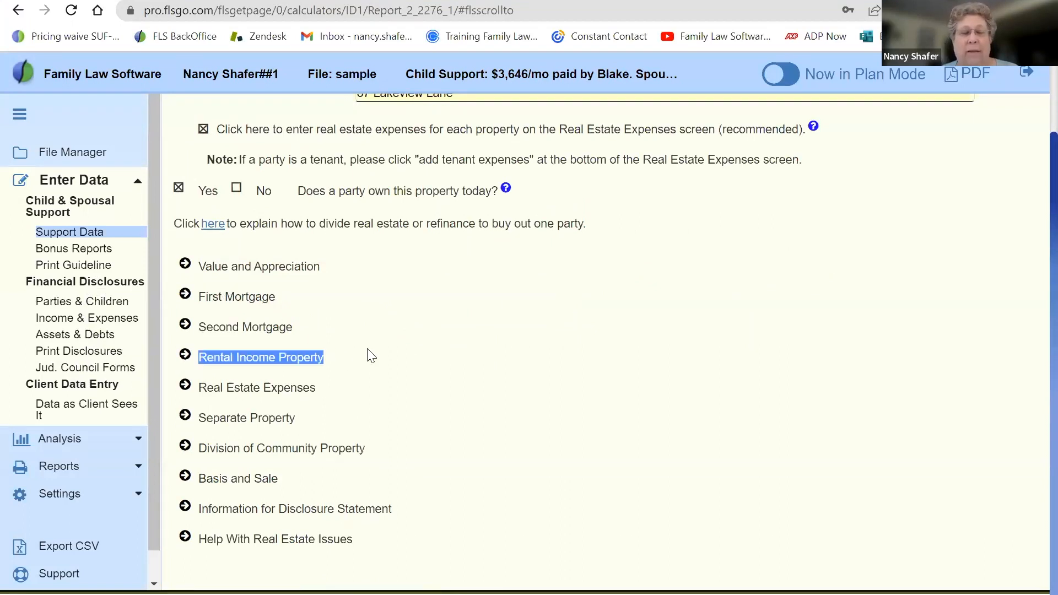
click(185, 354)
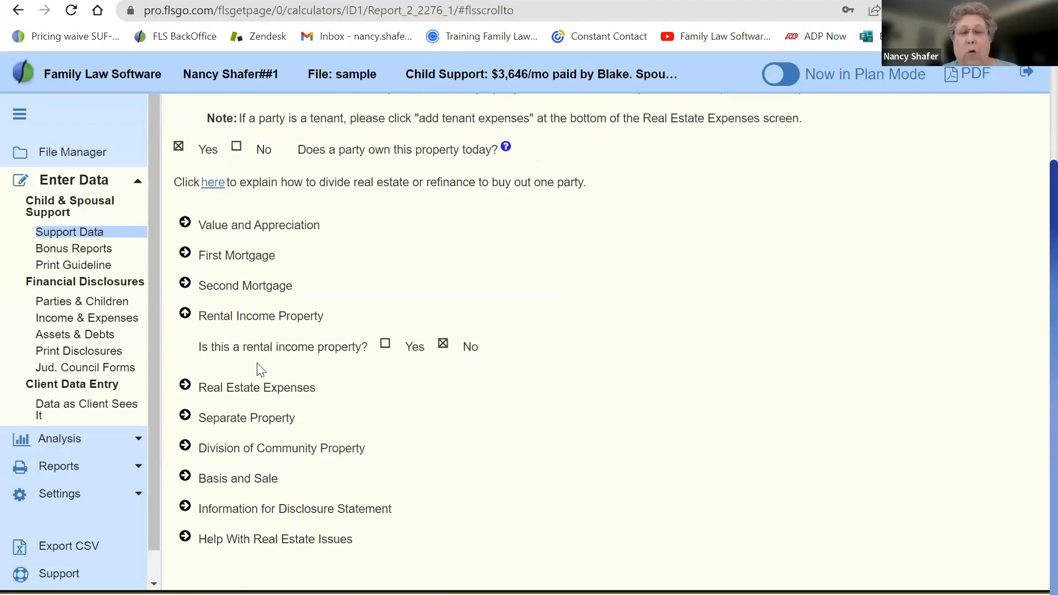
click(385, 344)
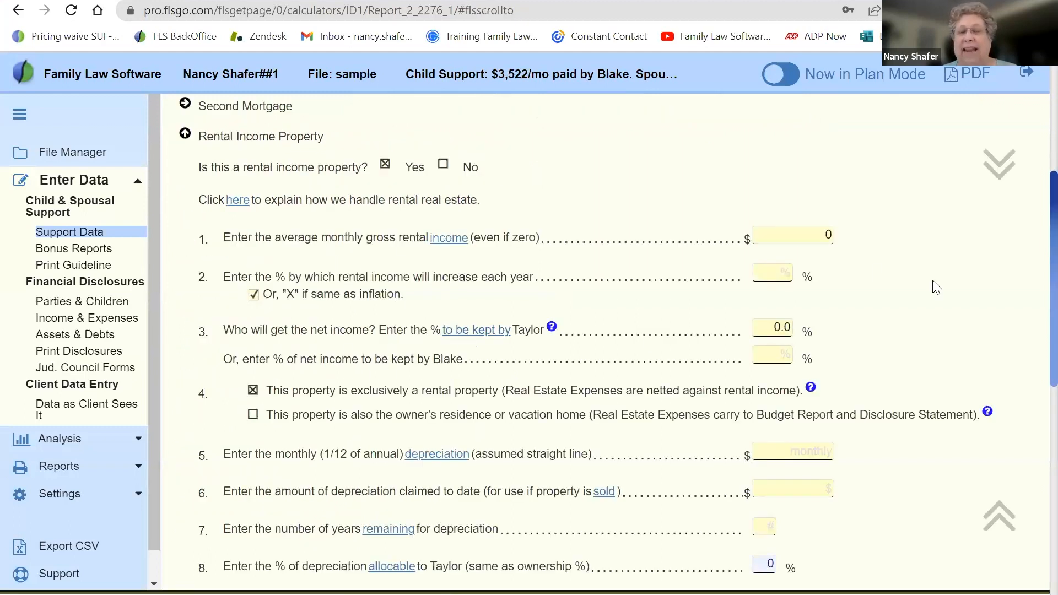
- Examine the property's Rental Property Results for 2023, including both parties' taxable income
scroll(939, 286, down, 3)
scroll(940, 287, down, 4)
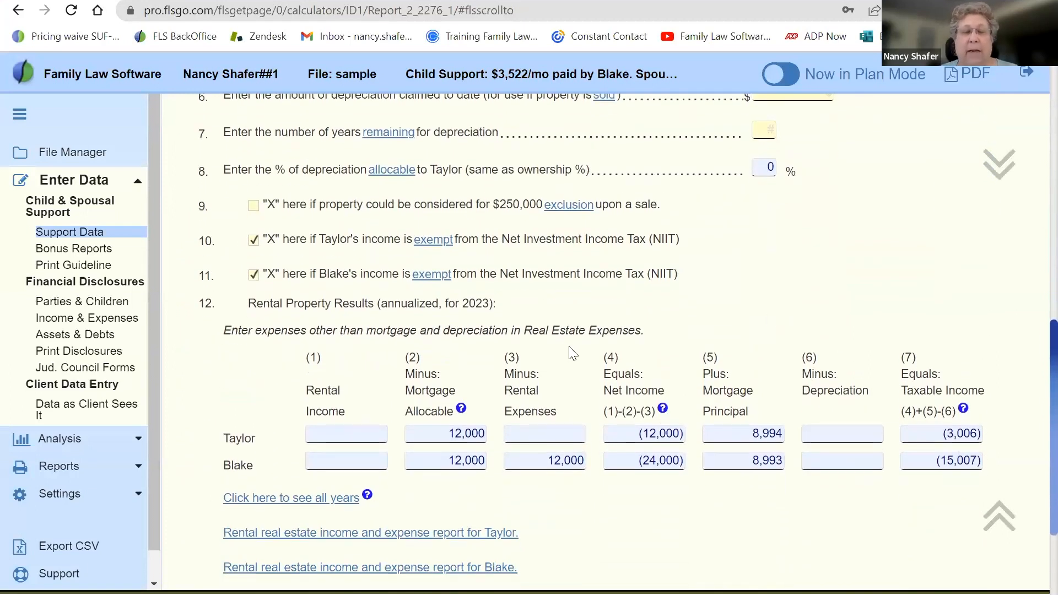
click(919, 435)
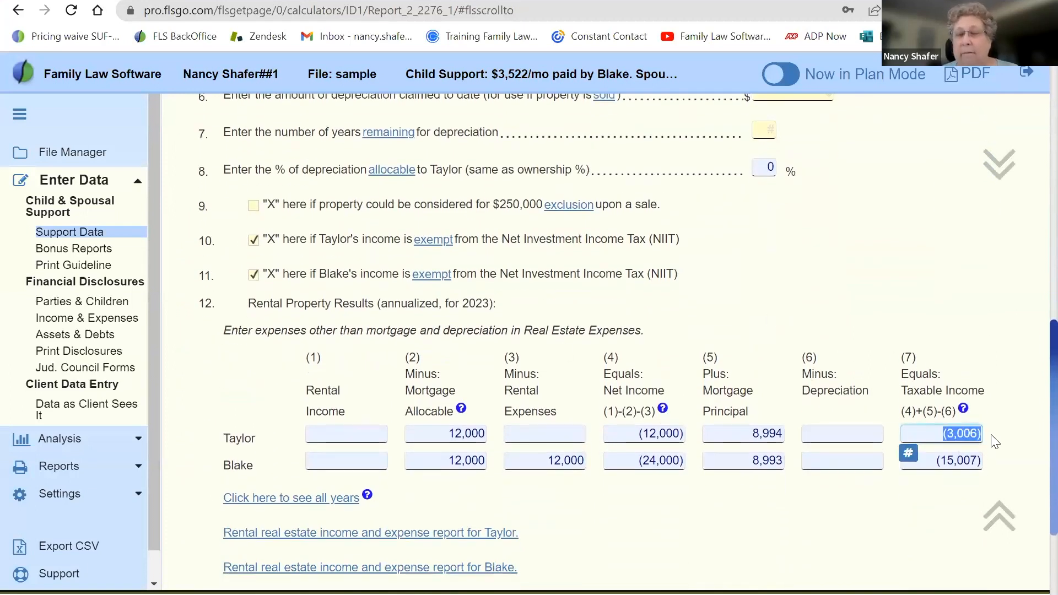
click(919, 464)
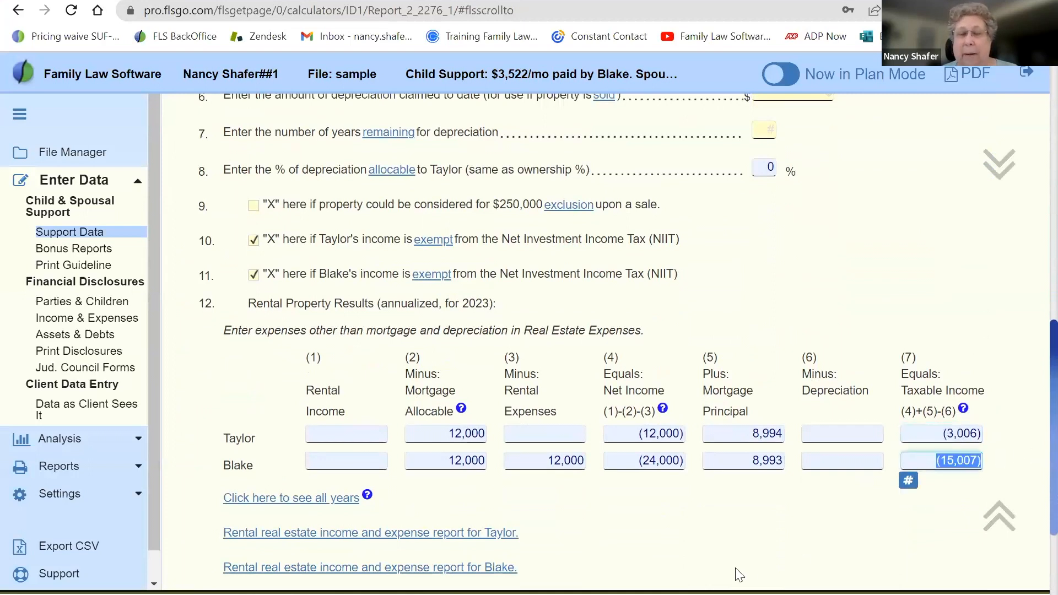
click(755, 321)
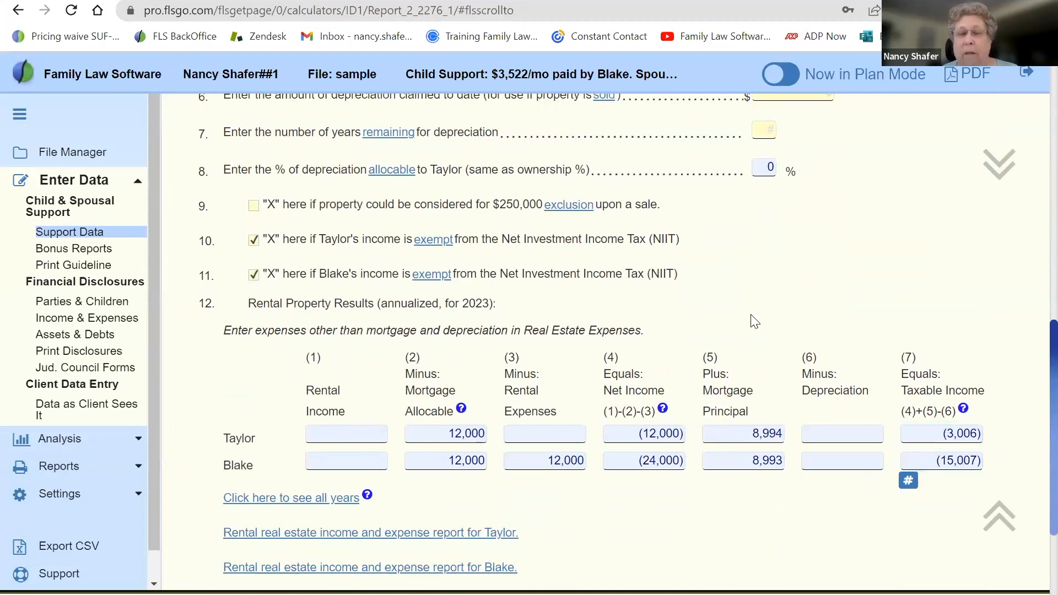
- Collapse the Rental Income Property details, return to Support Data, and collapse the income from rental properties section
scroll(755, 321, up, 7)
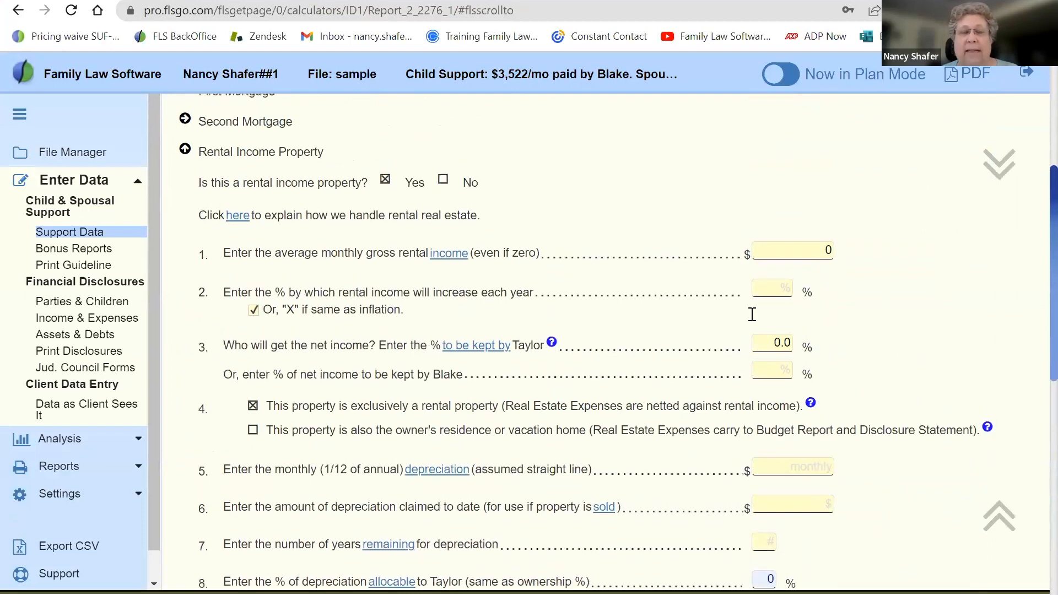
scroll(752, 314, up, 3)
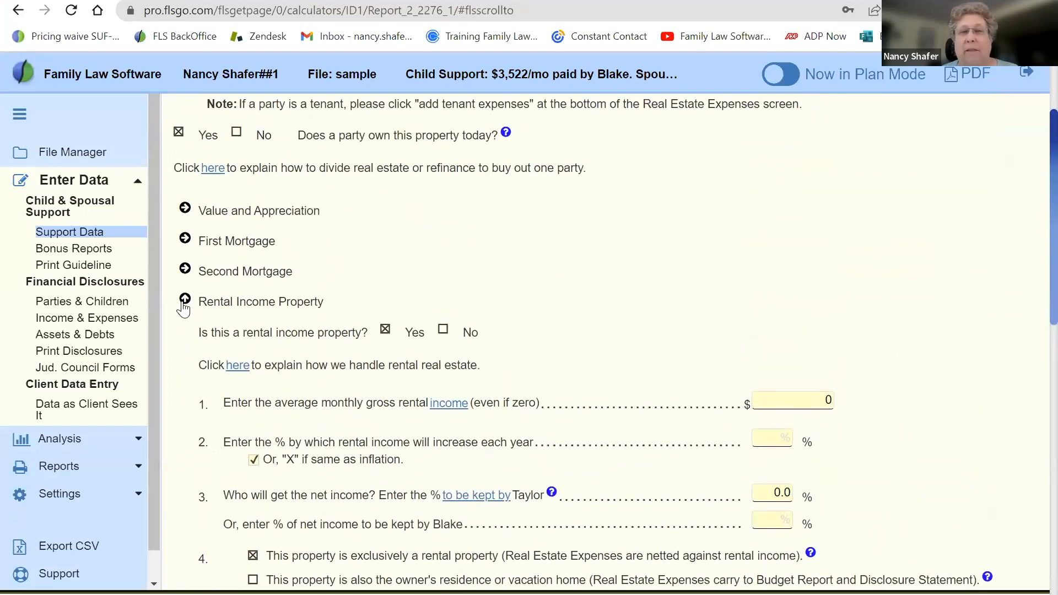
click(184, 301)
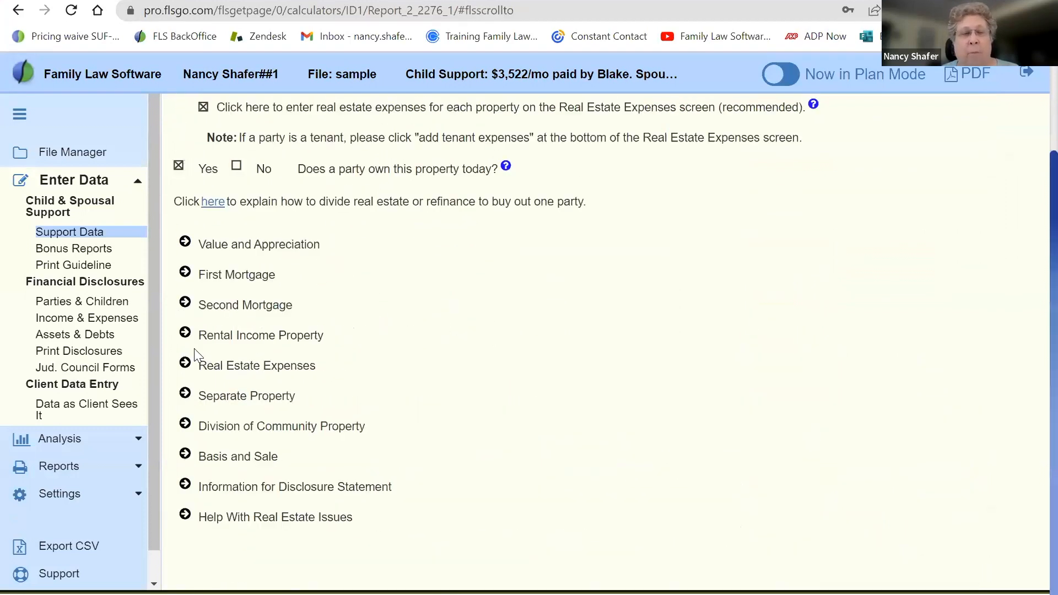
click(87, 232)
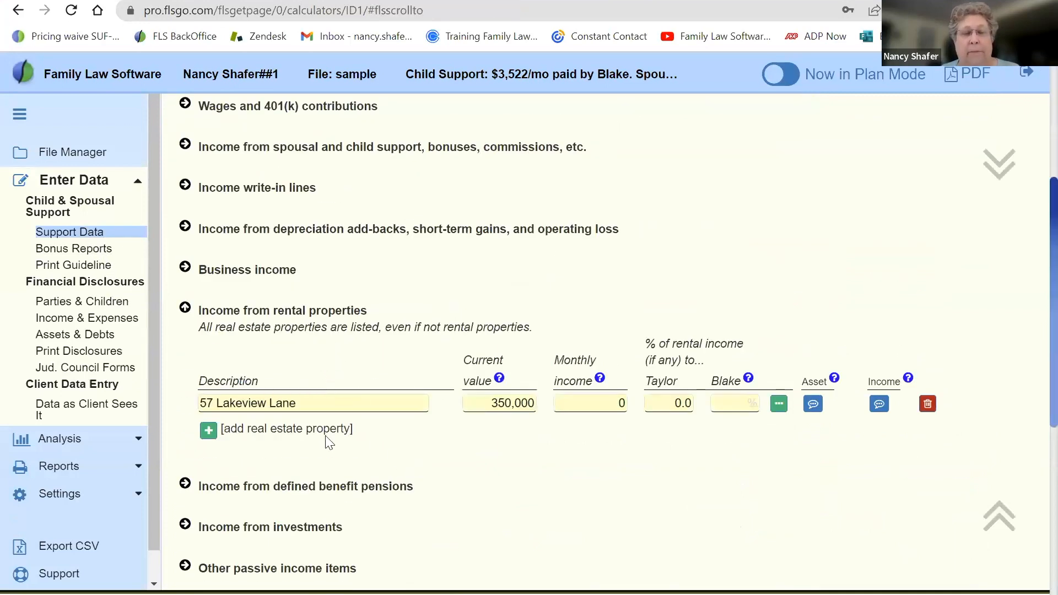
click(185, 308)
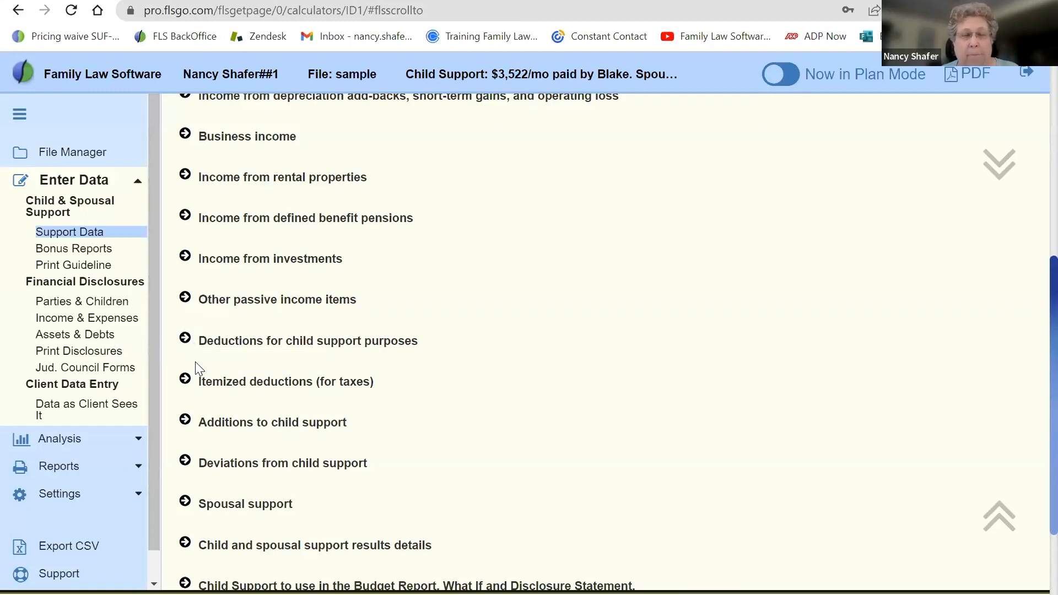
- Examine the Other passive income items and the note about income entered with associated assets, and collapse the section
click(186, 300)
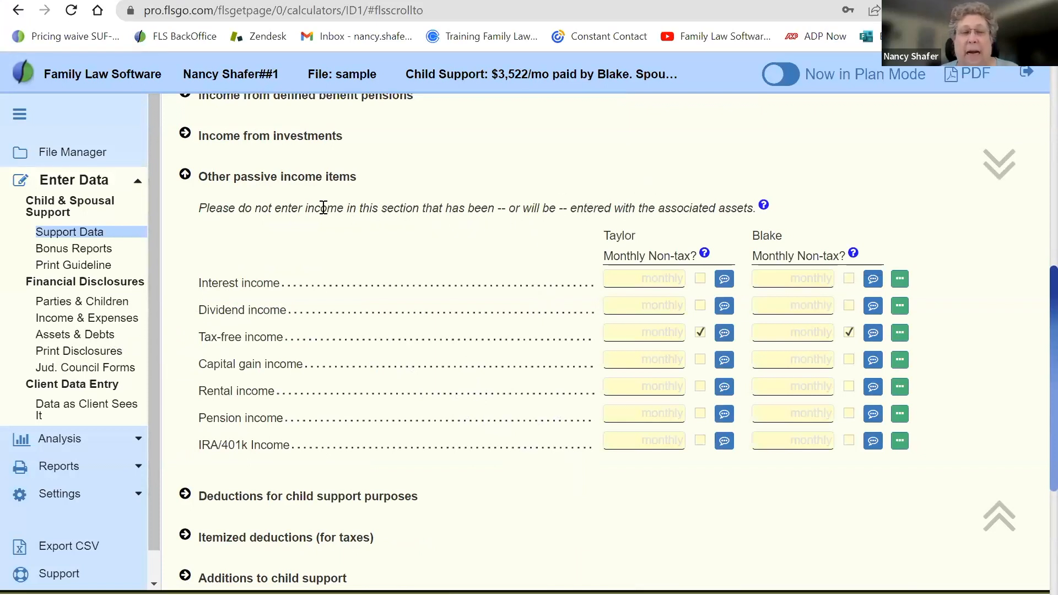
drag(303, 210, 753, 211)
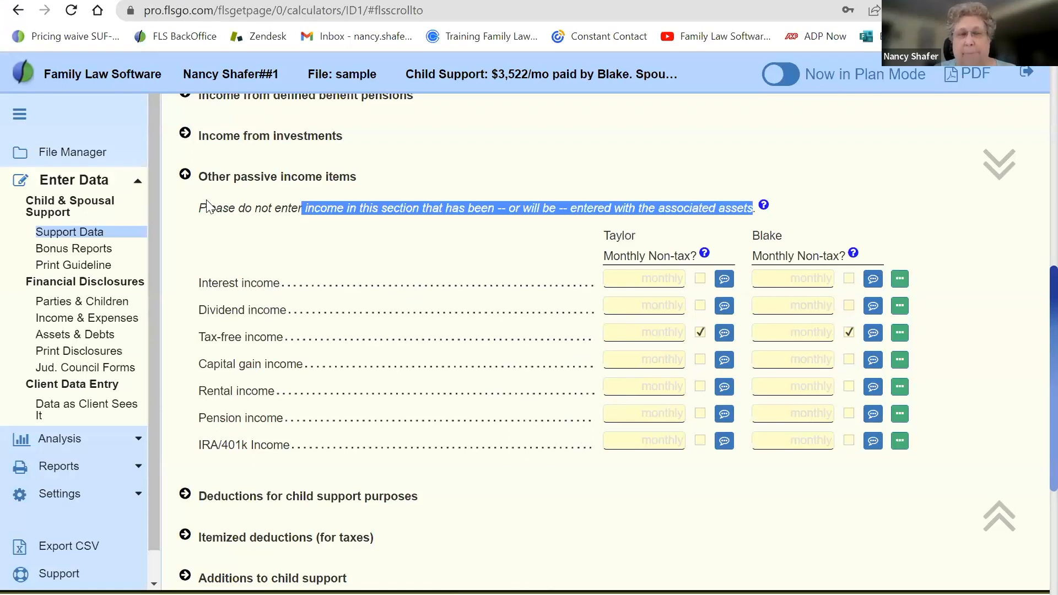
click(186, 182)
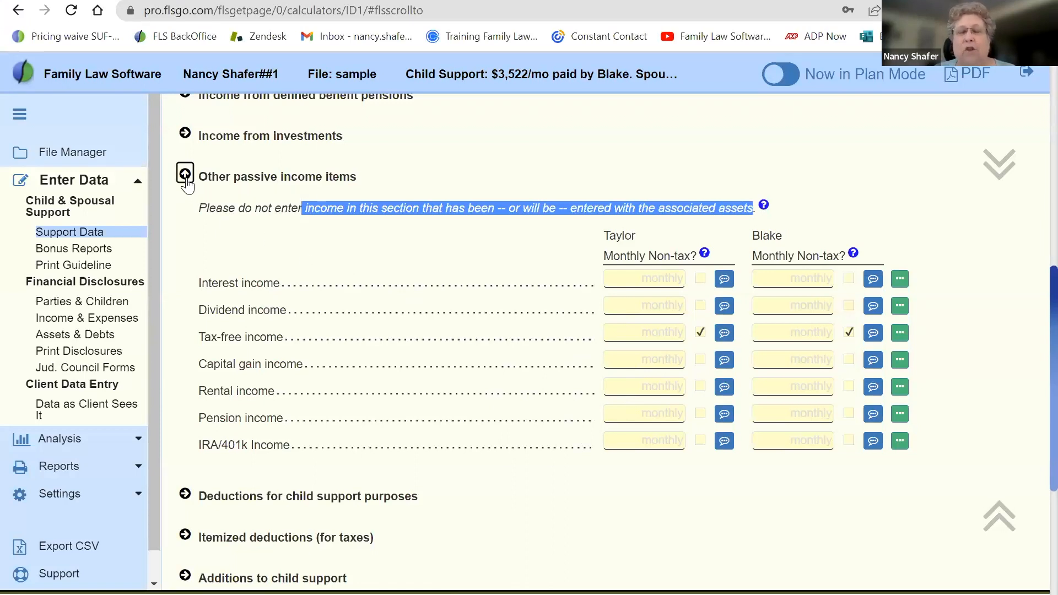
click(186, 182)
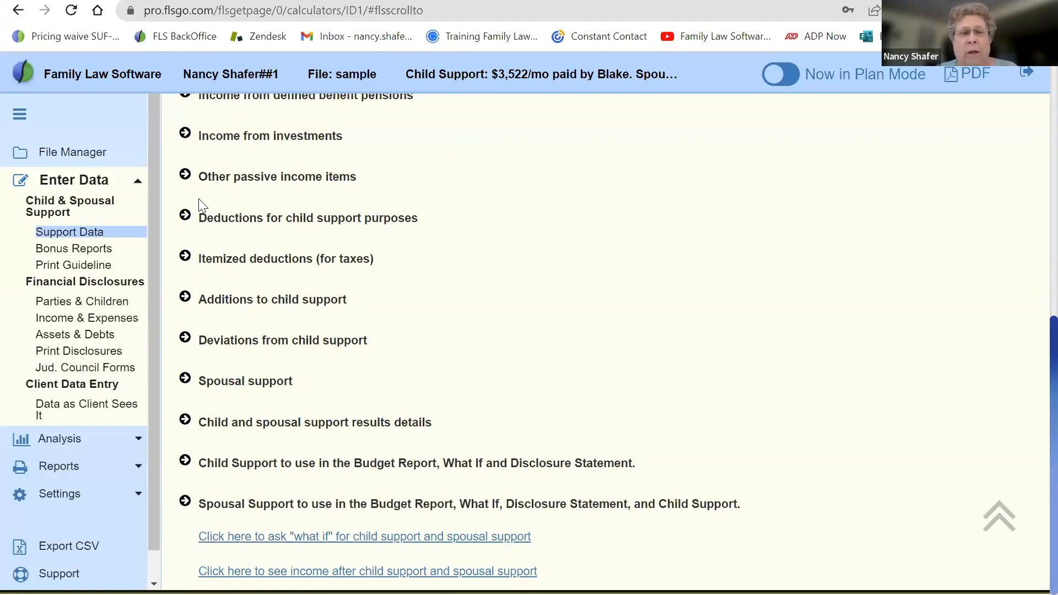
- Expand Deductions for child support purposes and examine the lines from child support paid on a prior relationship through union dues
drag(199, 216, 437, 221)
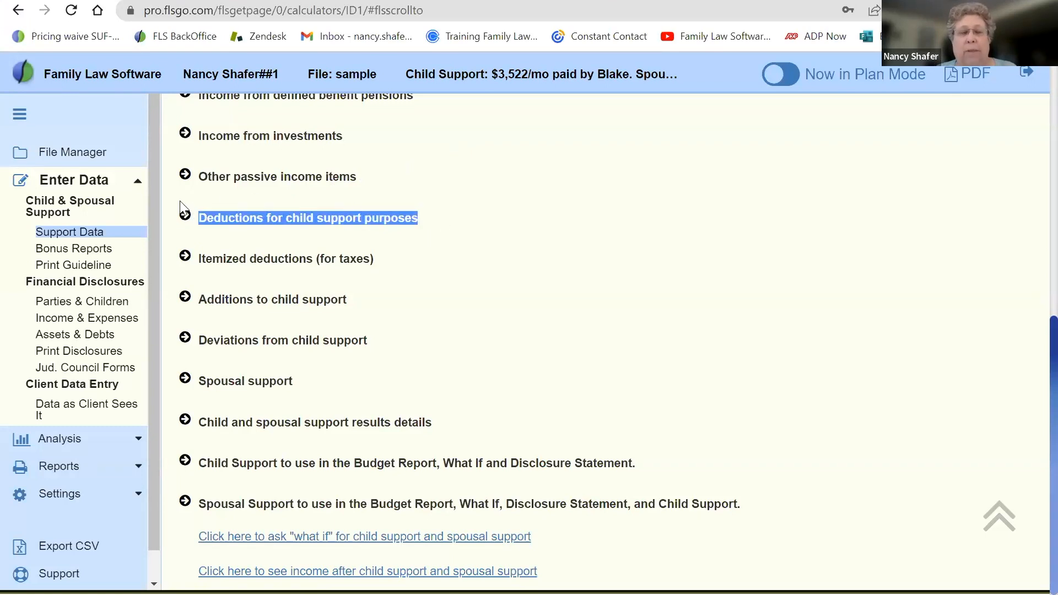
click(184, 218)
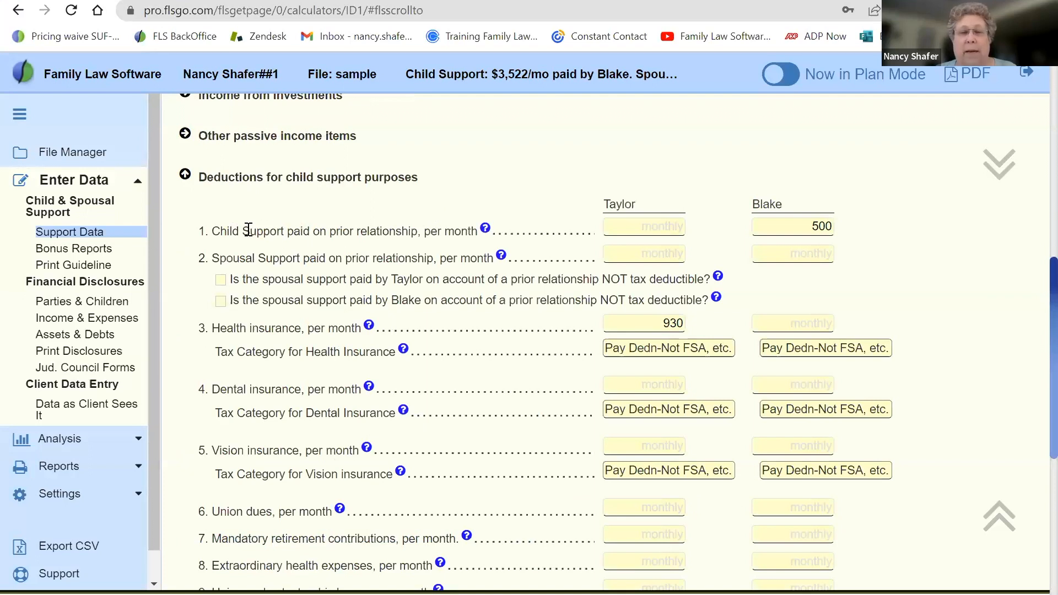
drag(214, 228, 477, 228)
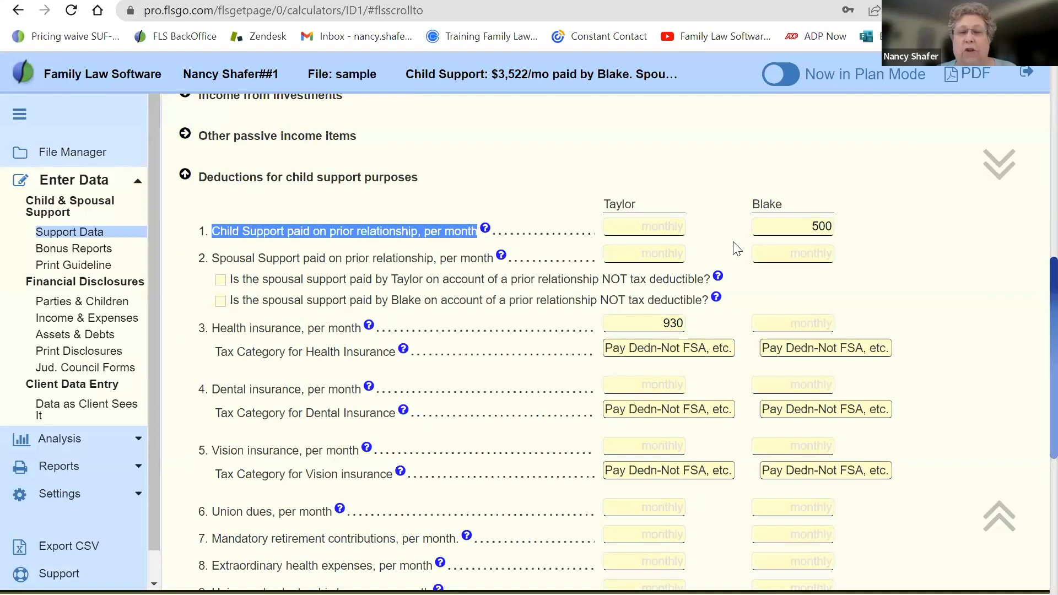
drag(797, 226, 858, 224)
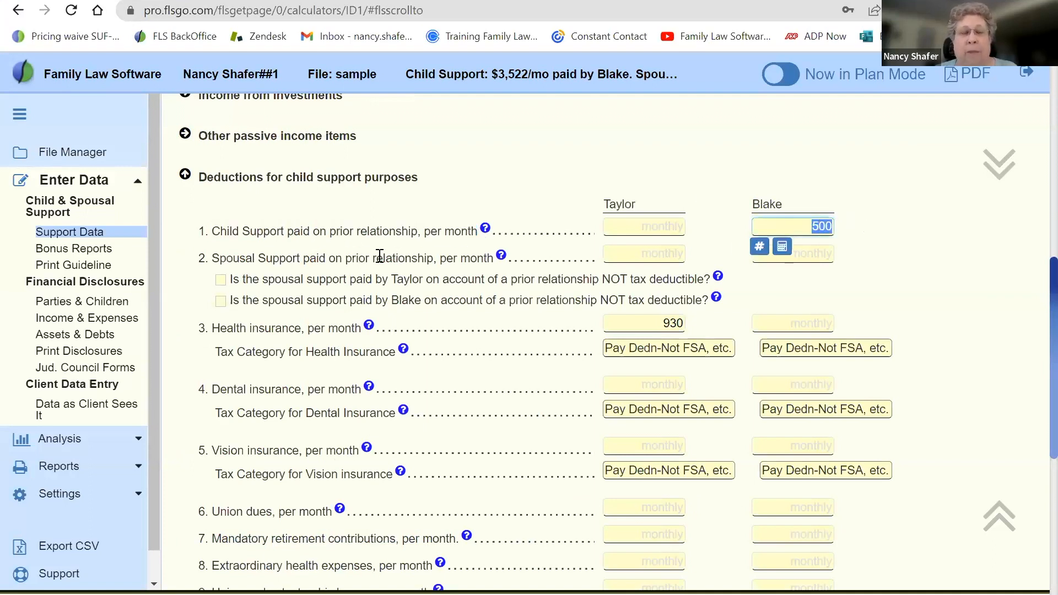
drag(219, 257, 461, 257)
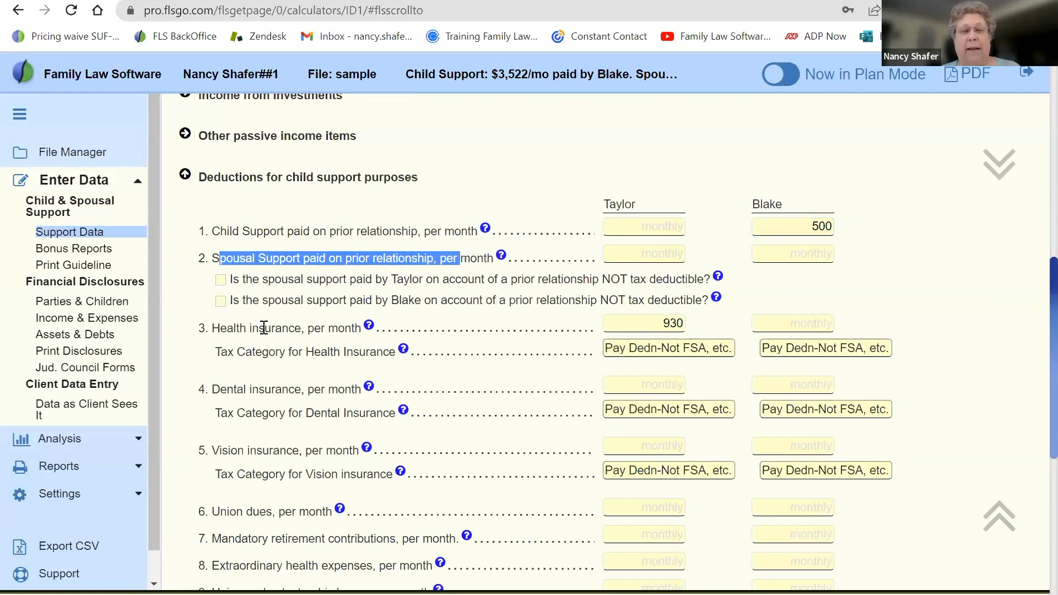
drag(220, 329, 271, 330)
drag(220, 390, 309, 387)
drag(230, 449, 305, 443)
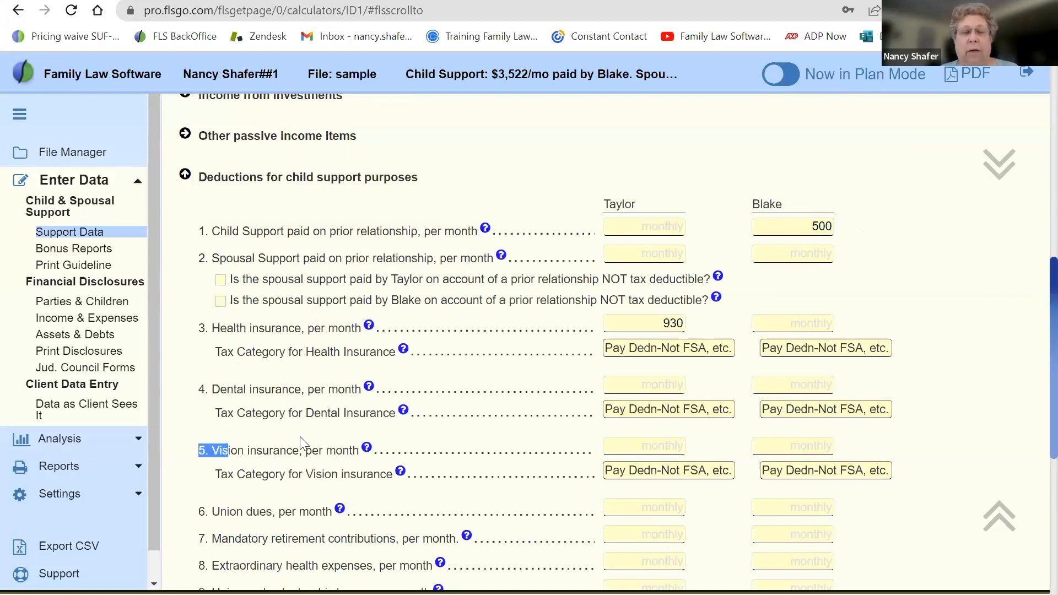
drag(229, 511, 259, 512)
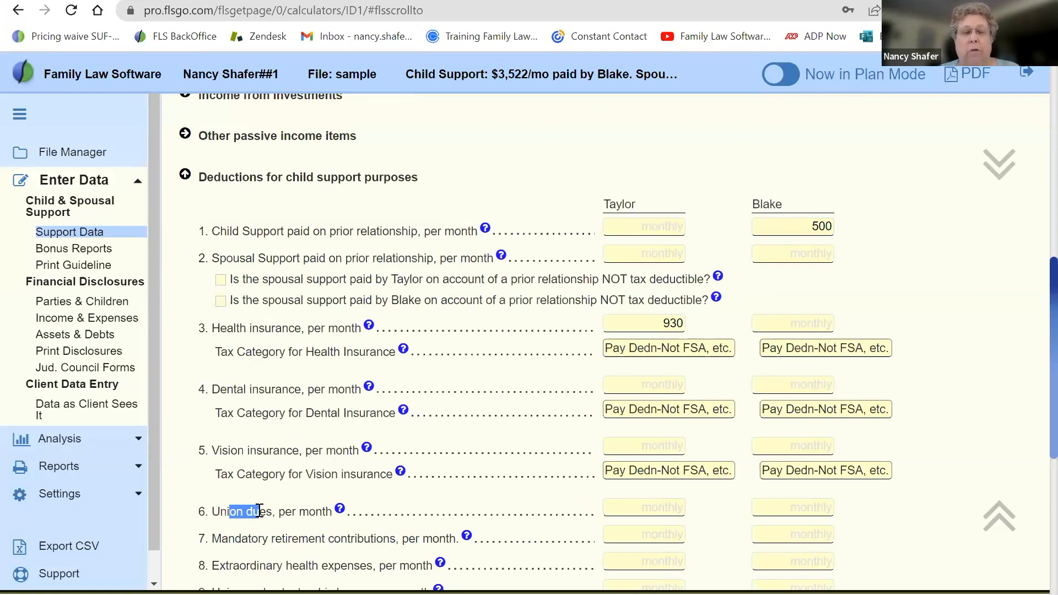
scroll(259, 511, down, 3)
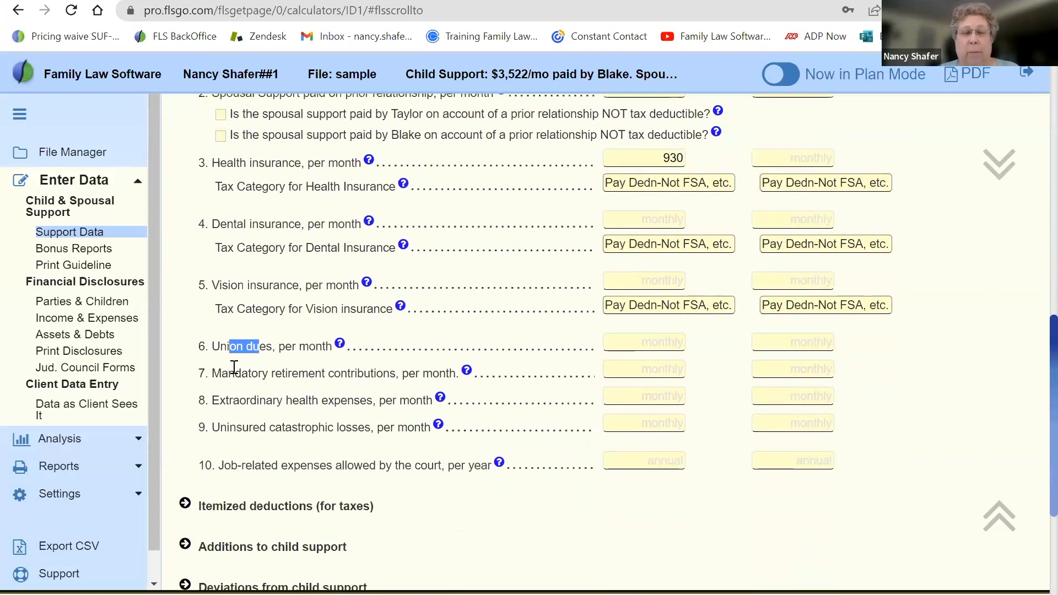
- Read the help explanation for the Mandatory retirement contributions line and close it
drag(211, 373, 396, 371)
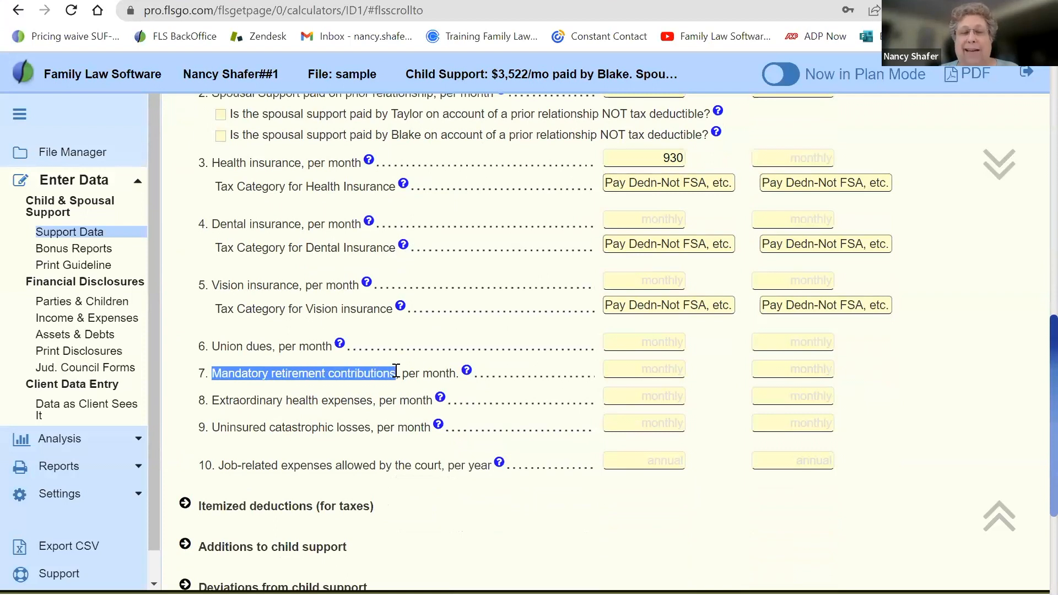
click(467, 375)
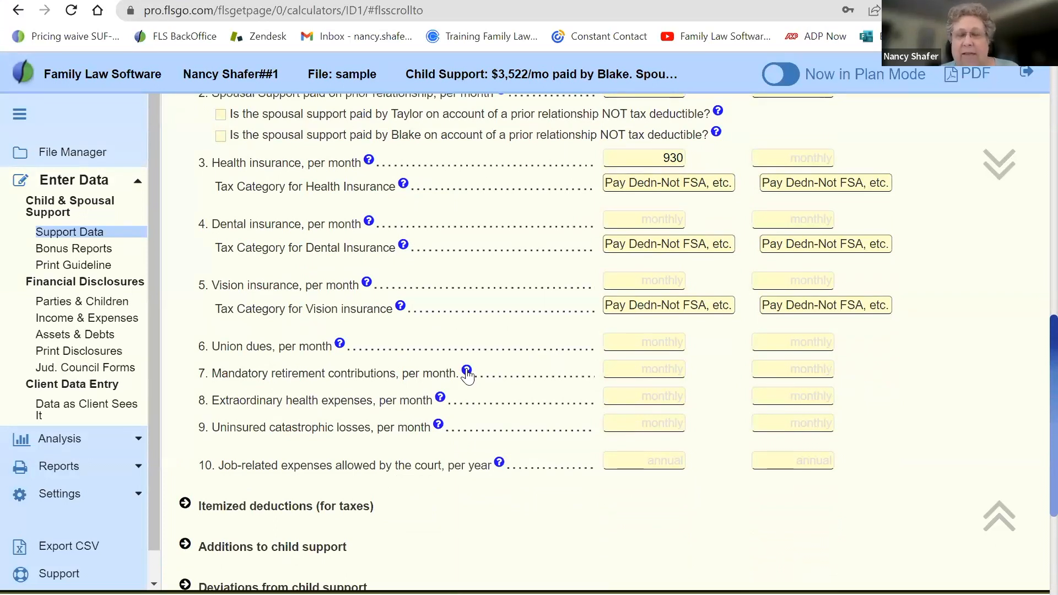
click(467, 371)
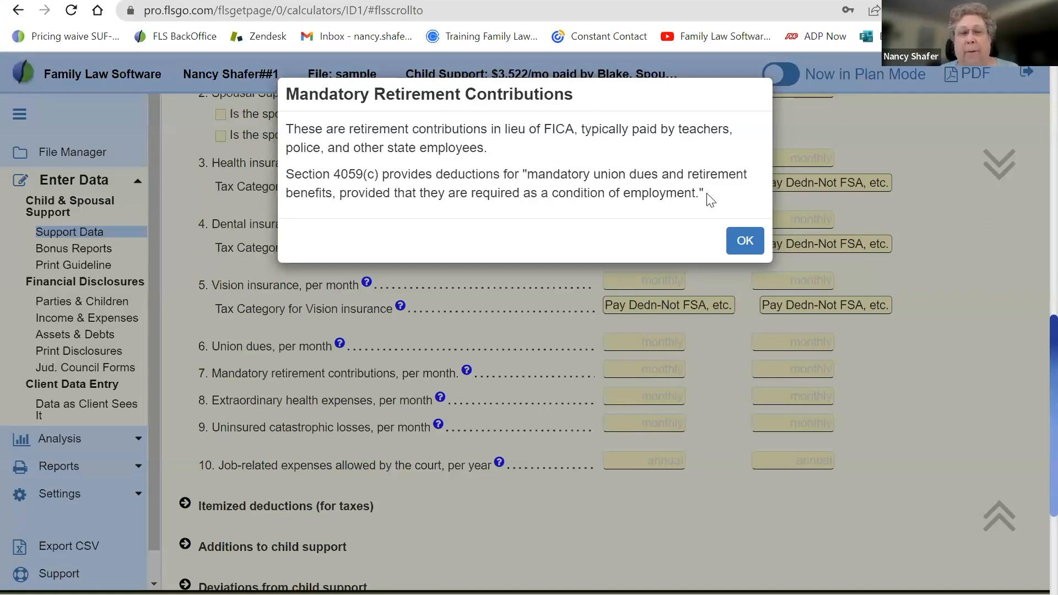
click(743, 242)
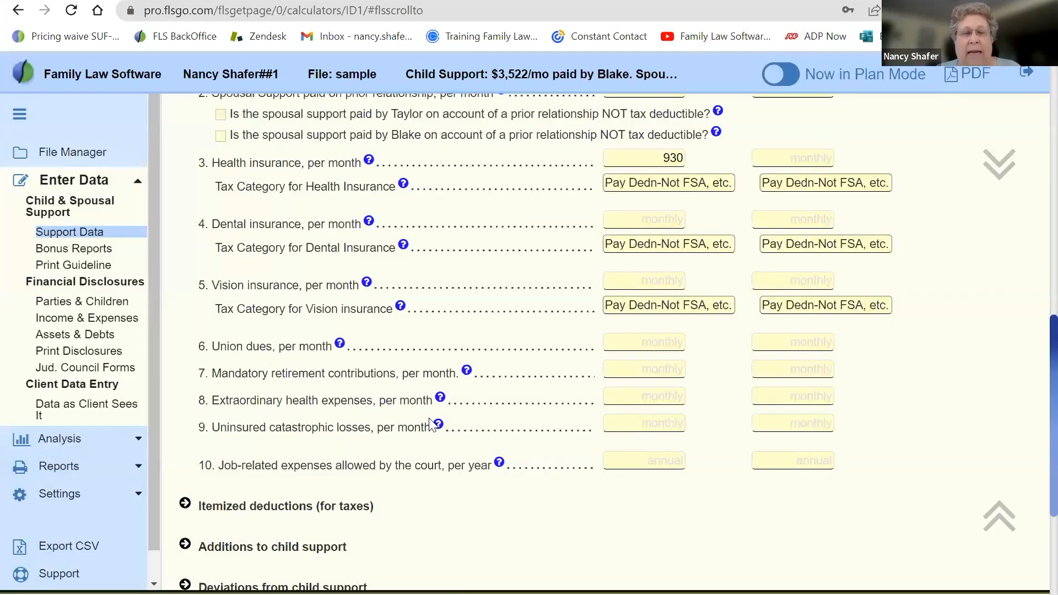
- Examine the extraordinary health expenses, uninsured catastrophic losses and court-allowed job-related expenses lines
drag(213, 401, 424, 400)
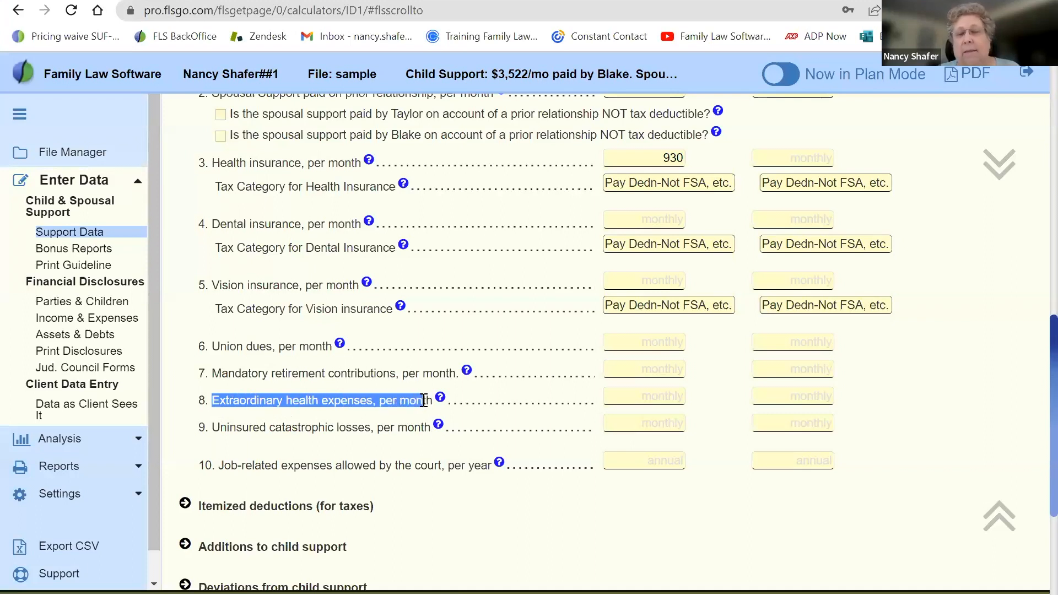
click(220, 428)
drag(213, 428, 422, 429)
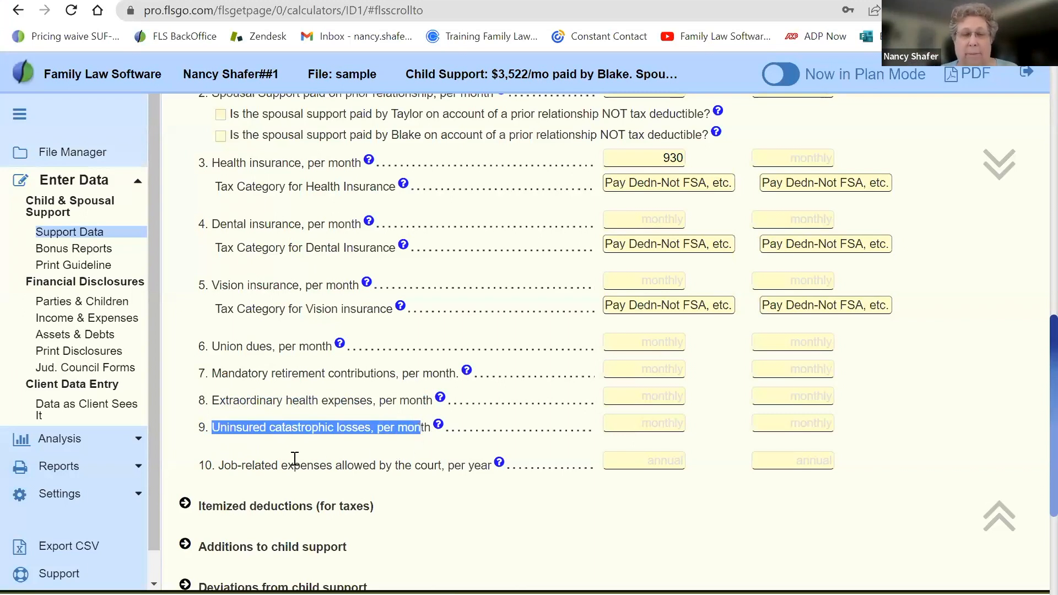
drag(220, 464, 433, 491)
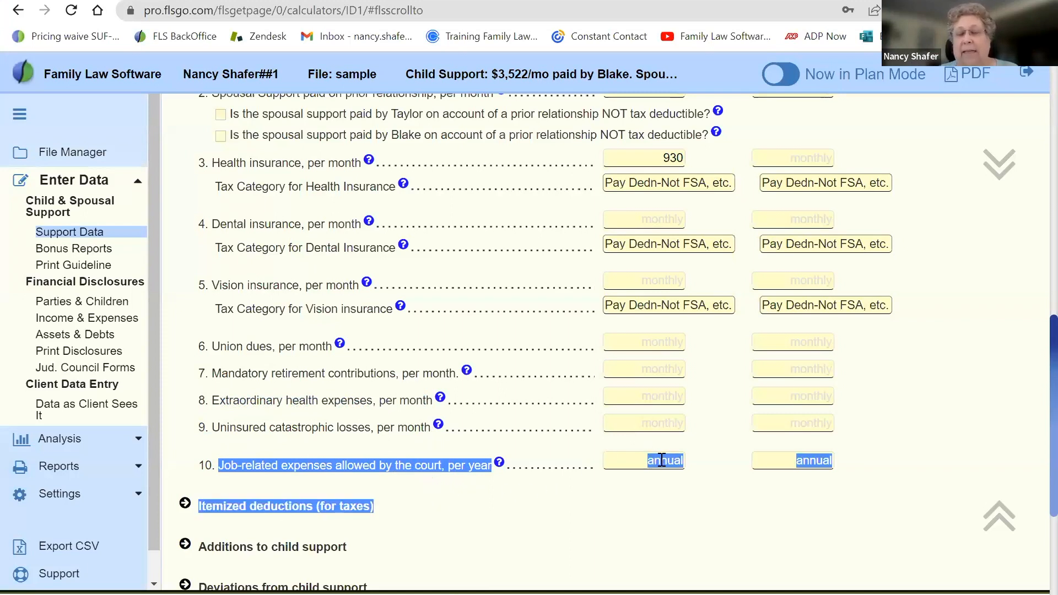
click(450, 500)
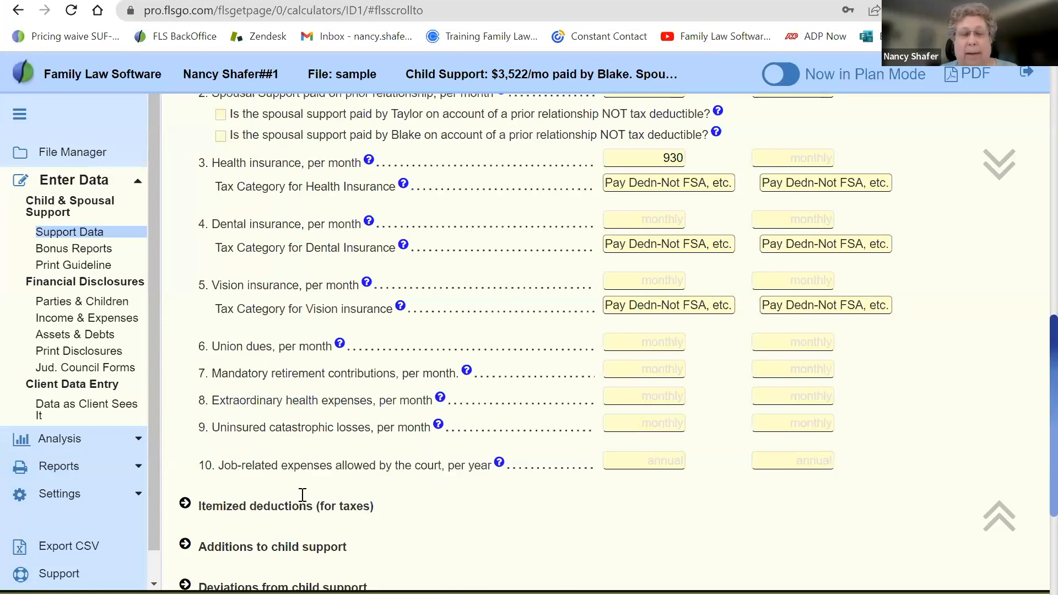
- Expand Itemized deductions, examine the mortgage, property tax, homeowner's insurance and charitable entries, and collapse the section
click(185, 503)
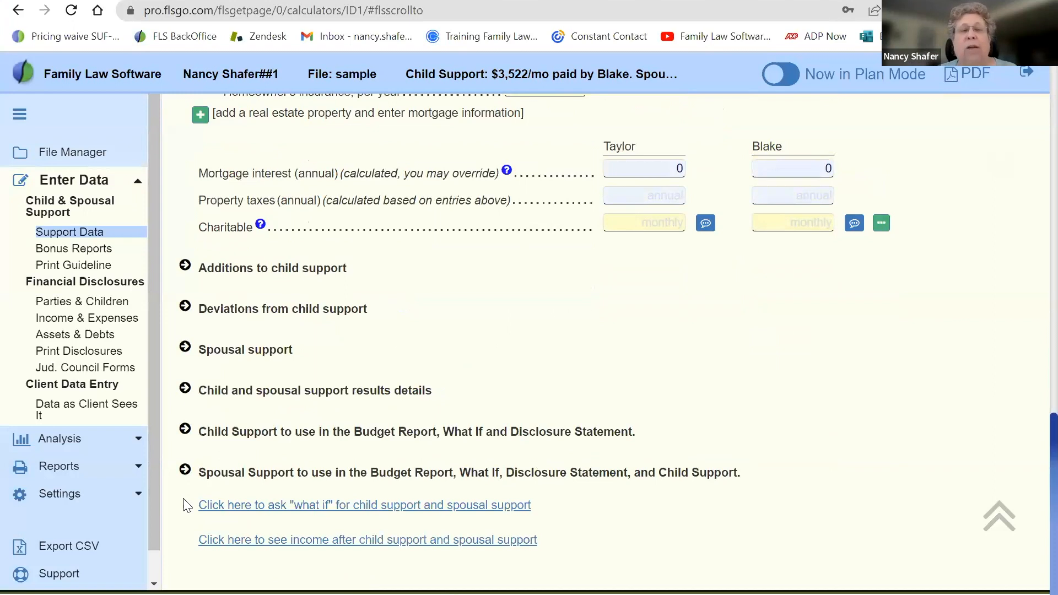
scroll(186, 503, up, 4)
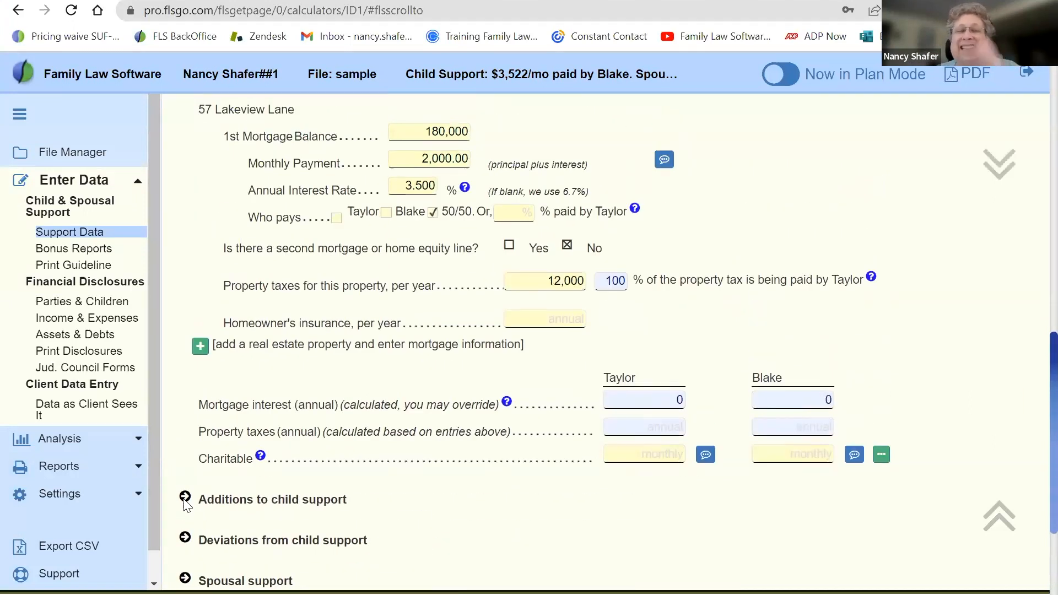
scroll(185, 503, up, 2)
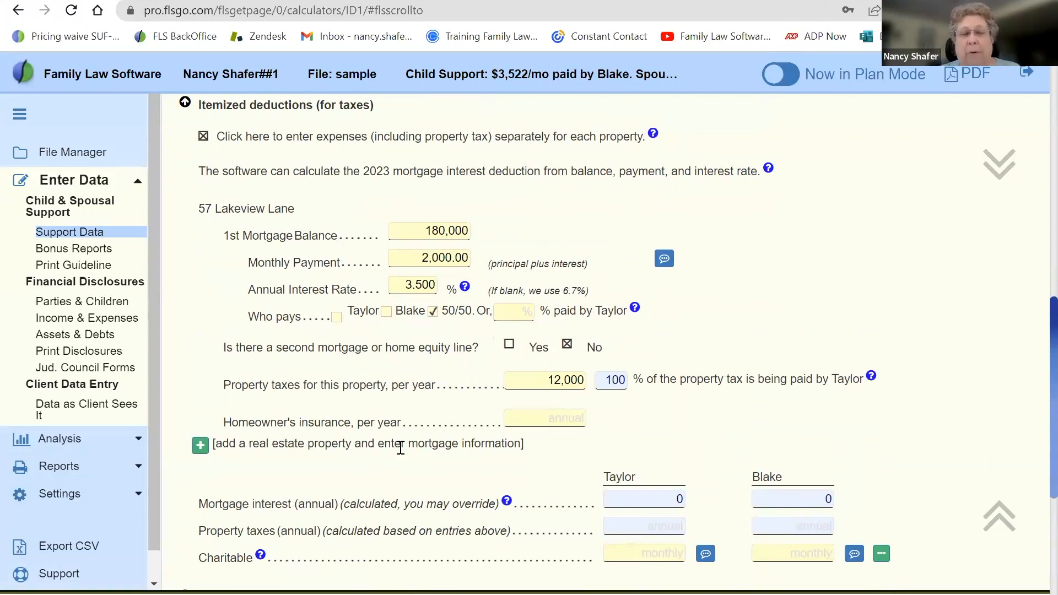
click(526, 419)
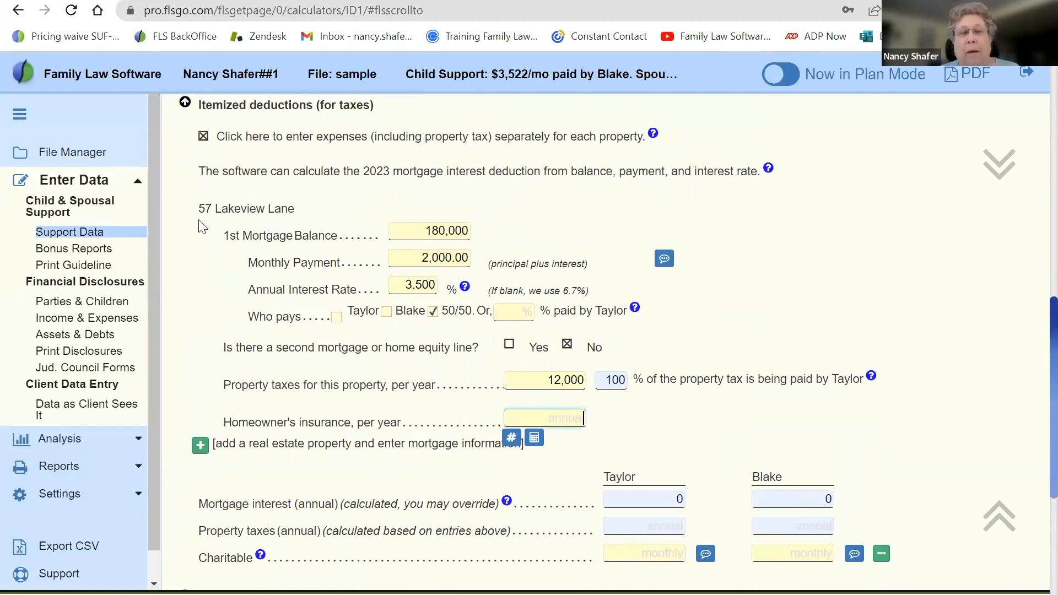
drag(516, 378, 595, 378)
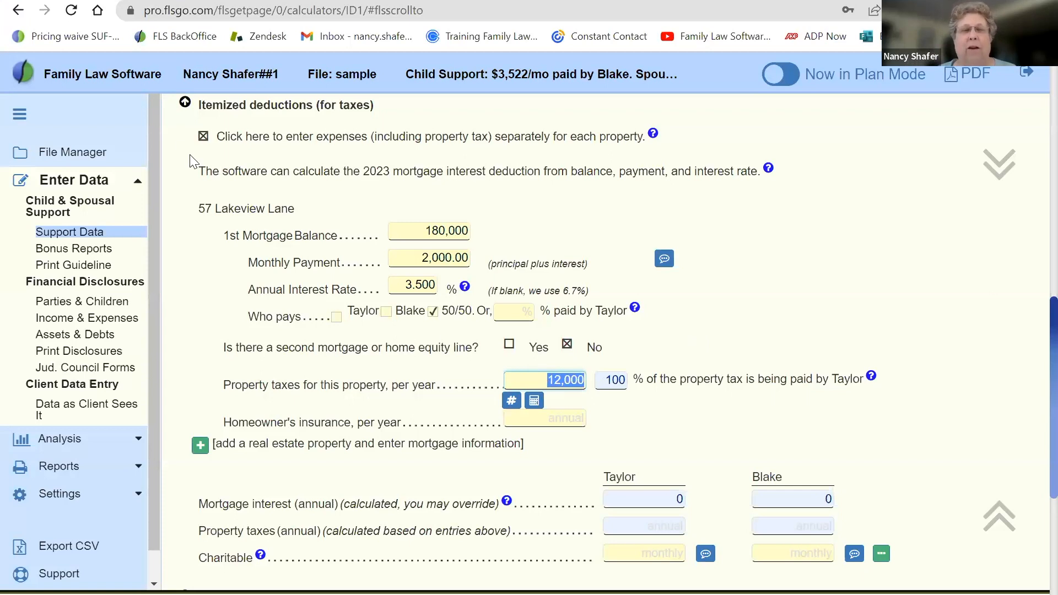
click(184, 104)
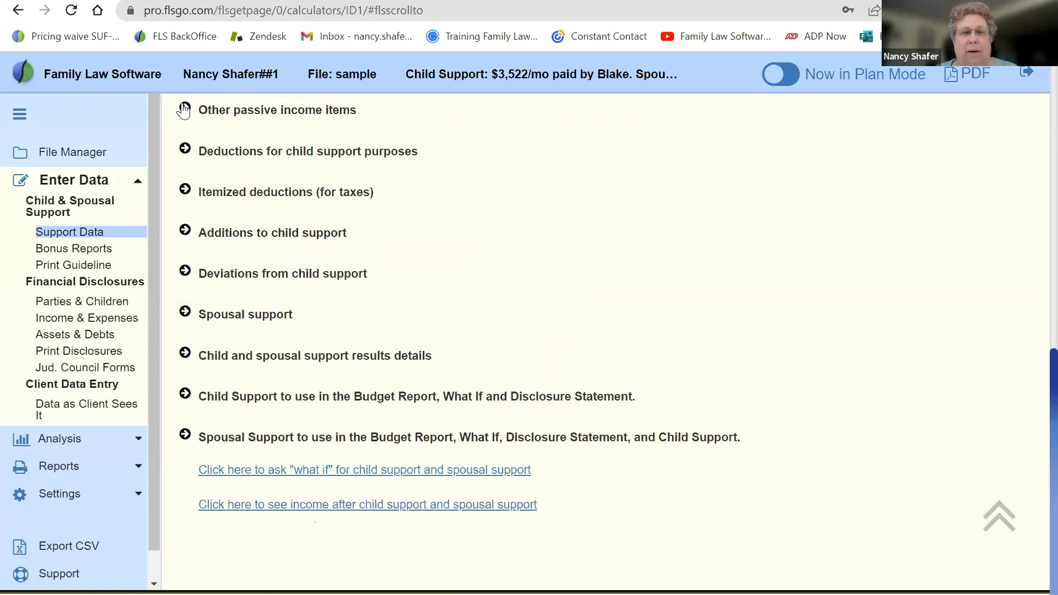
- Expand Additions to child support, examine the child care and uninsured expense lines and the allocation method, and collapse the section
click(185, 231)
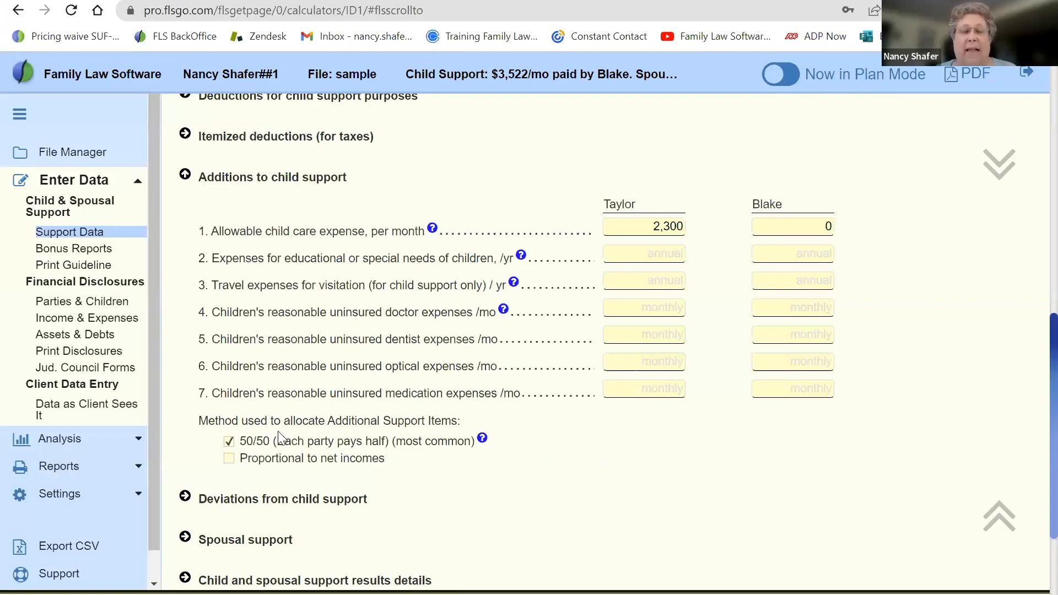
drag(200, 421, 448, 467)
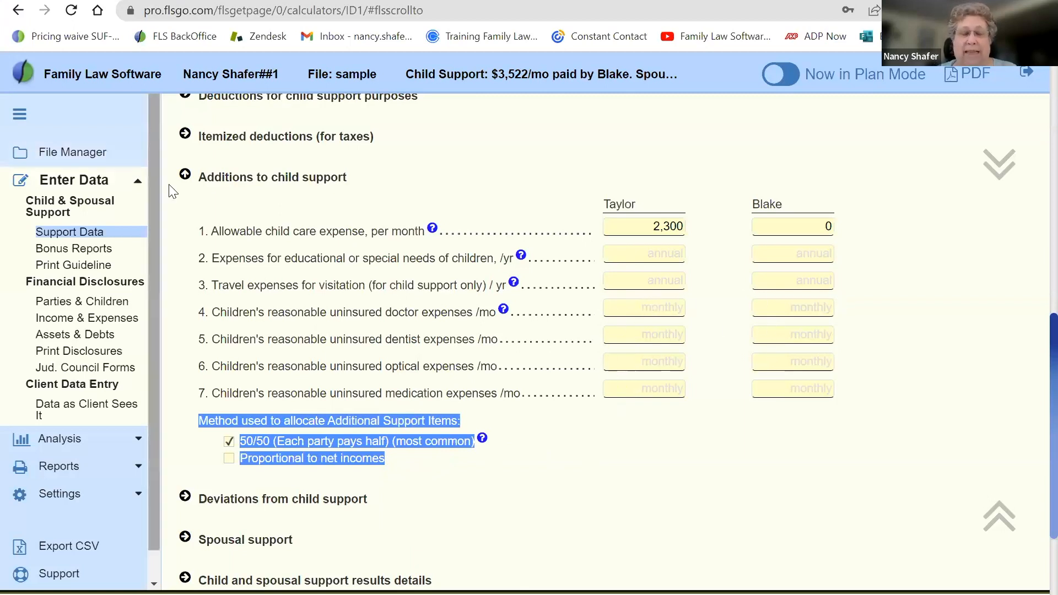
click(186, 203)
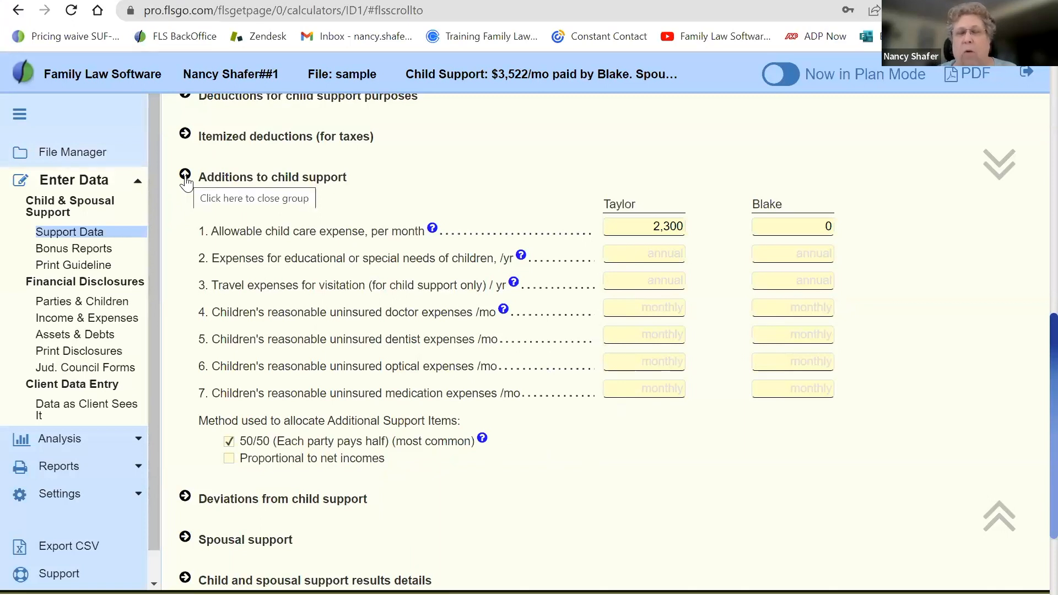
click(185, 176)
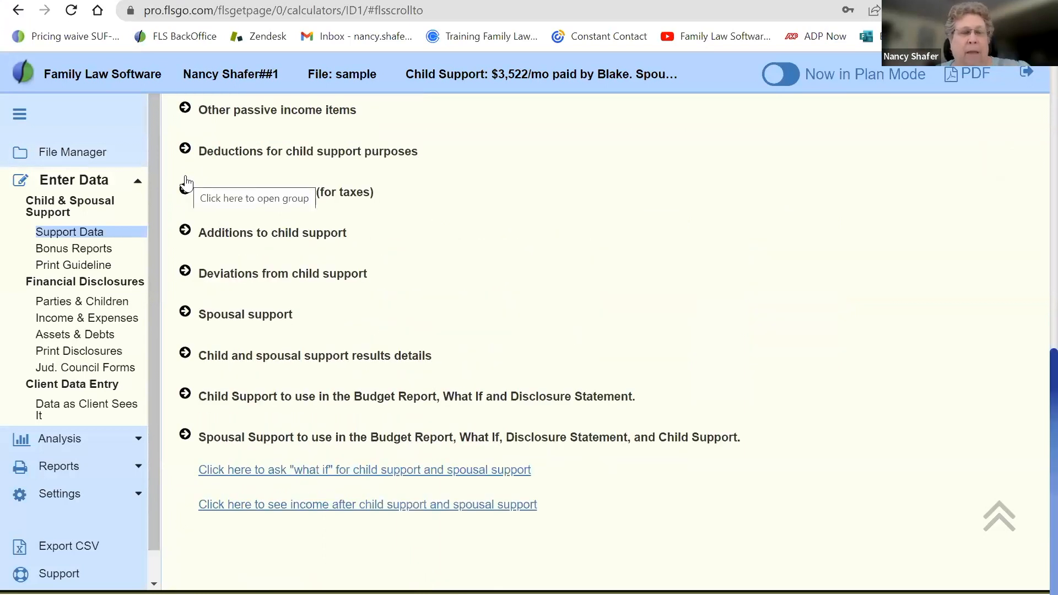
- Expand Deviations from child support, examine the lines on deferred sale of the family residence, and collapse the section
click(186, 272)
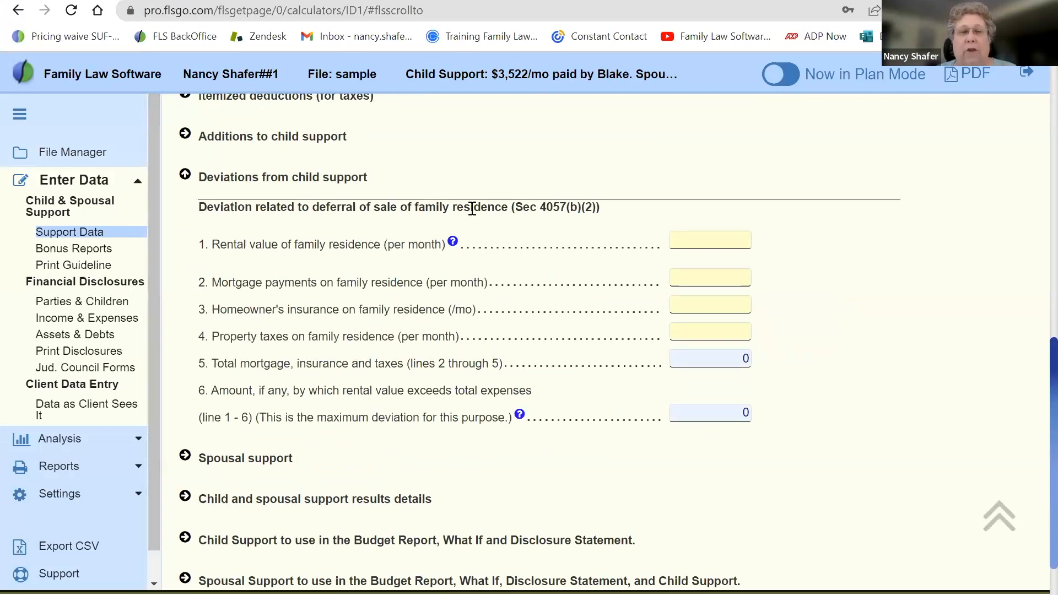
drag(467, 211, 335, 227)
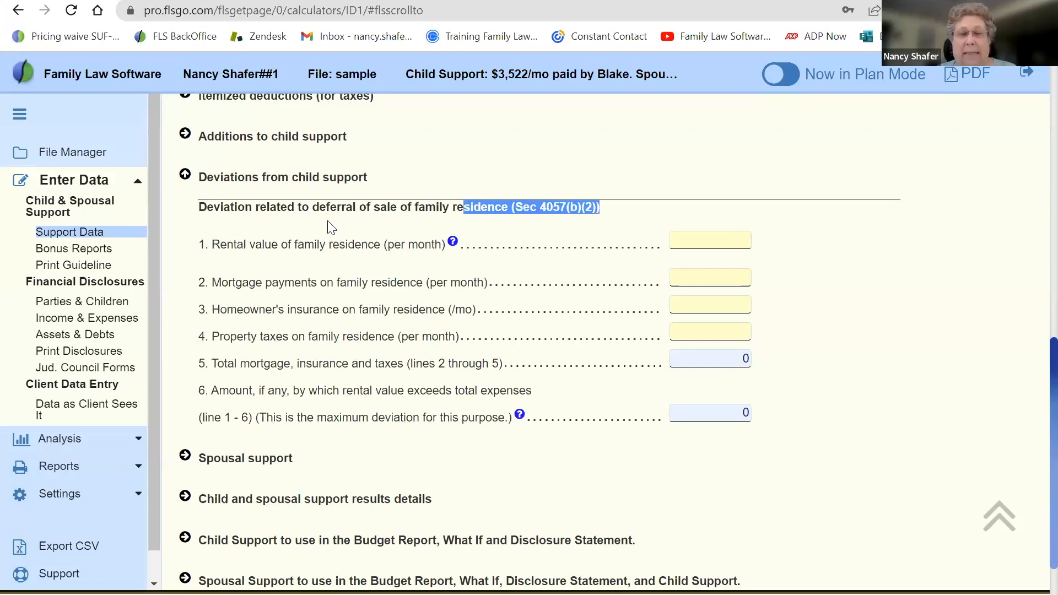
click(185, 178)
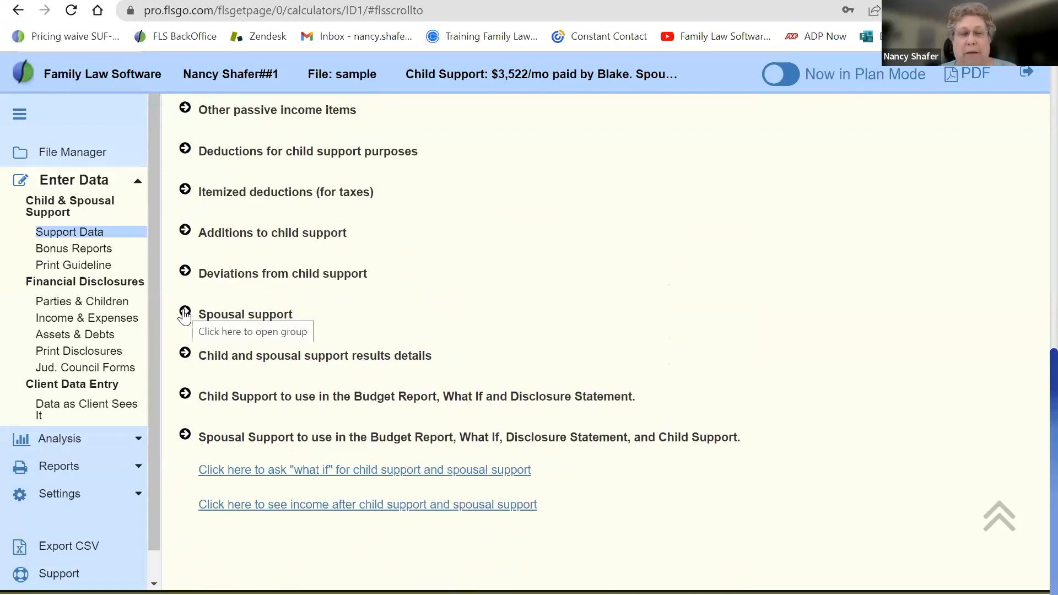
- Expand Spousal support and examine the question about using calculated spousal support in child support and cash flow projections
click(184, 315)
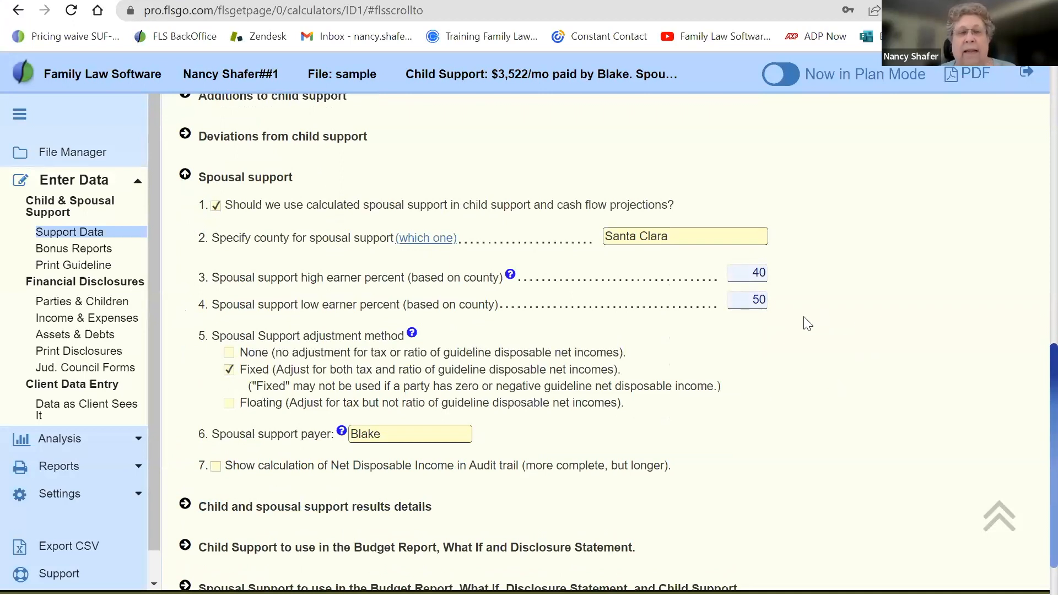
scroll(807, 324, up, 1)
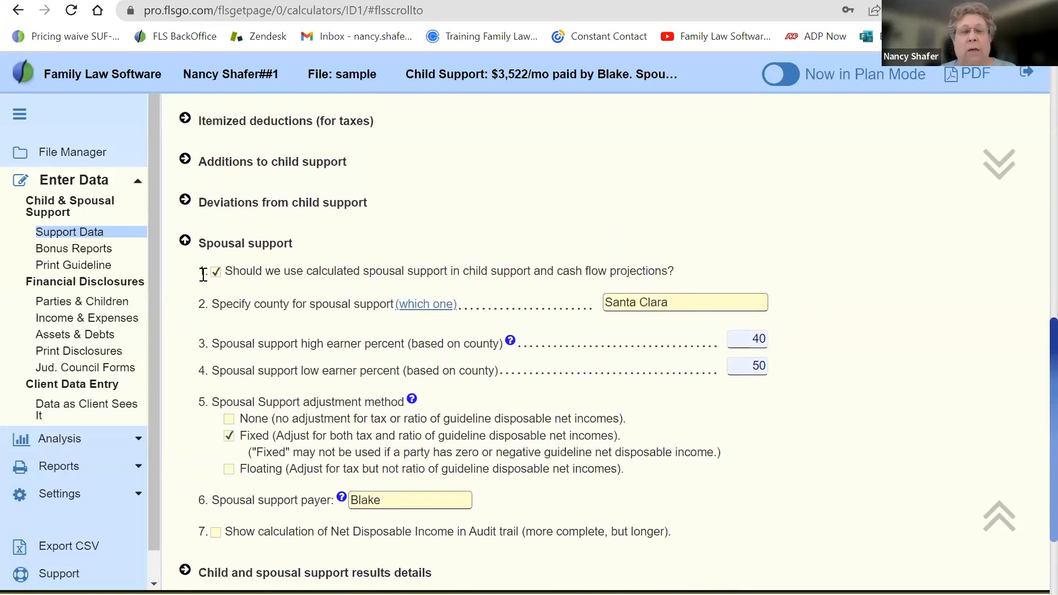
drag(199, 271, 672, 267)
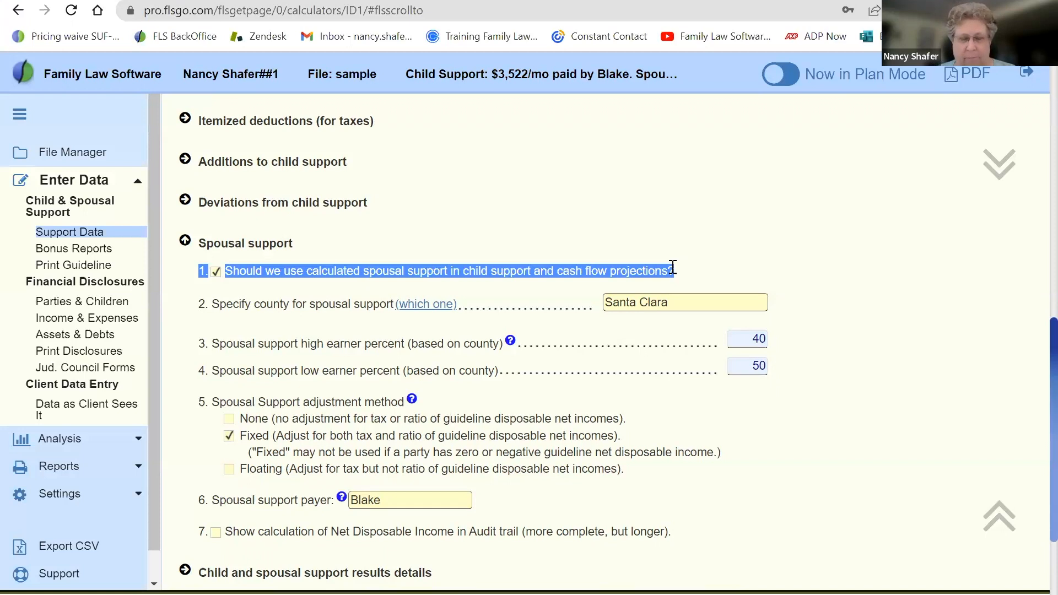
- Switch the use of calculated spousal support in child support and cash flow projections off, on again, and finally off
click(216, 274)
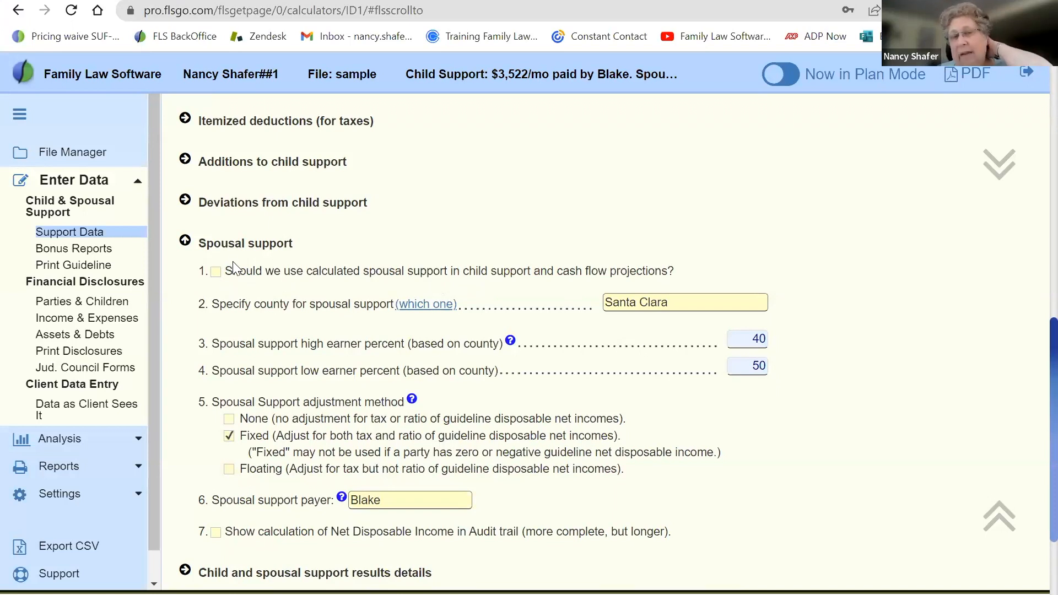
drag(244, 271, 451, 277)
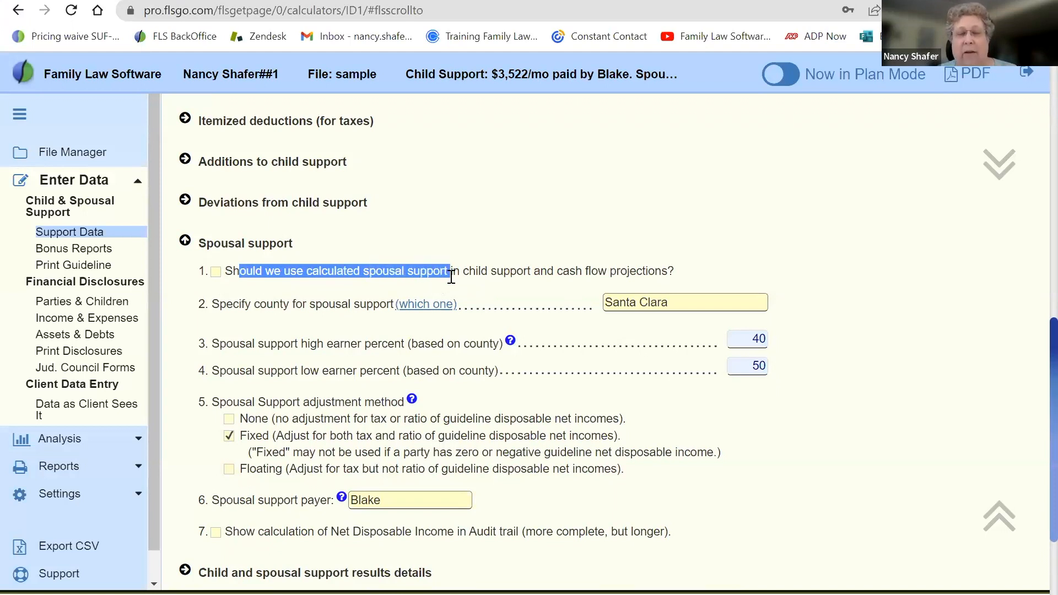
click(215, 274)
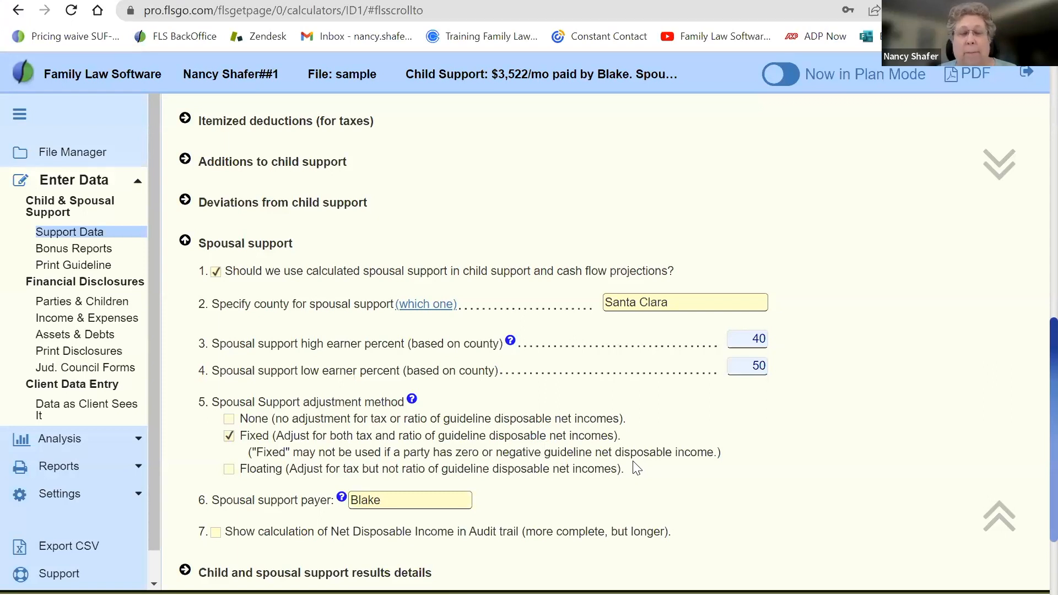
scroll(876, 459, down, 2)
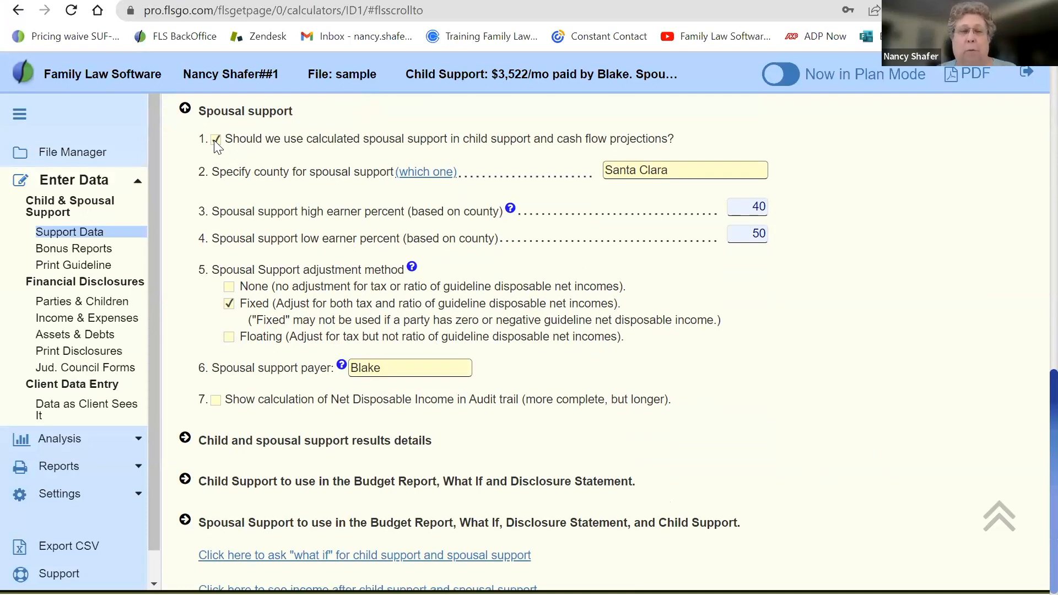
click(217, 141)
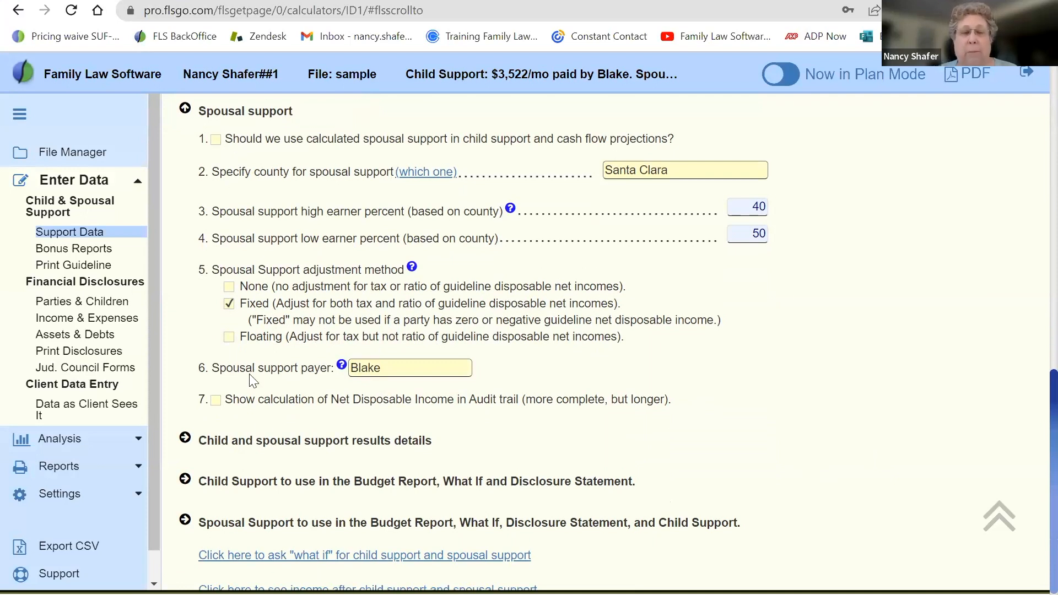
- Examine the calculated-amount option and the spousal support amount and duration under Spousal Support to use in the Budget Report, and collapse that section
drag(200, 524, 524, 522)
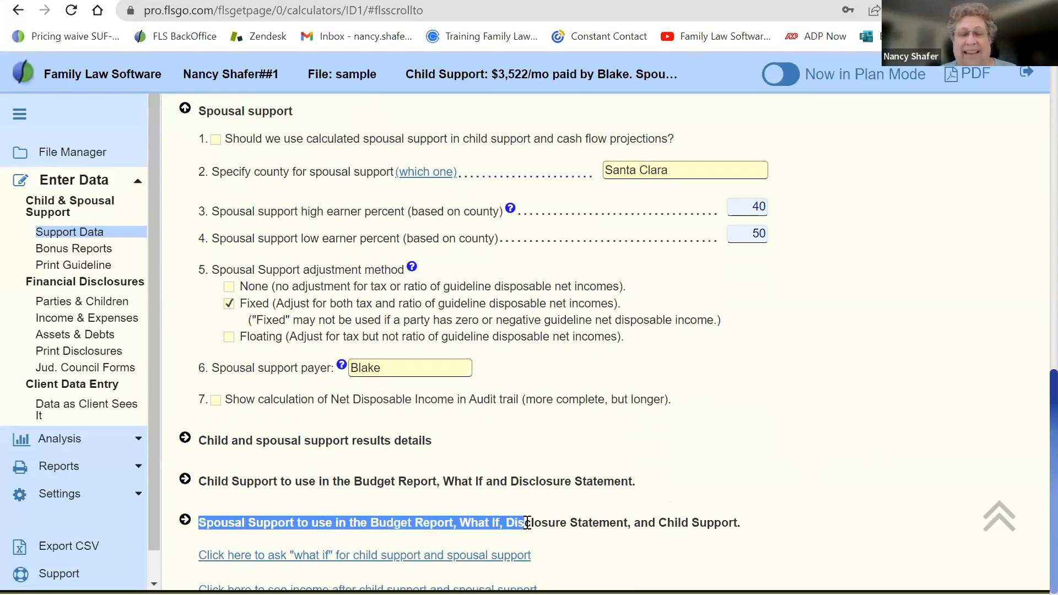
click(184, 526)
drag(331, 203, 377, 205)
click(580, 257)
scroll(584, 264, up, 6)
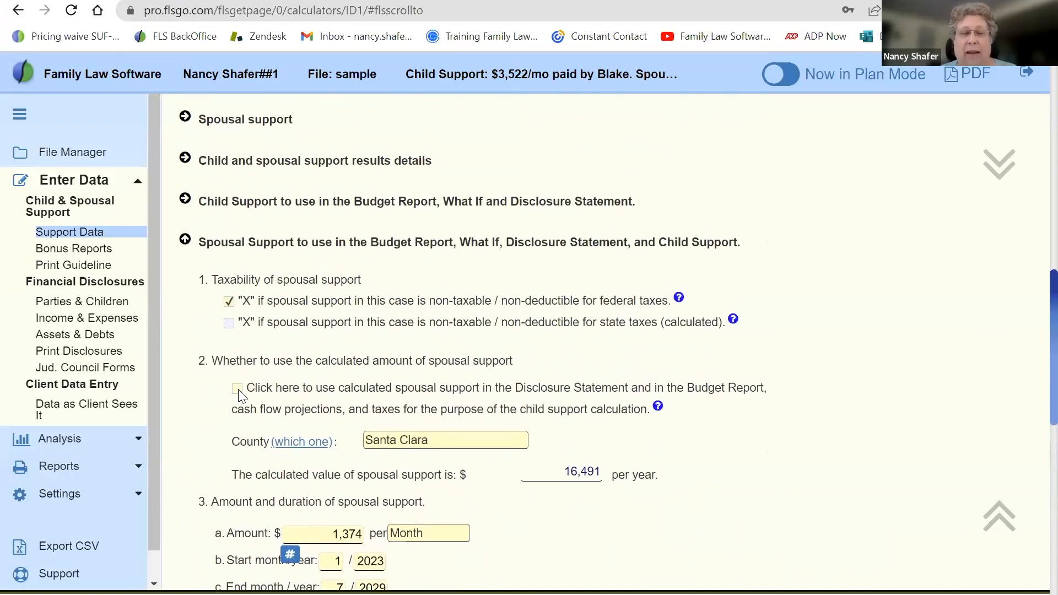
click(238, 389)
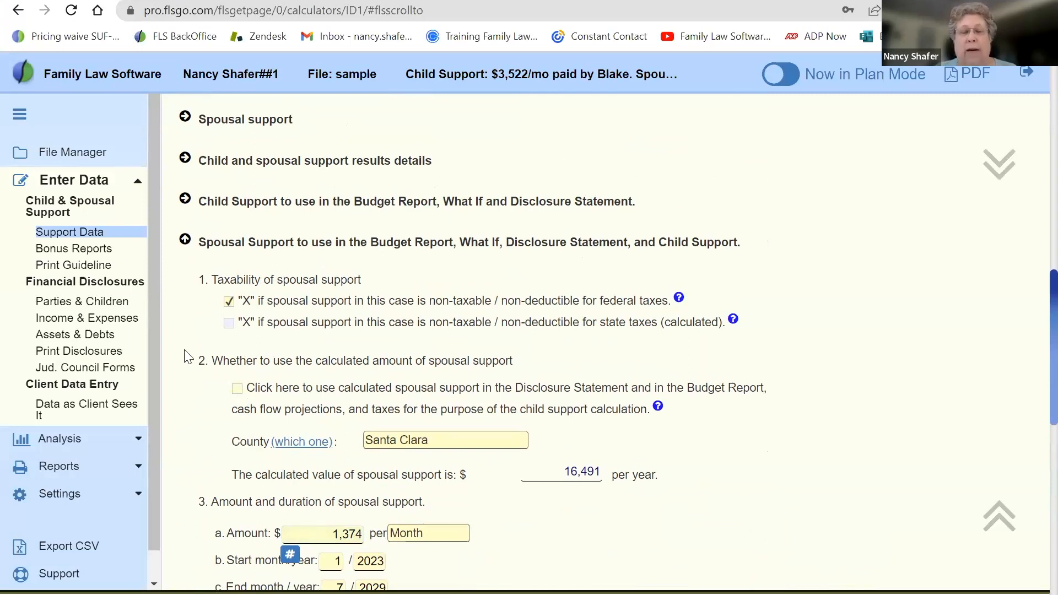
scroll(189, 357, up, 1)
scroll(187, 356, up, 1)
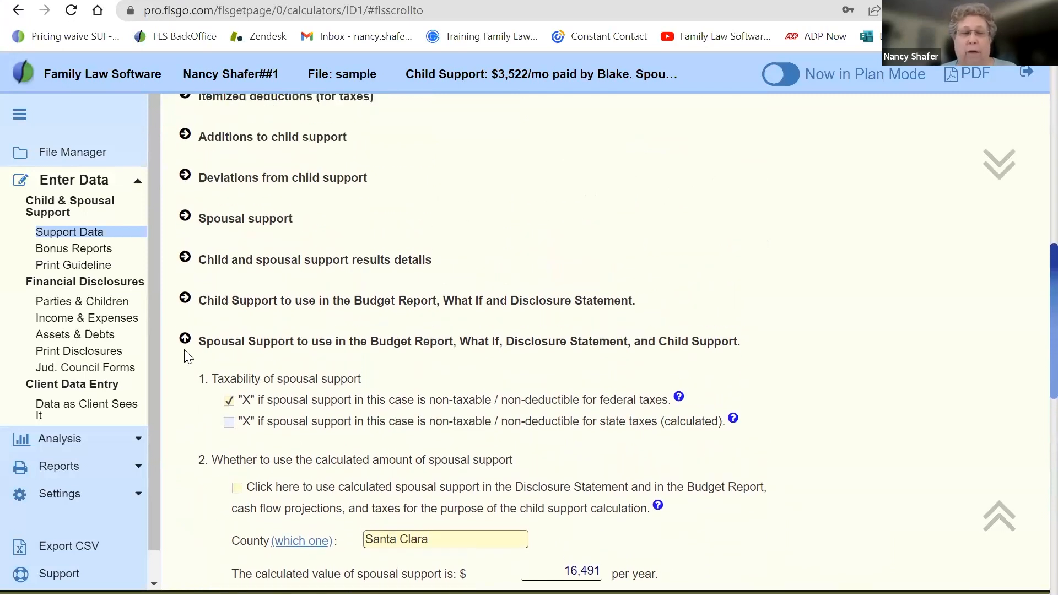
click(184, 343)
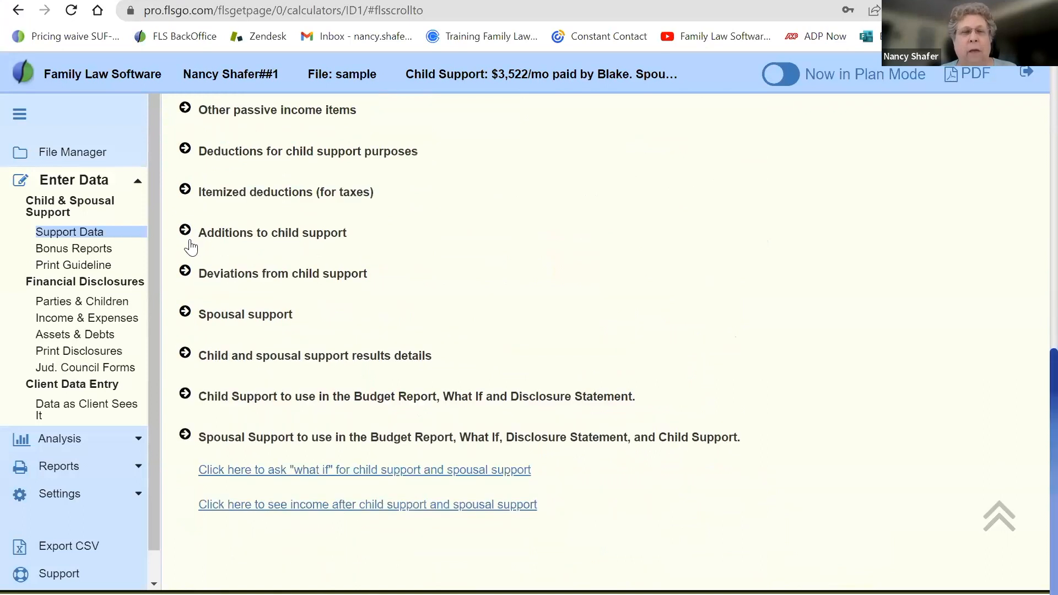
- Reopen the Spousal support section and set the county for spousal support to Alameda
click(185, 311)
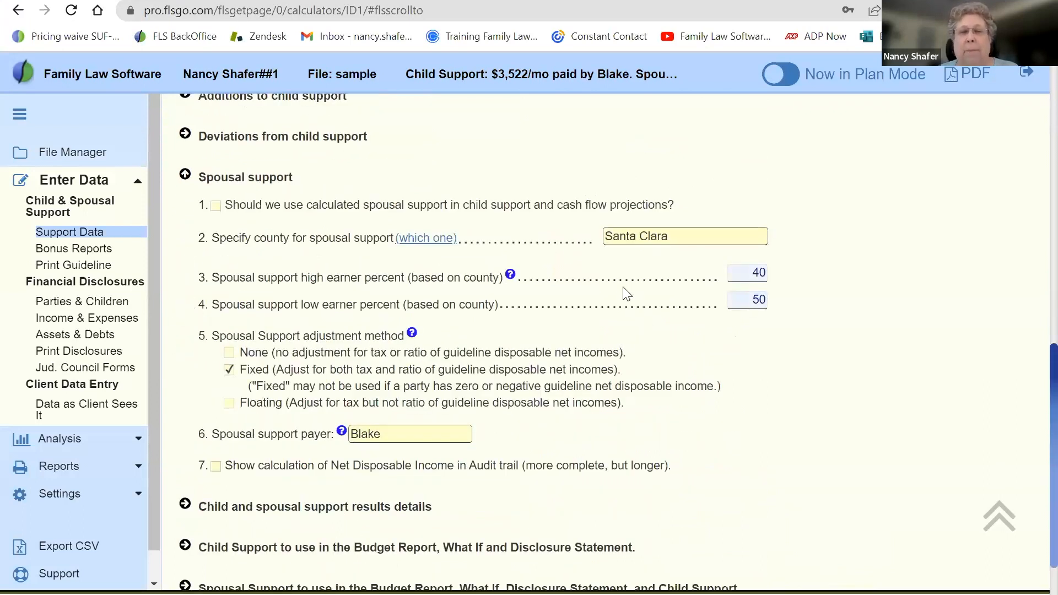
click(688, 240)
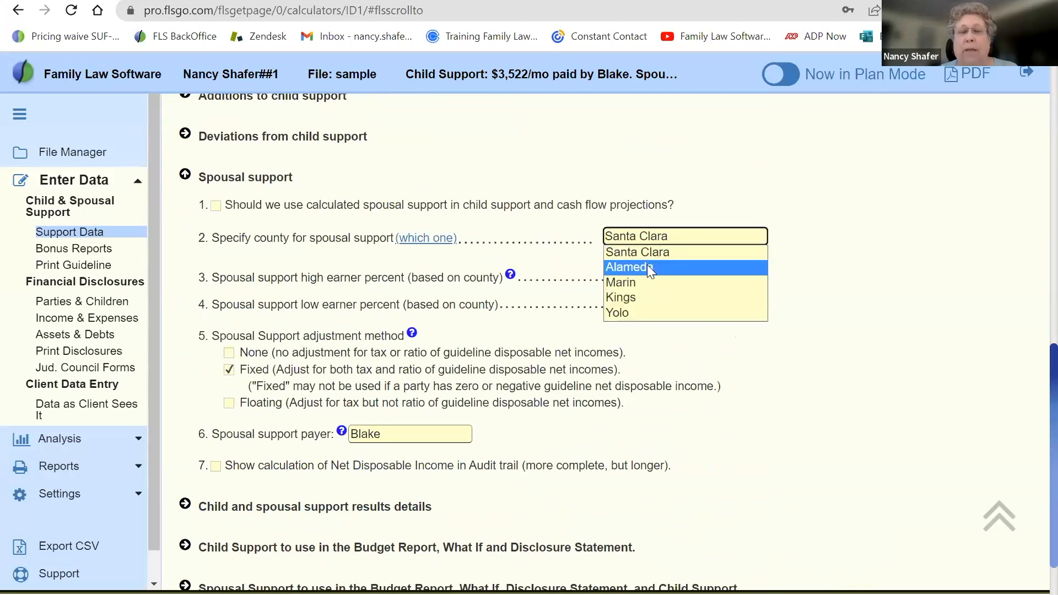
click(647, 267)
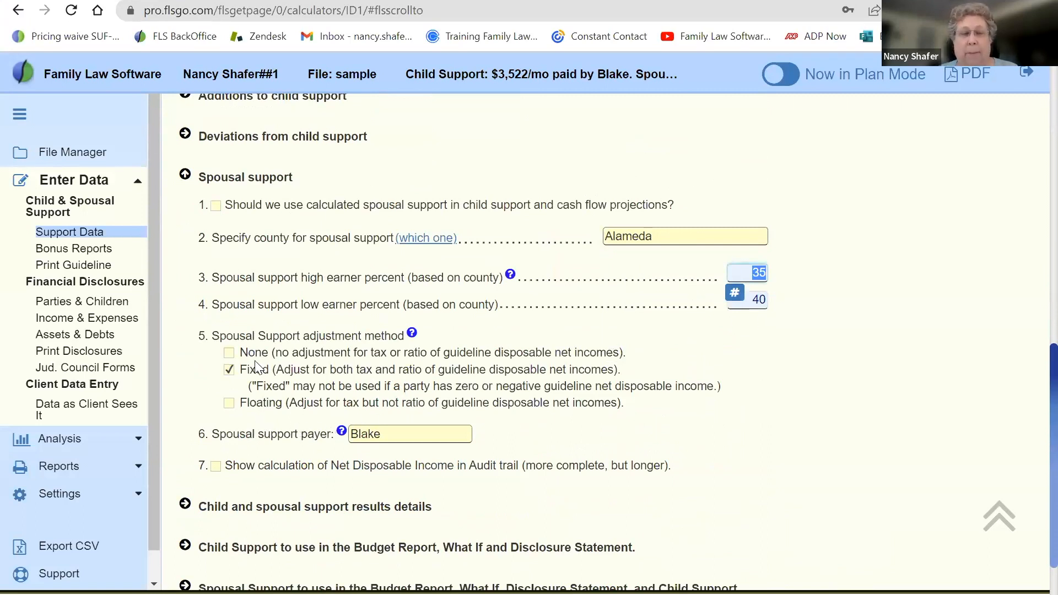
- Review the spousal support adjustment methods and turn on showing the Net Disposable Income calculation in the Audit trail
drag(199, 336, 652, 411)
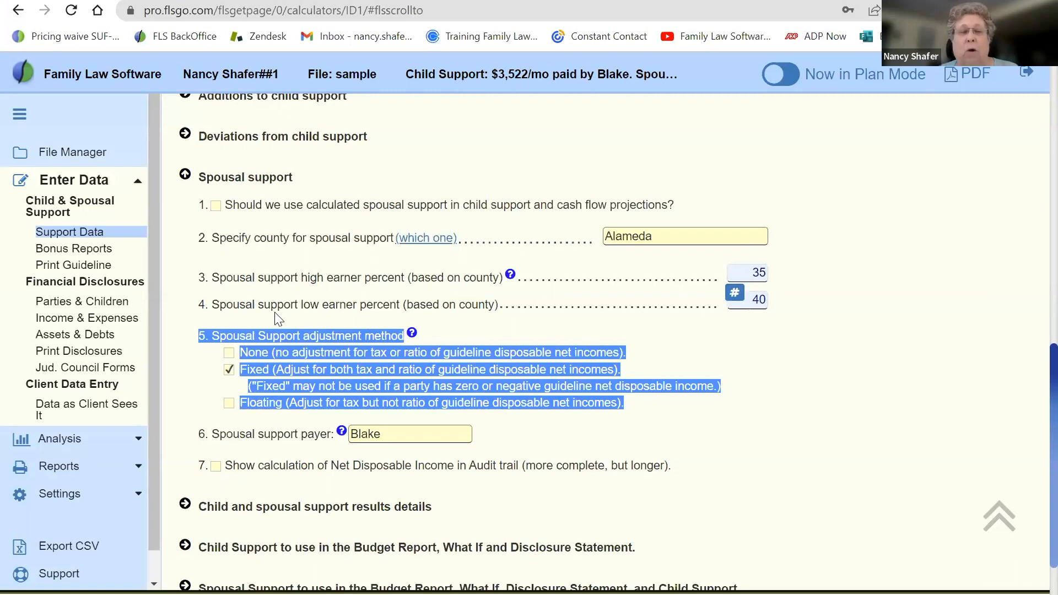
click(192, 319)
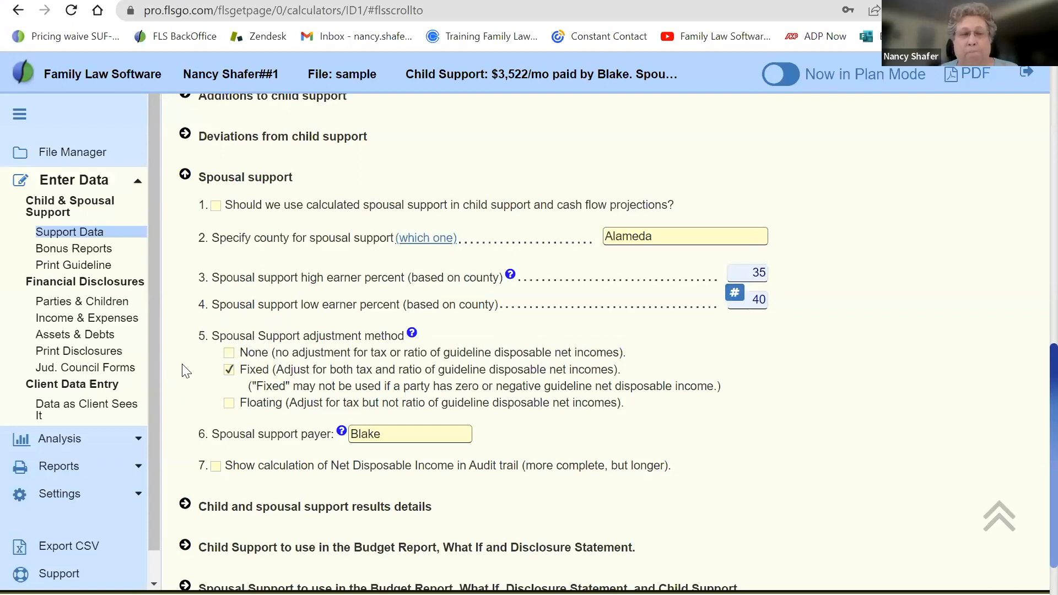
scroll(186, 370, down, 3)
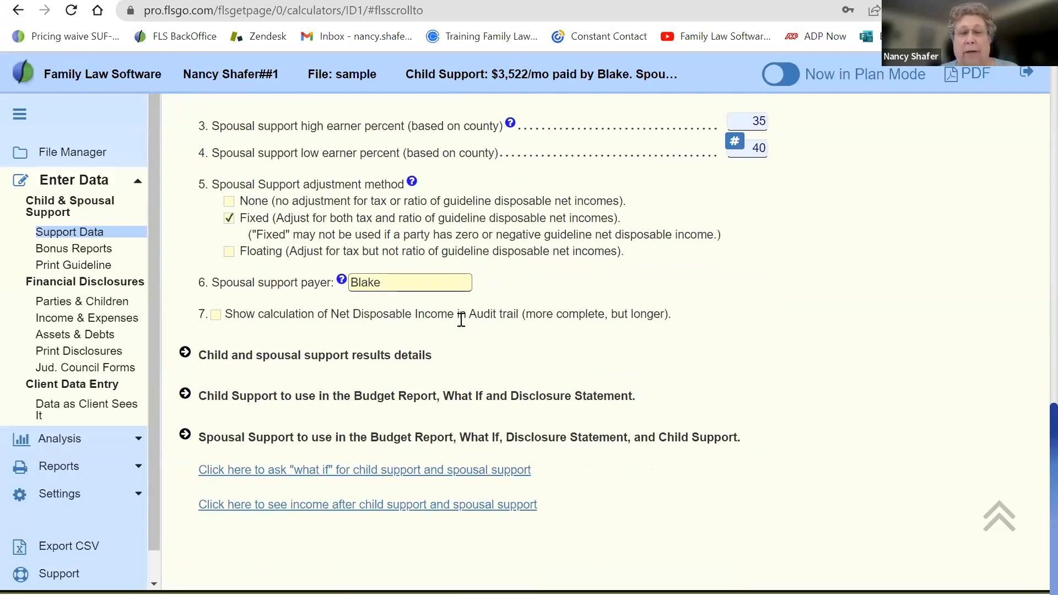
drag(337, 312, 502, 314)
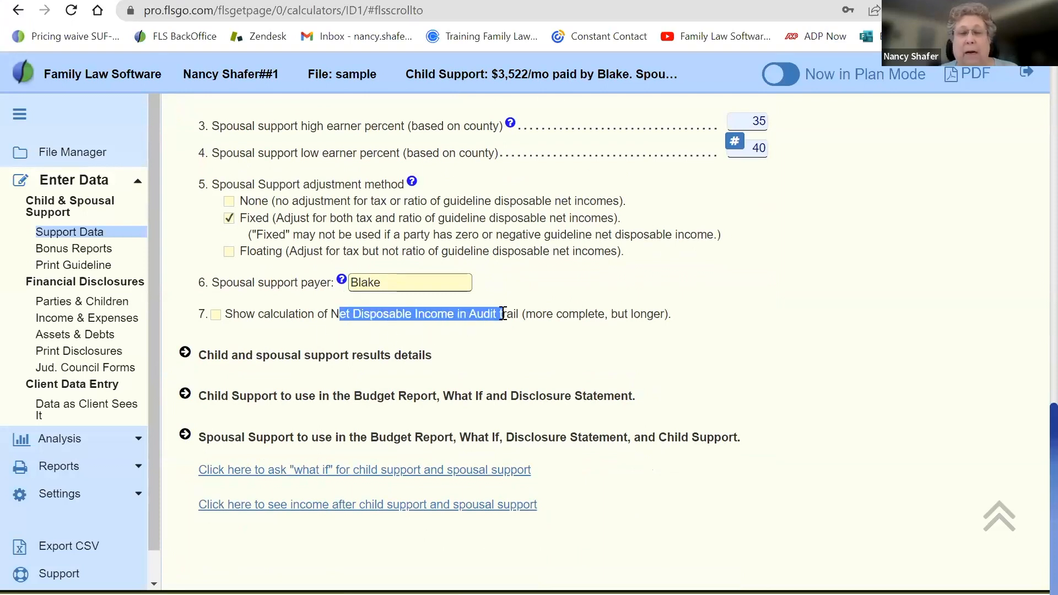
click(217, 316)
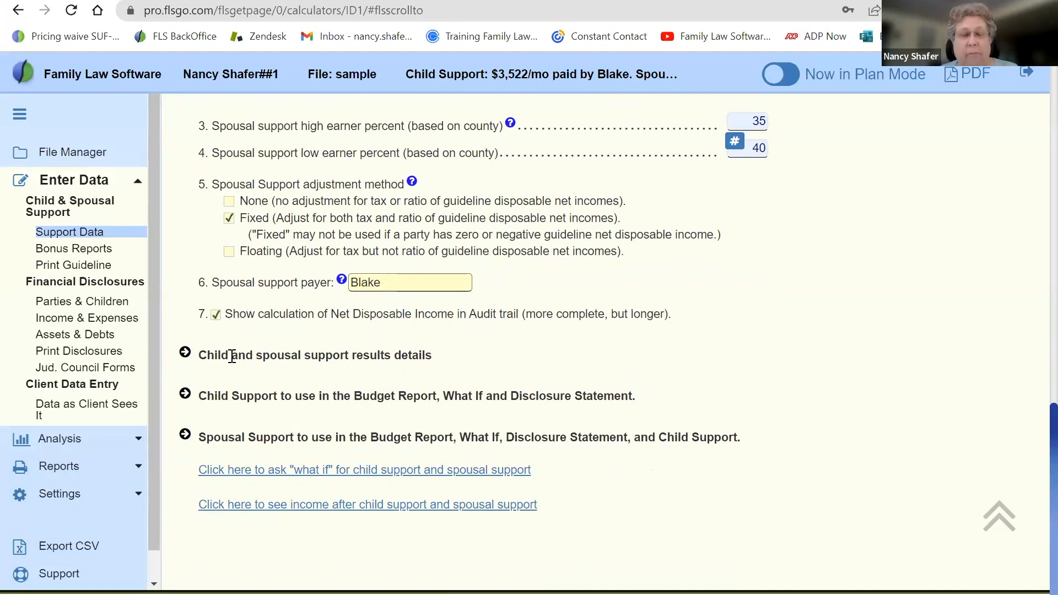
- Open the child and spousal support results details and examine the annual and monthly support amounts and the audit trail links
click(185, 355)
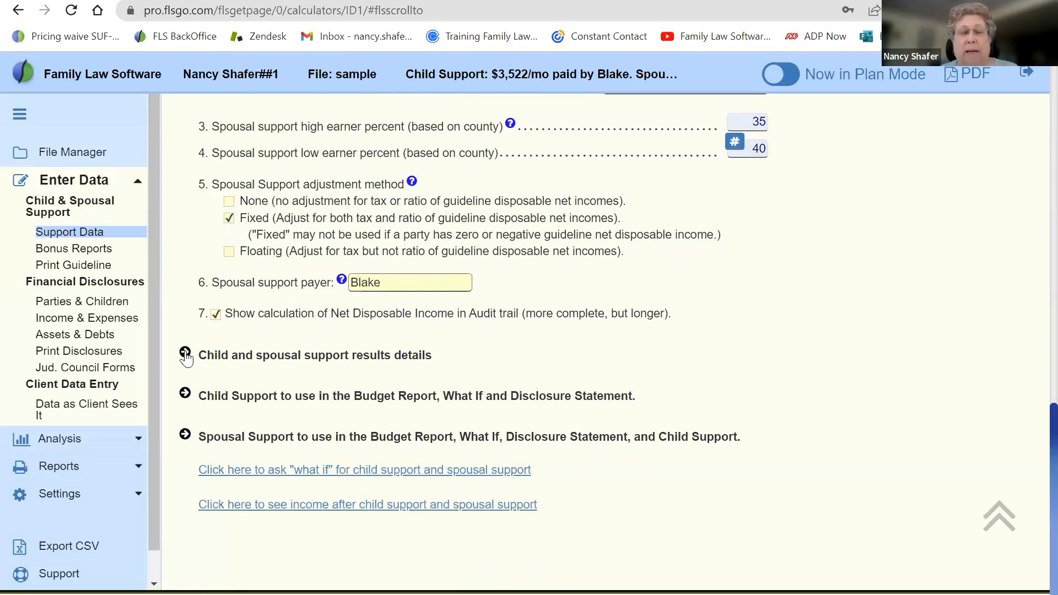
scroll(185, 355, up, 4)
scroll(185, 355, down, 1)
scroll(187, 357, down, 2)
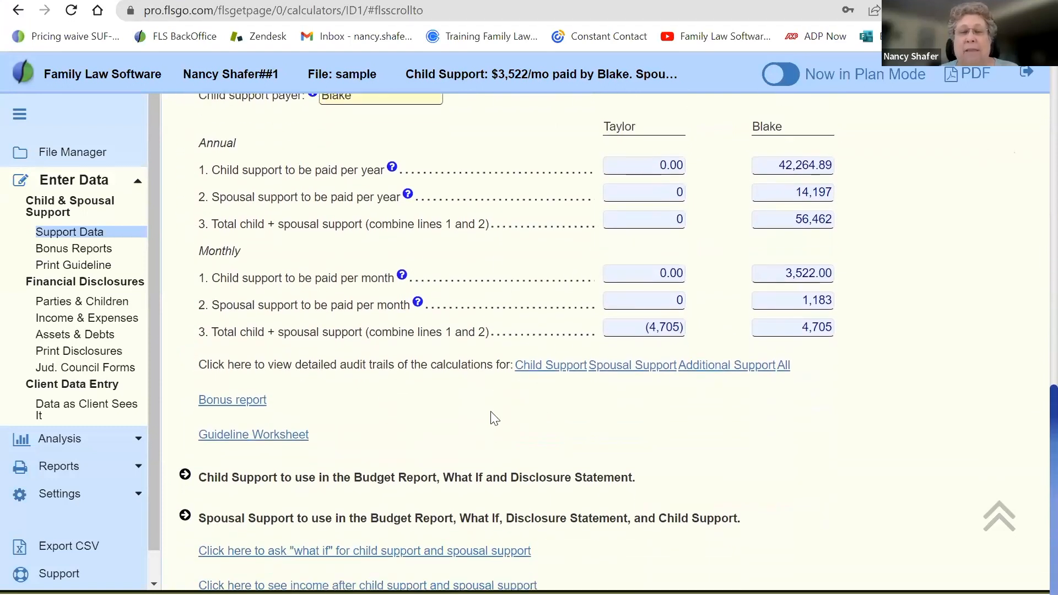
scroll(494, 418, up, 1)
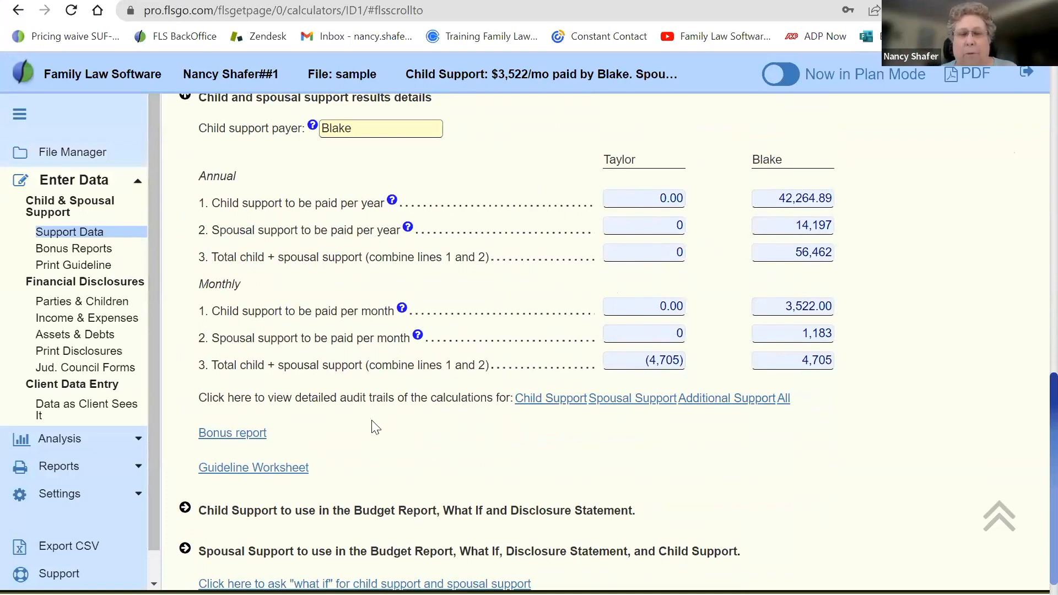
drag(265, 398, 493, 400)
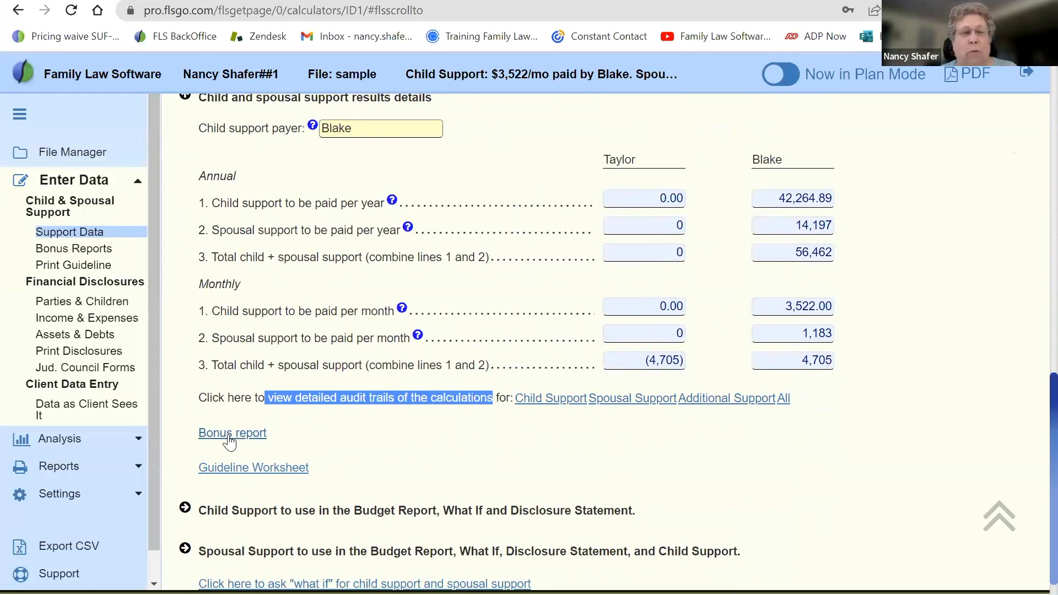
click(320, 438)
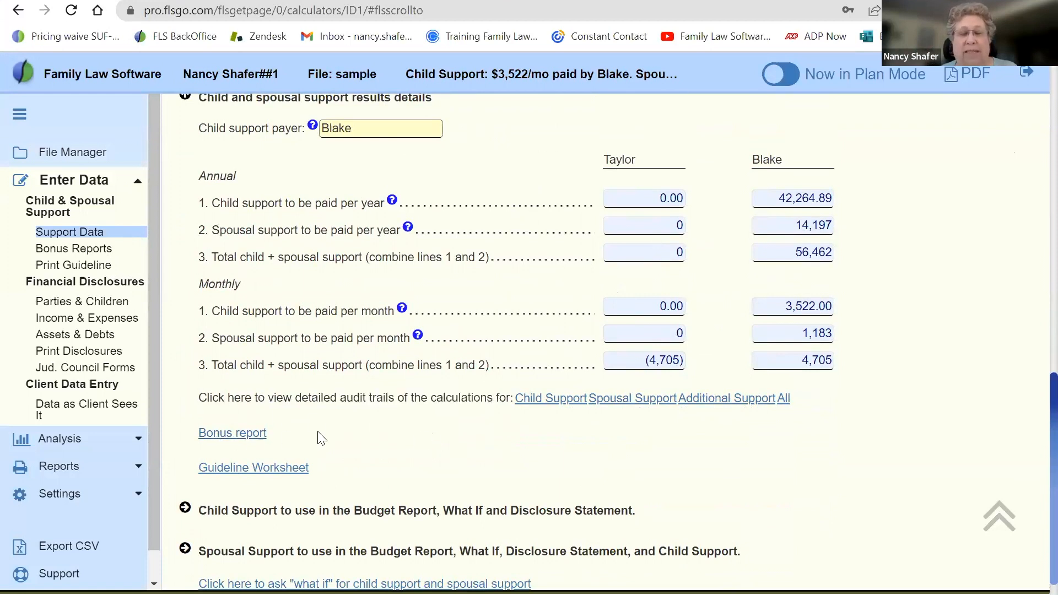
scroll(320, 438, down, 1)
scroll(319, 438, down, 1)
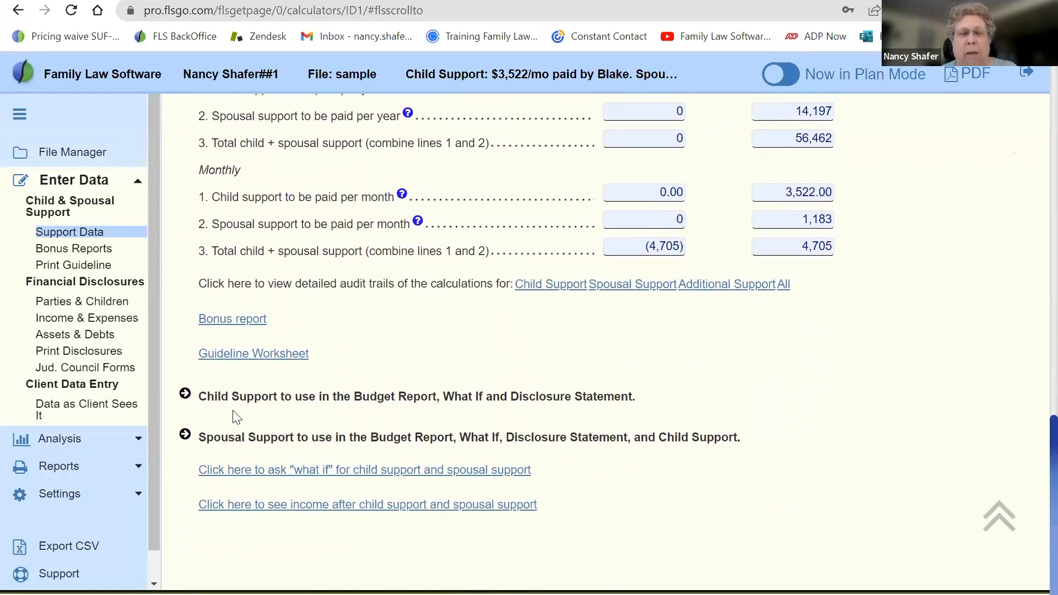
- Open the section on child support to use in the Budget Report, What If and Disclosure Statement, and review its calculated-amount option
drag(207, 397, 441, 397)
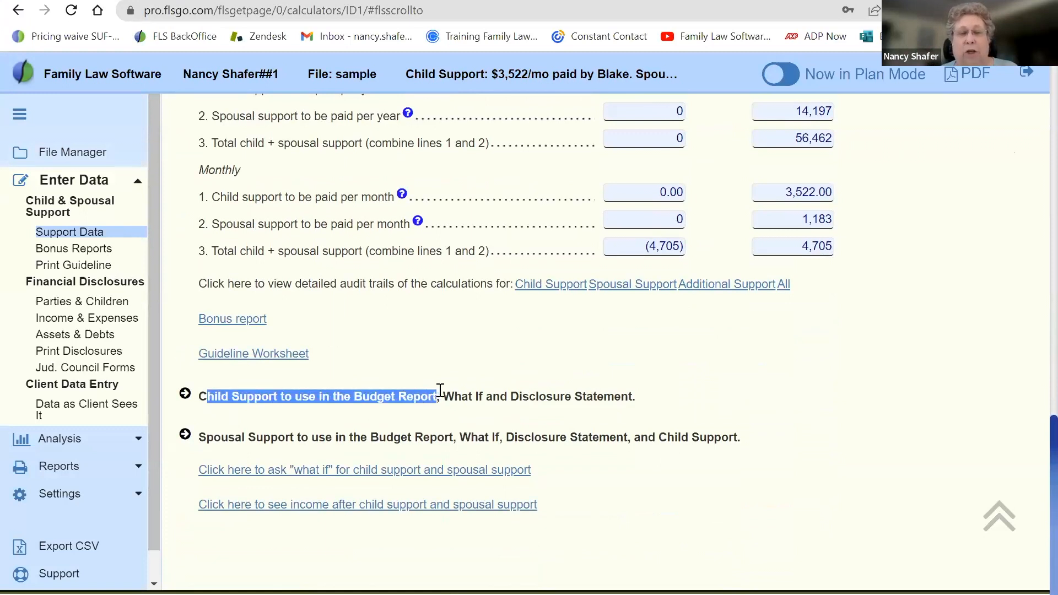
click(202, 438)
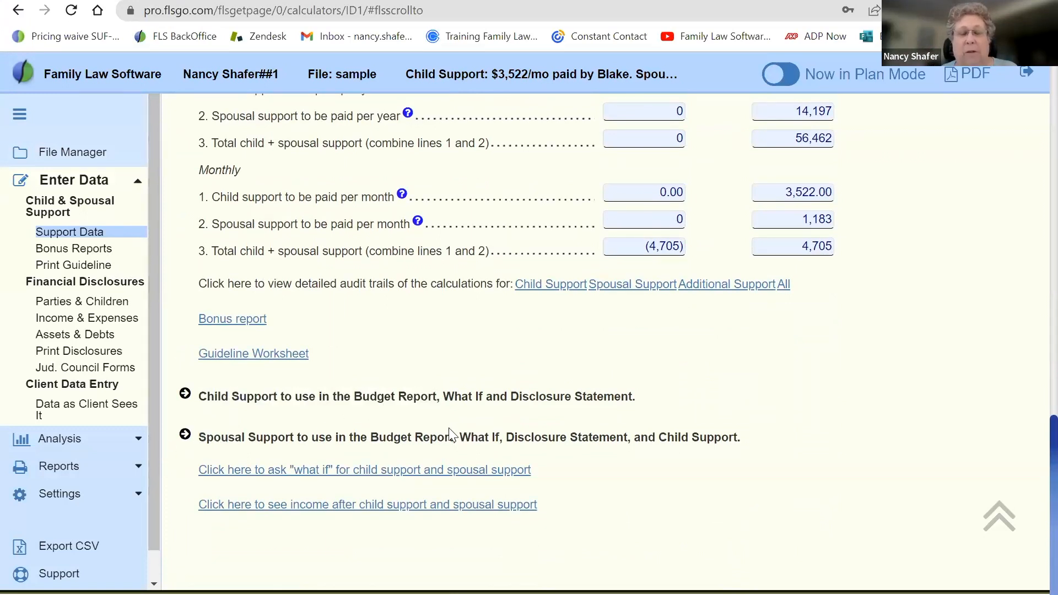
shift+click(488, 435)
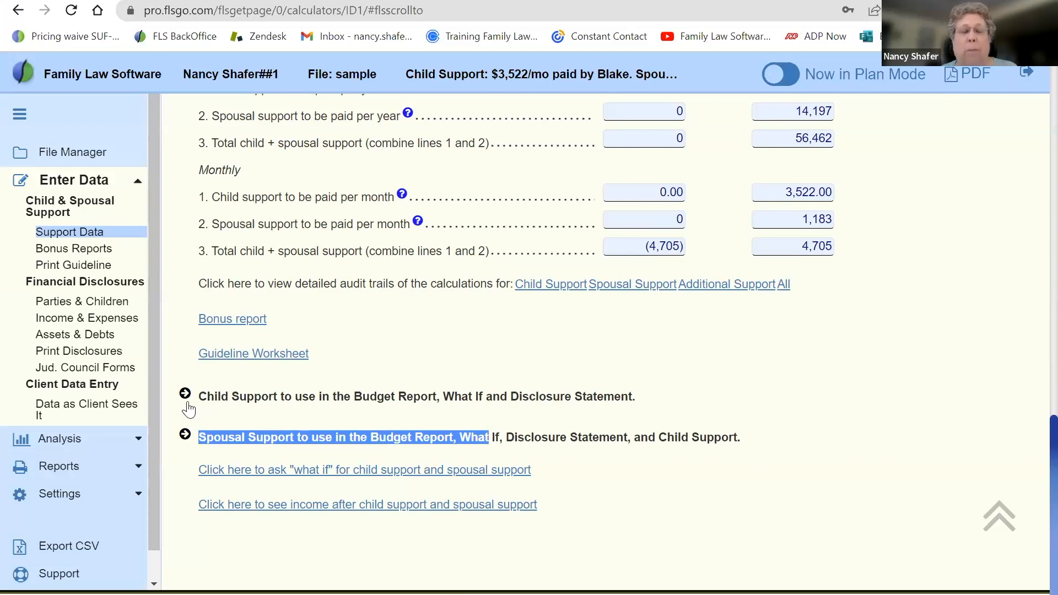
click(187, 397)
scroll(241, 335, up, 6)
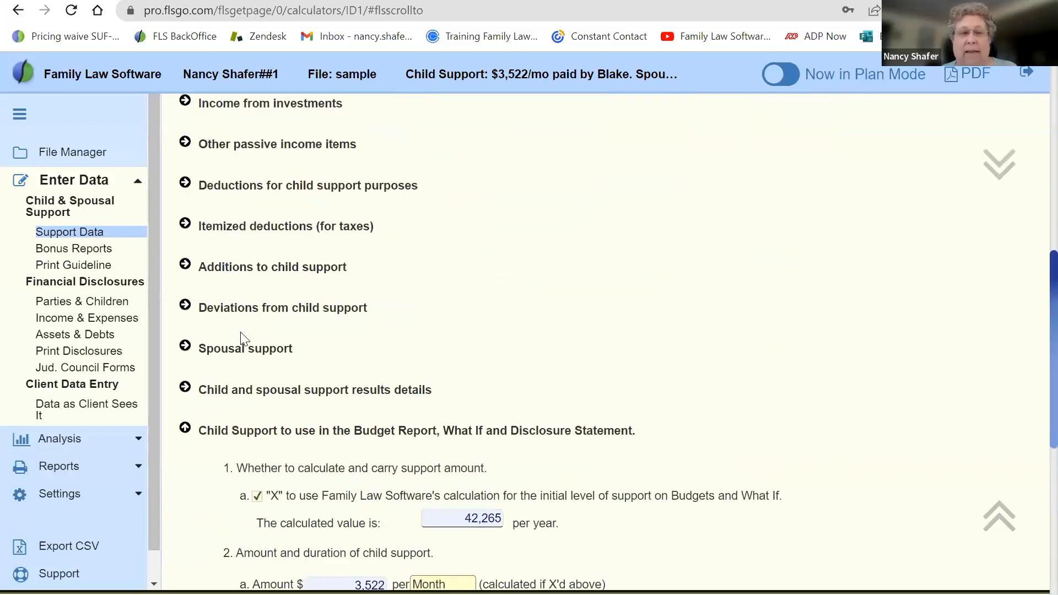
scroll(240, 334, down, 5)
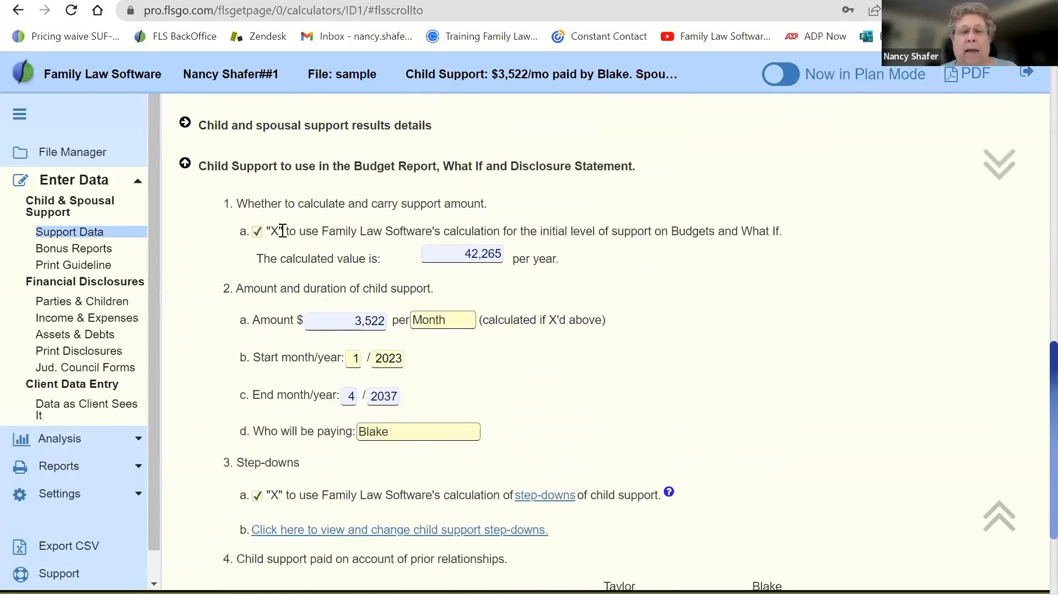
drag(282, 231, 678, 234)
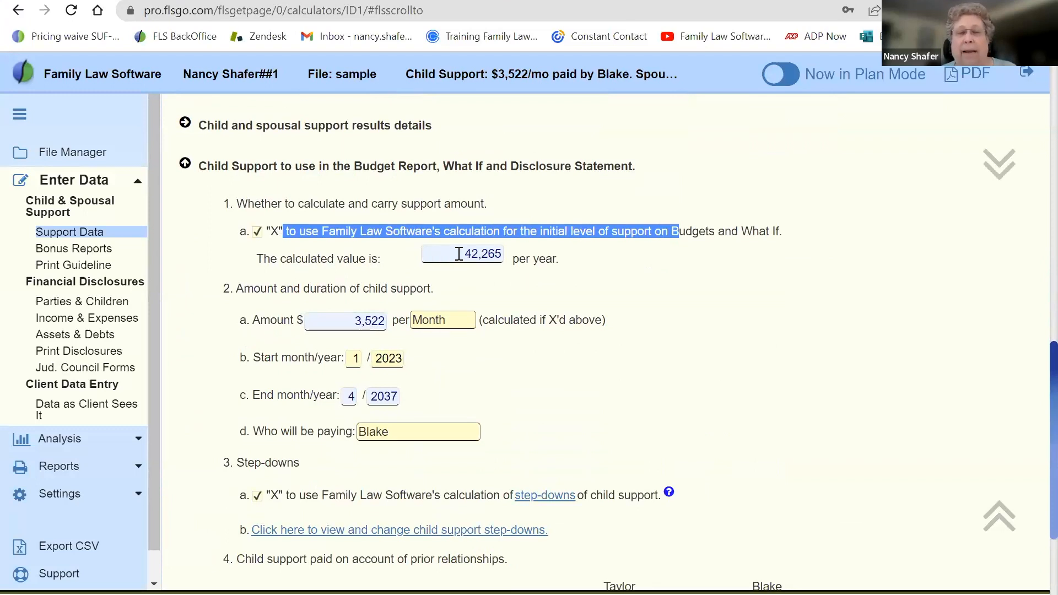
- Turn off the software's calculation of the initial child support level for Budgets and What If, and switch it back on
click(257, 237)
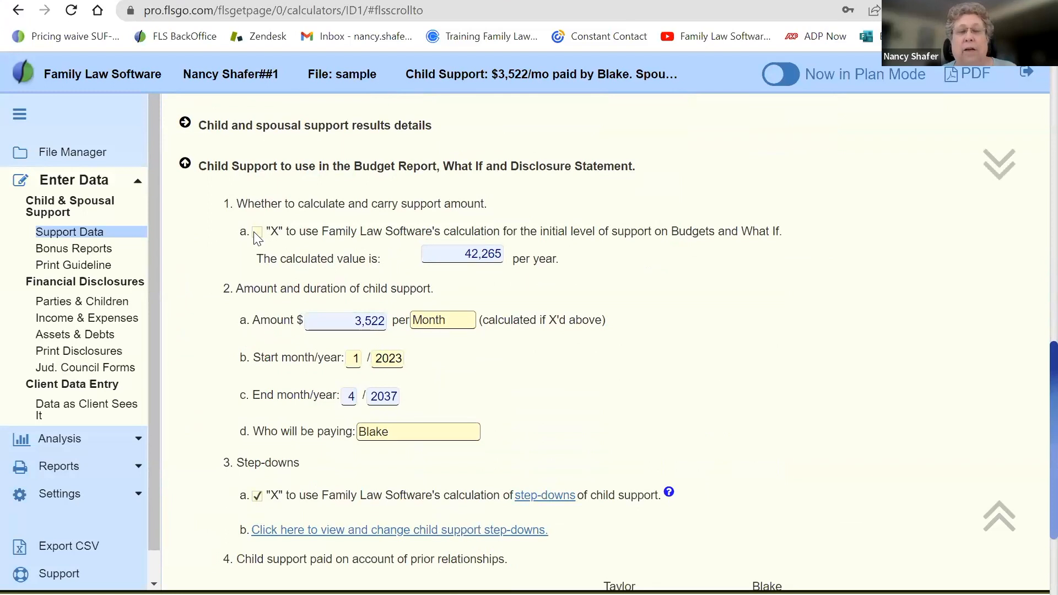
click(326, 317)
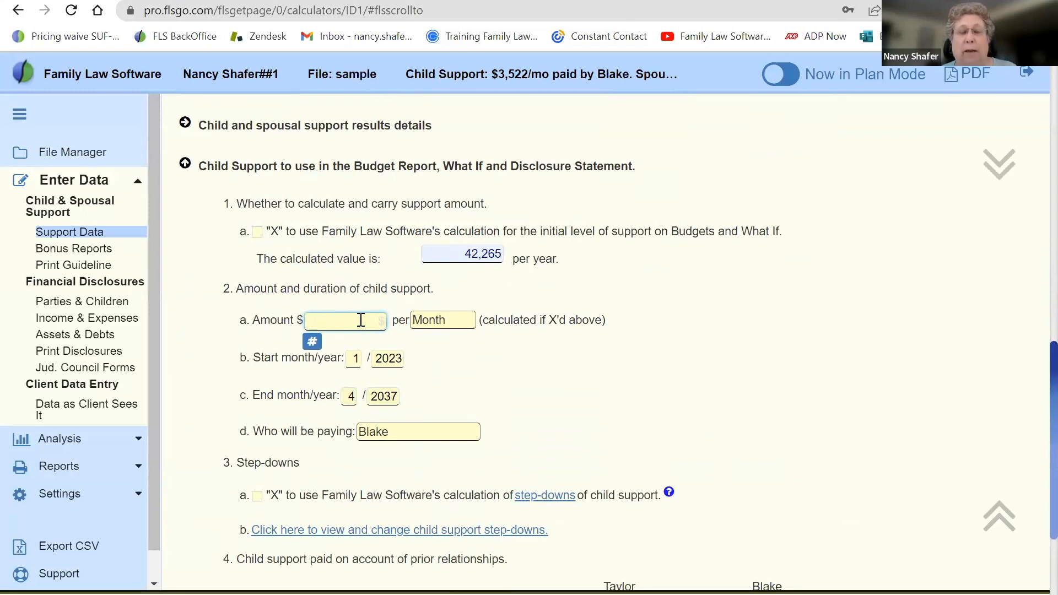
click(257, 231)
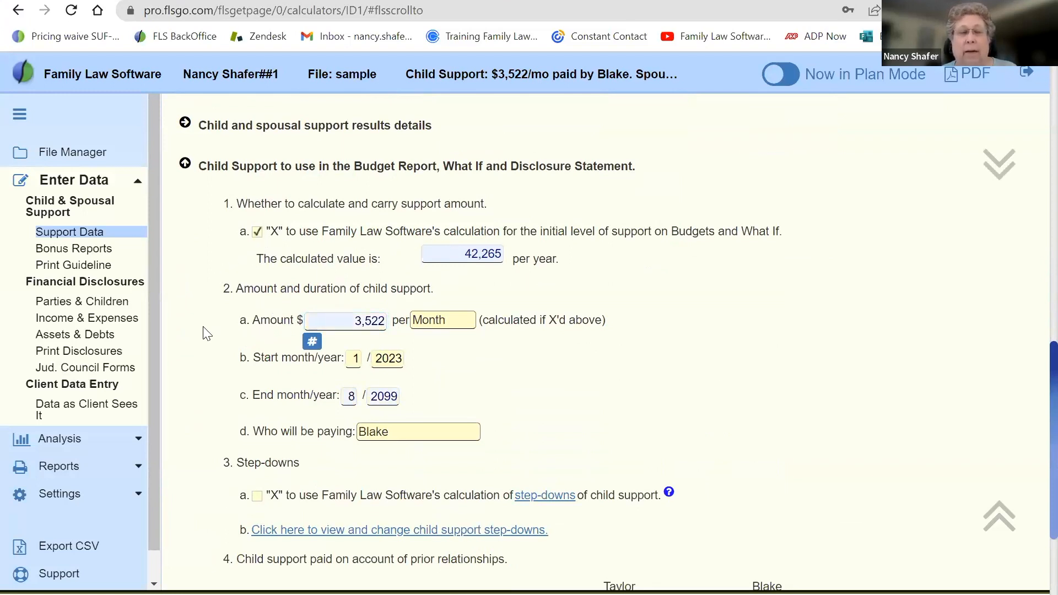
- Examine the child support end month and year, and turn on the software's calculation of child support step-downs
scroll(202, 343, down, 4)
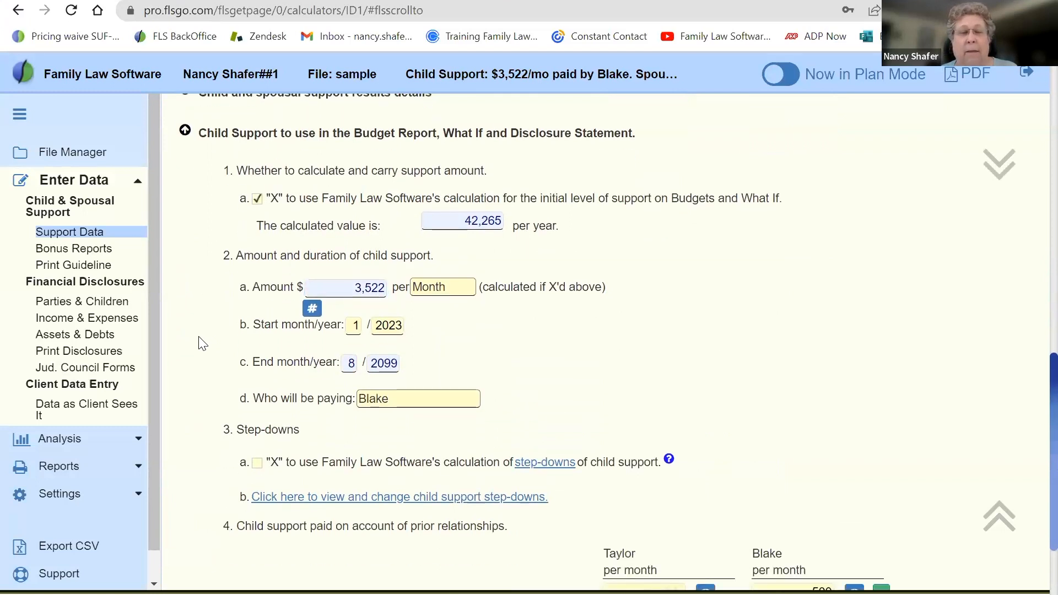
scroll(202, 343, up, 1)
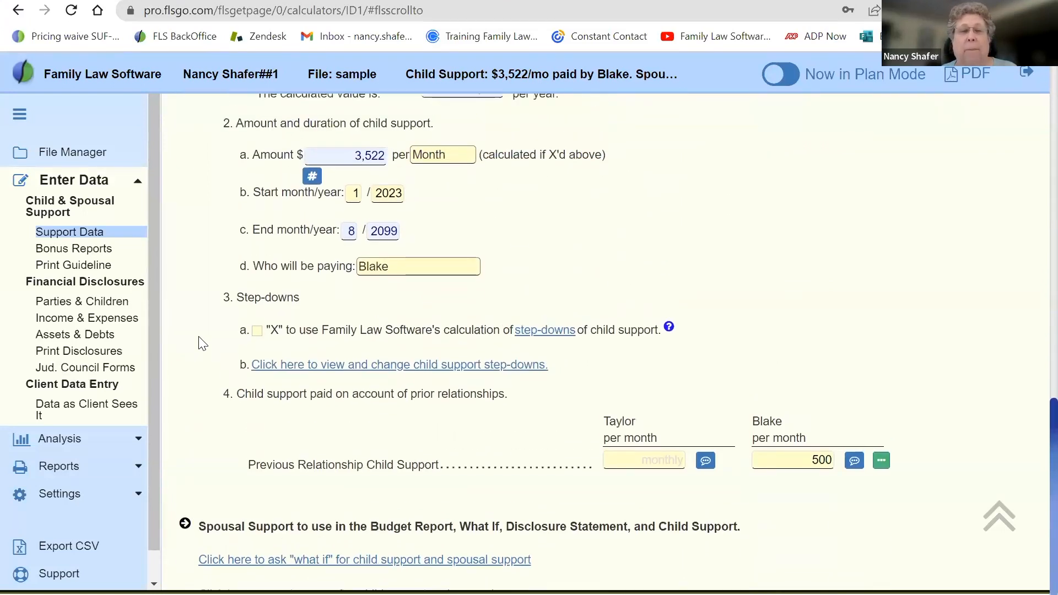
click(346, 231)
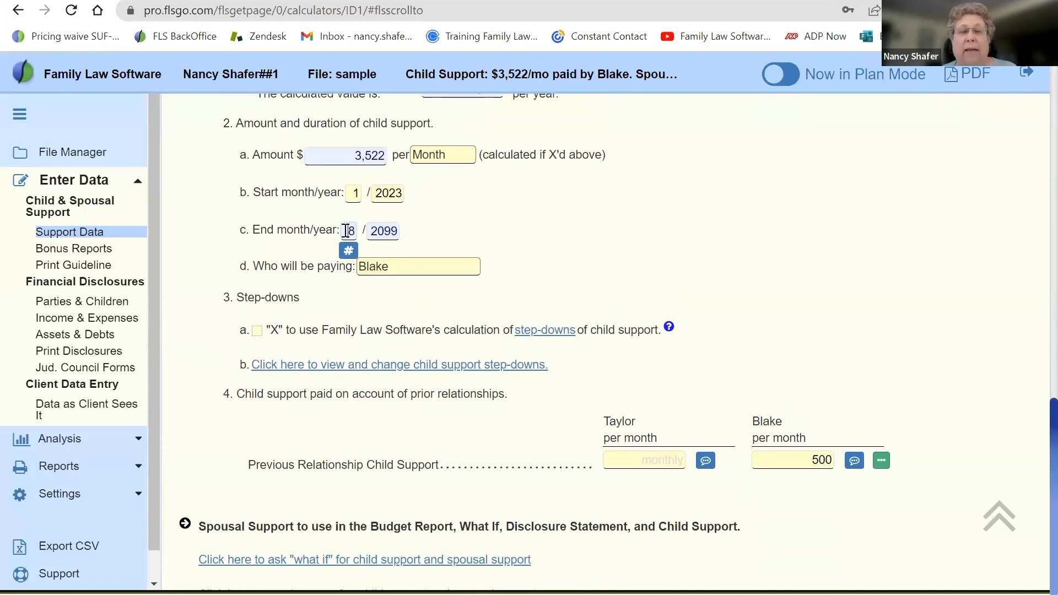
click(374, 232)
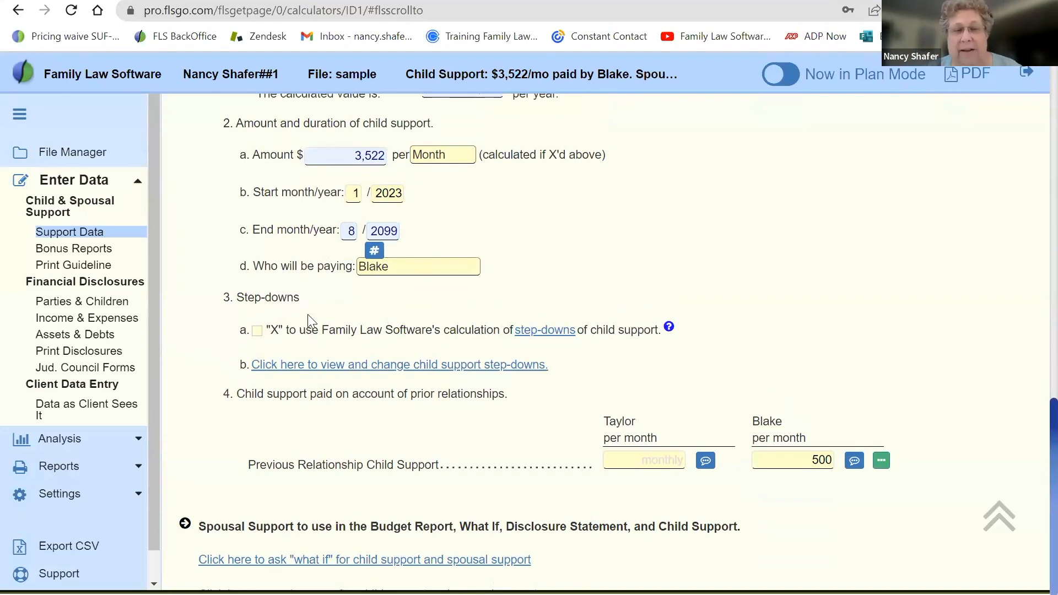
click(257, 332)
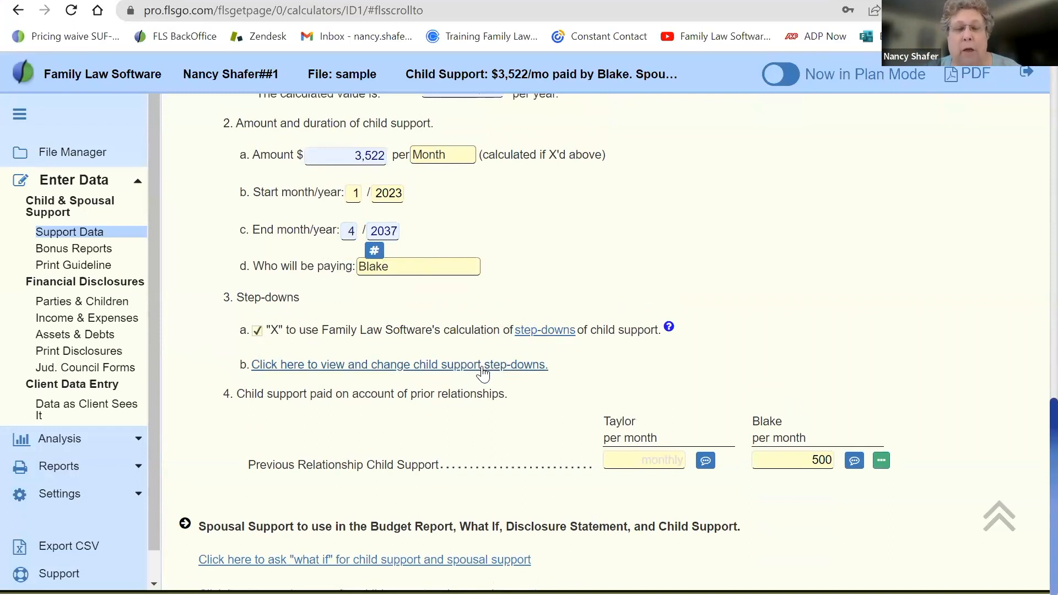
- Open the child support step-downs, set the initial level's end month to 5 and examine the support tiers
click(377, 364)
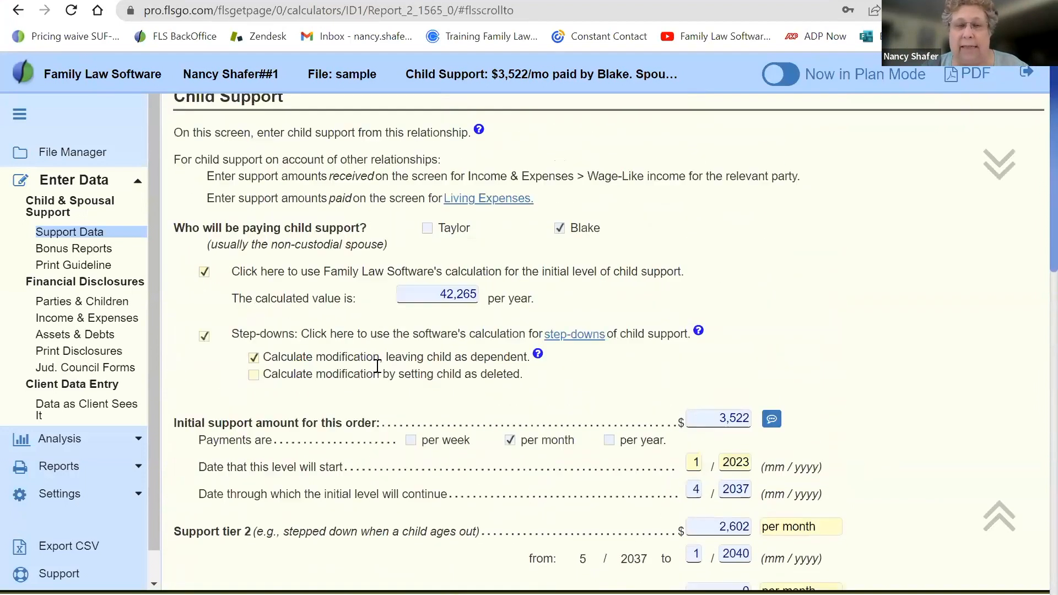
click(18, 10)
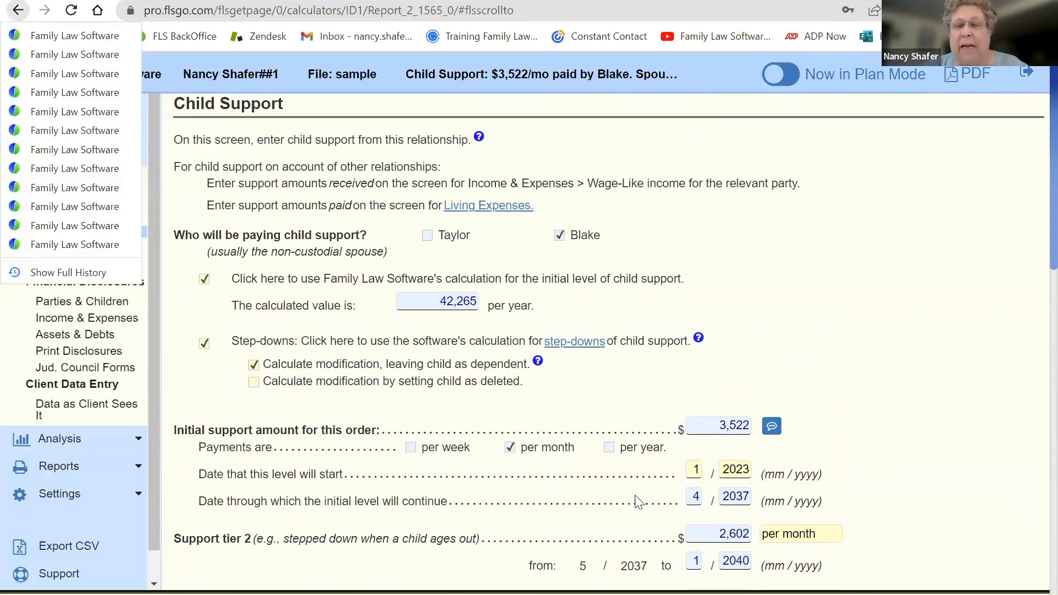
click(696, 495)
click(695, 495)
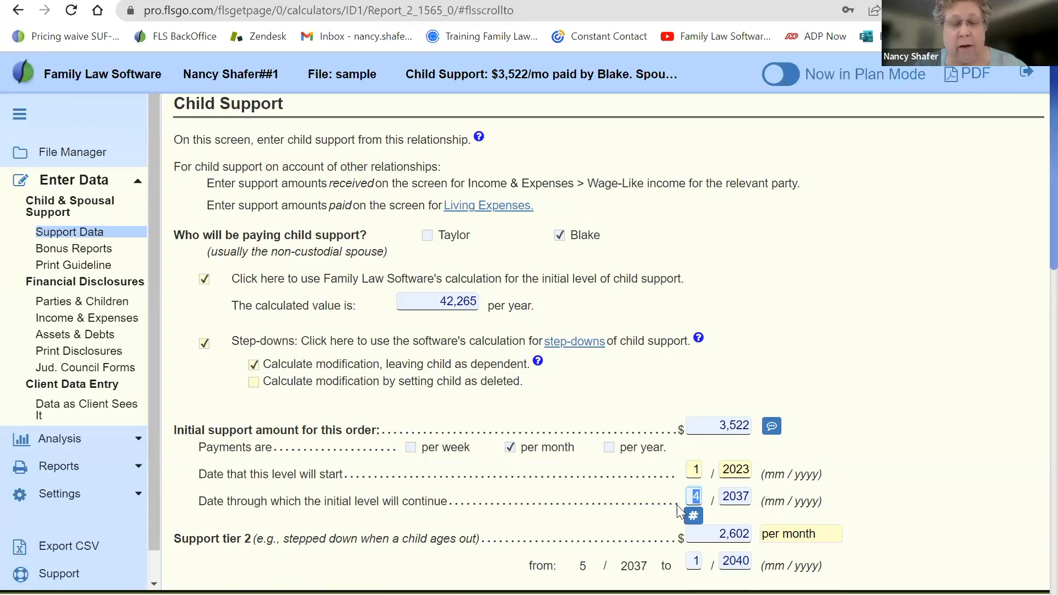
key(Tab)
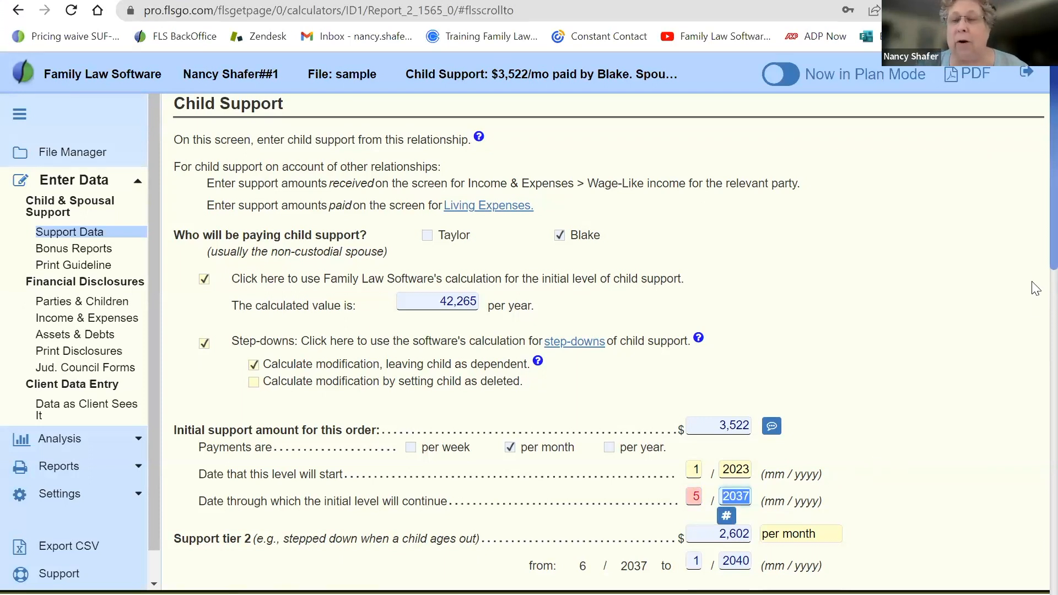
scroll(1035, 286, down, 2)
scroll(1035, 304, down, 5)
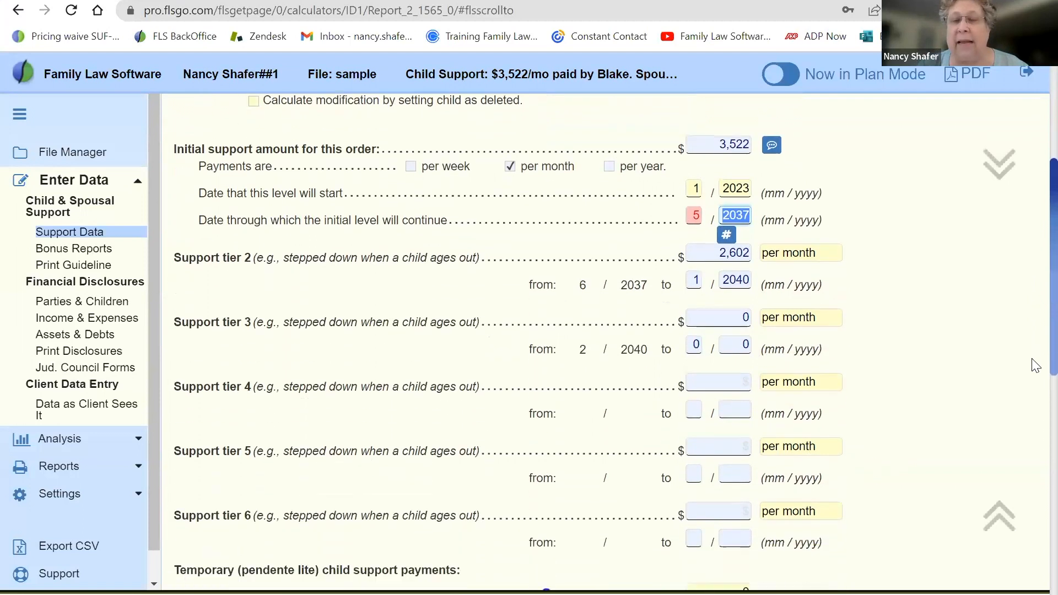
scroll(1035, 358, up, 1)
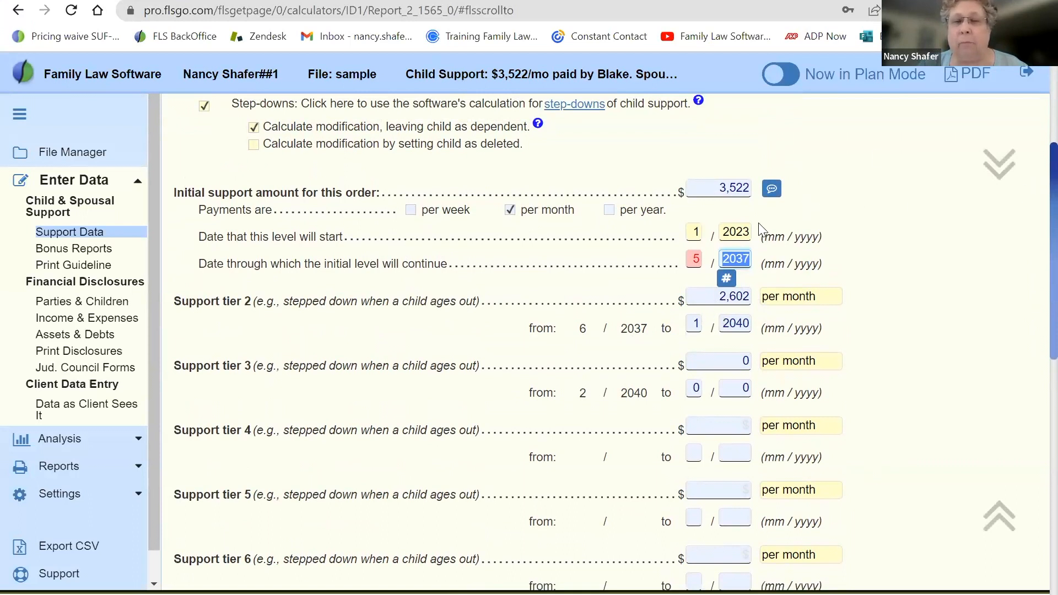
- Set the initial support level's end month back to 4 and return to the support data
drag(686, 263, 706, 268)
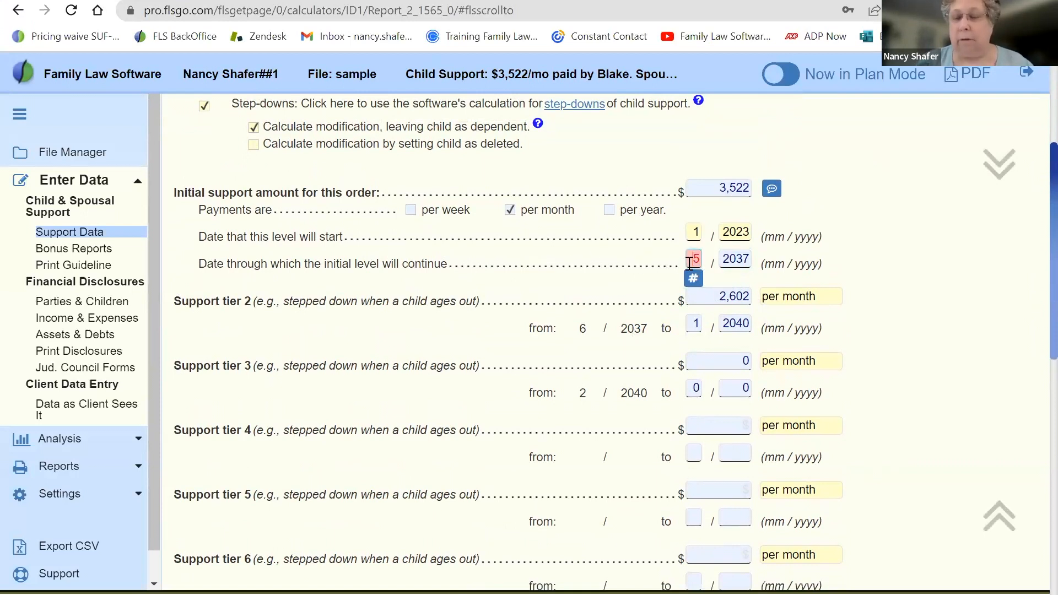
key(Tab)
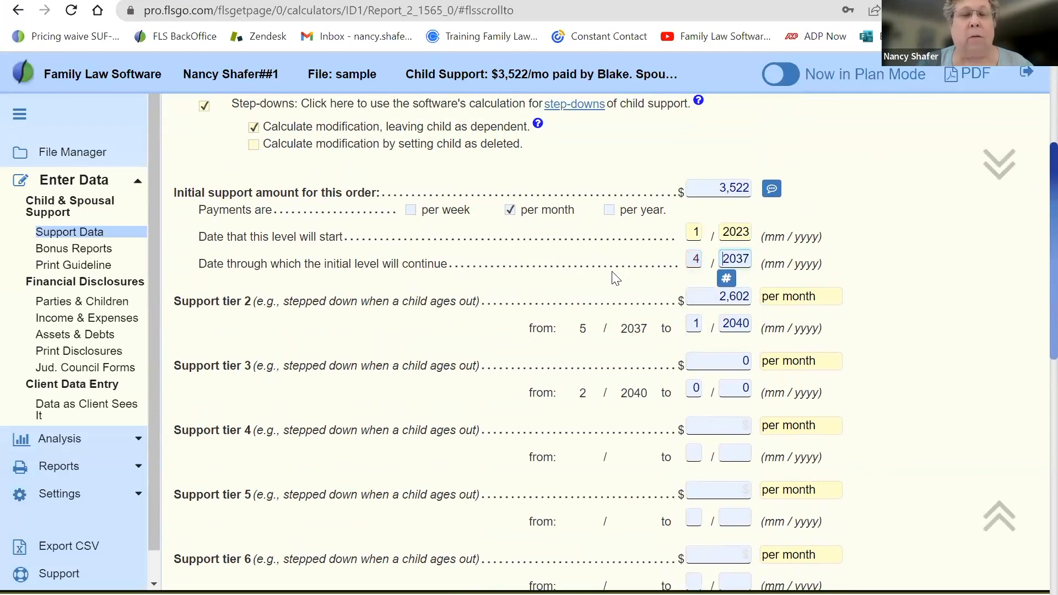
click(18, 10)
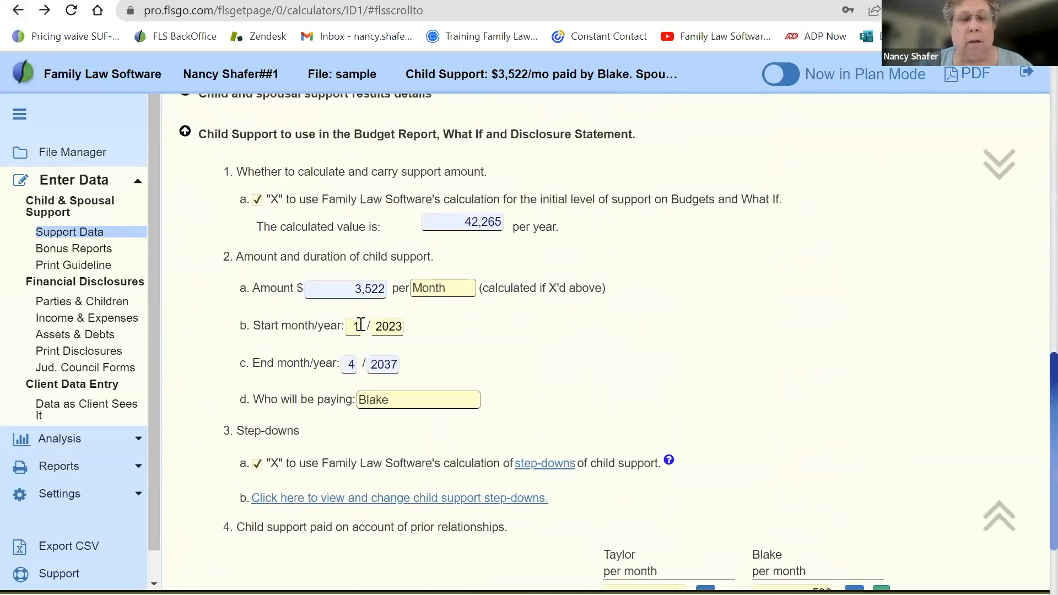
- Open the section on spousal support to use in the Budget Report and turn on the use of calculated spousal support
scroll(438, 453, down, 3)
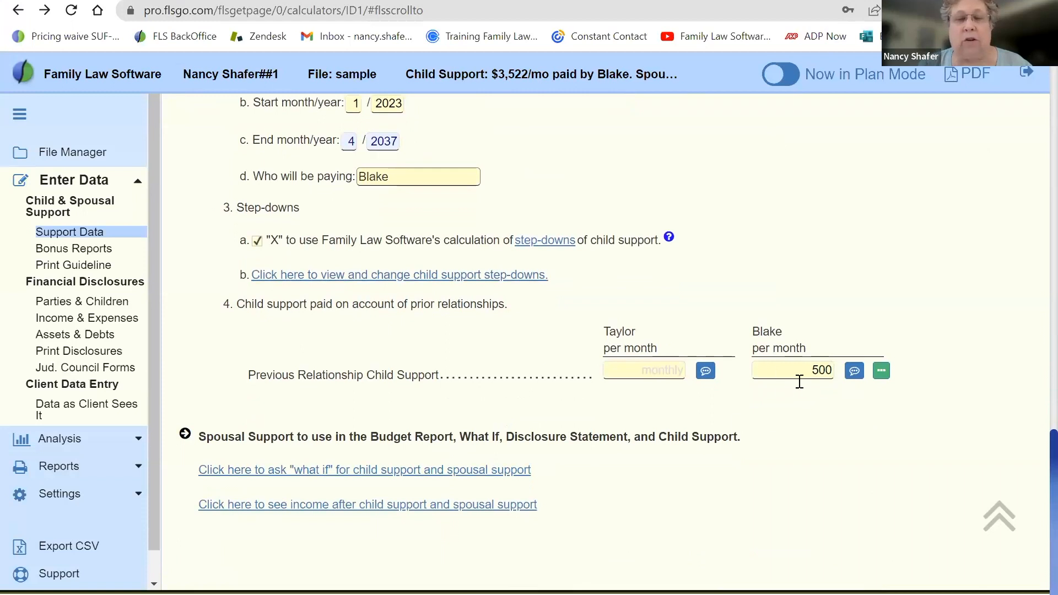
drag(797, 370, 833, 377)
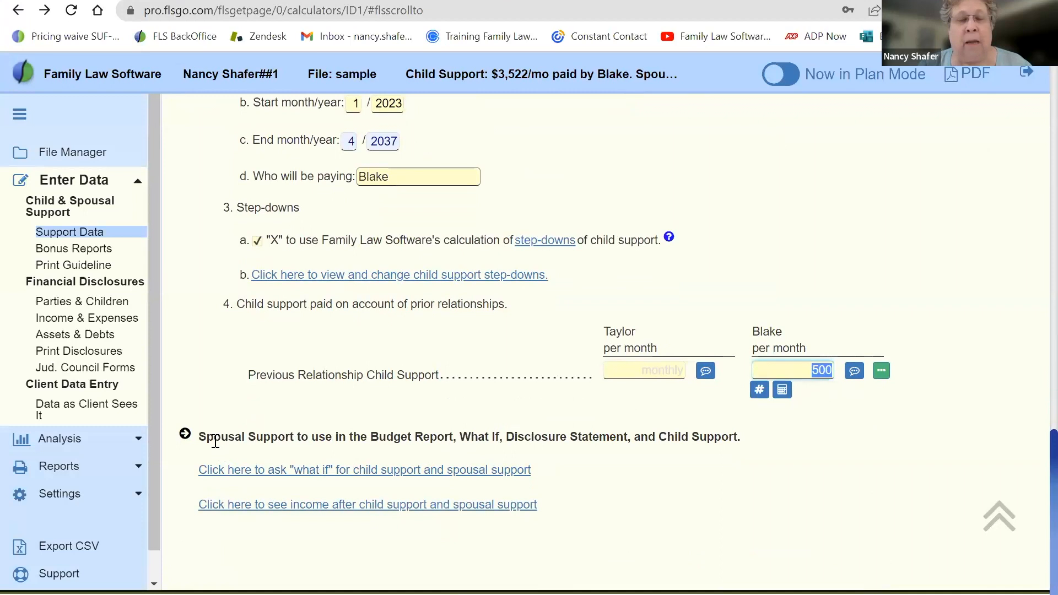
click(185, 436)
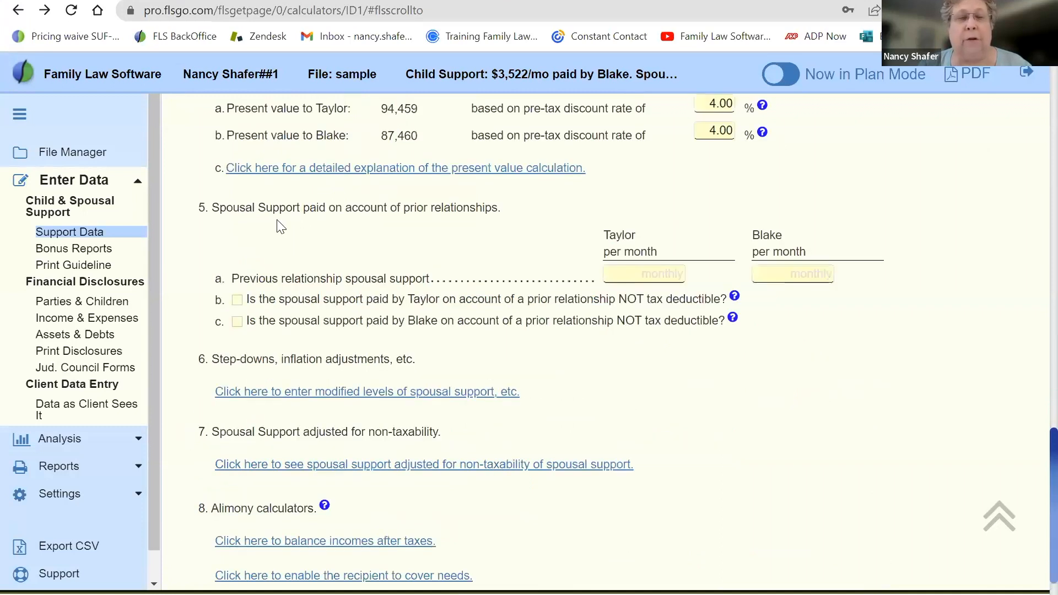
scroll(302, 250, up, 5)
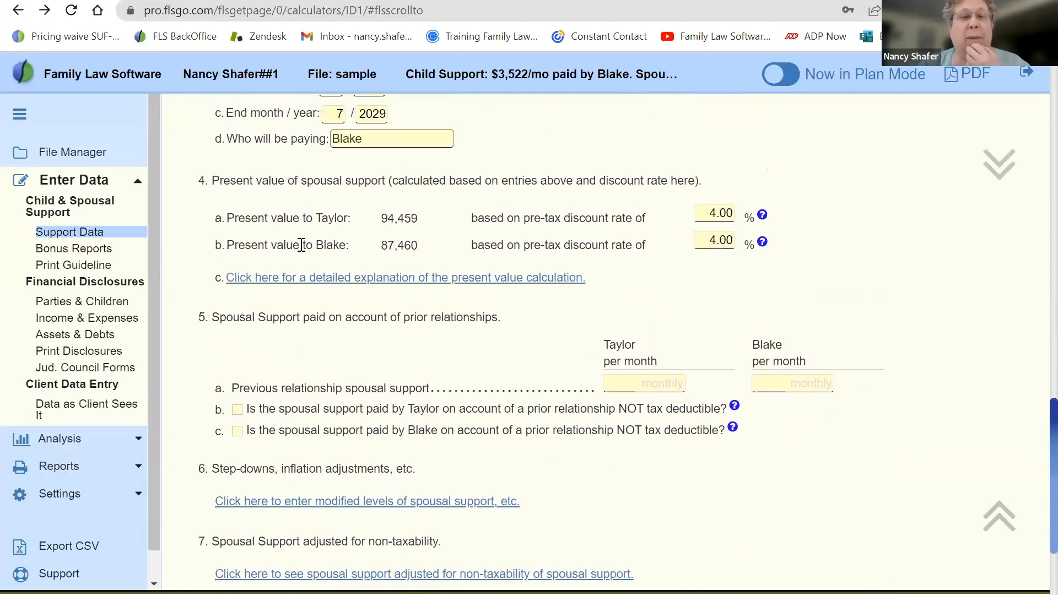
scroll(302, 245, up, 3)
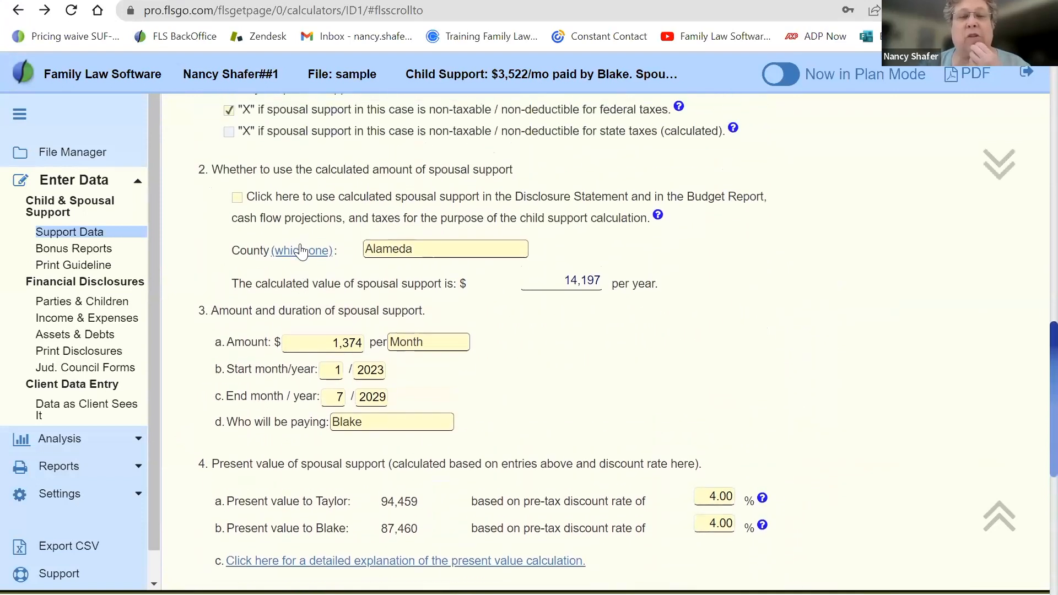
scroll(302, 248, up, 1)
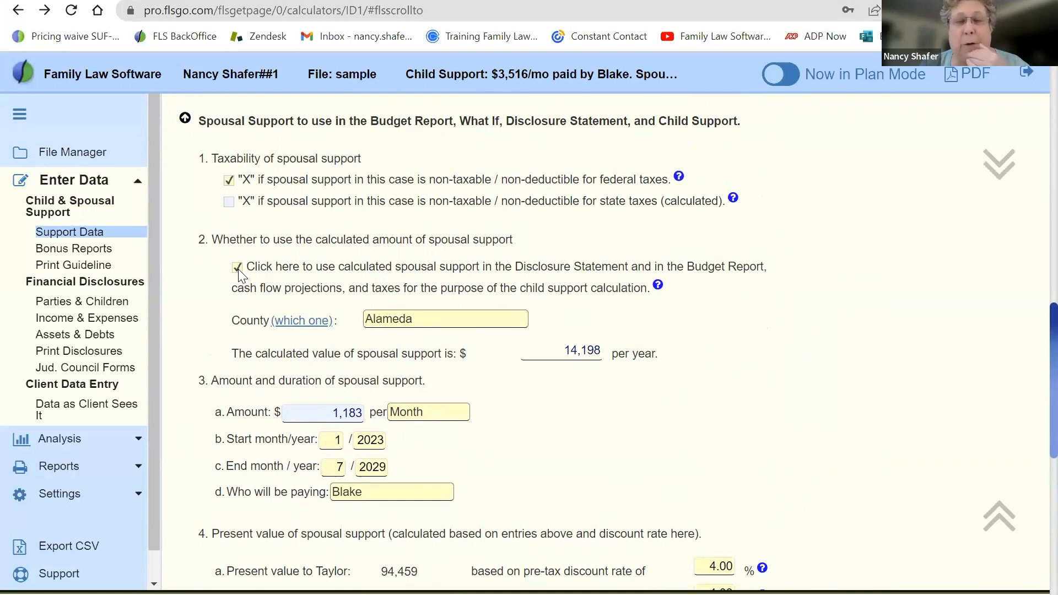
- Review the remaining spousal support entries, open the printable guideline report and examine its monthly figures
scroll(205, 299, down, 9)
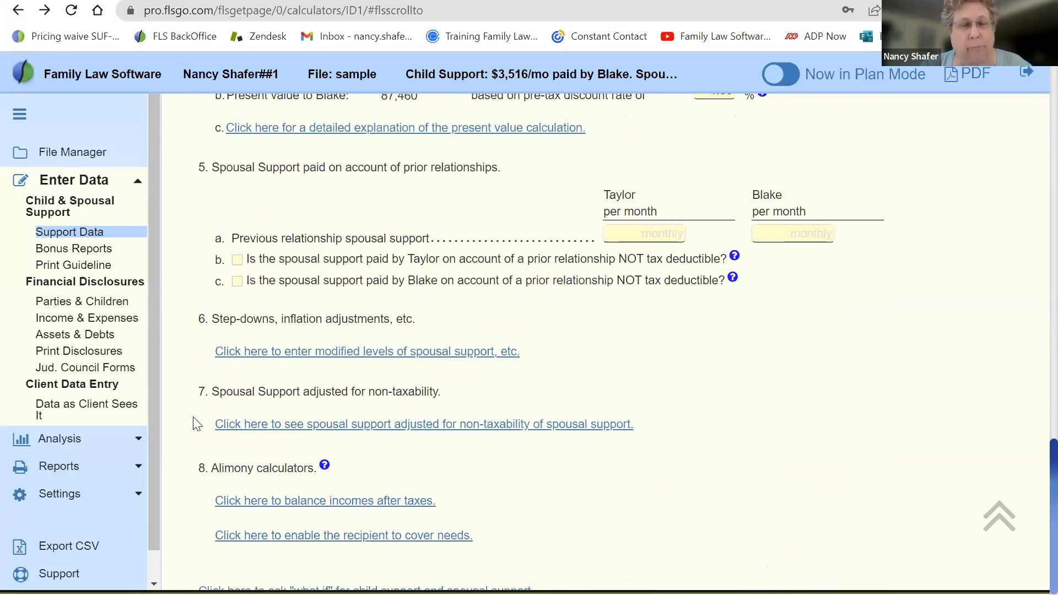
click(79, 265)
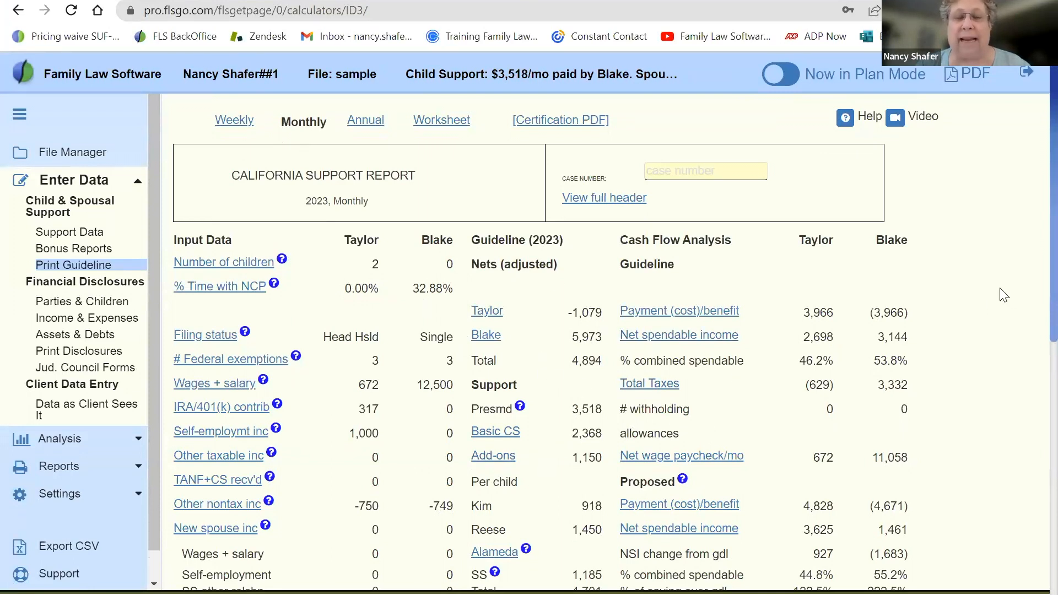
scroll(1003, 295, down, 1)
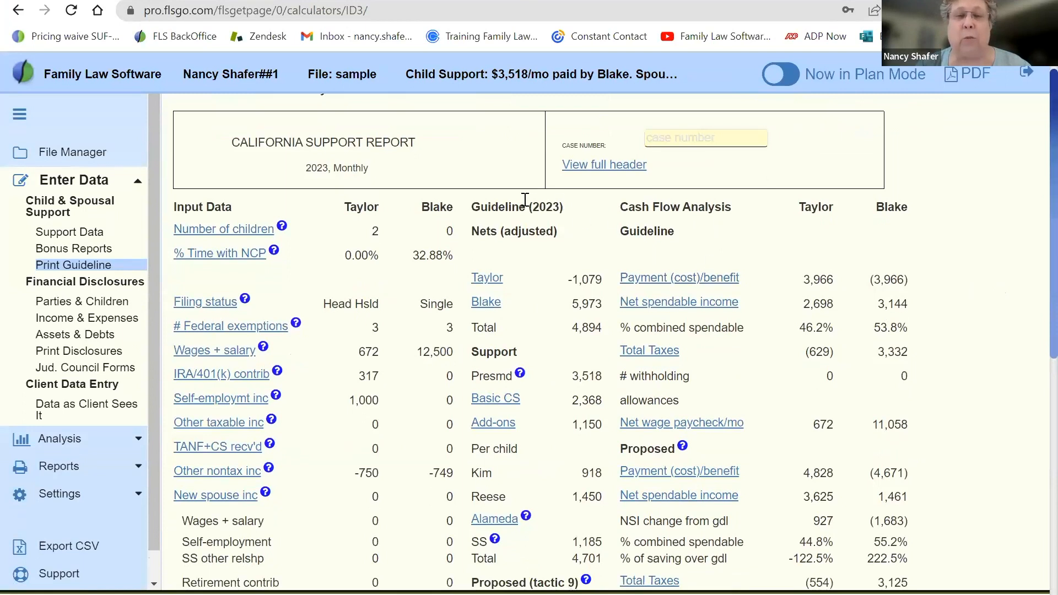
drag(473, 206, 476, 234)
click(545, 267)
scroll(544, 268, down, 1)
scroll(544, 268, down, 5)
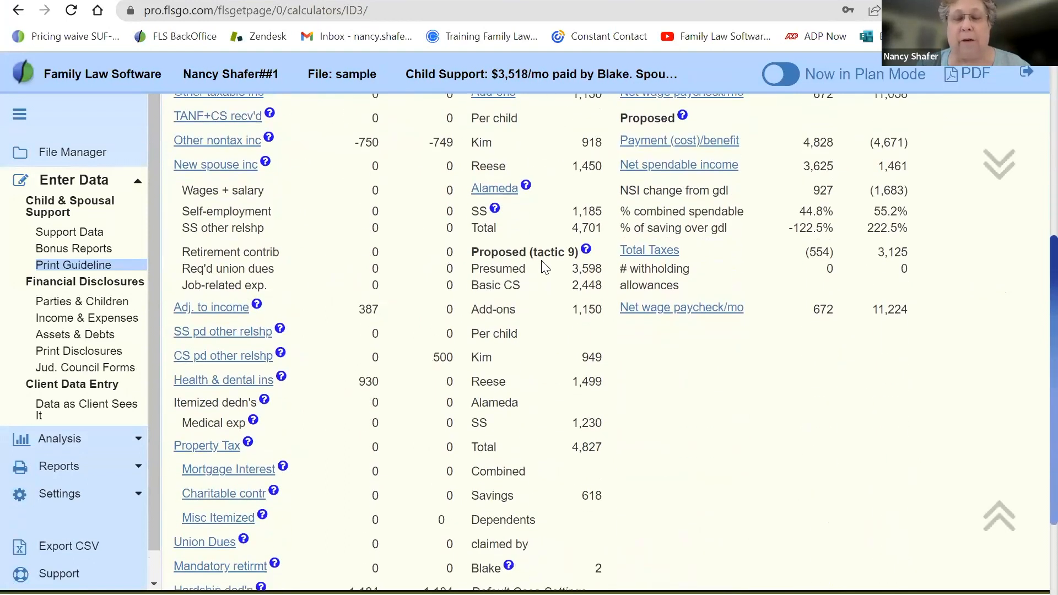
scroll(544, 267, up, 4)
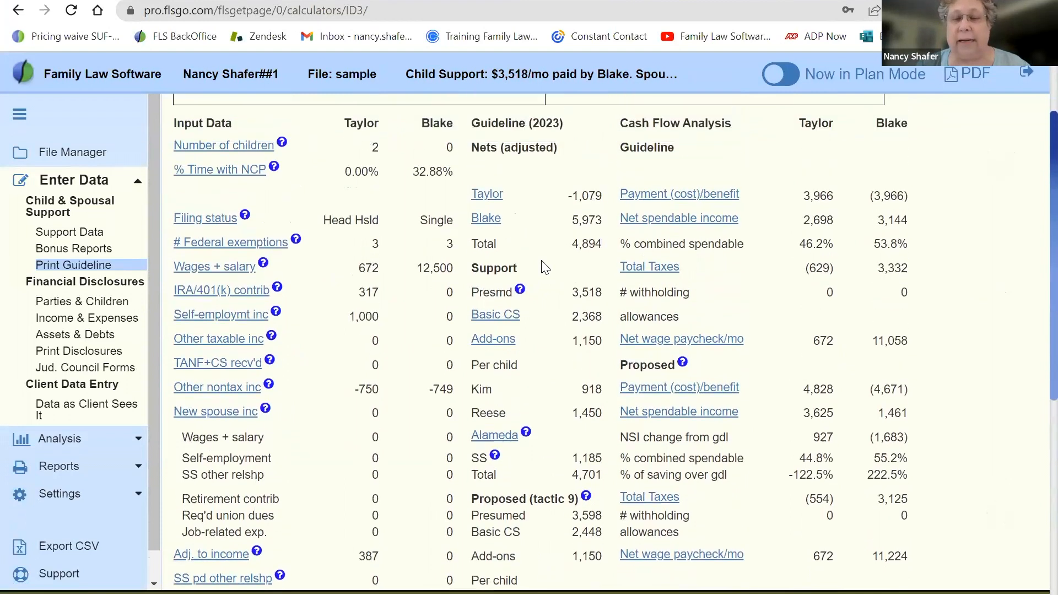
scroll(544, 267, up, 2)
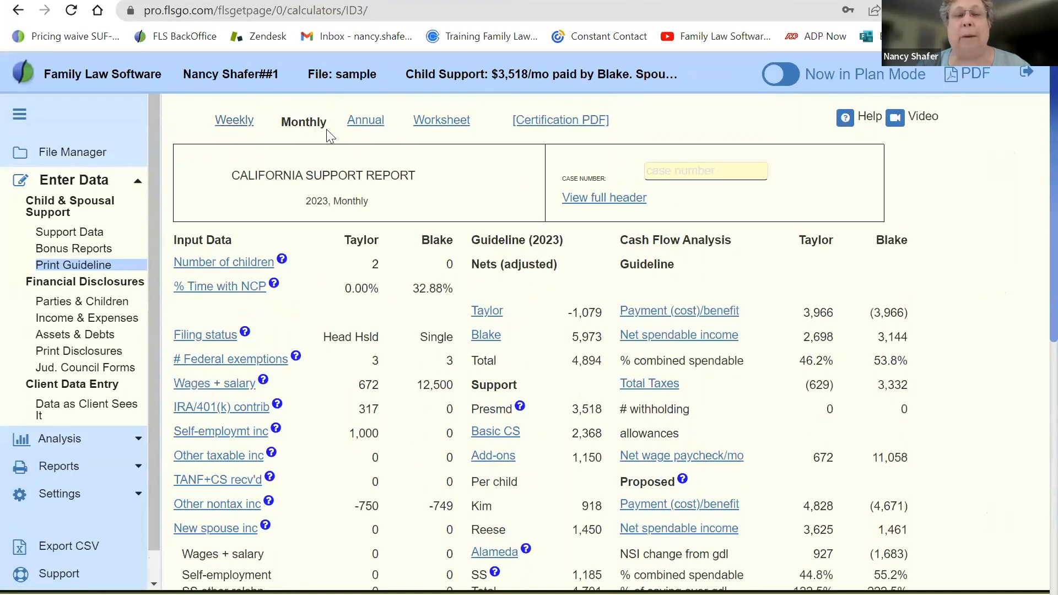
- View the annual support report, and examine the gross income and deduction calculations in its worksheet
click(365, 121)
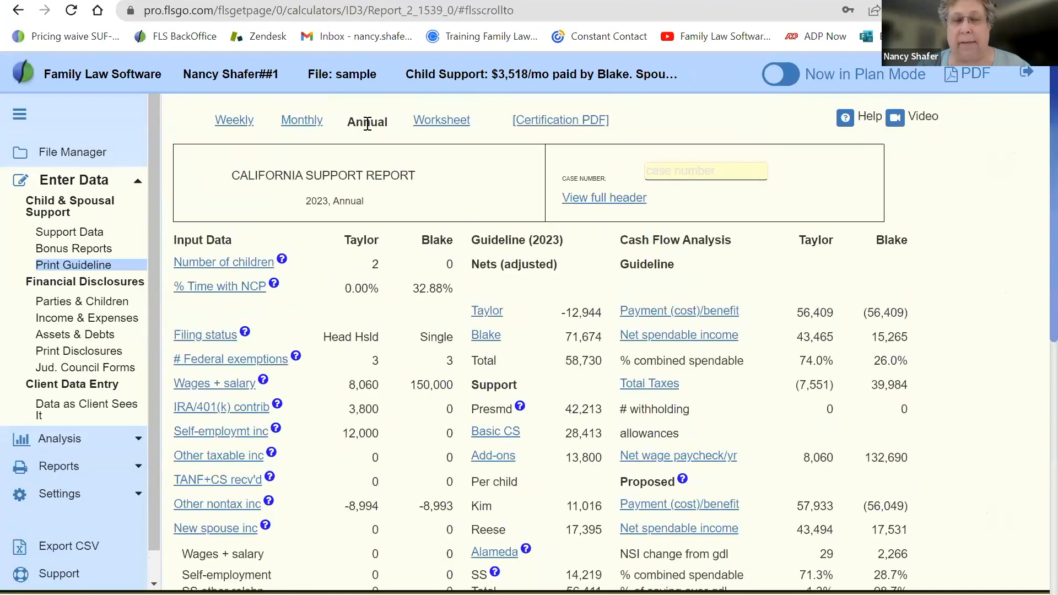
click(454, 128)
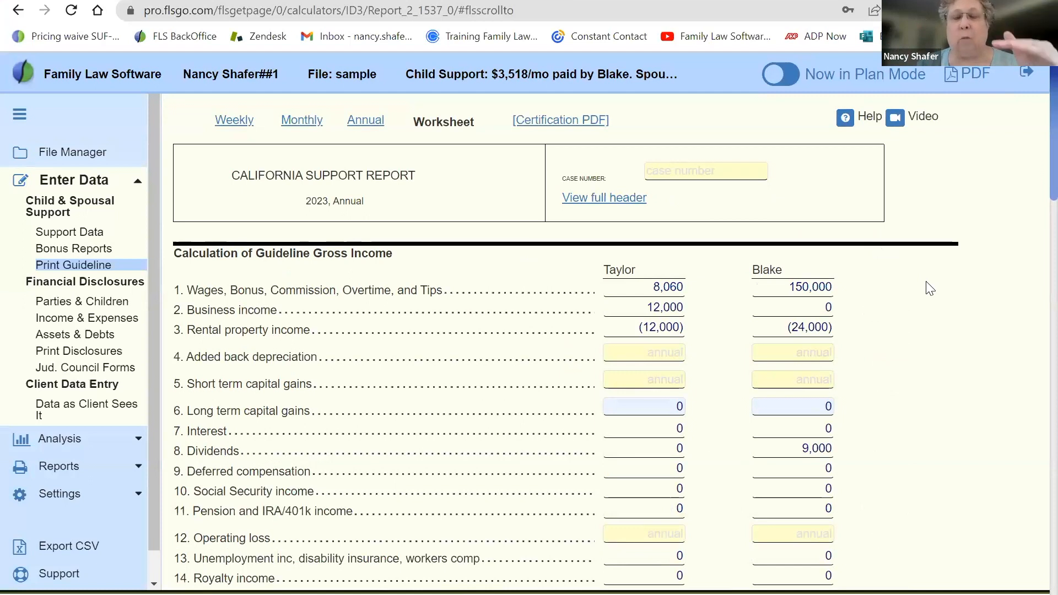
scroll(930, 287, down, 5)
scroll(929, 287, down, 7)
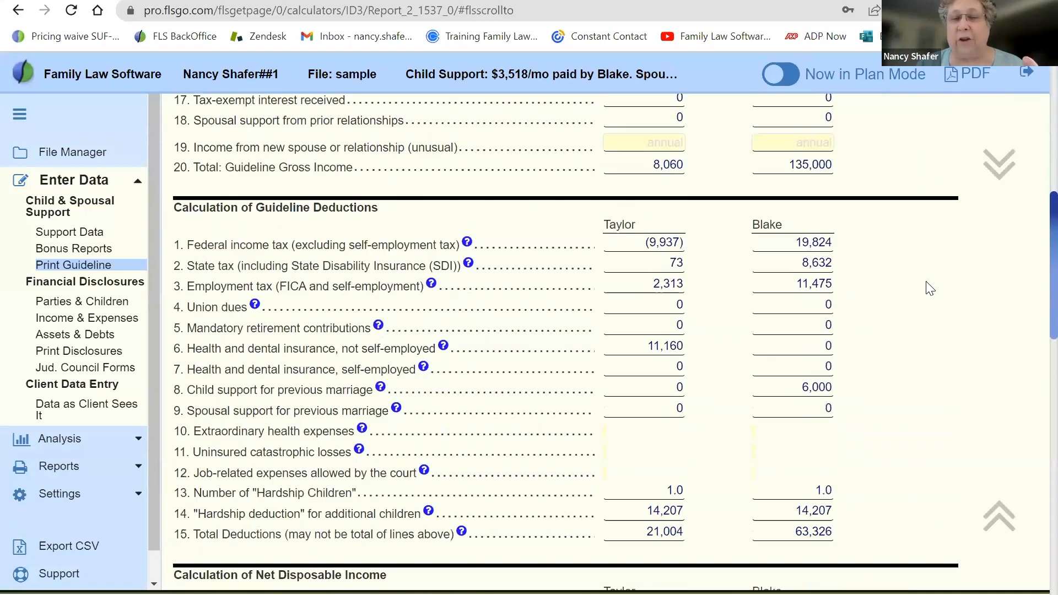
scroll(929, 287, down, 6)
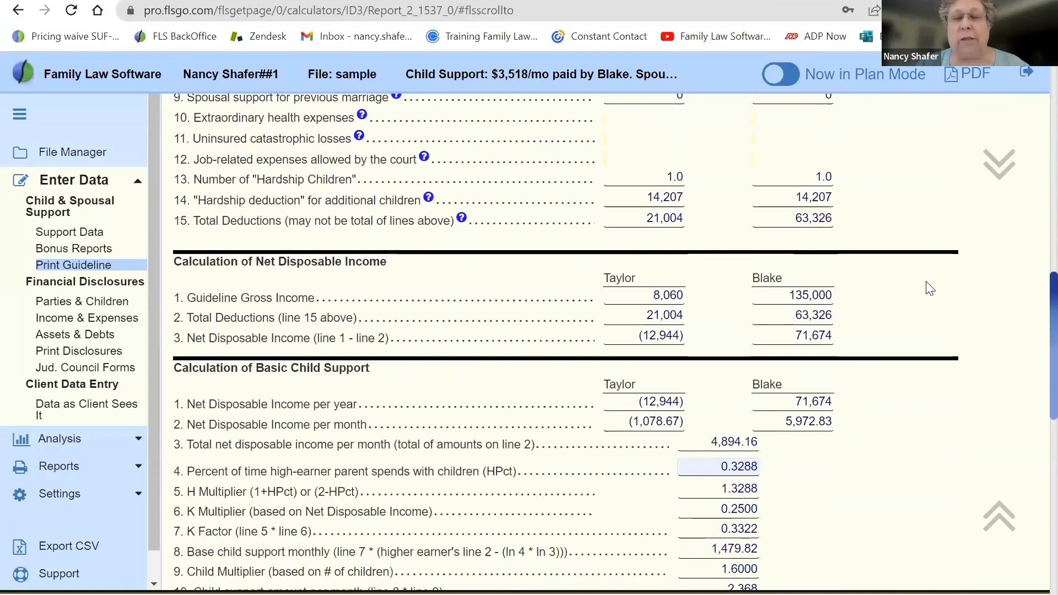
- Examine the worksheet's net disposable income, basic and additional child support calculations, and its closing summary
drag(185, 329, 821, 391)
click(825, 395)
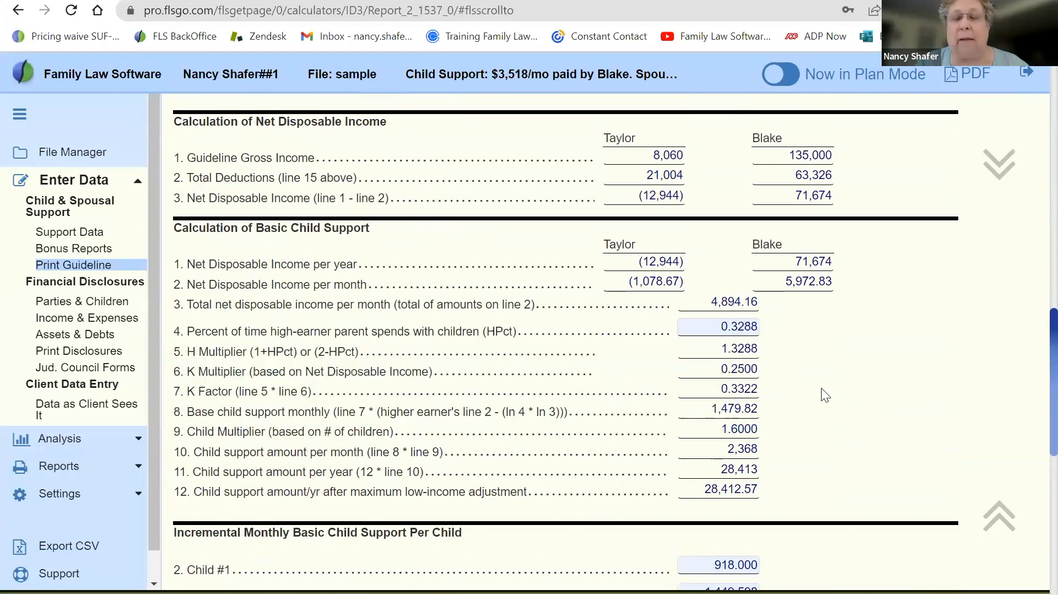
scroll(825, 394, down, 3)
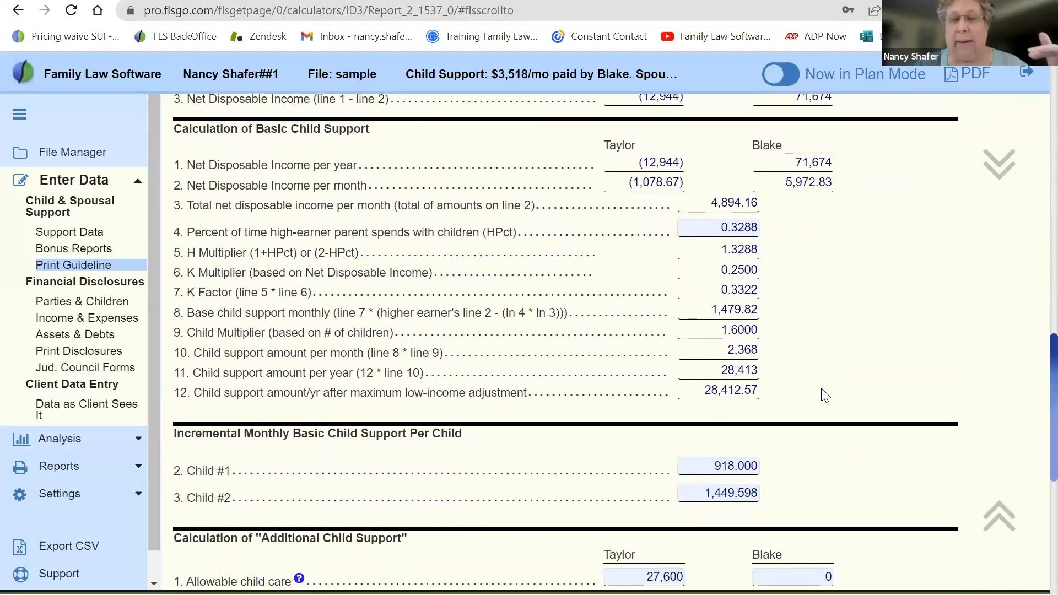
scroll(824, 394, down, 4)
scroll(824, 395, down, 1)
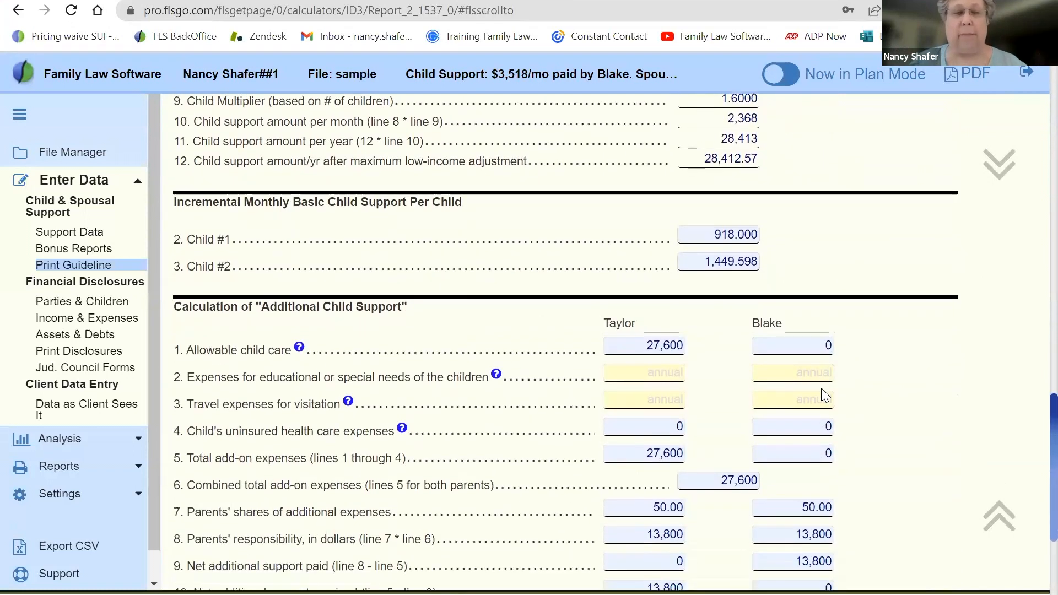
scroll(825, 394, down, 6)
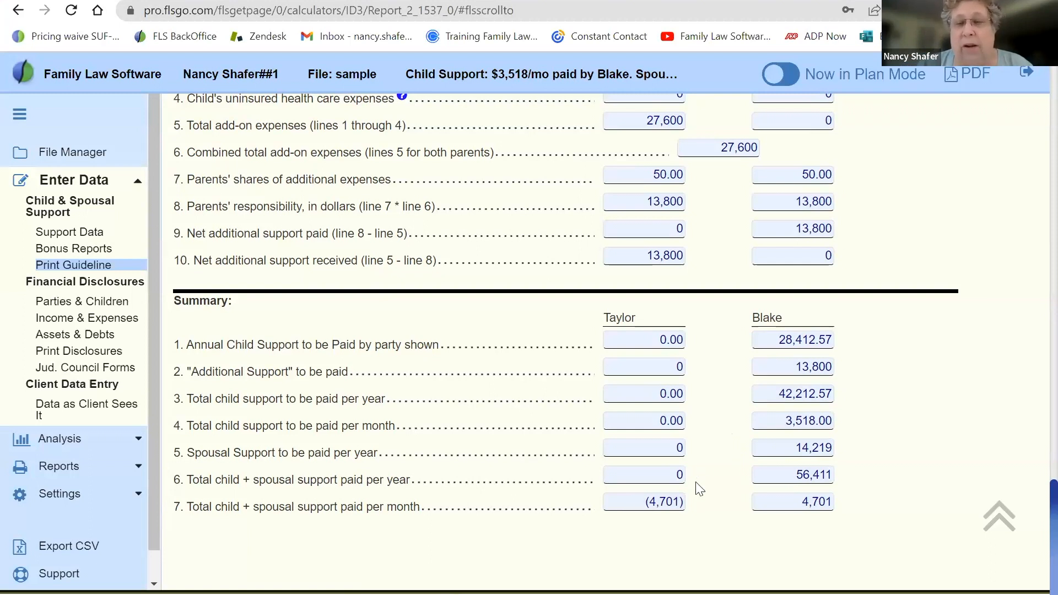
scroll(730, 415, up, 20)
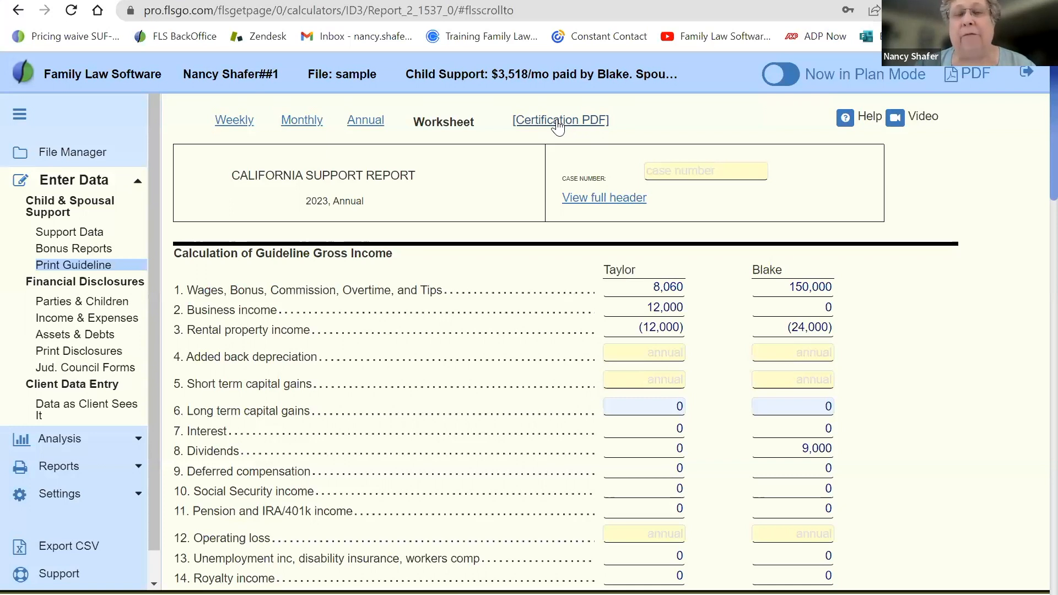
- Open the California certification PDF, dismiss the Acrobat sign-in offers to view the letter, and return to the worksheet
click(558, 123)
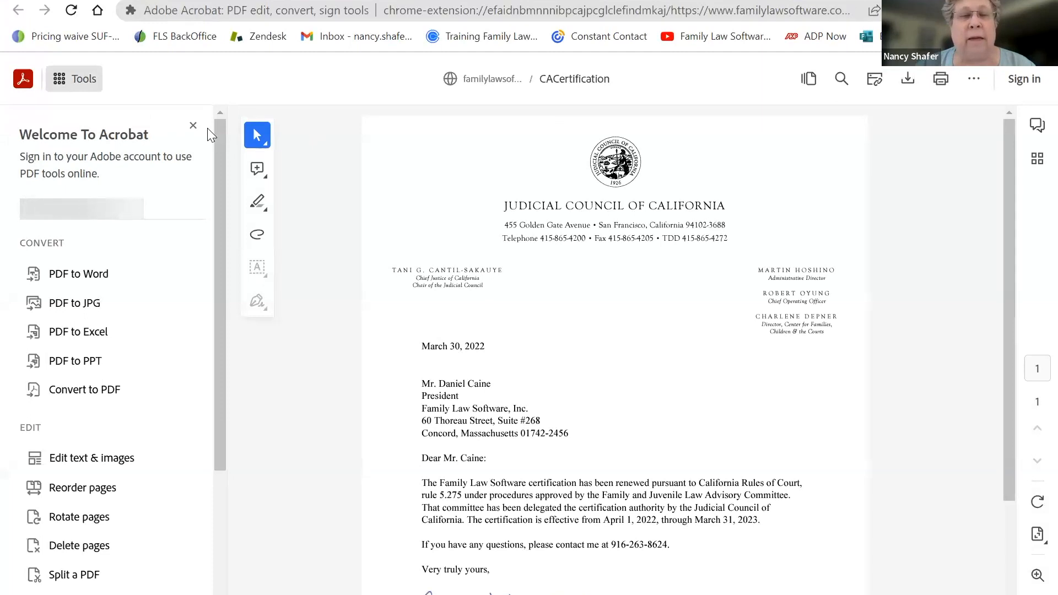
click(193, 126)
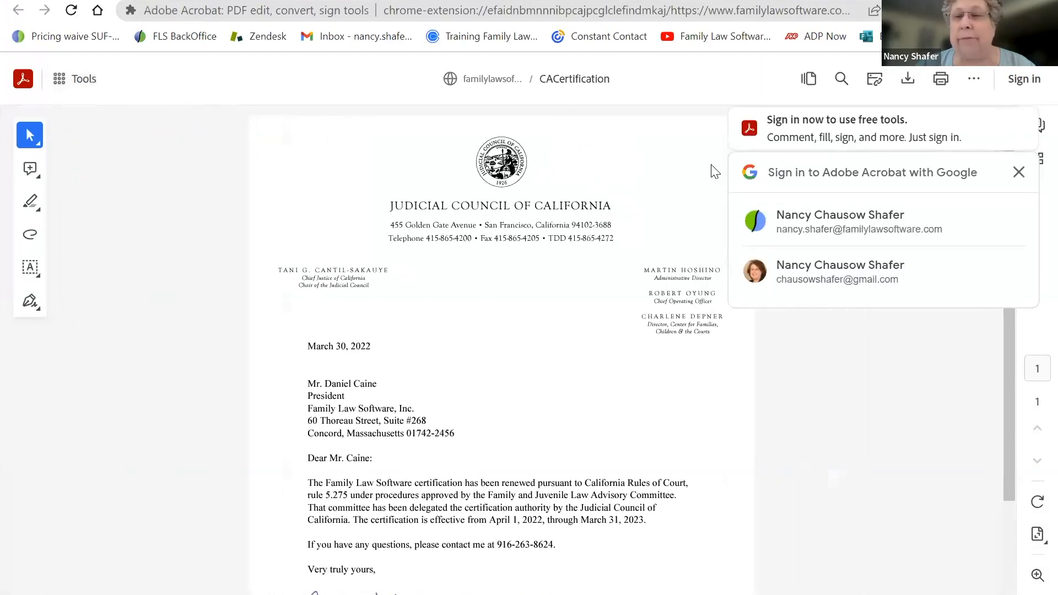
click(1017, 172)
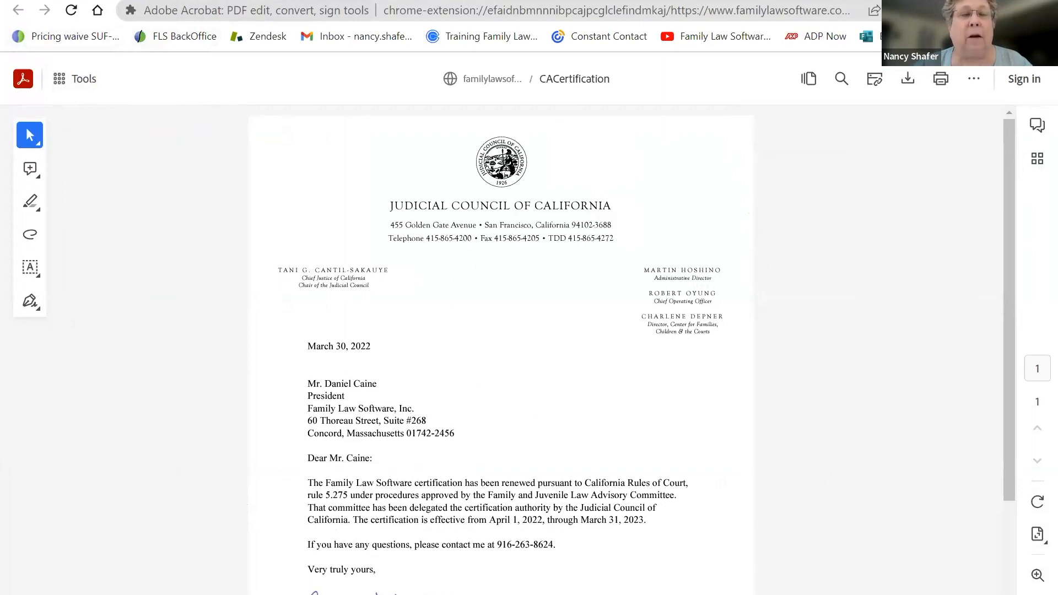
key(ctrl+w)
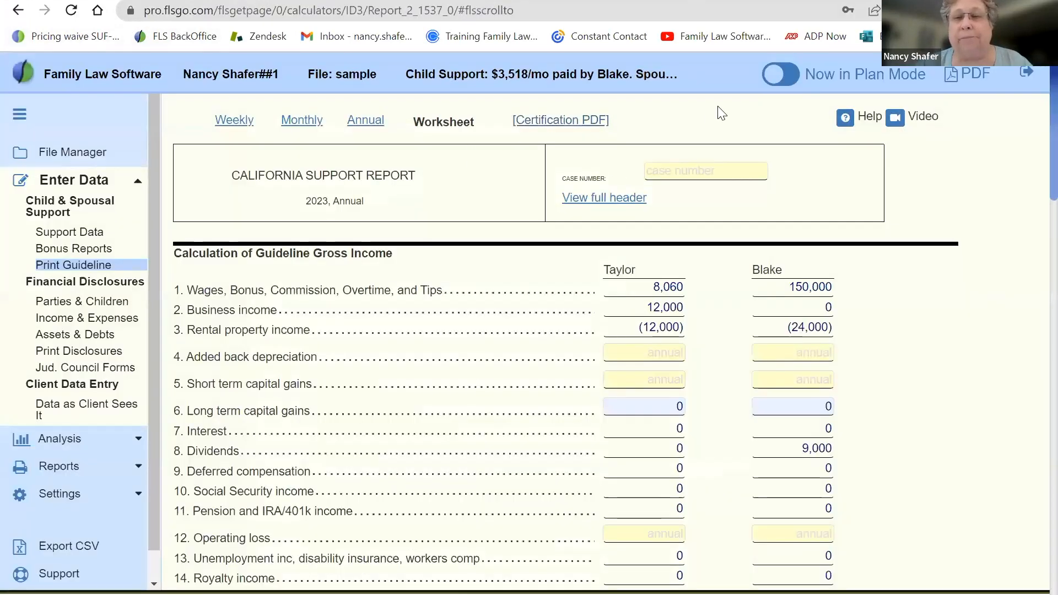
- Open the Interactive Two-Way Bonus Report from the bonus reports
scroll(718, 110, down, 1)
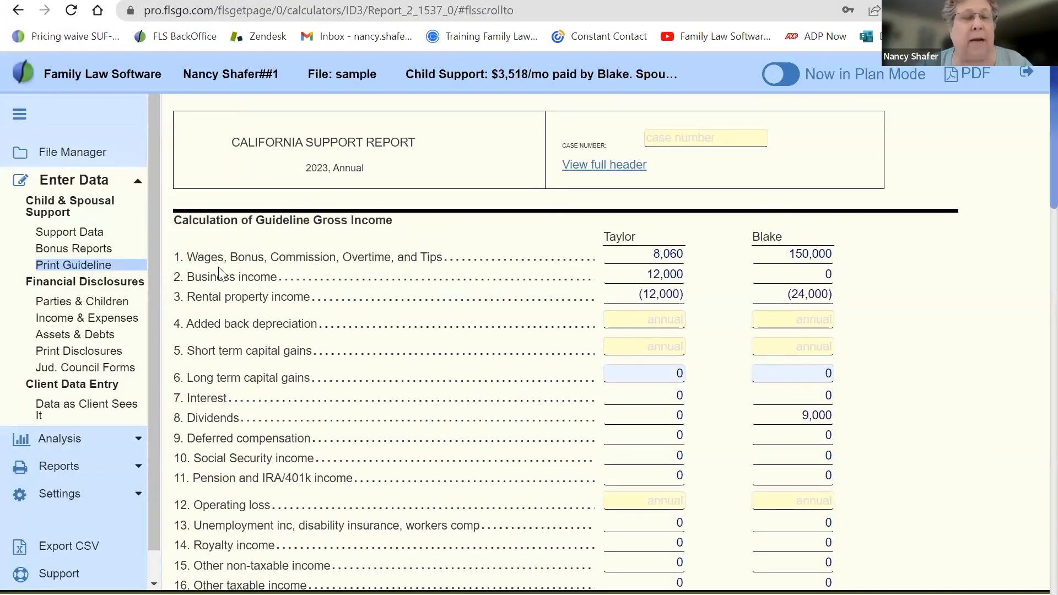
click(89, 251)
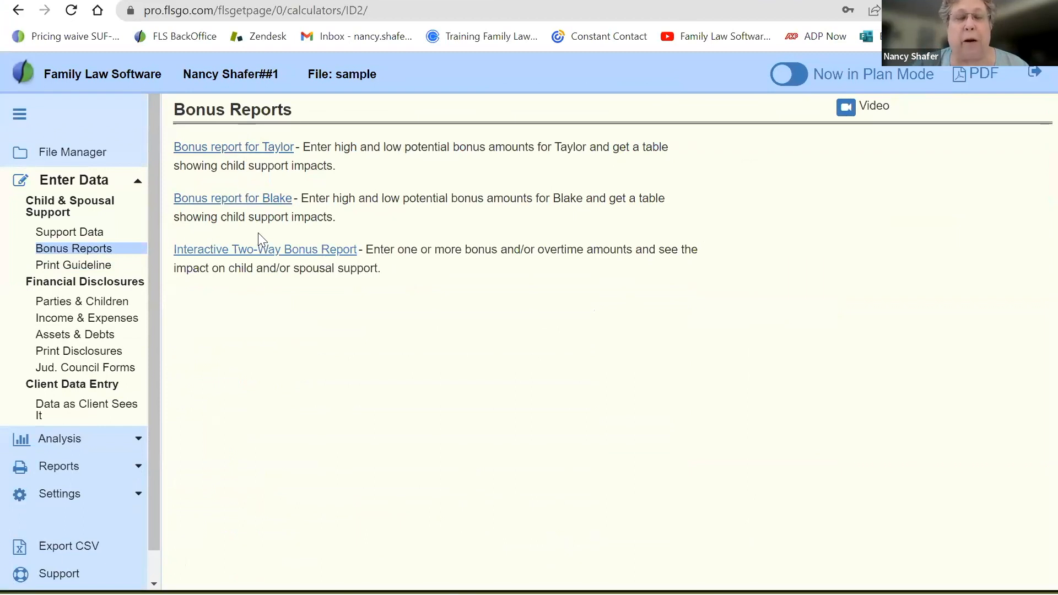
click(258, 251)
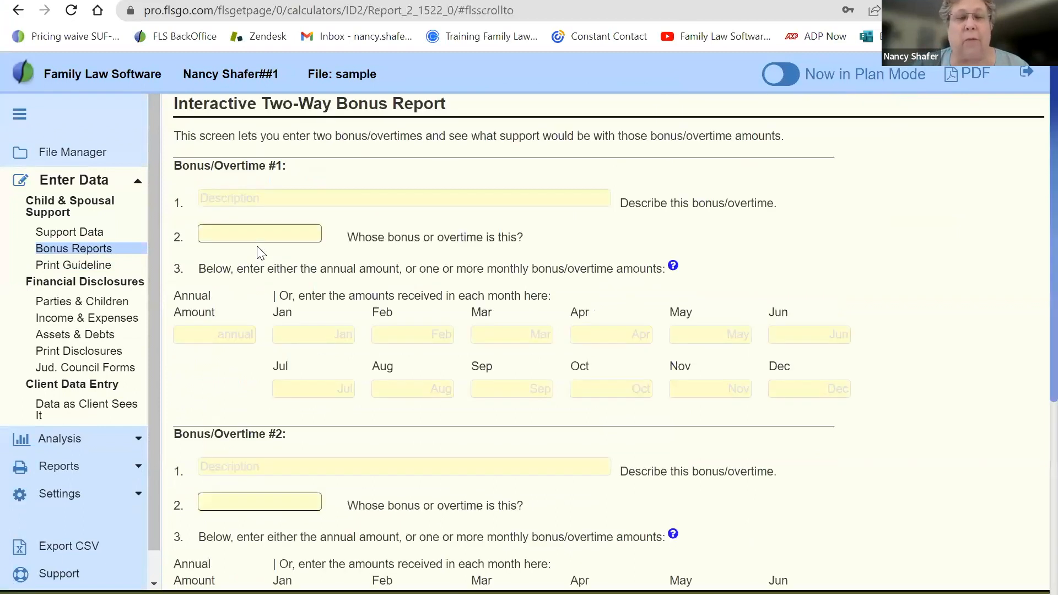
- Enter the first bonus with the description IBM bonus, assigned to the support payer, with an annual amount of 100,000
click(250, 199)
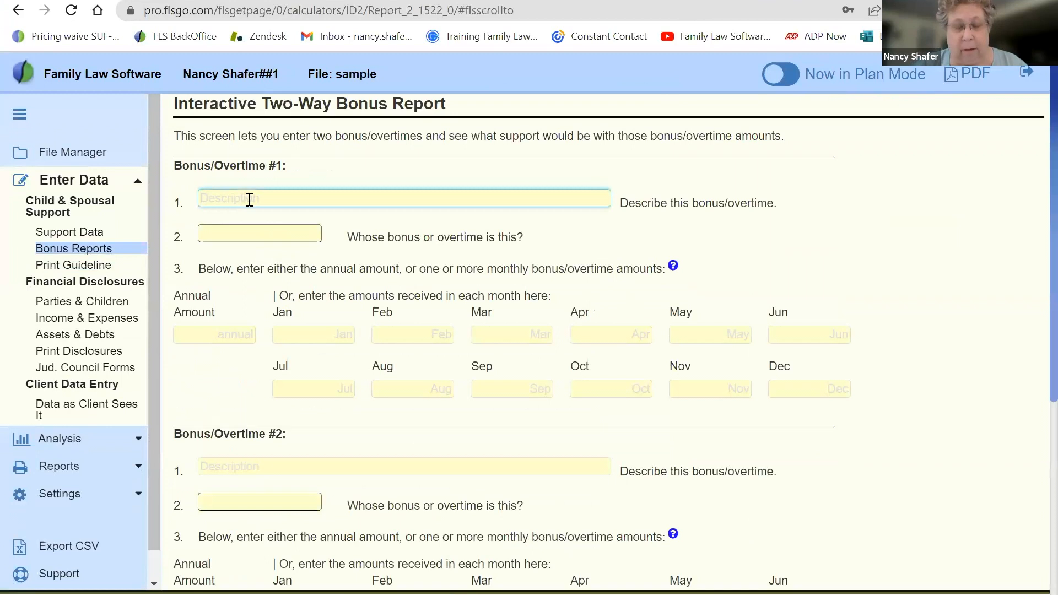
text(IBM bonus)
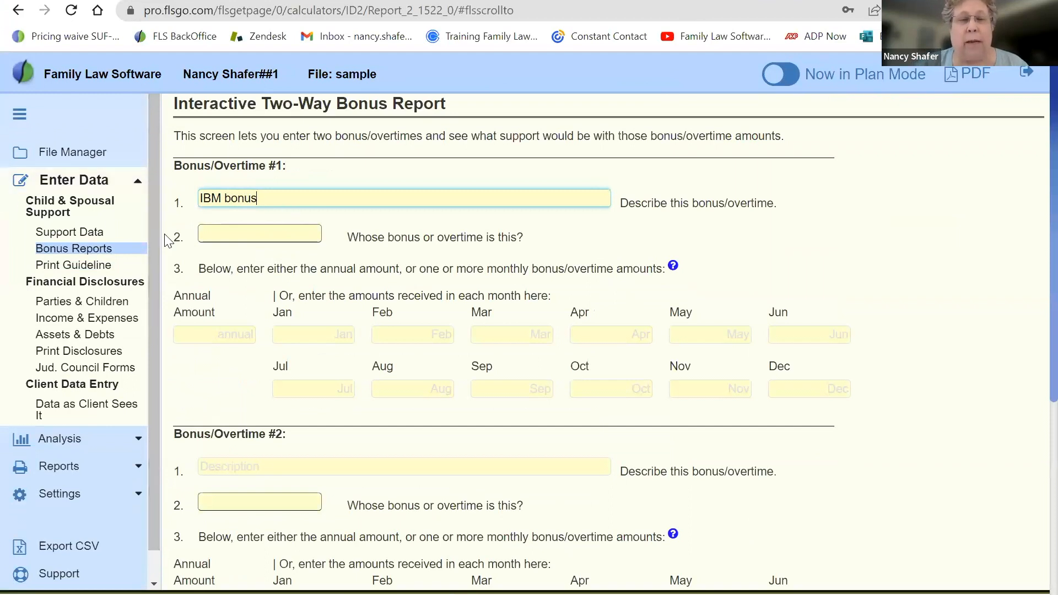
click(246, 243)
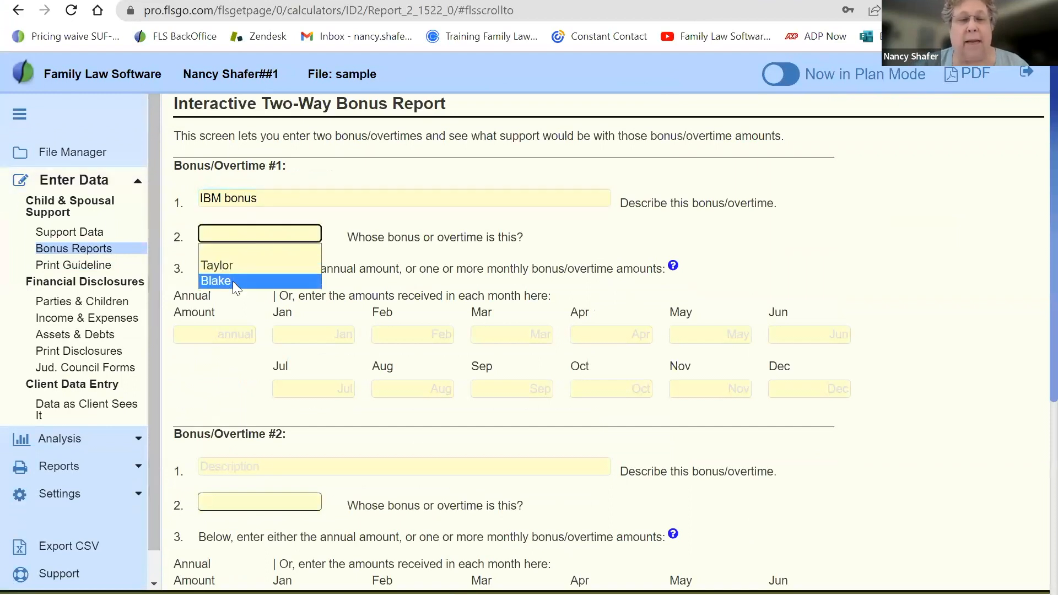
click(232, 281)
click(231, 337)
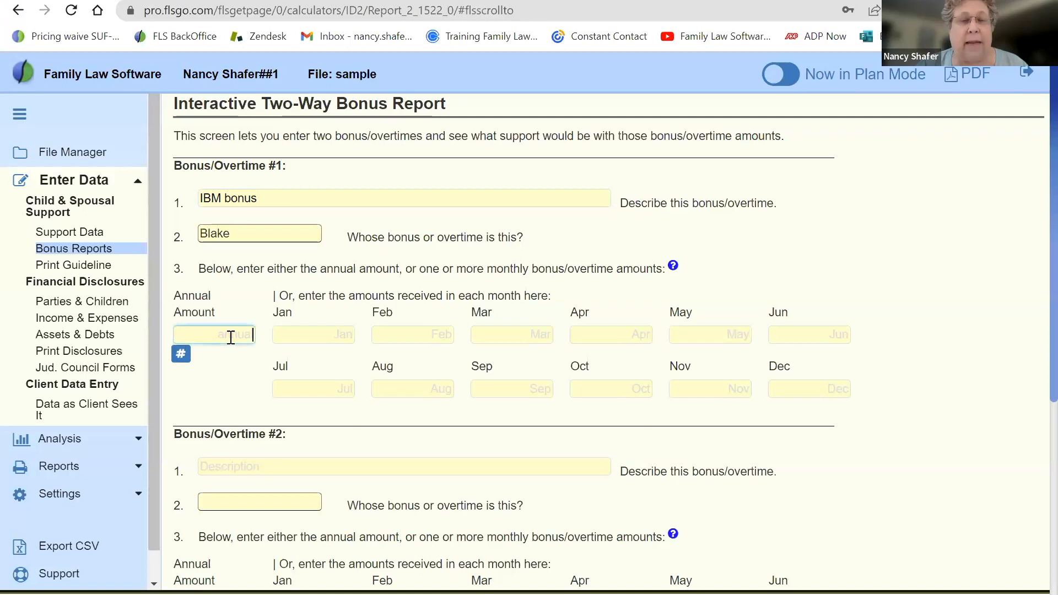
text(100000)
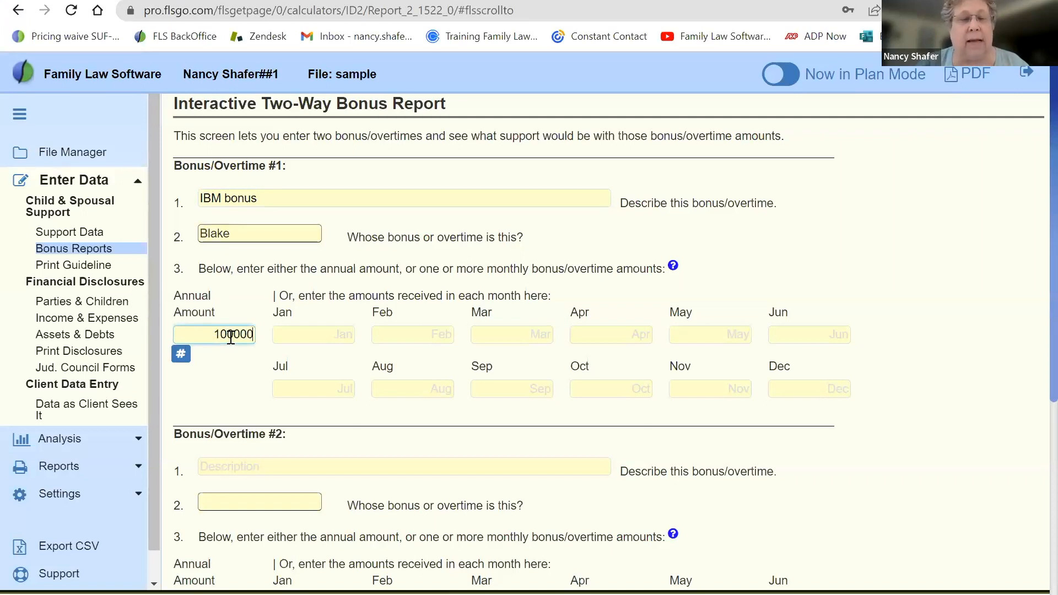
key(Tab)
click(898, 348)
- Enter McD's as the description of the second bonus/overtime
scroll(902, 348, down, 1)
scroll(902, 349, down, 3)
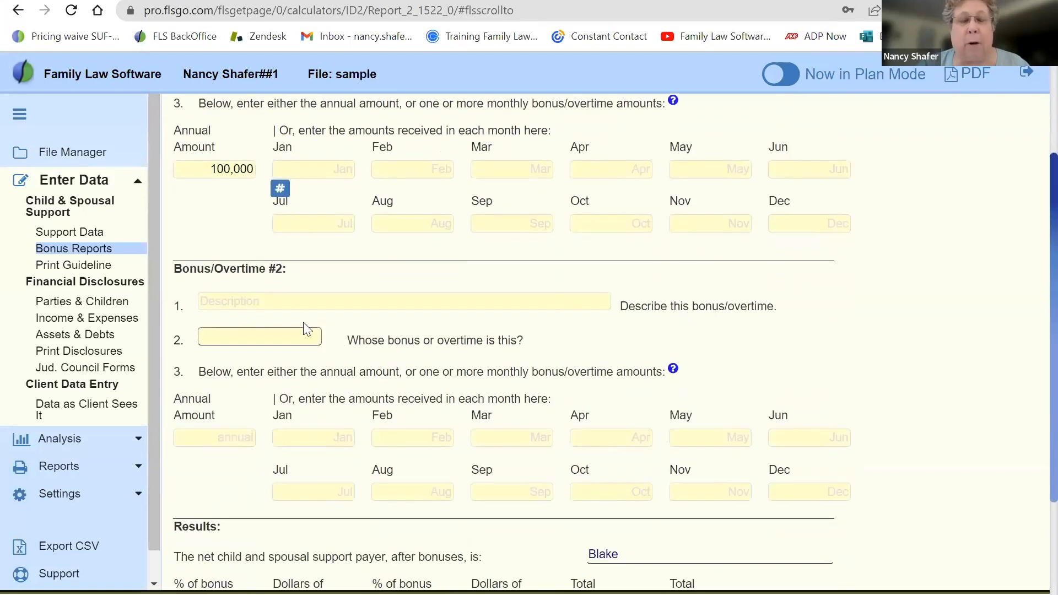
click(236, 303)
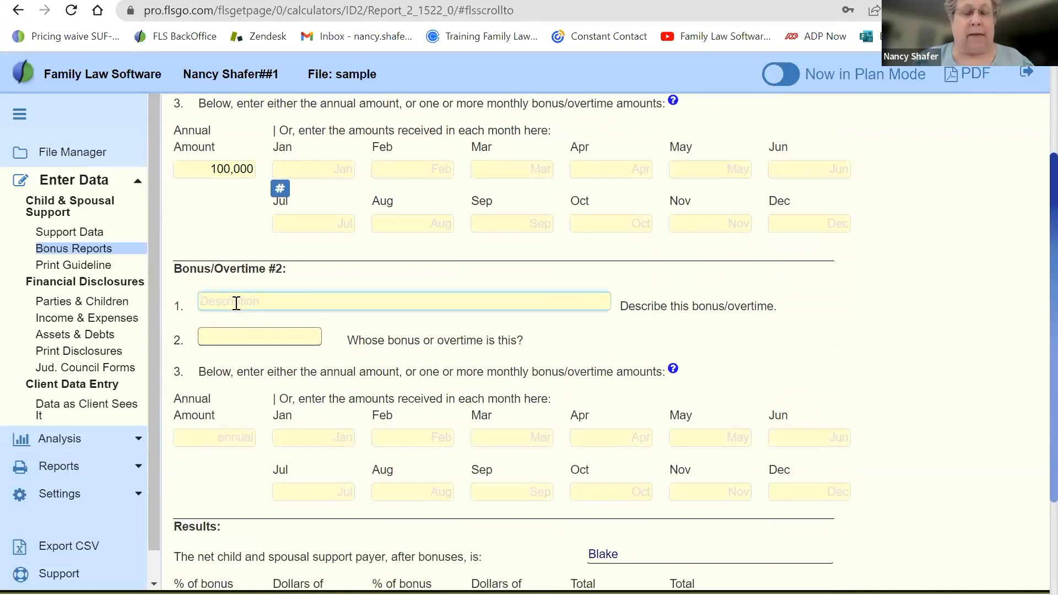
text(Mc)
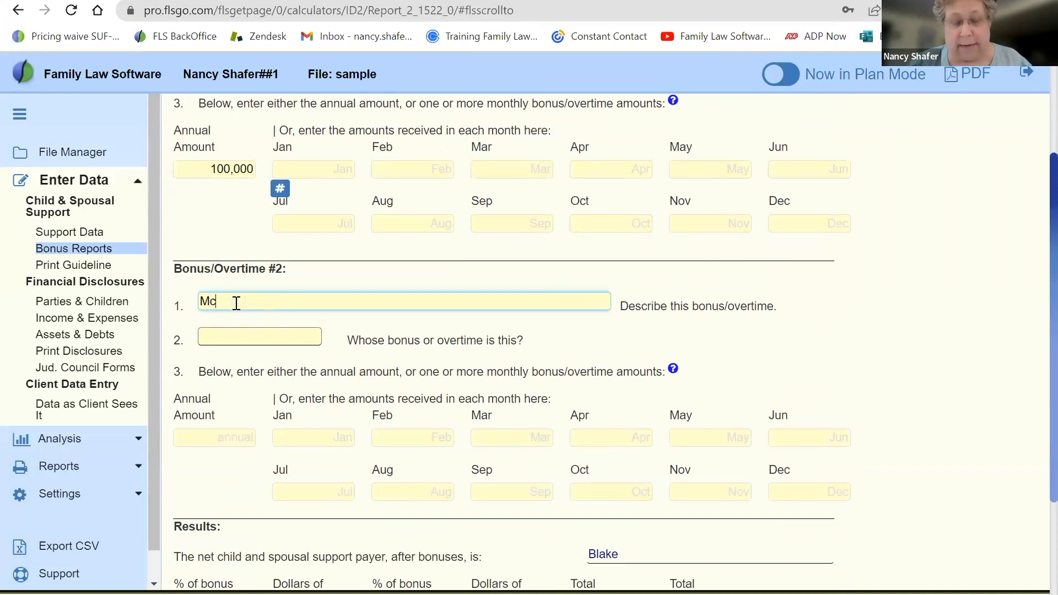
text(D'd)
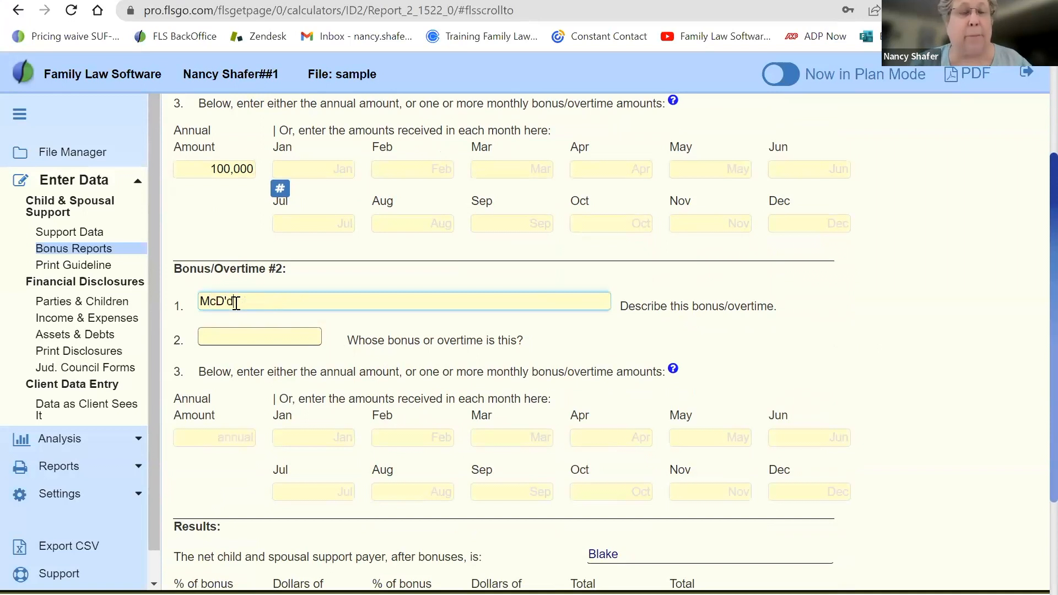
key(BackSpace)
text(s)
key(Tab)
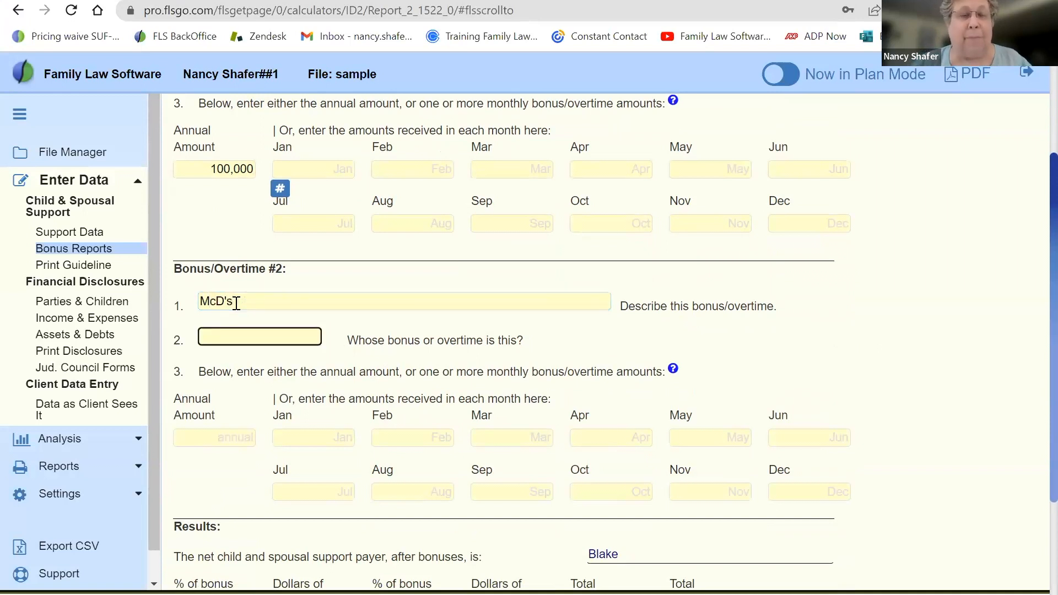
- Assign the second bonus to the support recipient and set its annual amount to 500
click(234, 340)
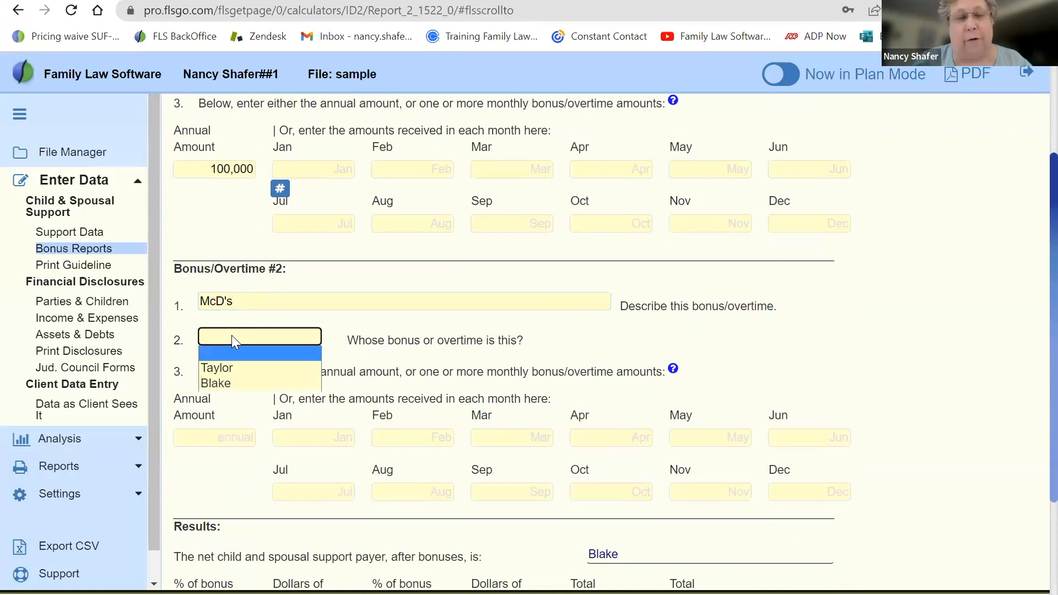
click(218, 369)
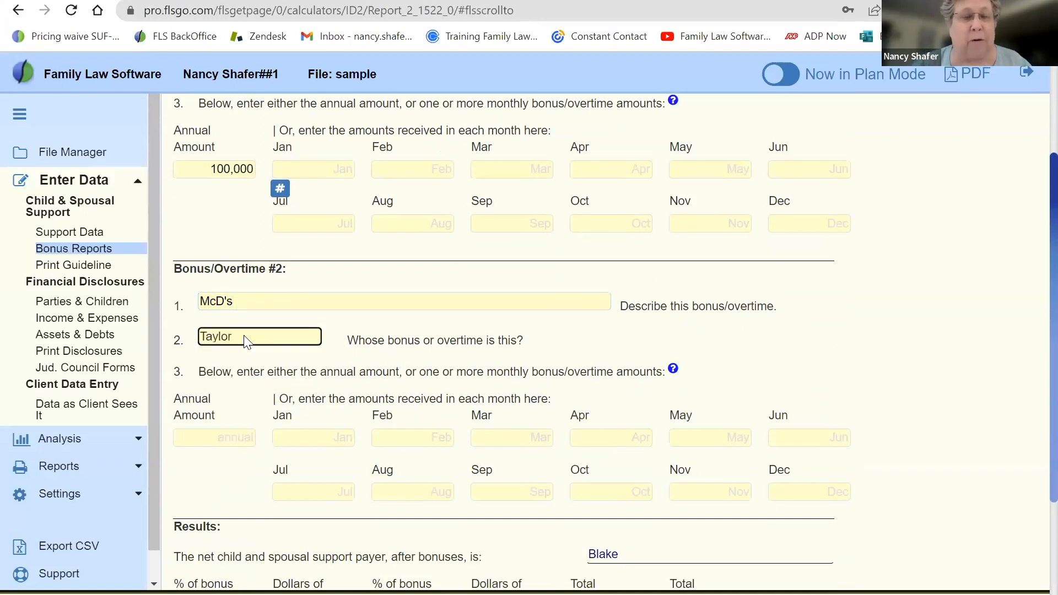
click(226, 433)
text(500)
key(Tab)
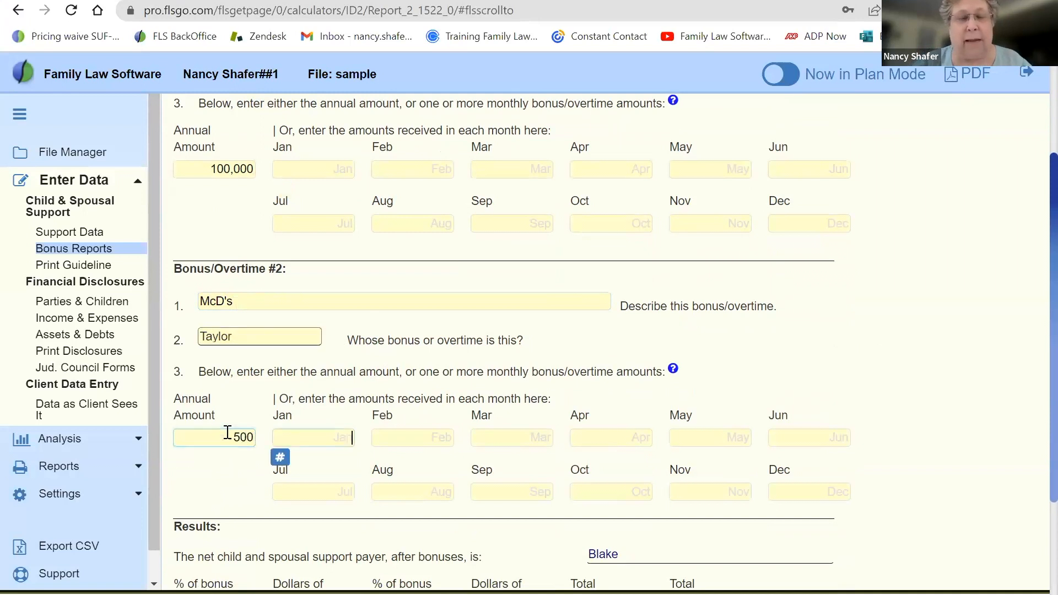
- Review the results of the two-way bonus report and open the Support What If analysis
scroll(227, 433, down, 3)
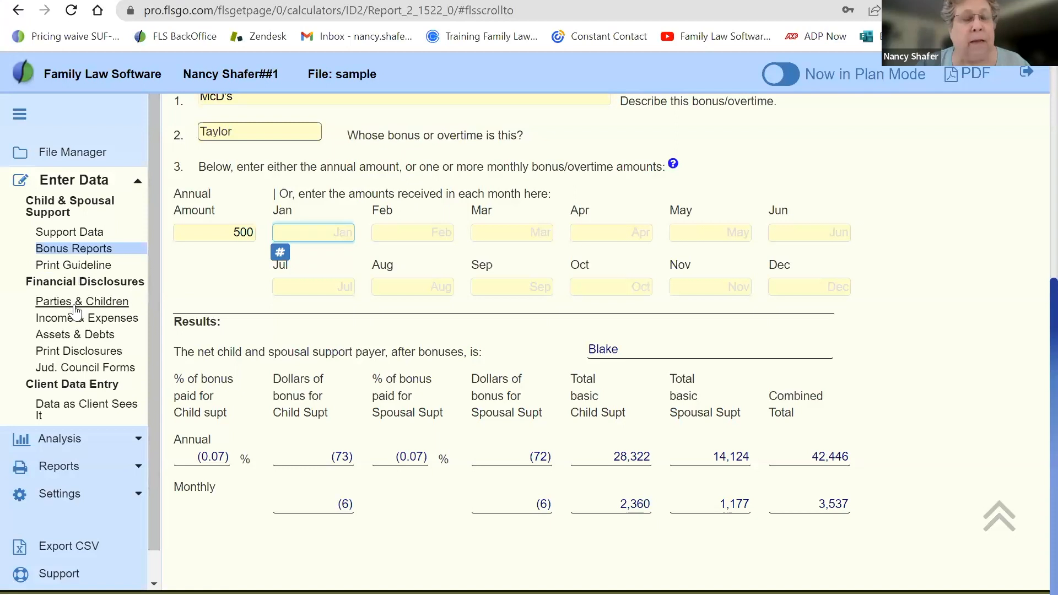
click(66, 441)
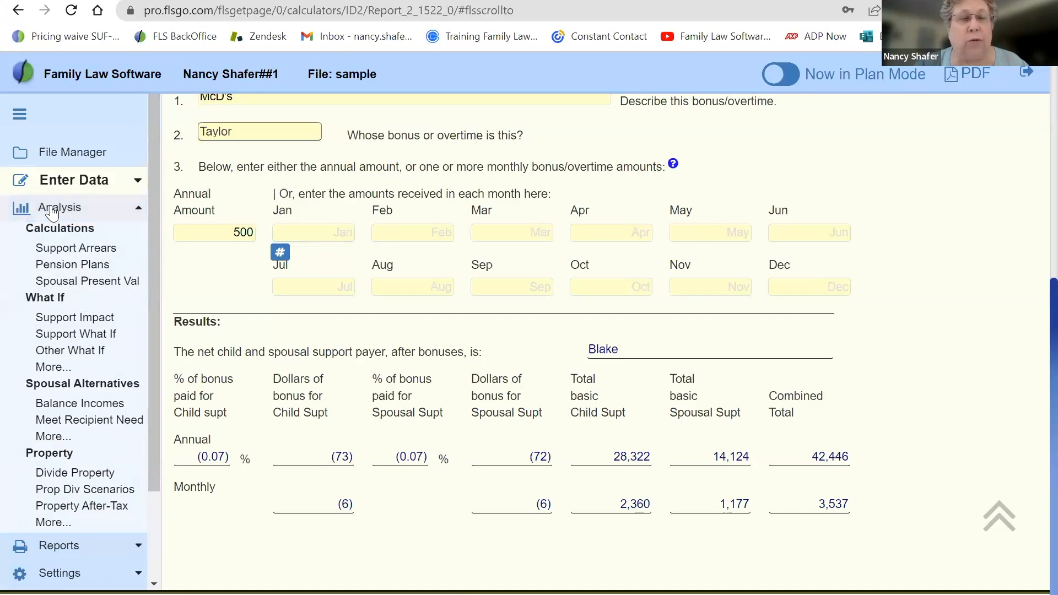
drag(52, 208, 95, 214)
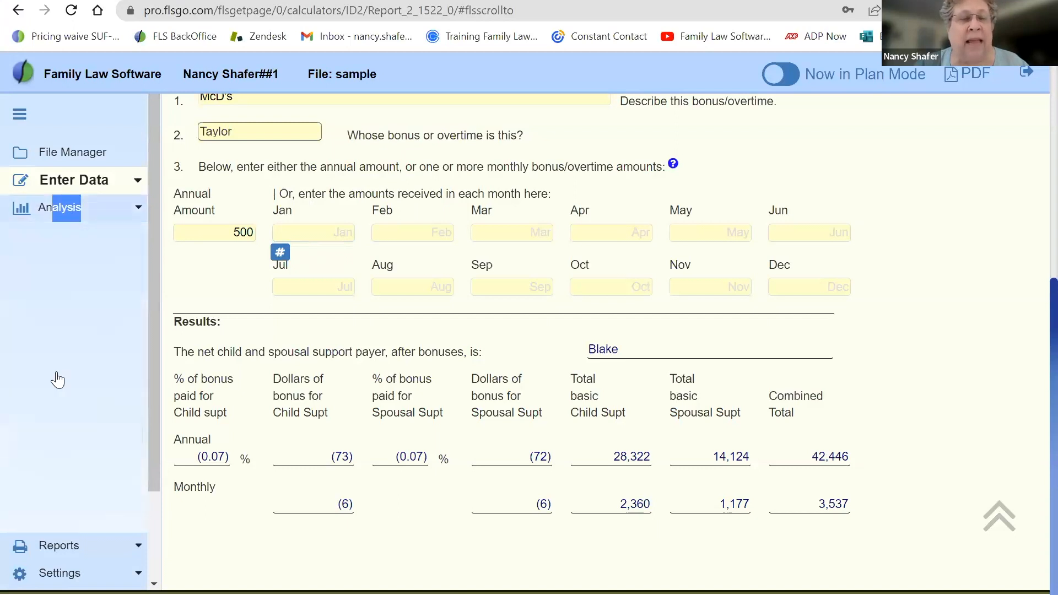
click(61, 215)
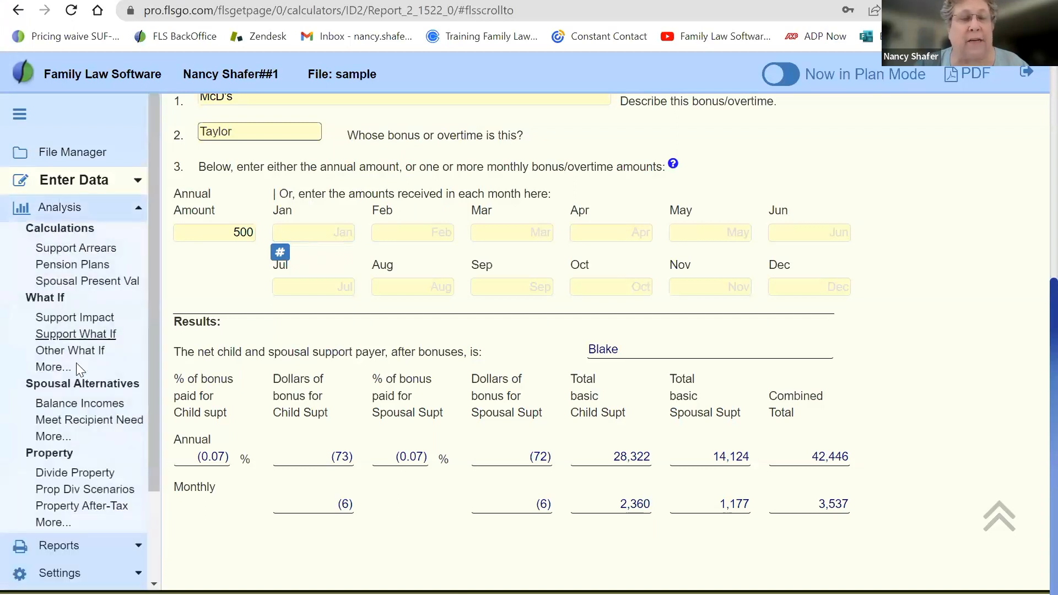
drag(25, 298, 77, 295)
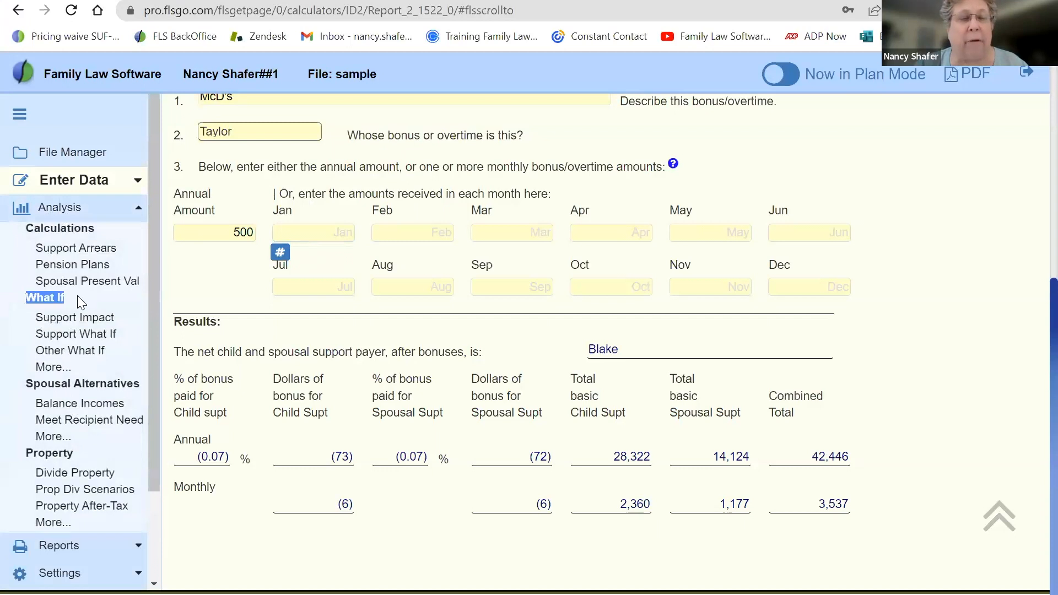
click(77, 335)
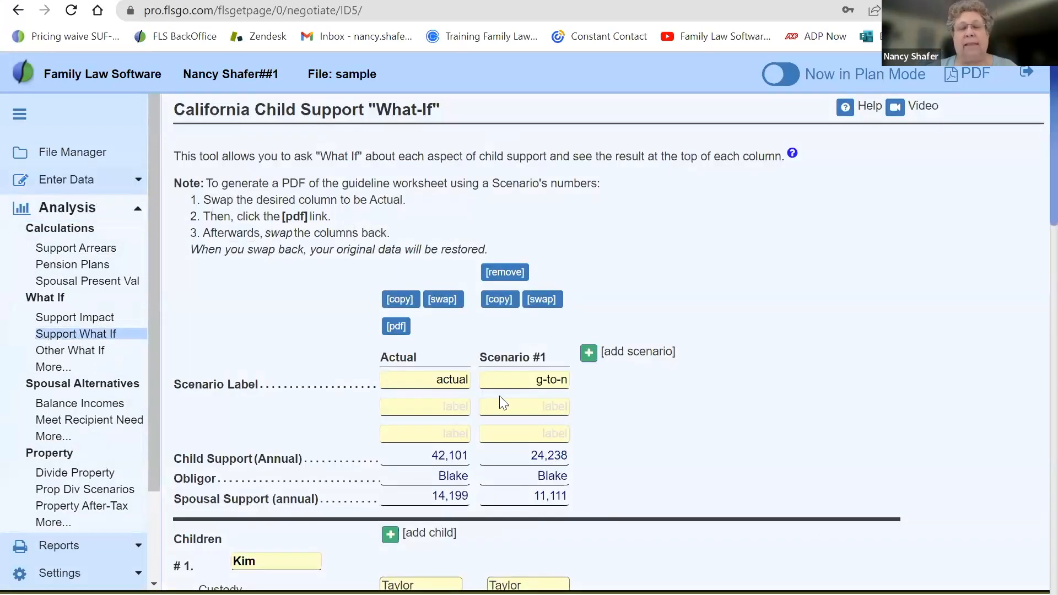
- Remove the existing g-to-n scenario and add a fresh Scenario #1 alongside the actual data
click(507, 273)
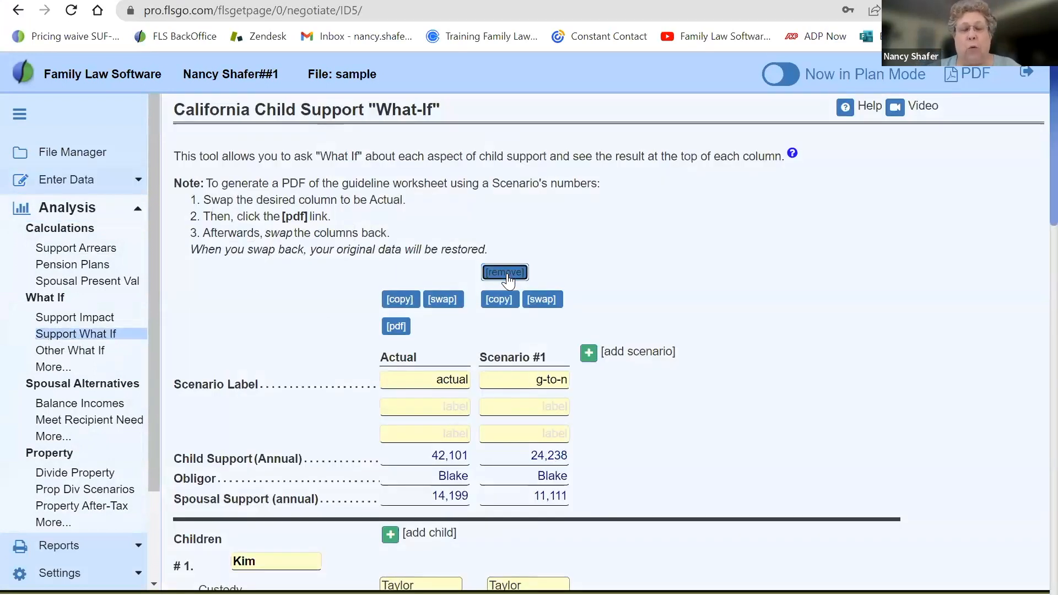
click(679, 168)
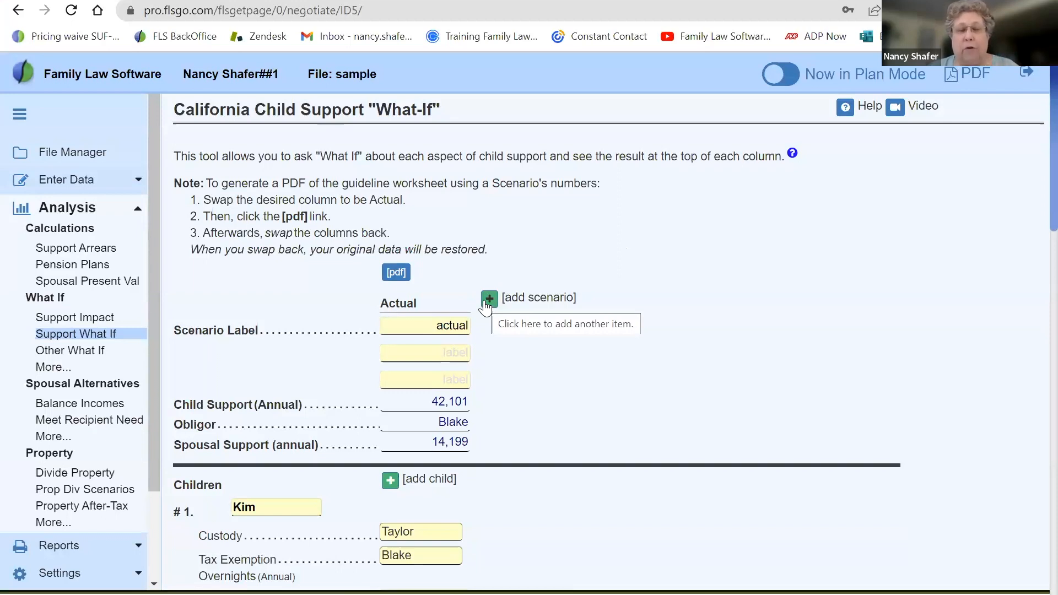
drag(421, 305, 383, 309)
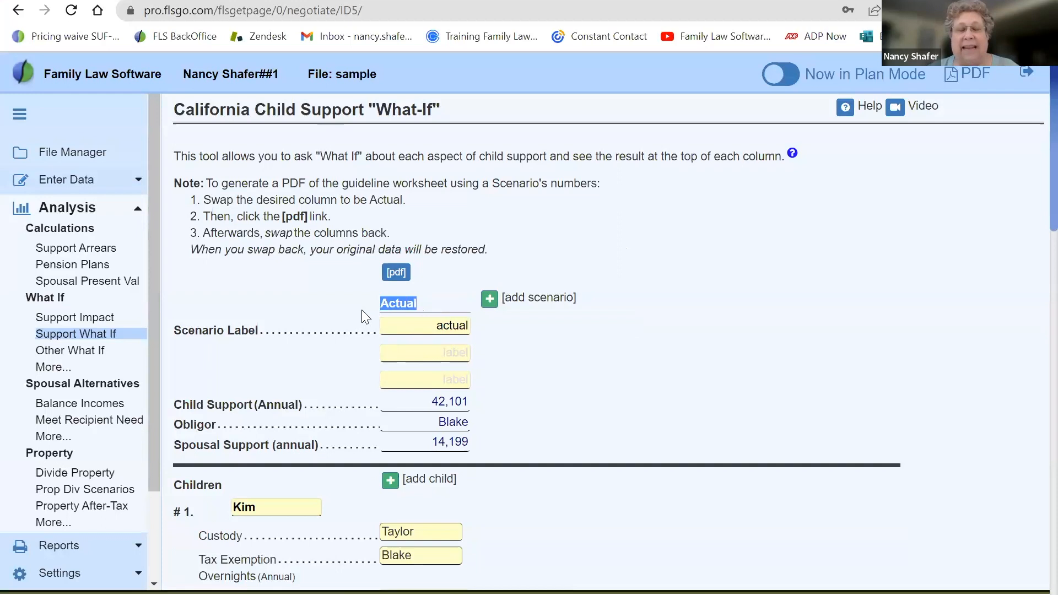
click(489, 301)
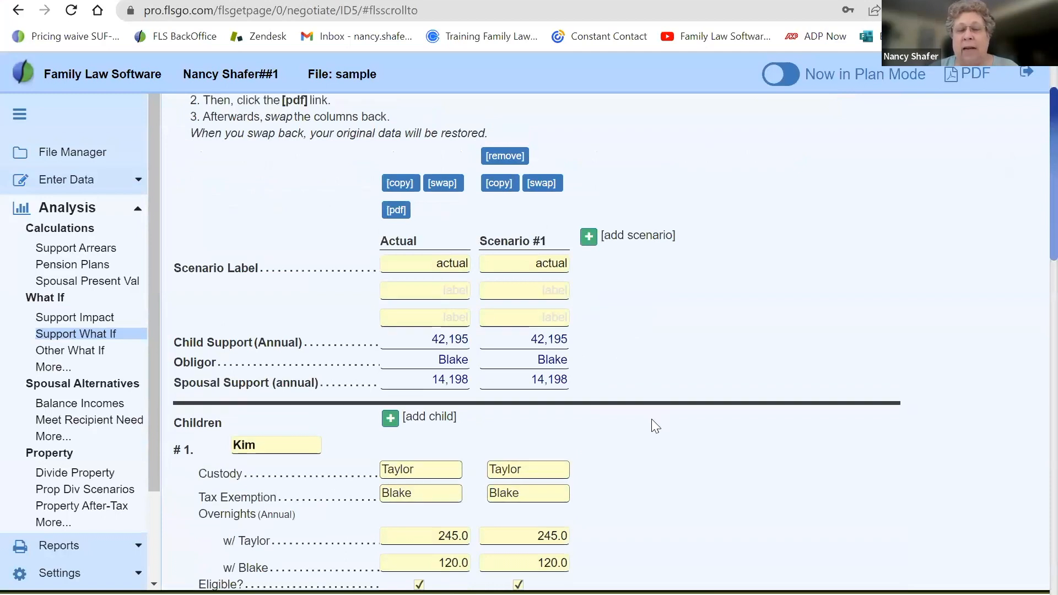
- In Scenario #1, set the first two children's annual overnights with the support recipient to 183 each
scroll(651, 424, down, 5)
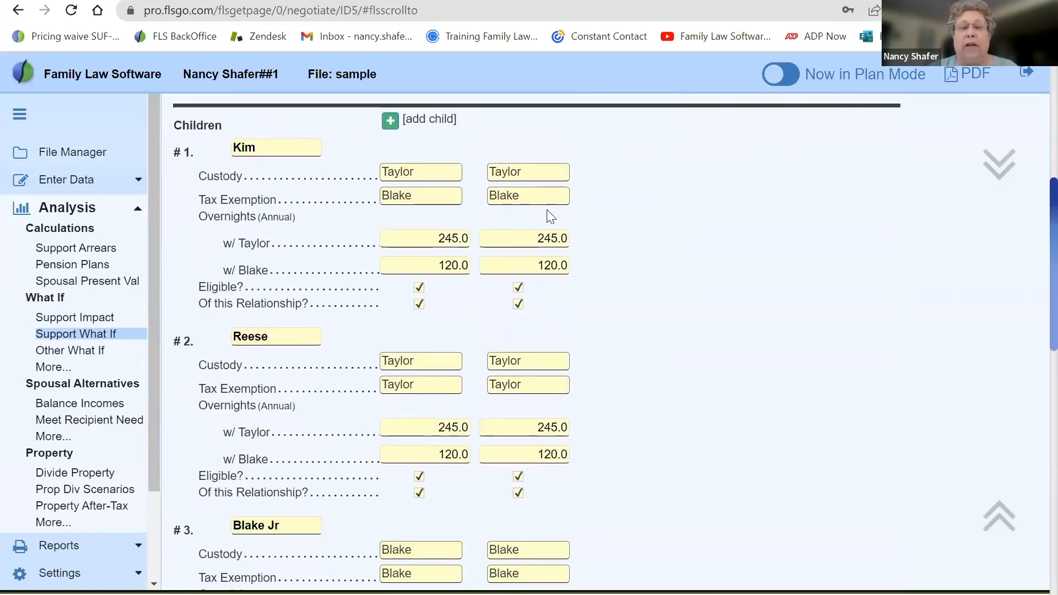
click(534, 238)
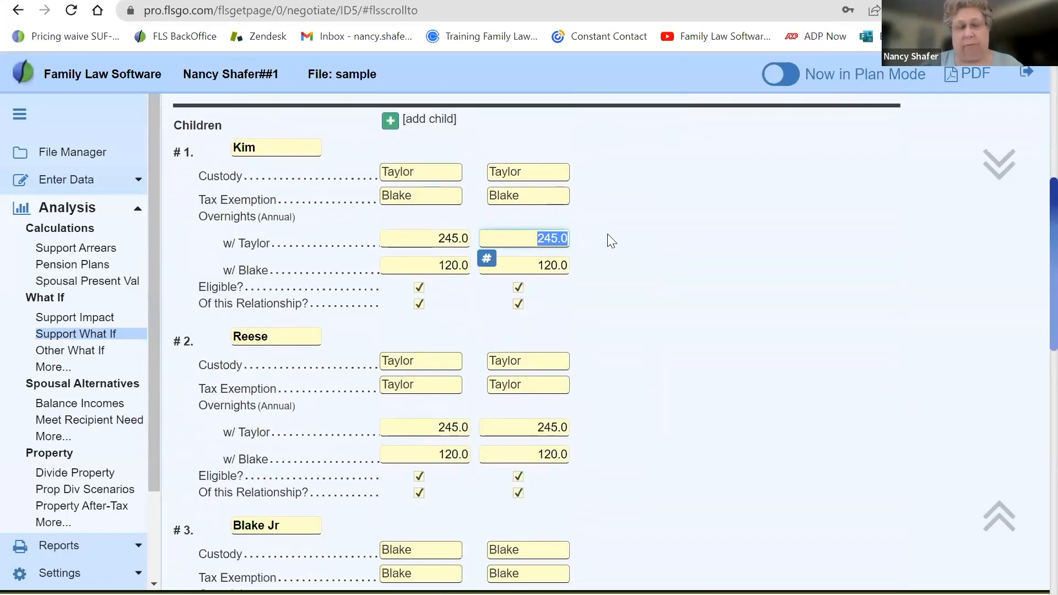
text(183)
key(Tab)
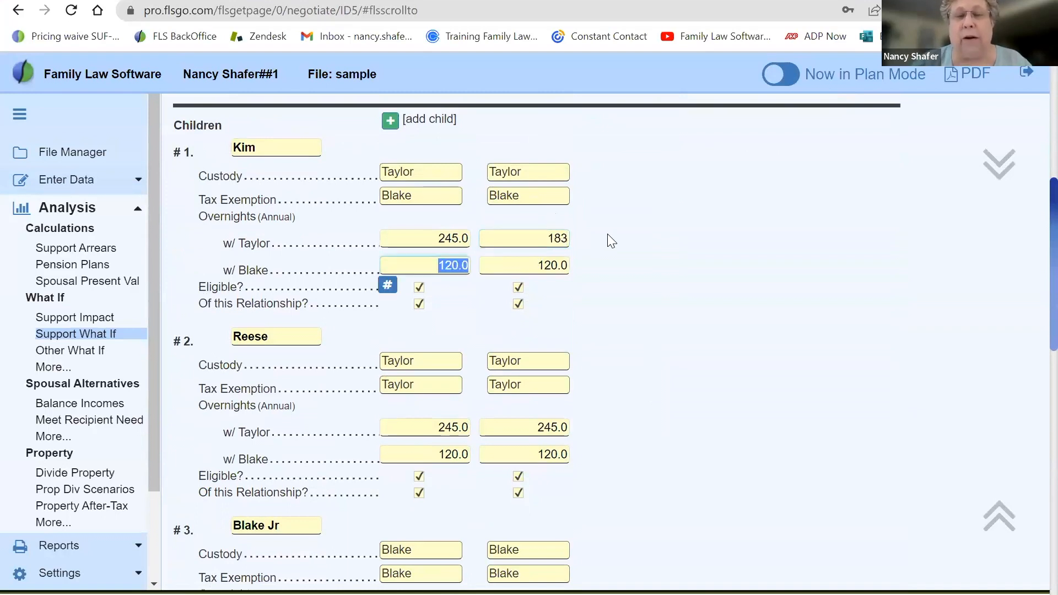
click(536, 428)
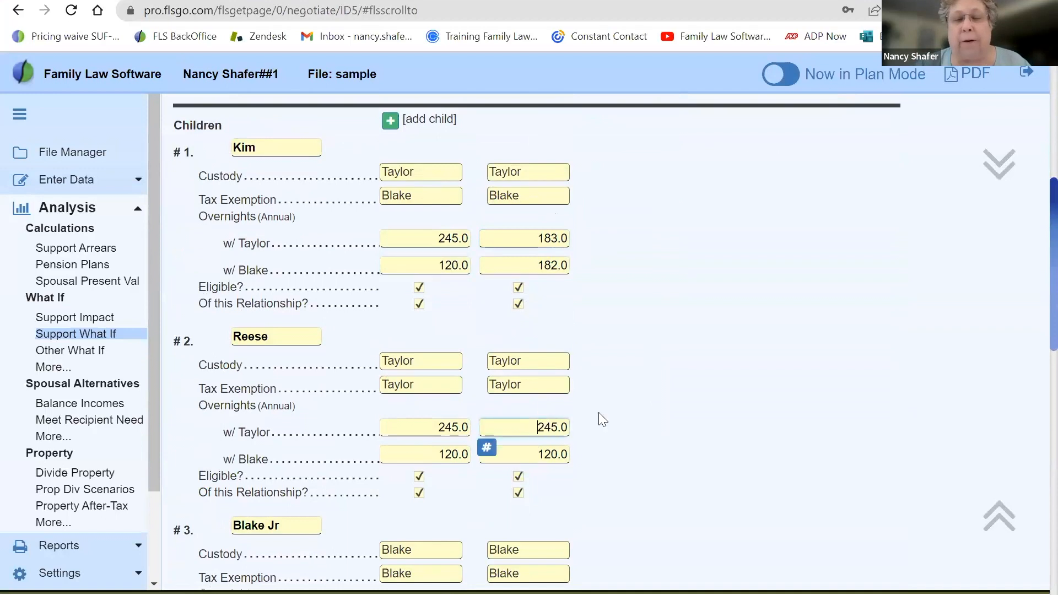
text(183)
key(Tab)
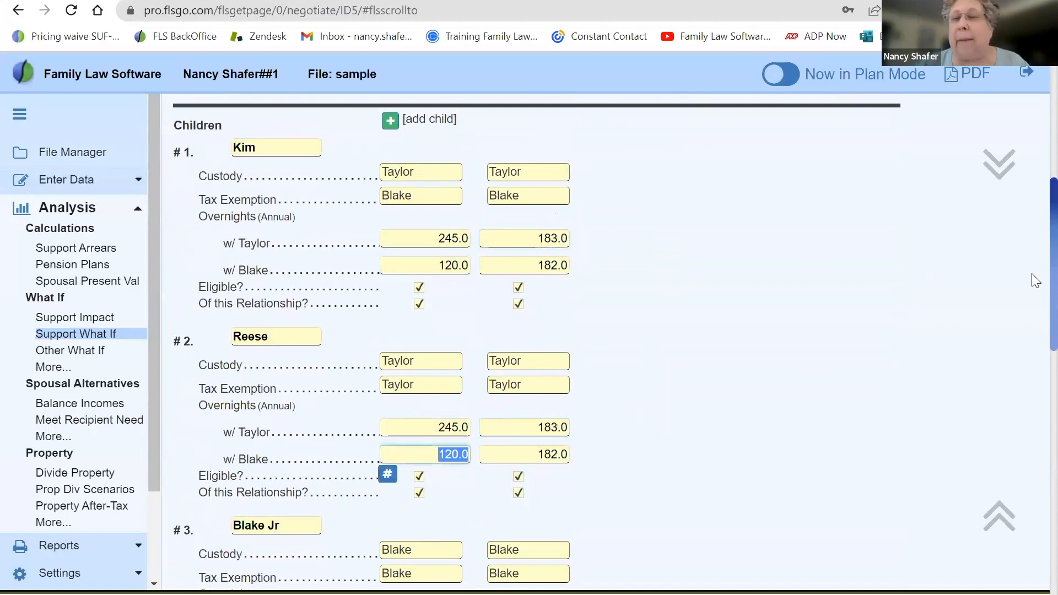
- Compare annual child and spousal support between the actual data and Scenario #1, and look through the remaining scenario fields
scroll(1028, 276, up, 5)
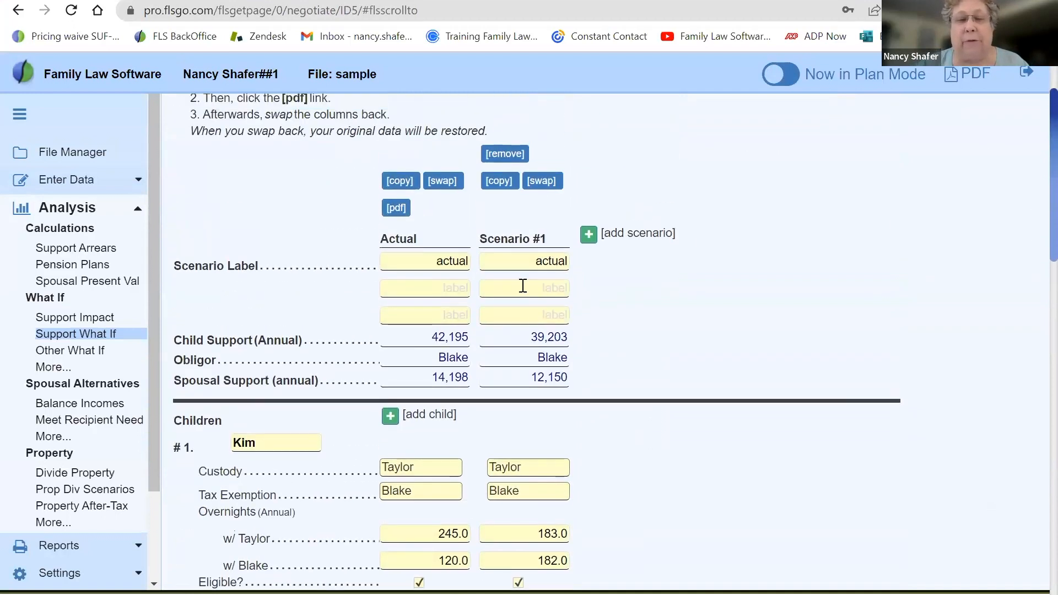
drag(428, 337, 585, 341)
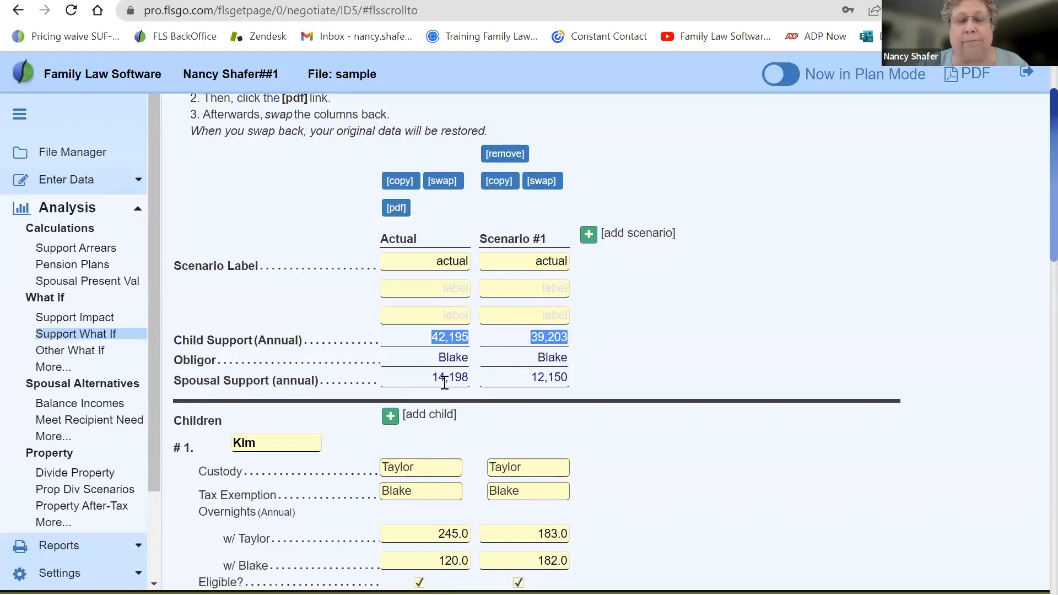
click(633, 428)
scroll(632, 428, down, 6)
scroll(633, 429, down, 3)
scroll(633, 429, up, 7)
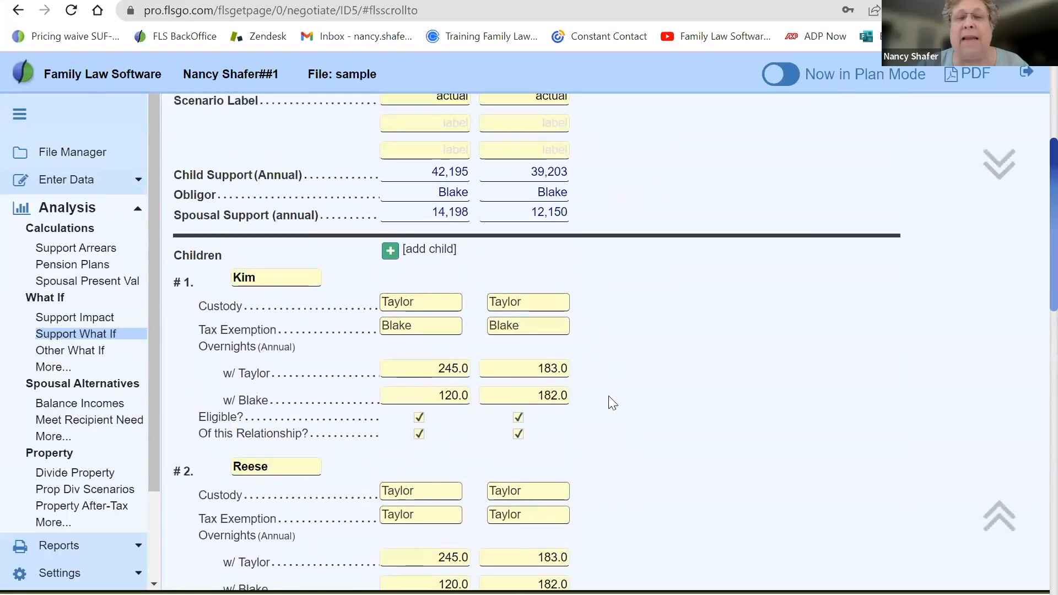
- Change the label of Scenario #1 to 183/182
scroll(573, 177, up, 3)
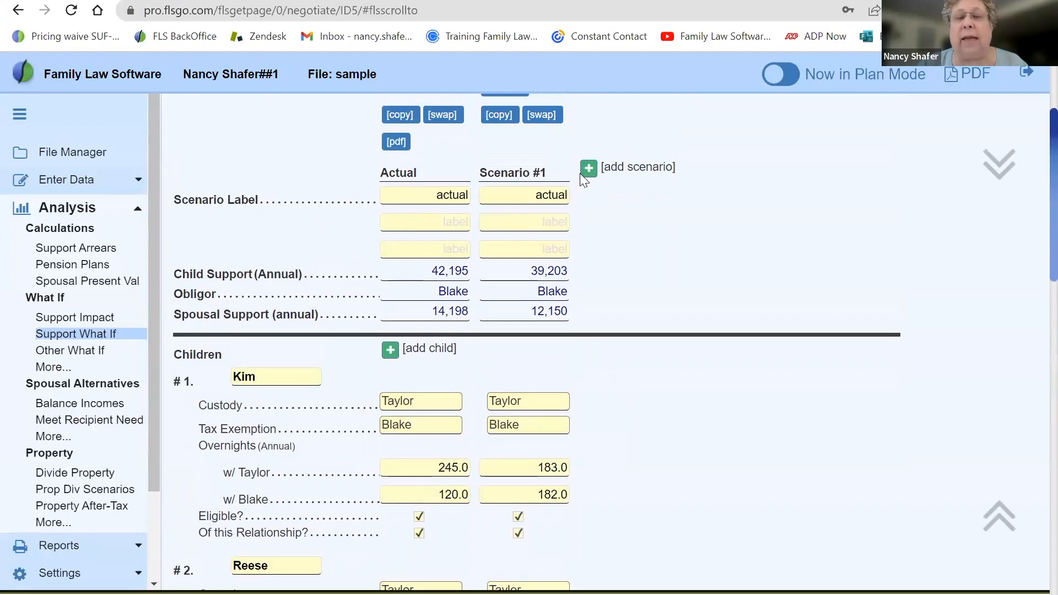
drag(515, 198, 577, 196)
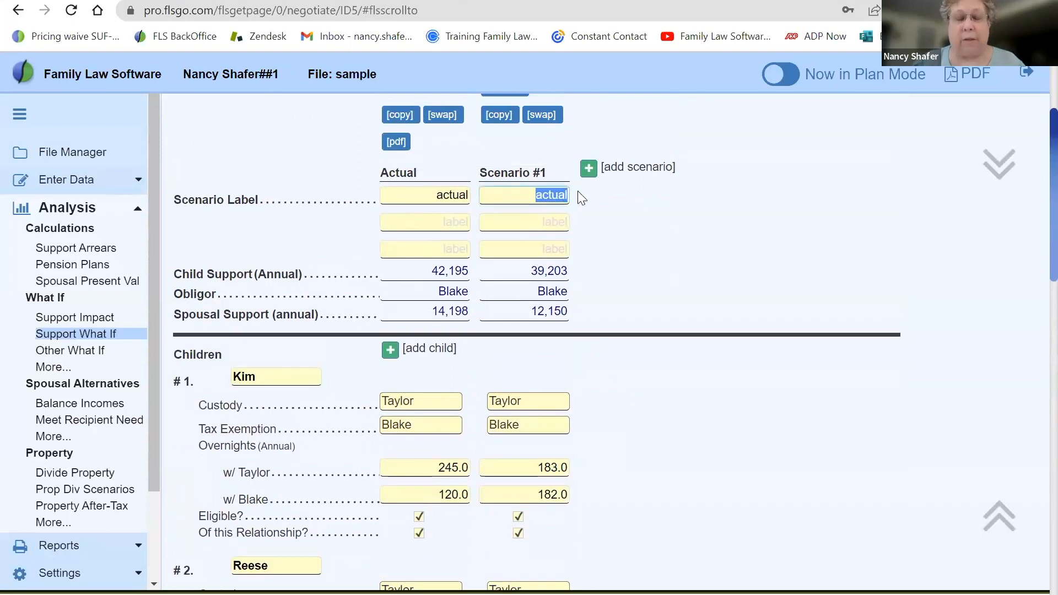
text(183/182)
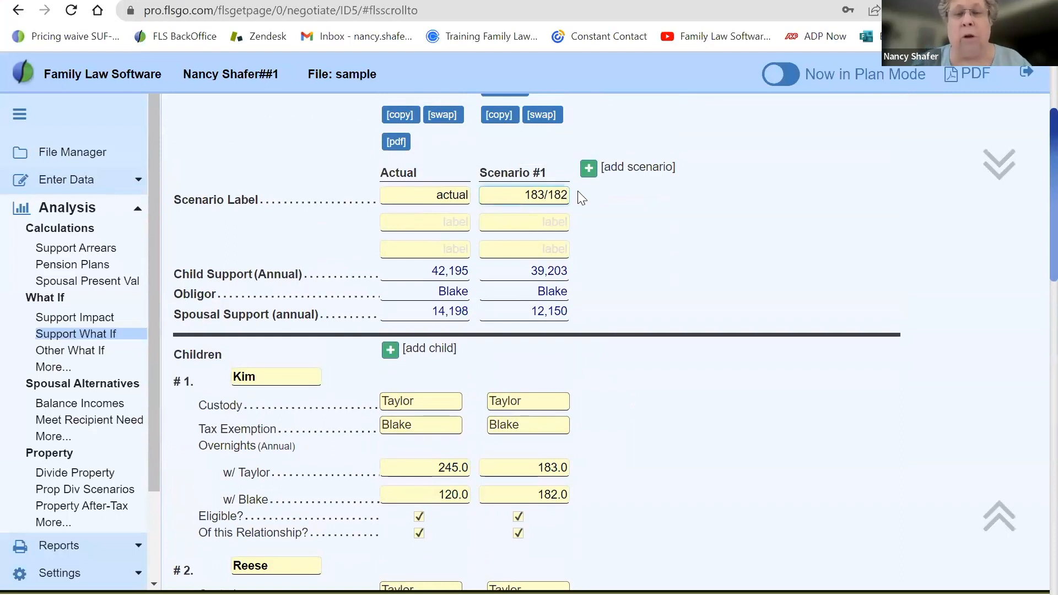
key(Tab)
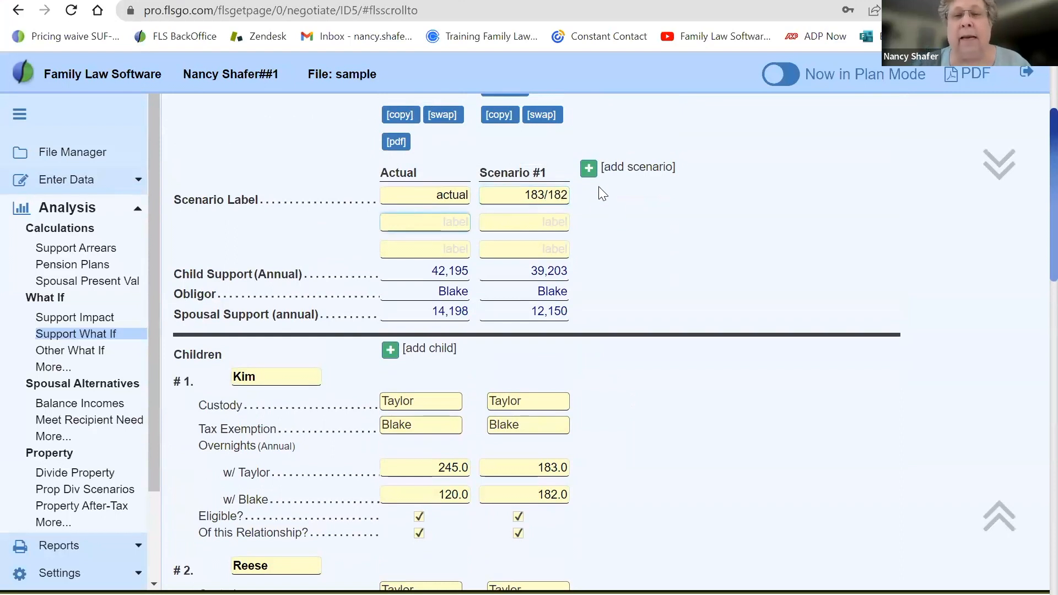
- Add a second scenario and label it depend 1/1
click(587, 172)
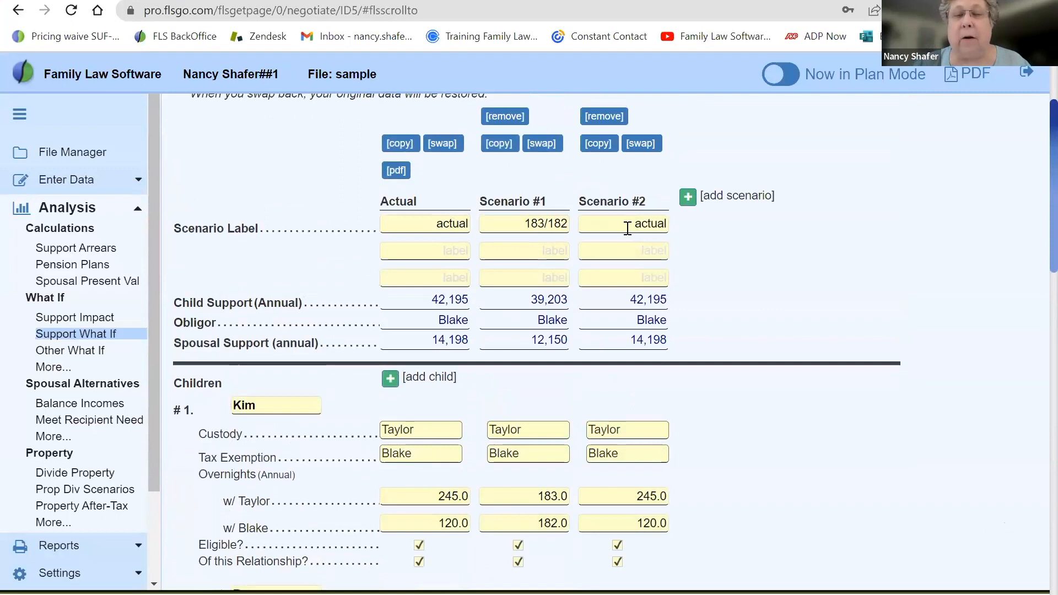
double_click(634, 225)
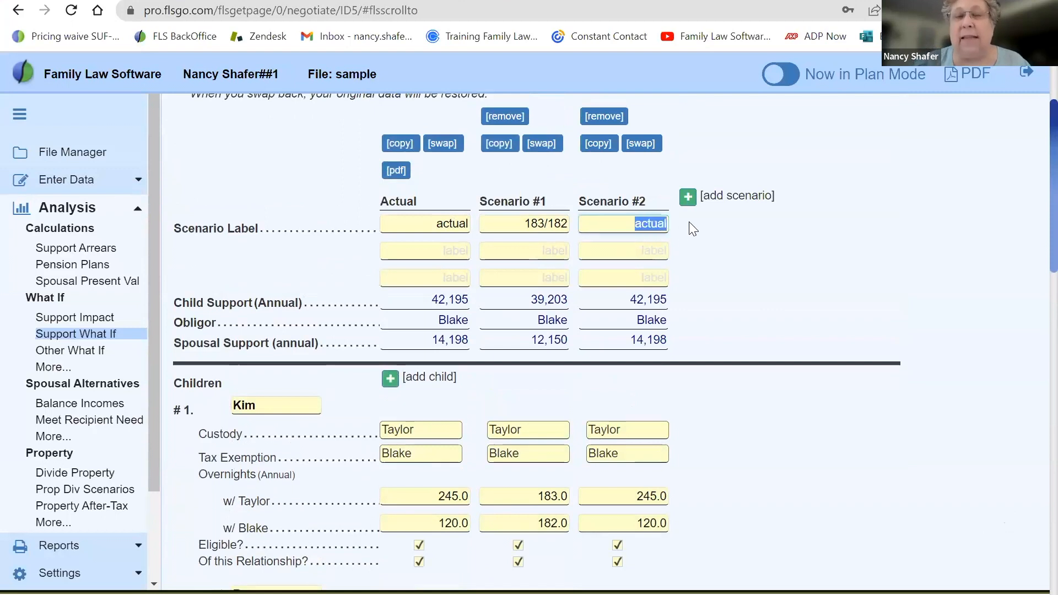
key(BackSpace)
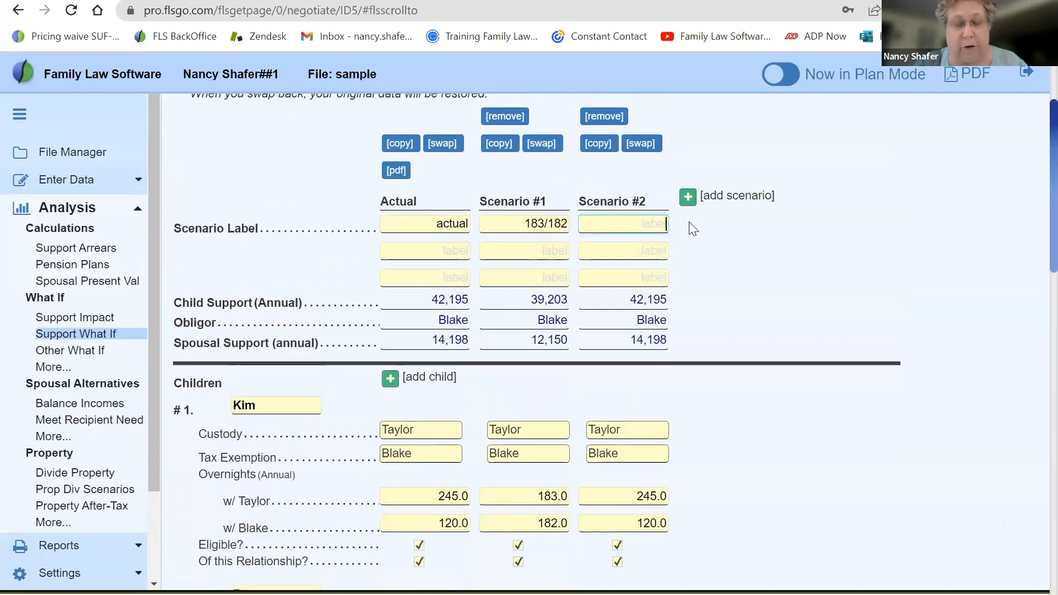
text(depend)
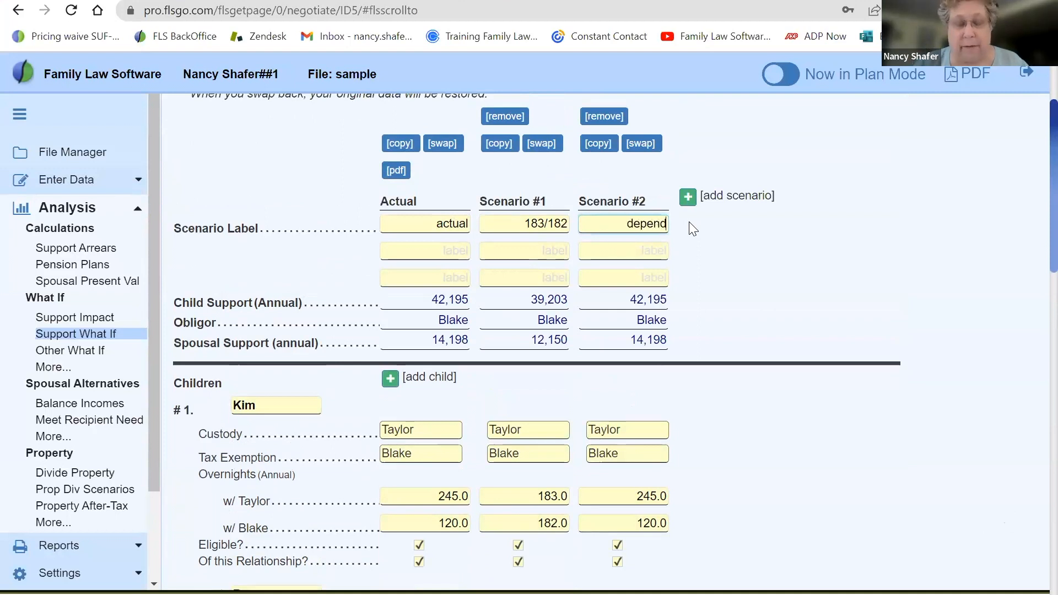
text( 1/1)
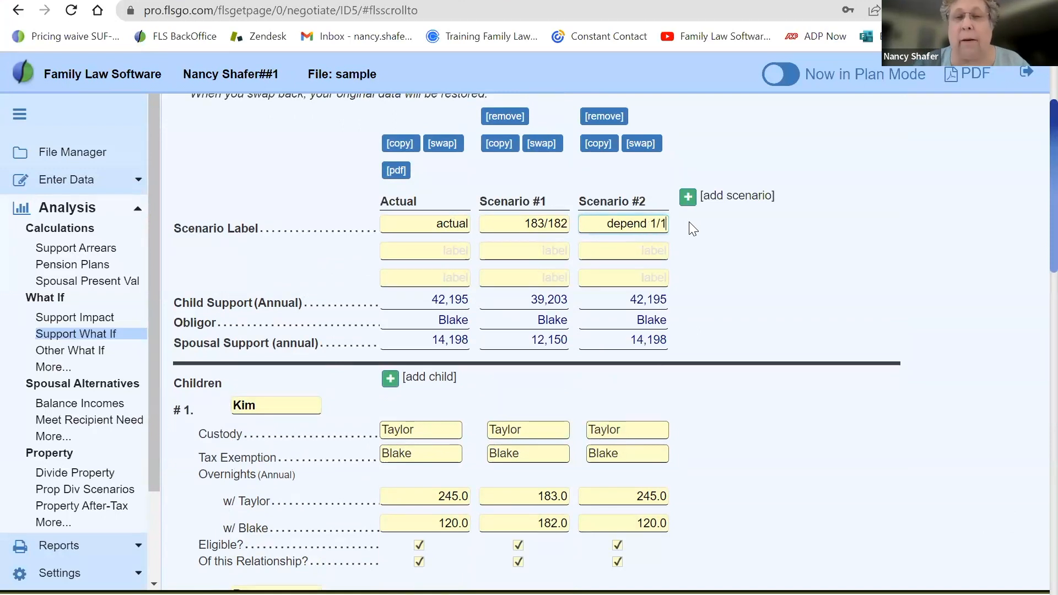
click(733, 269)
- Assign the first child's tax exemption to the support recipient in the Actual column and compare its annual child support with Scenario #2
scroll(732, 269, down, 2)
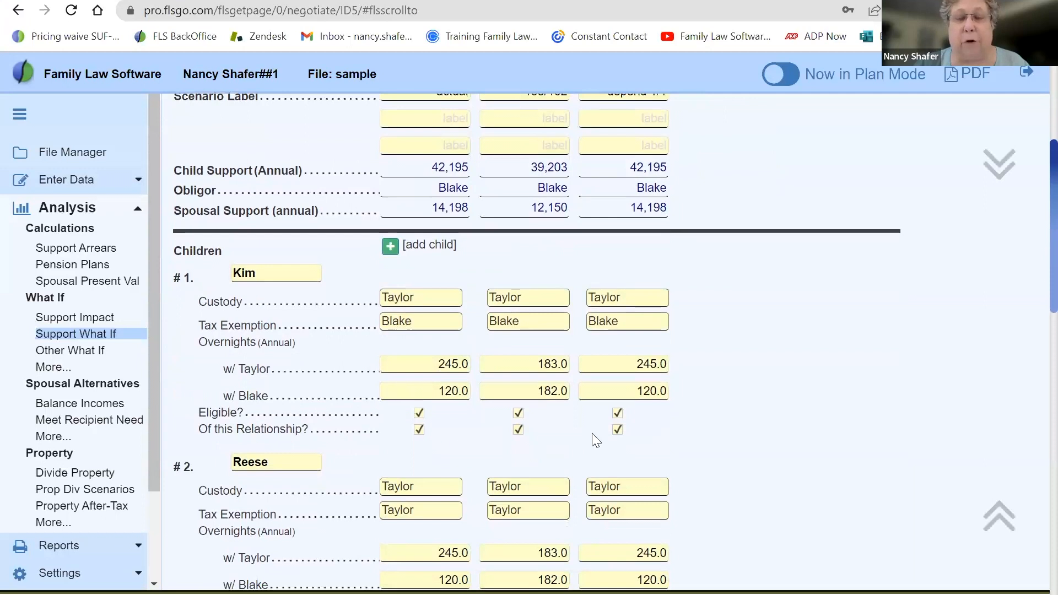
scroll(641, 420, down, 2)
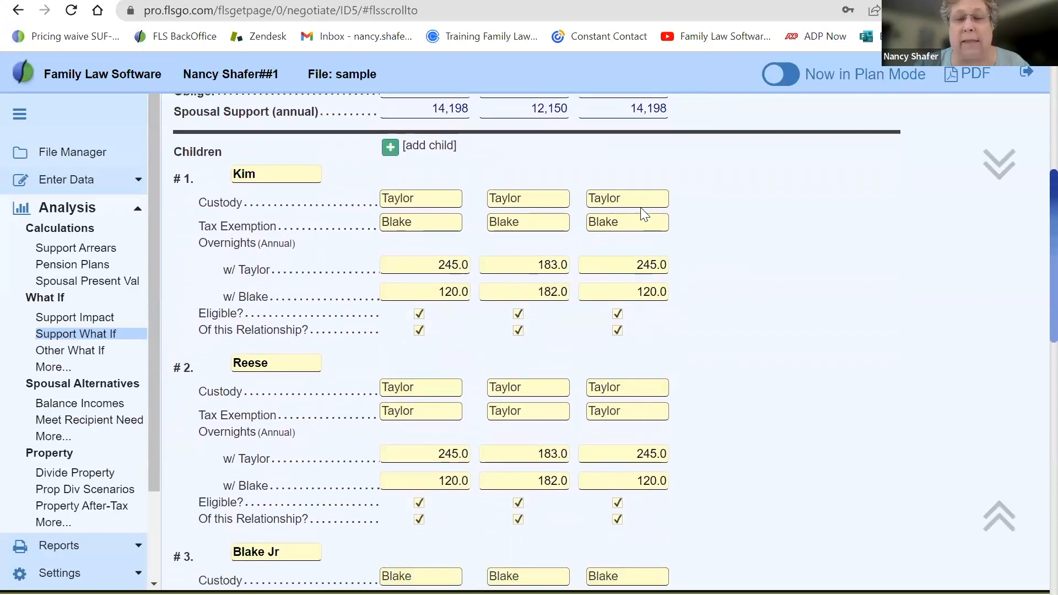
click(415, 227)
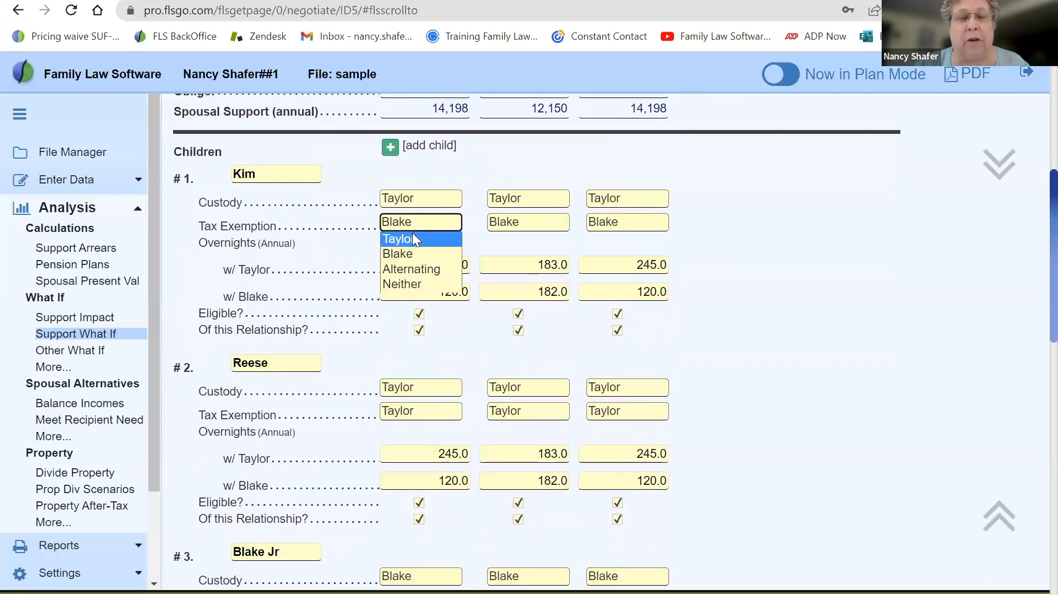
click(412, 238)
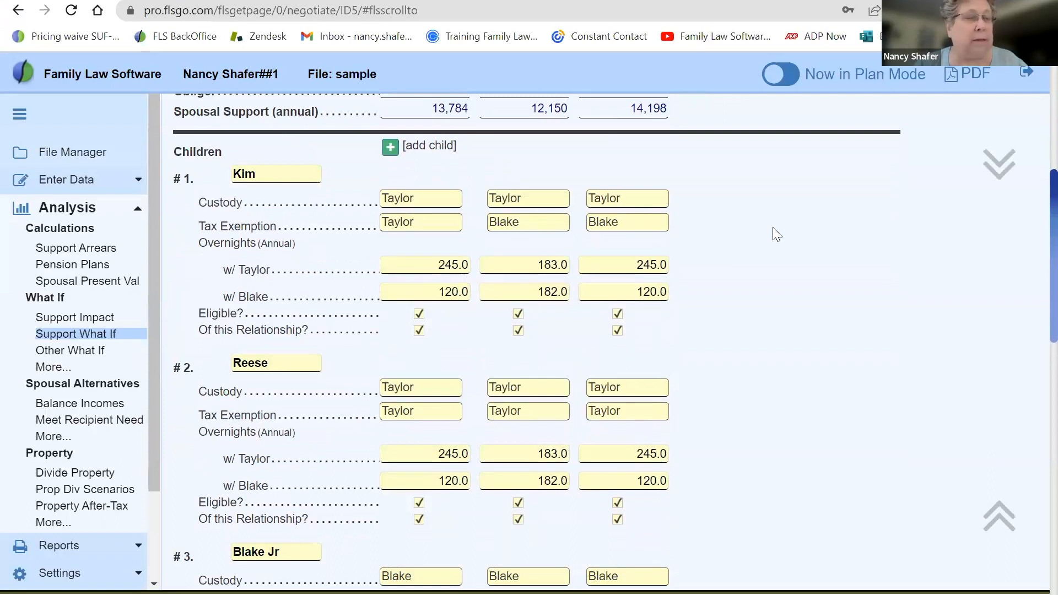
scroll(804, 245, up, 6)
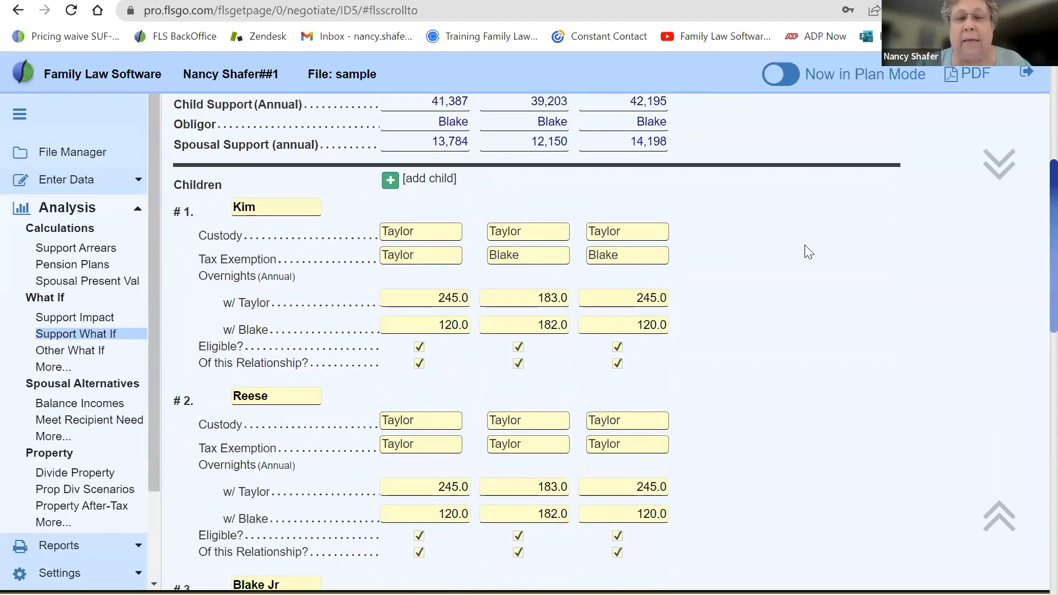
scroll(804, 244, down, 2)
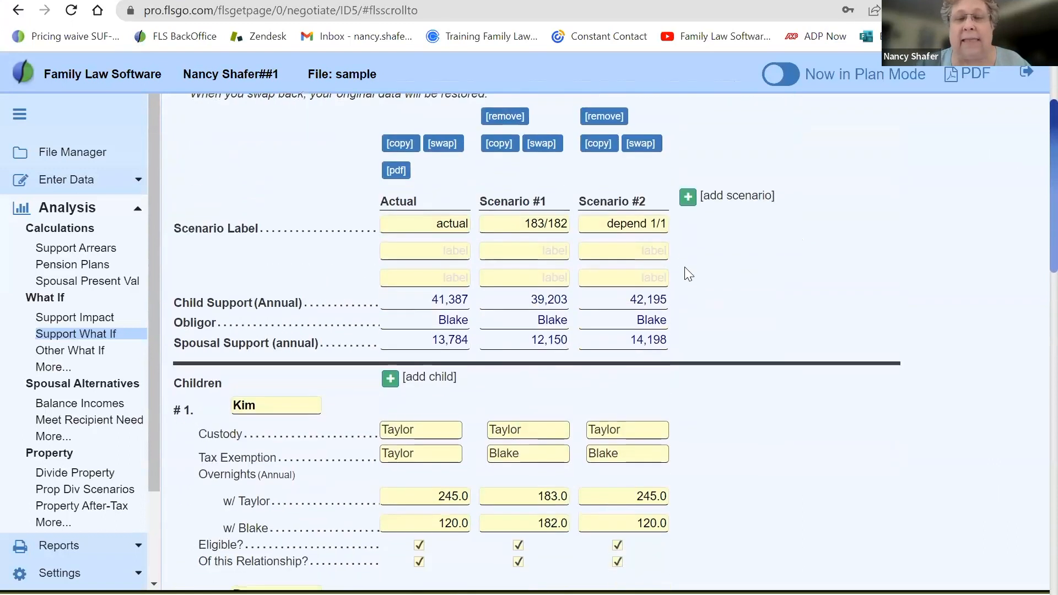
drag(631, 301, 683, 300)
drag(428, 301, 479, 300)
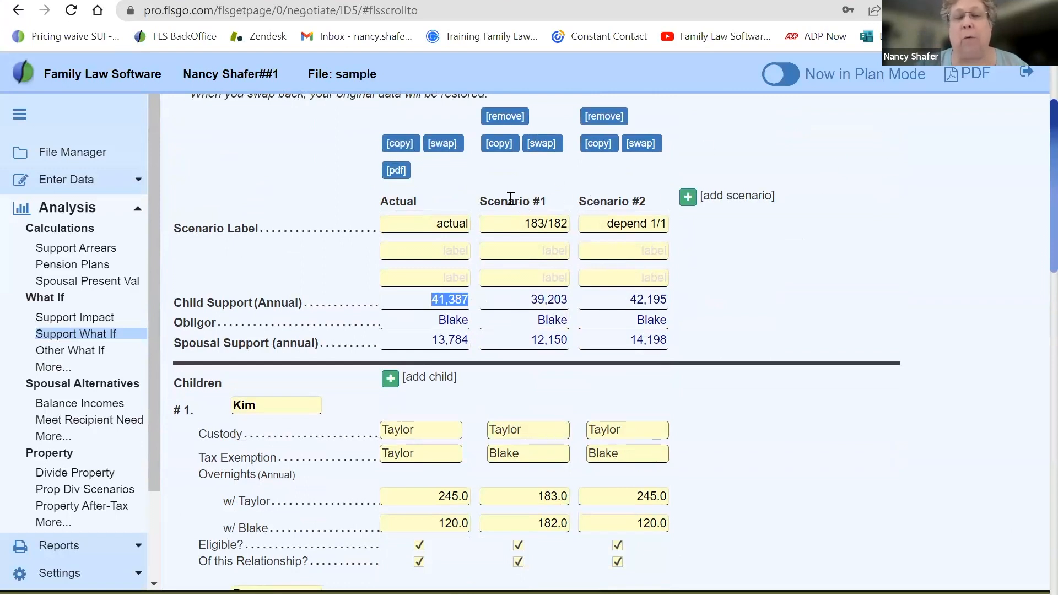
- Swap Scenario #1 with Scenario #2 and check the swapped labels and overnights
click(538, 147)
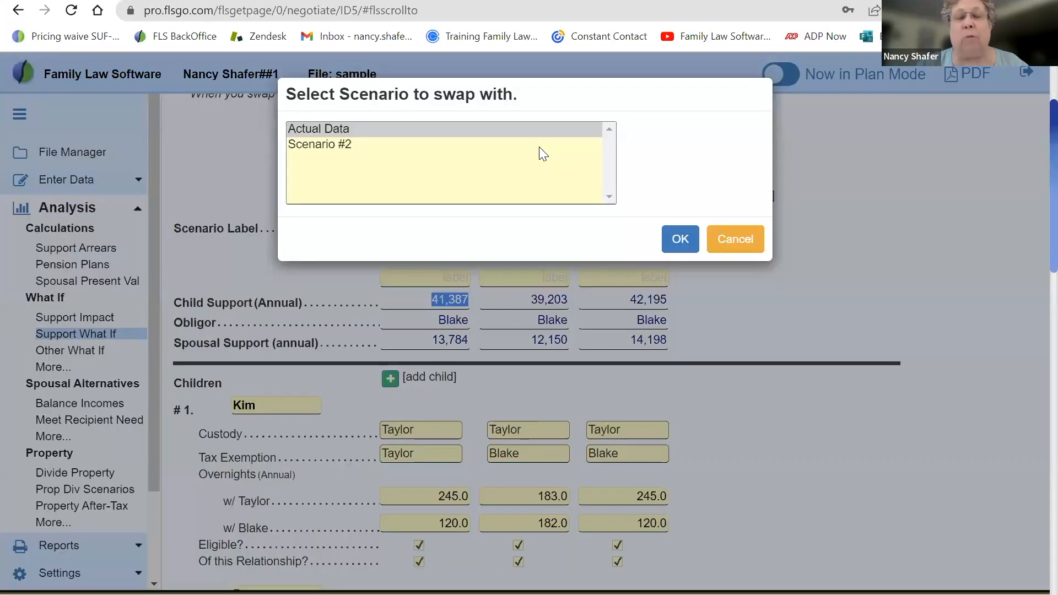
click(339, 143)
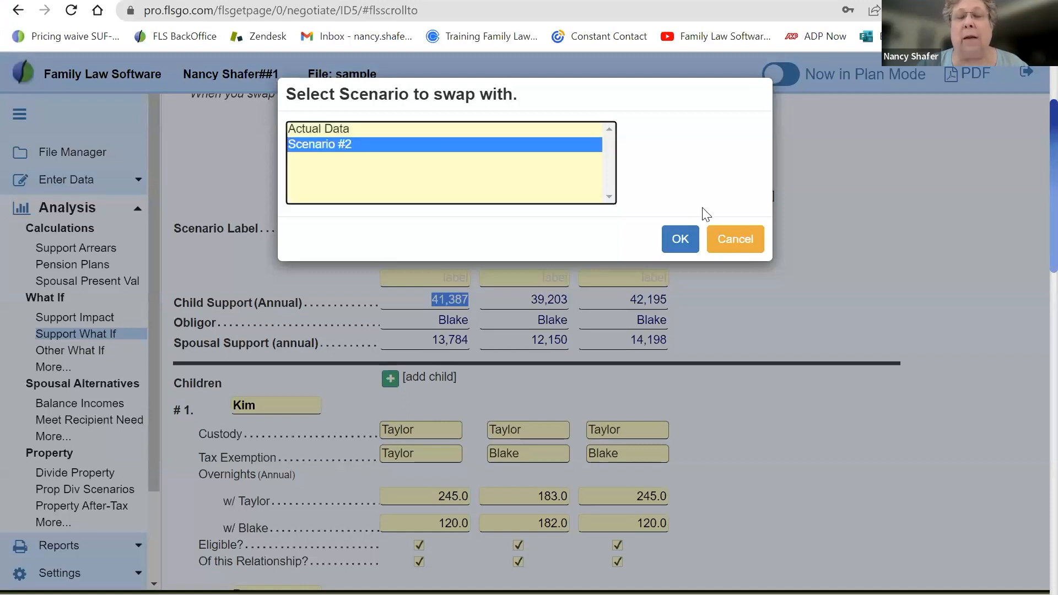
click(681, 239)
scroll(683, 231, down, 5)
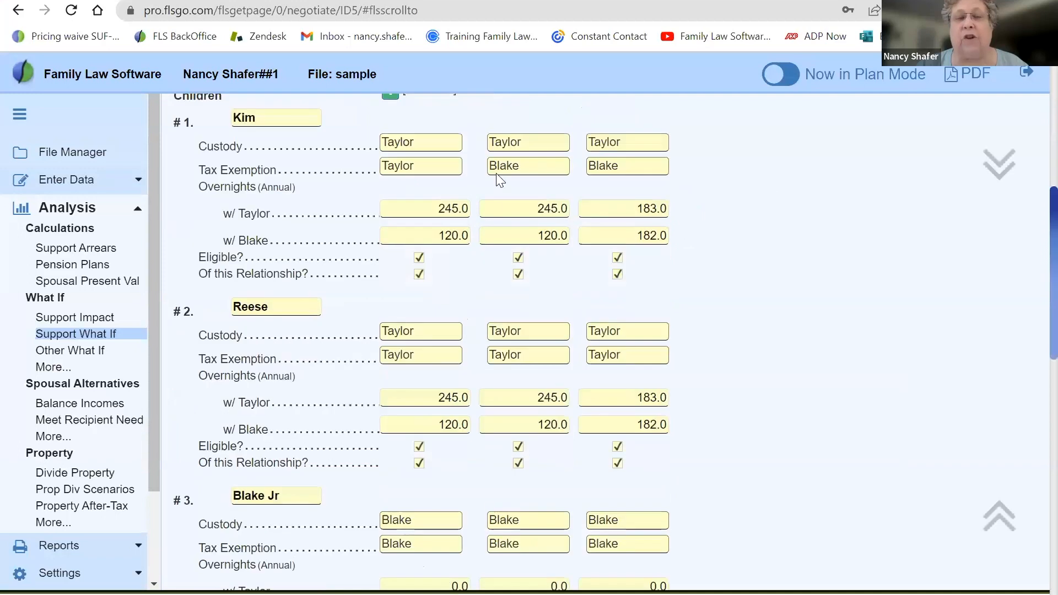
scroll(495, 225, up, 8)
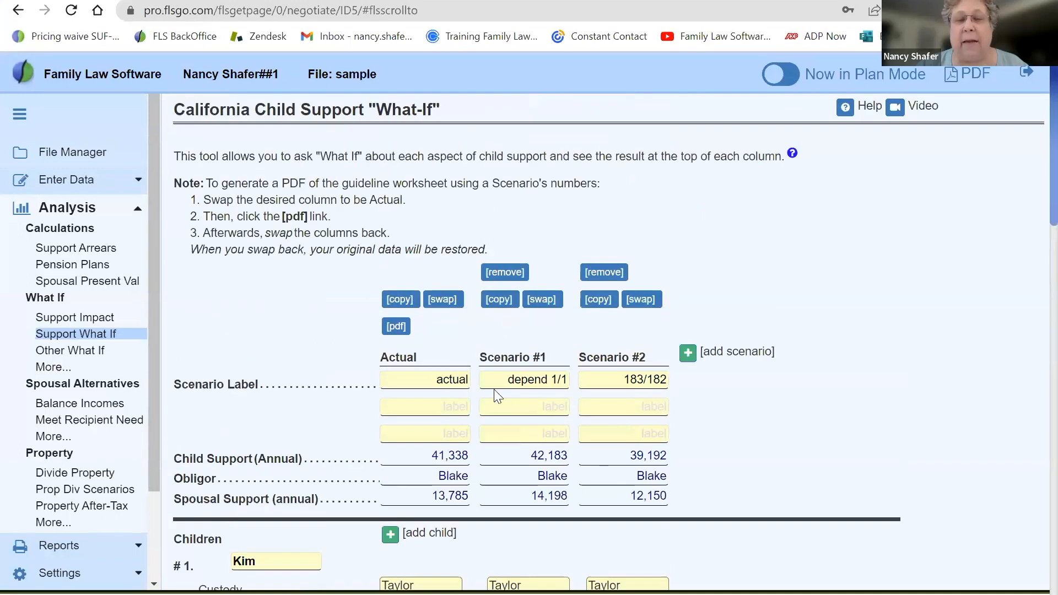
drag(498, 383, 575, 383)
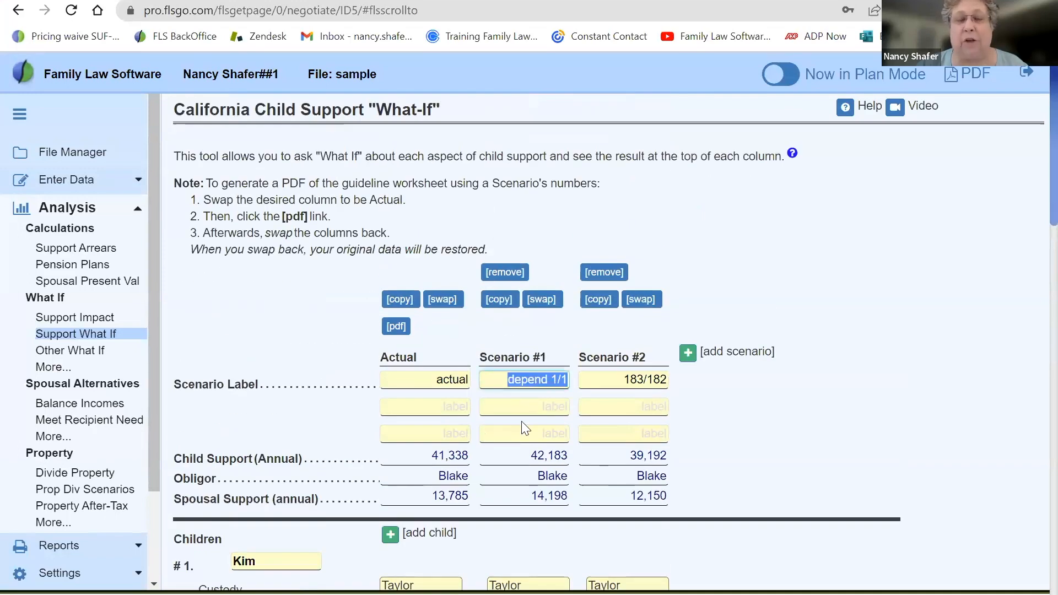
drag(617, 382, 685, 382)
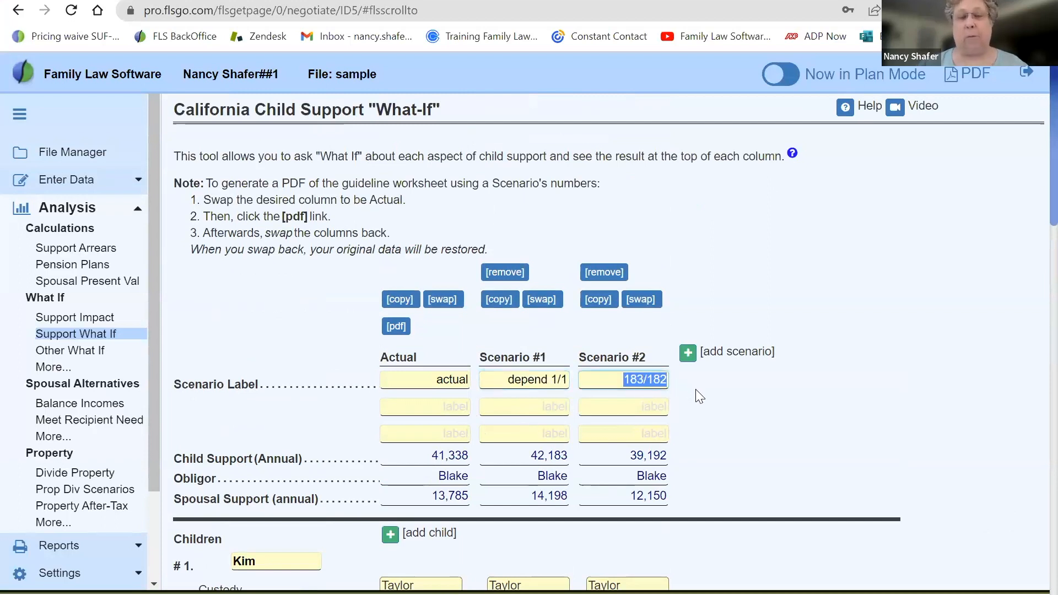
click(695, 389)
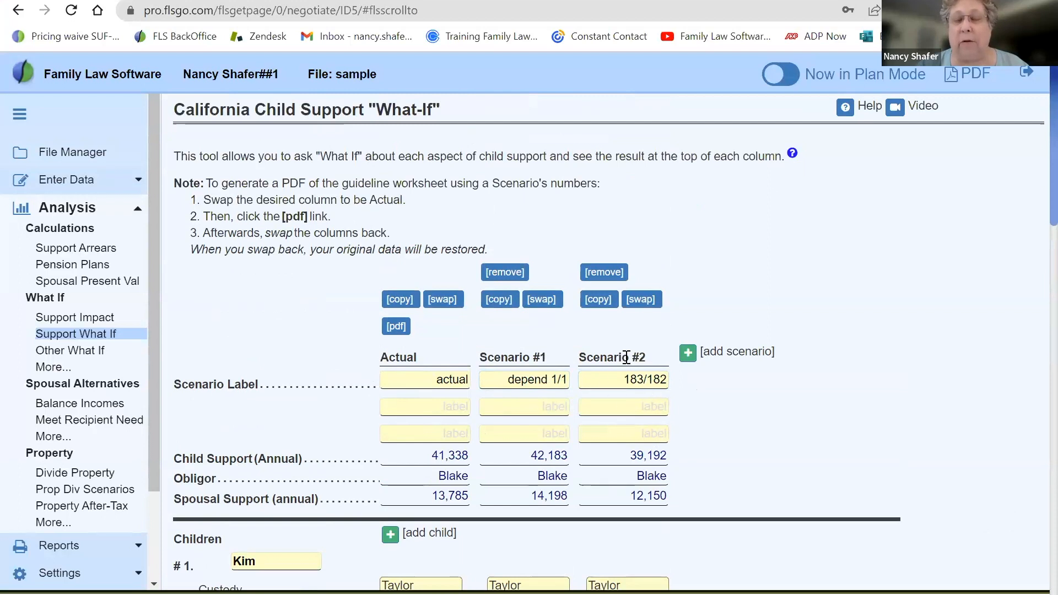
- Swap the Actual column with Scenario #2, which holds the 183/182 overnights, and review the children's entries
click(439, 303)
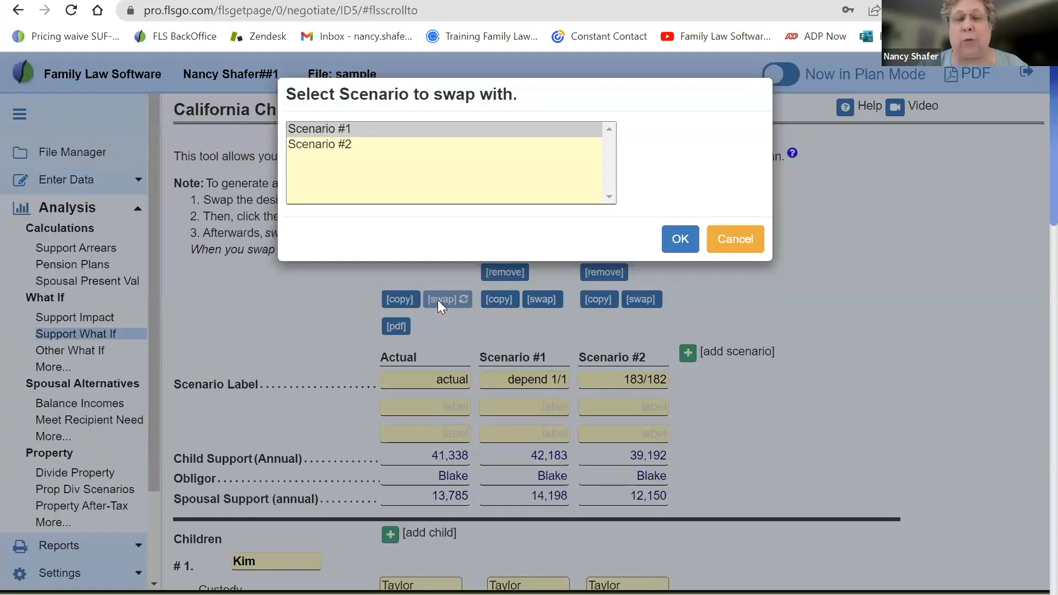
click(331, 148)
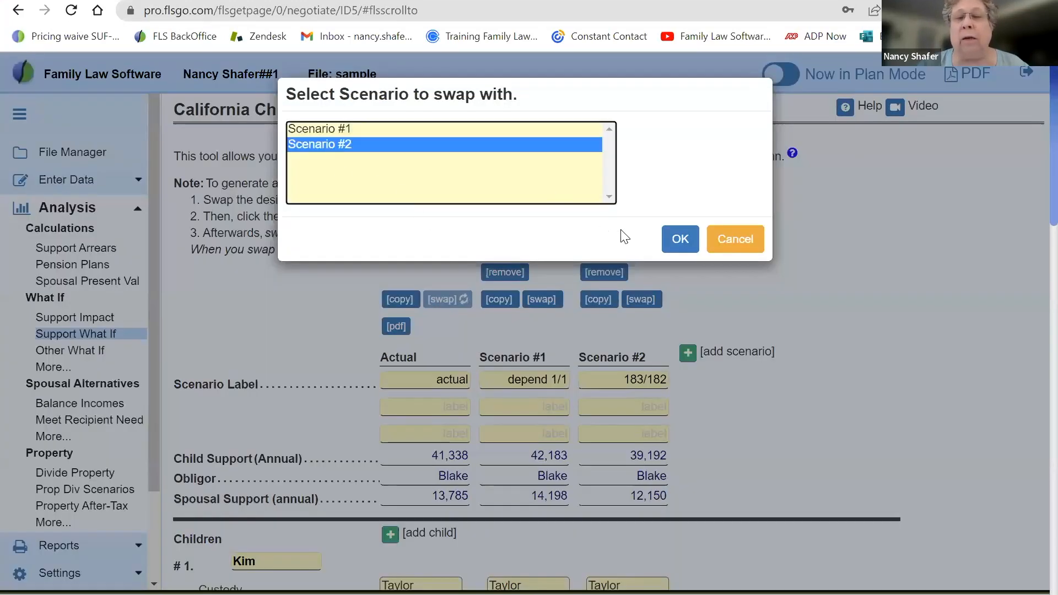
click(662, 246)
scroll(661, 245, down, 8)
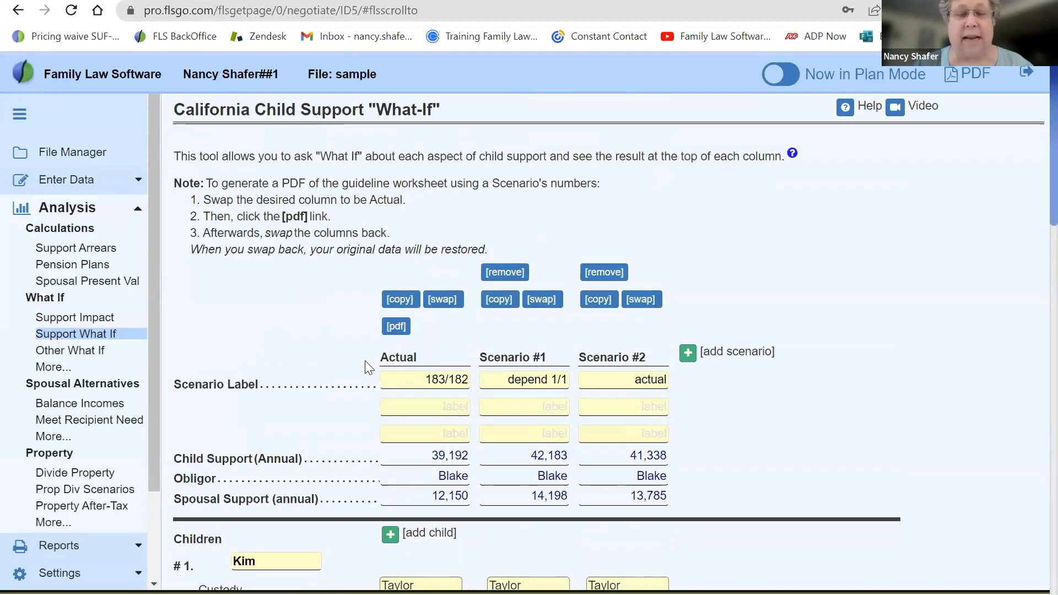
drag(384, 358, 424, 360)
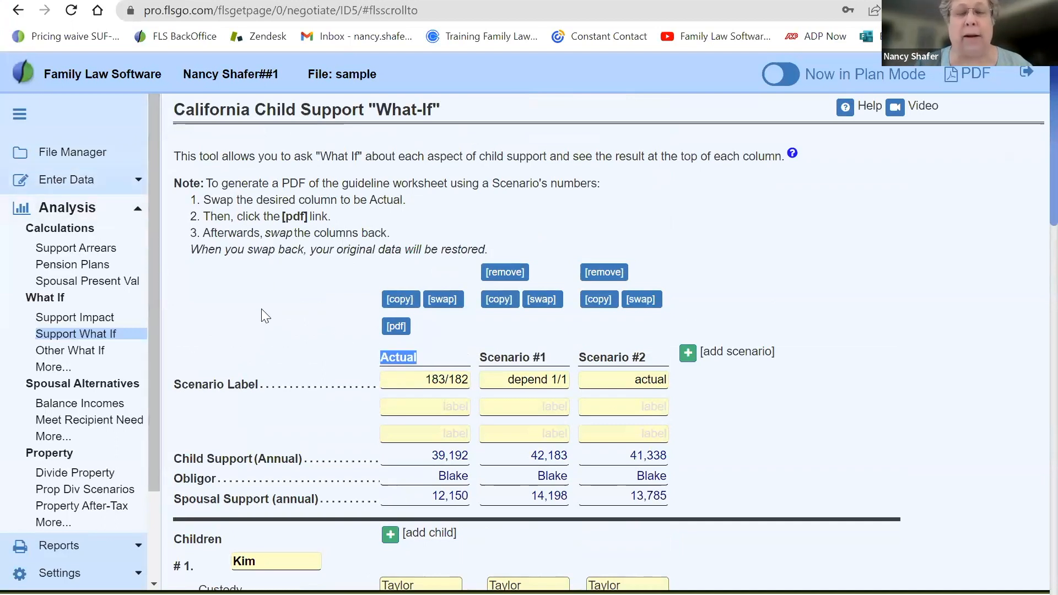
click(276, 345)
scroll(276, 345, down, 10)
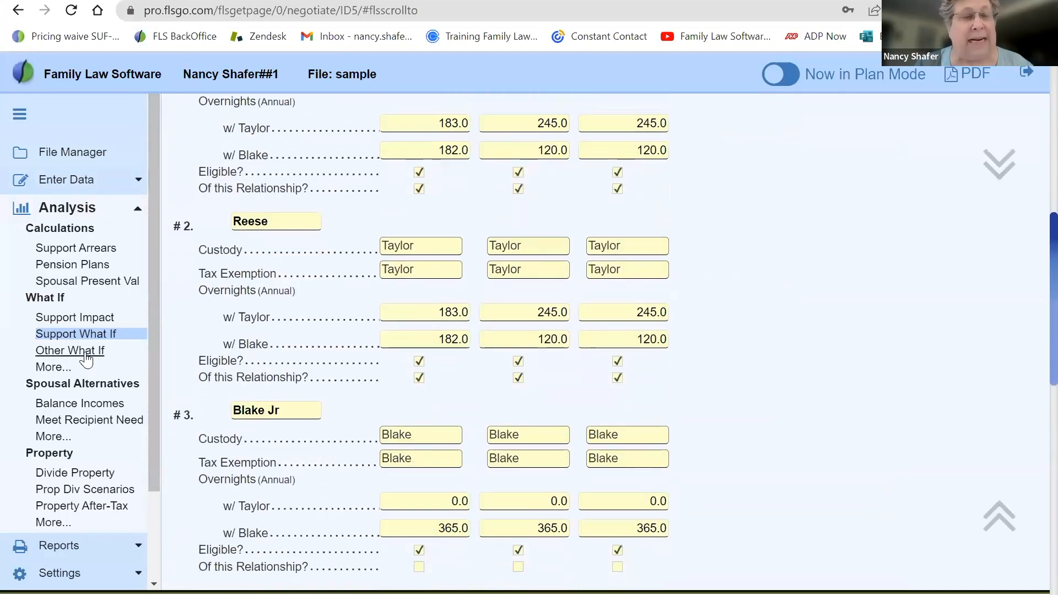
- Open the Spousal Support Breakeven report among the additional spousal support tools and review its conclusion, assumptions and net income table
click(50, 437)
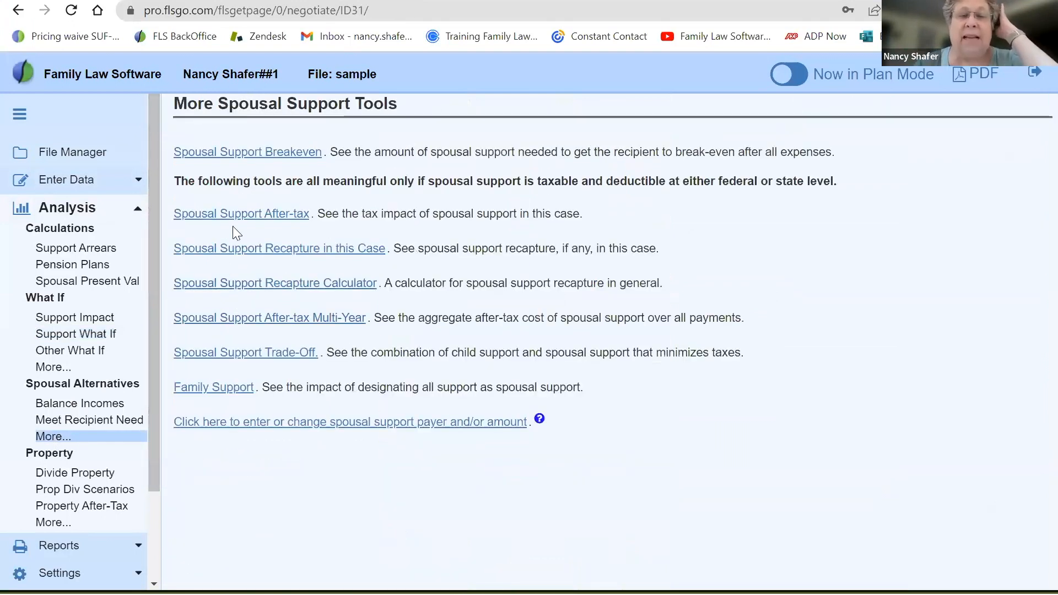
click(237, 156)
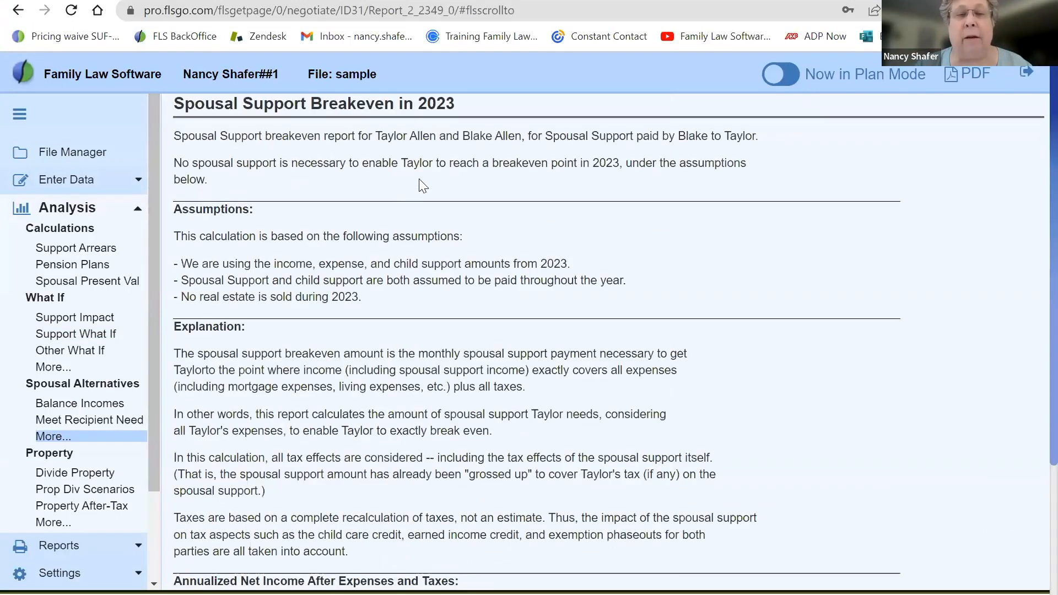
drag(183, 163, 389, 167)
click(503, 188)
scroll(501, 184, down, 4)
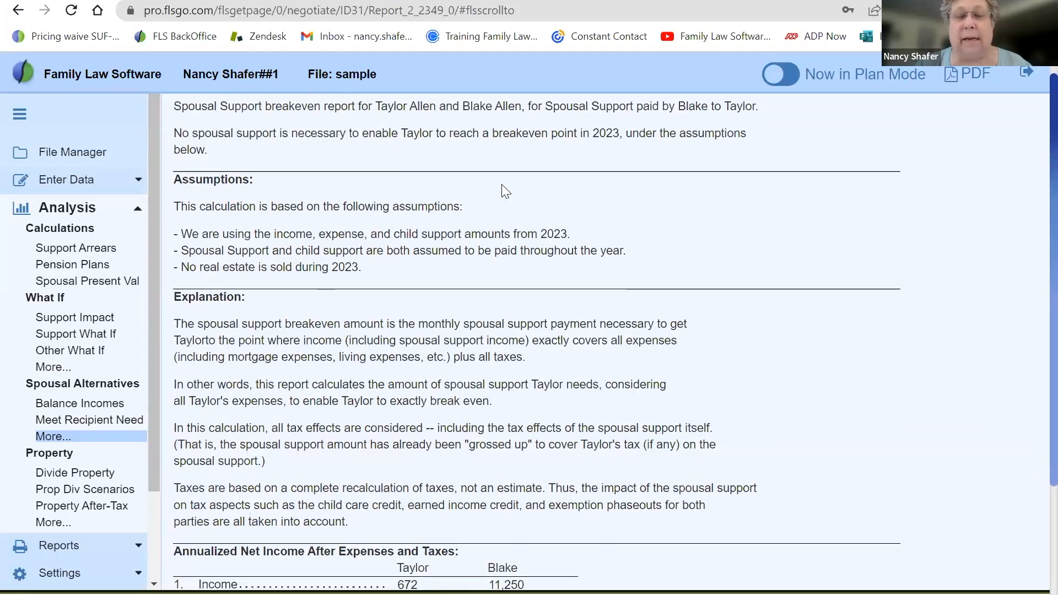
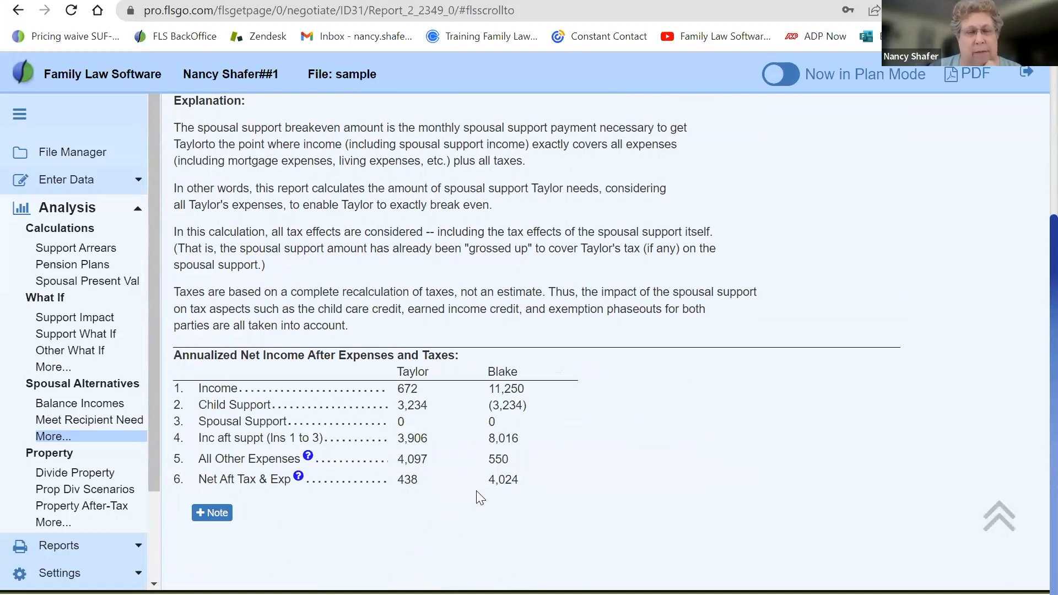
scroll(477, 492, up, 1)
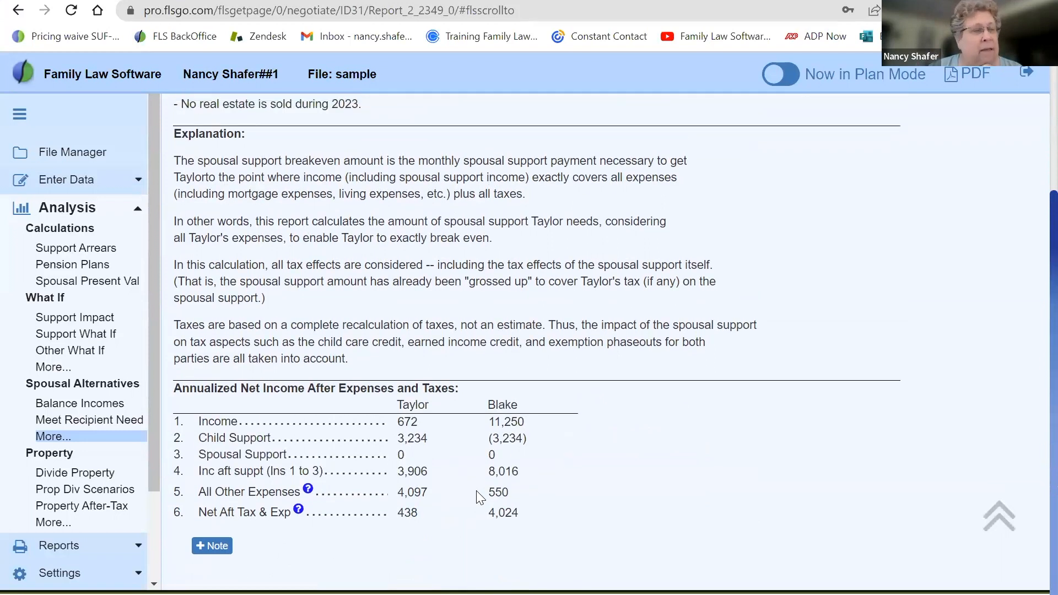
scroll(477, 495, up, 1)
scroll(477, 497, up, 5)
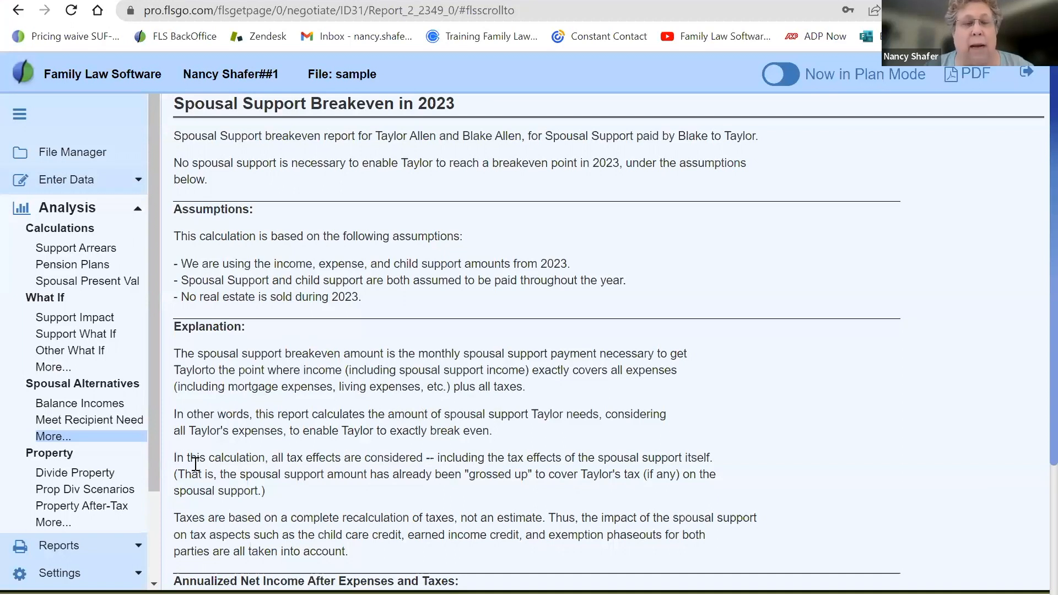
- In the Meet Recipient Need tool, set the second column's desired annual after-tax income to 60,000 and check the spousal support needed
click(83, 422)
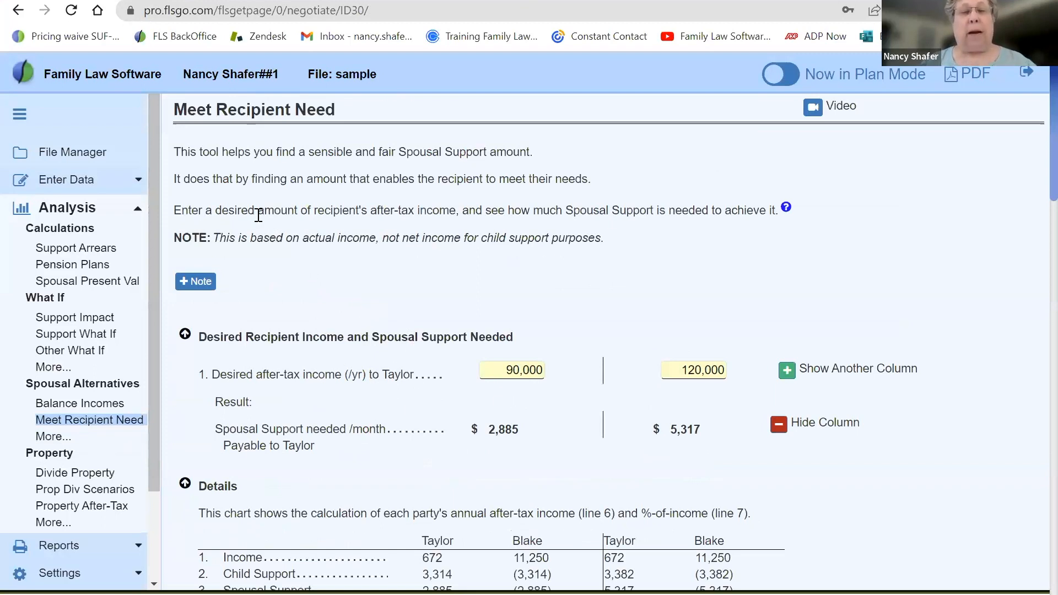
drag(257, 211, 454, 216)
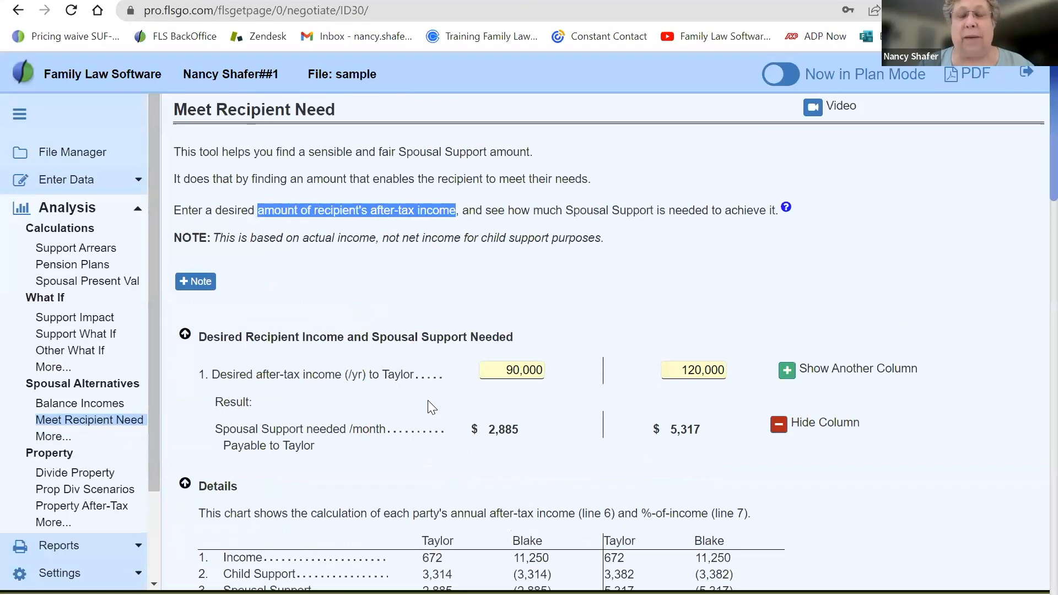
drag(507, 370, 551, 371)
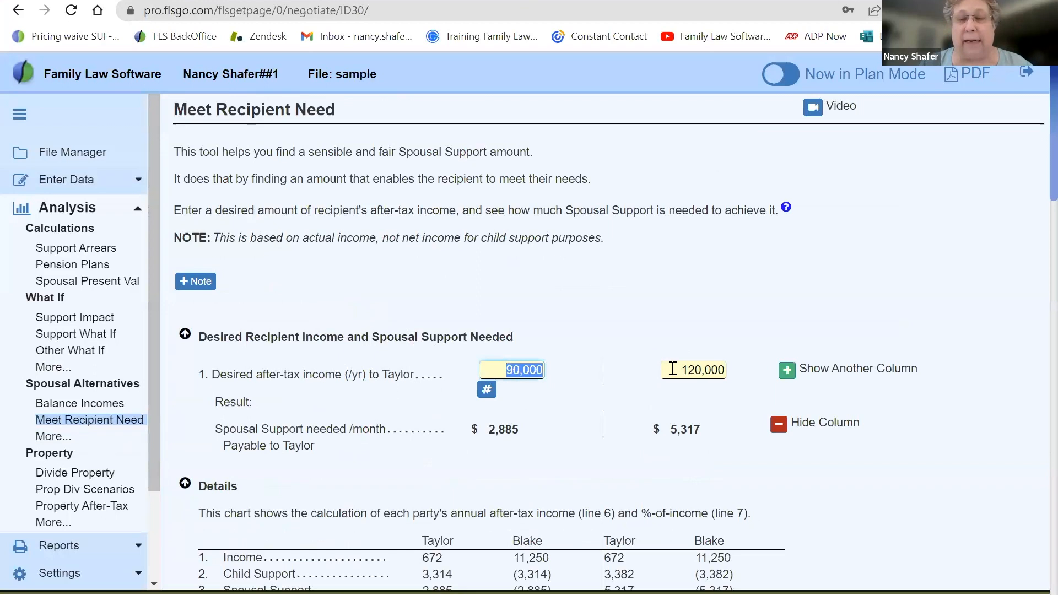
drag(675, 370, 733, 374)
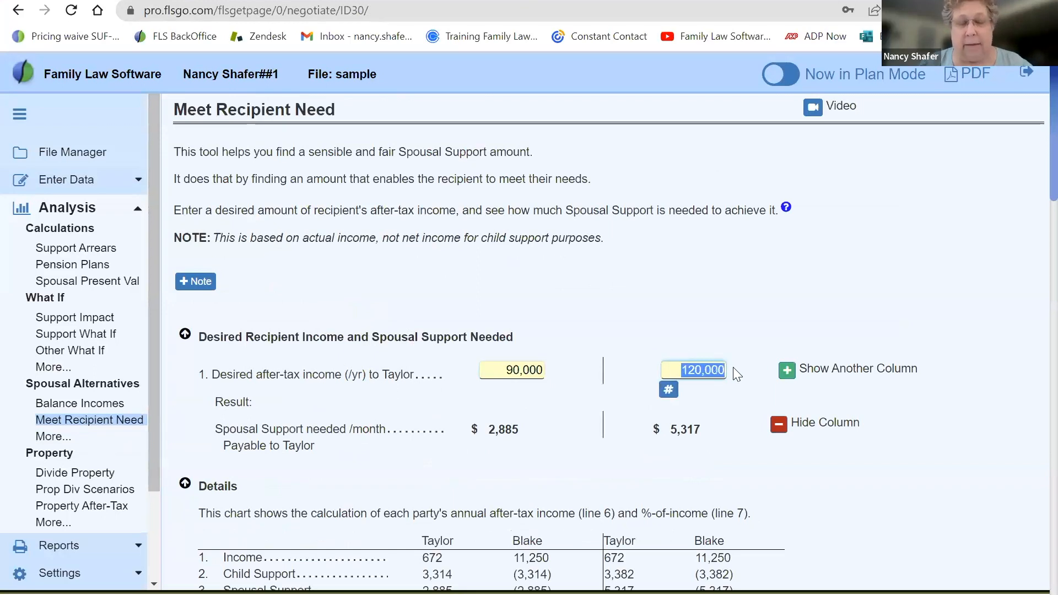
text(60000)
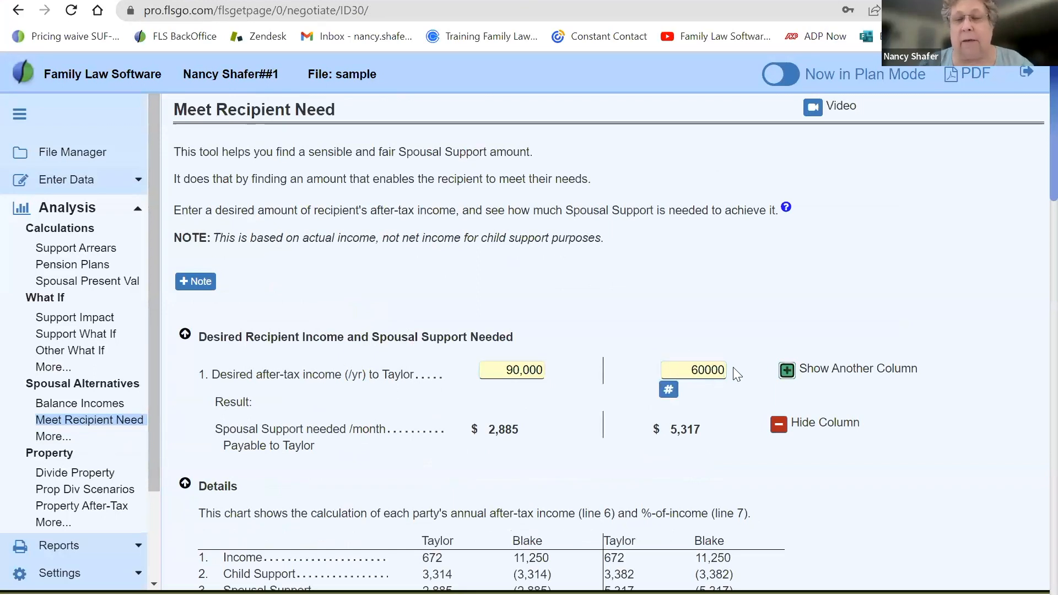
key(Return)
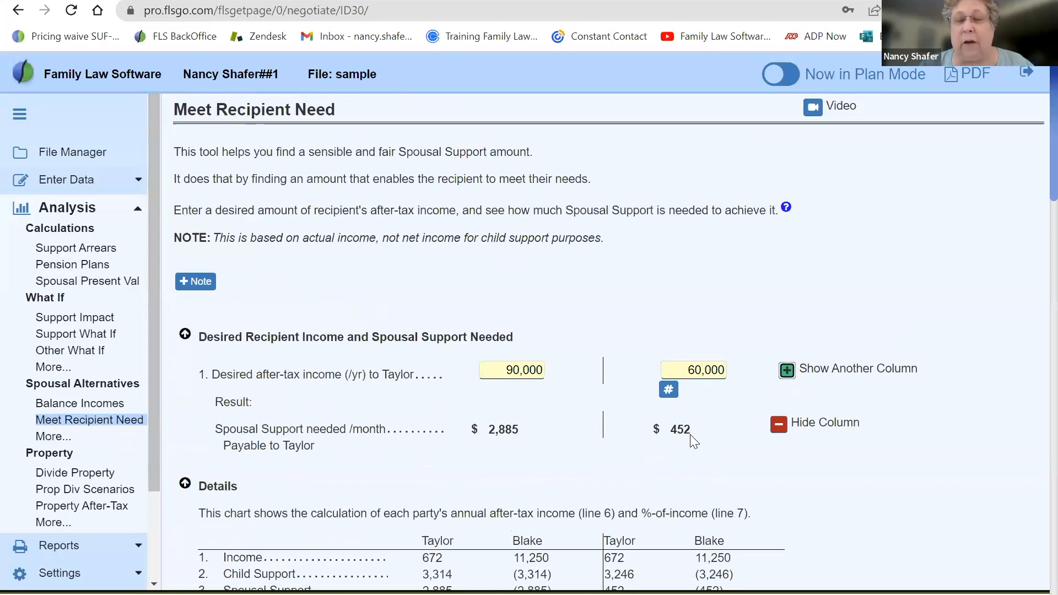
key(Tab)
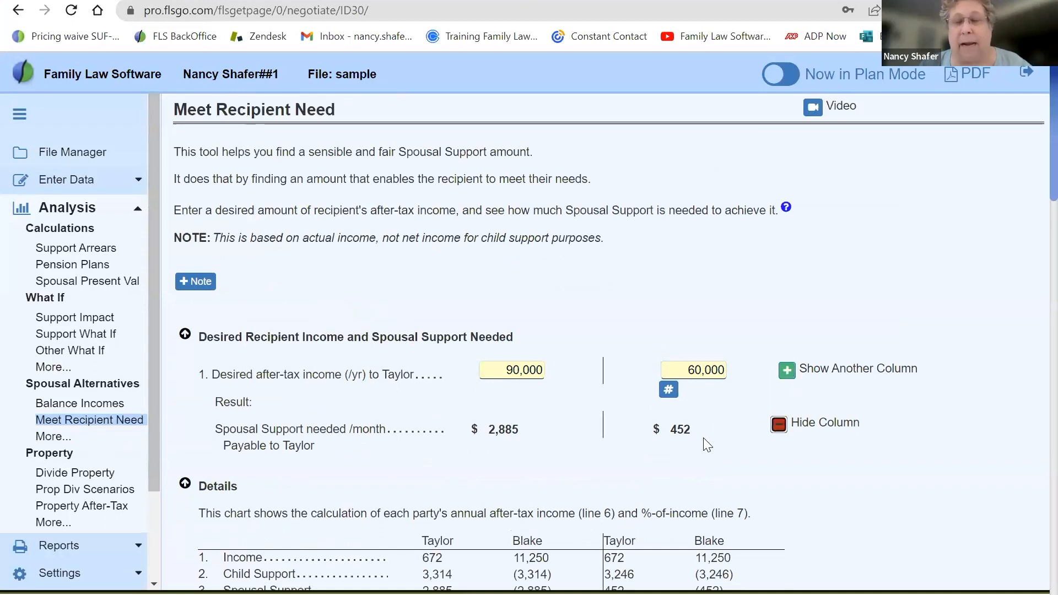
drag(681, 428, 695, 430)
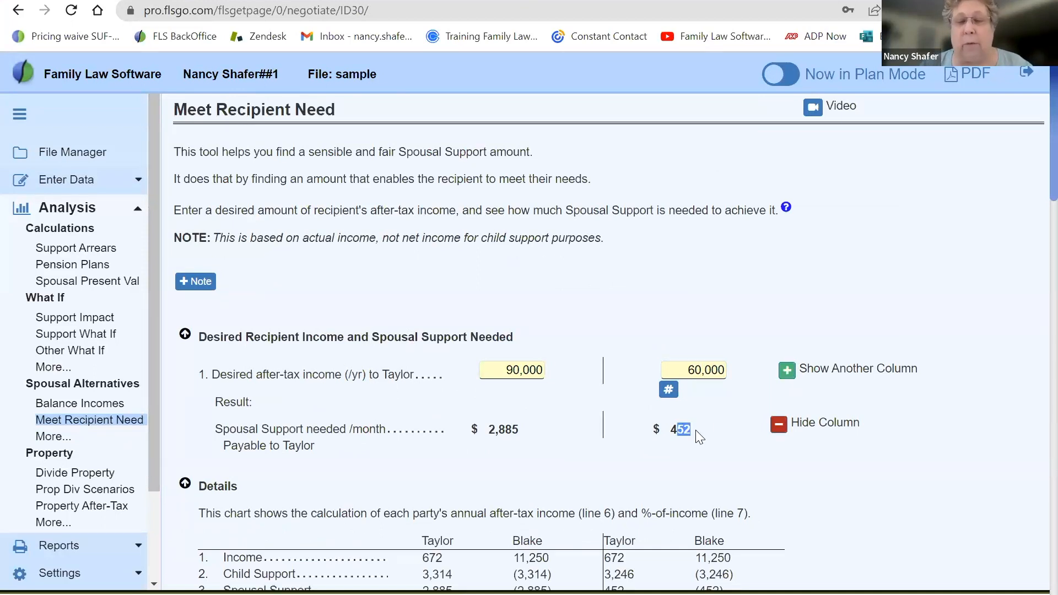
click(719, 433)
- Examine the Meet Recipient Need details, expanded report and options, including child support synchronization and the target after taxes and living expenses
scroll(719, 433, down, 7)
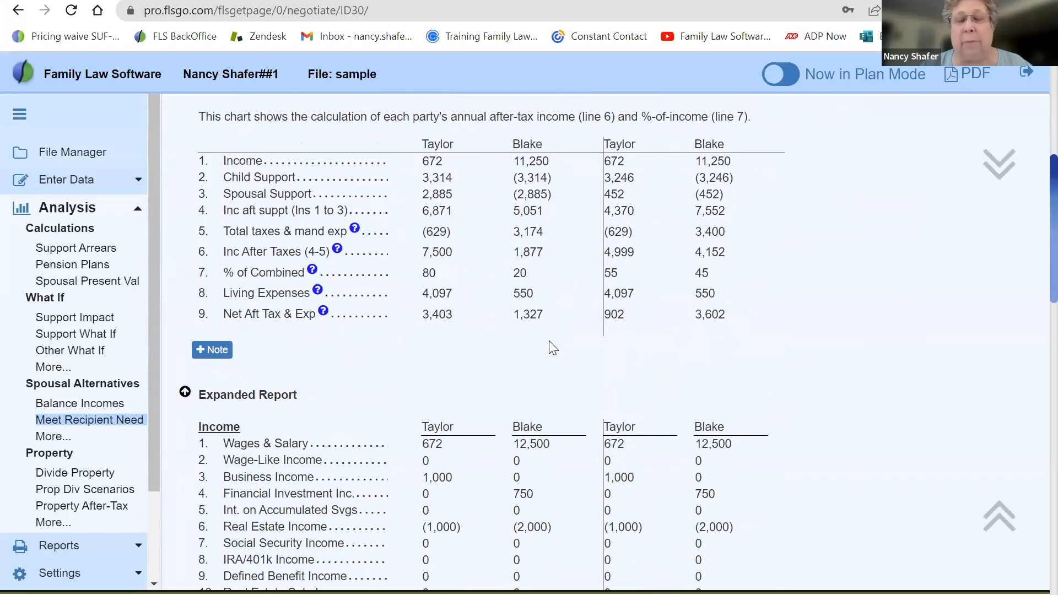
scroll(548, 340, down, 6)
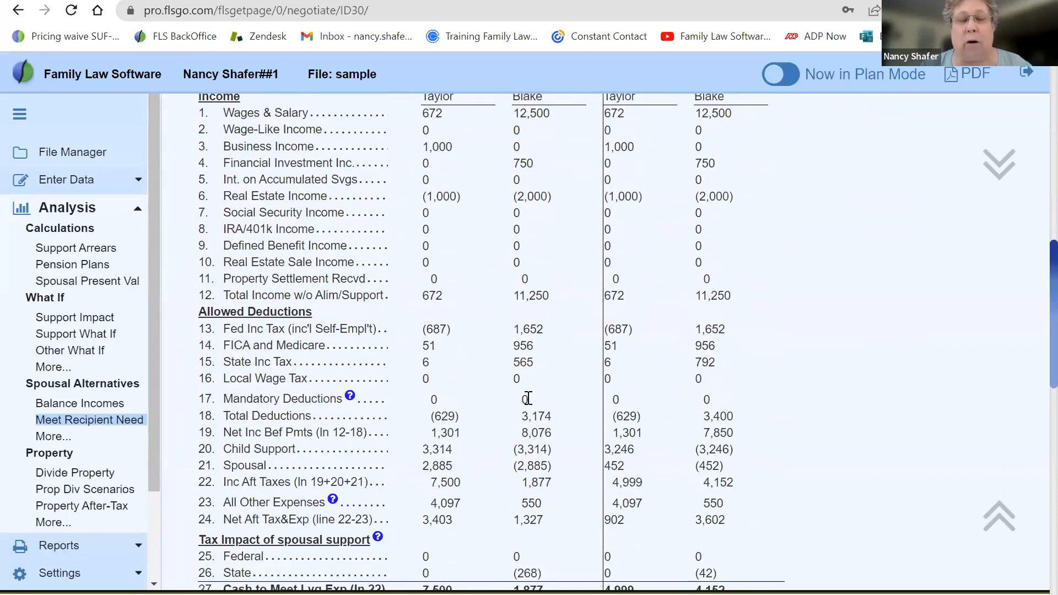
scroll(528, 398, down, 5)
scroll(527, 397, down, 9)
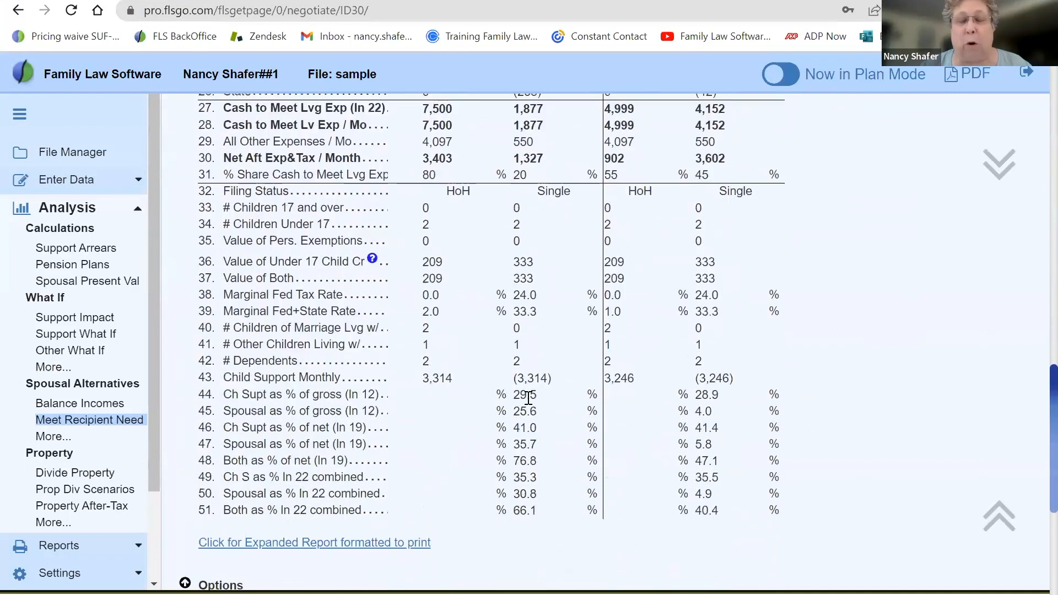
scroll(527, 396, down, 1)
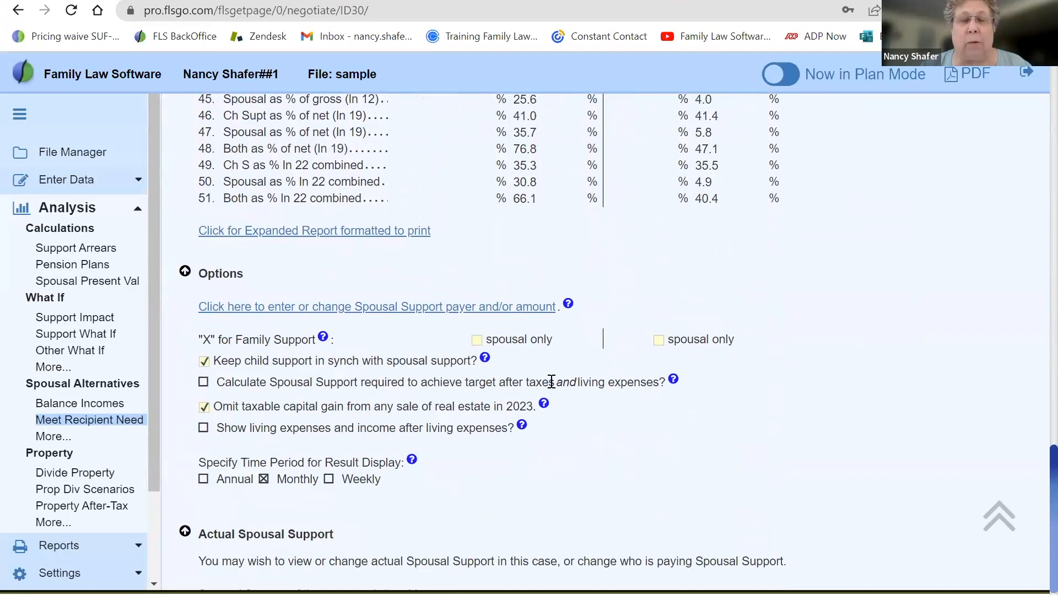
drag(542, 382, 663, 382)
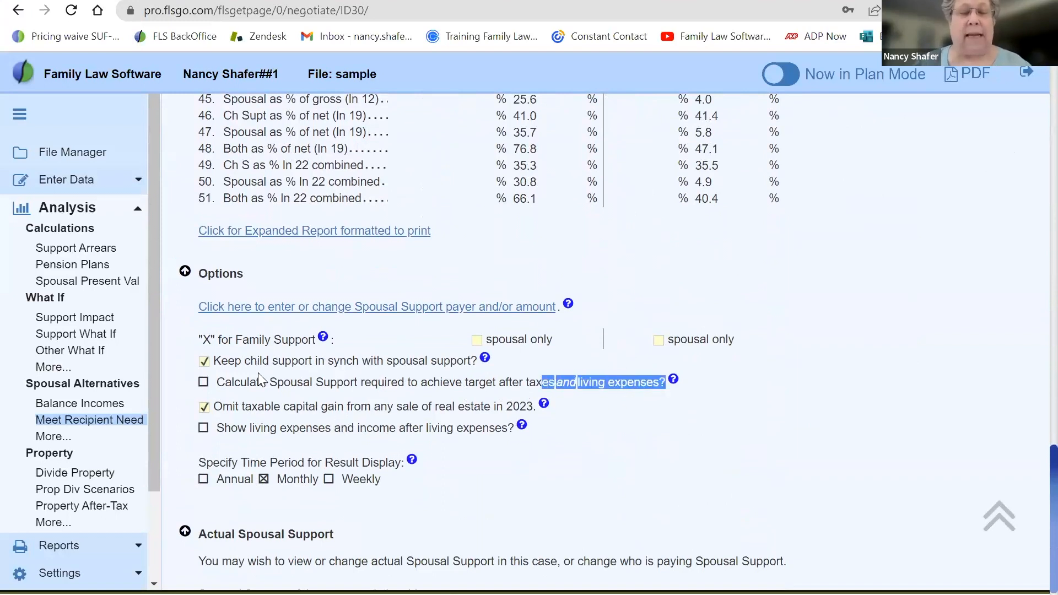
drag(240, 361, 444, 368)
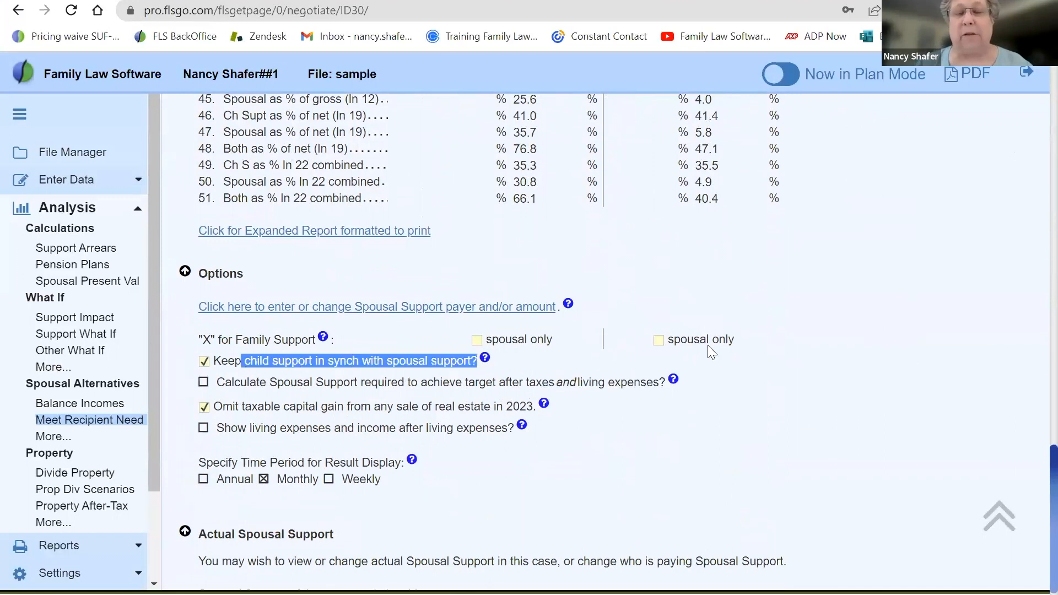
click(784, 289)
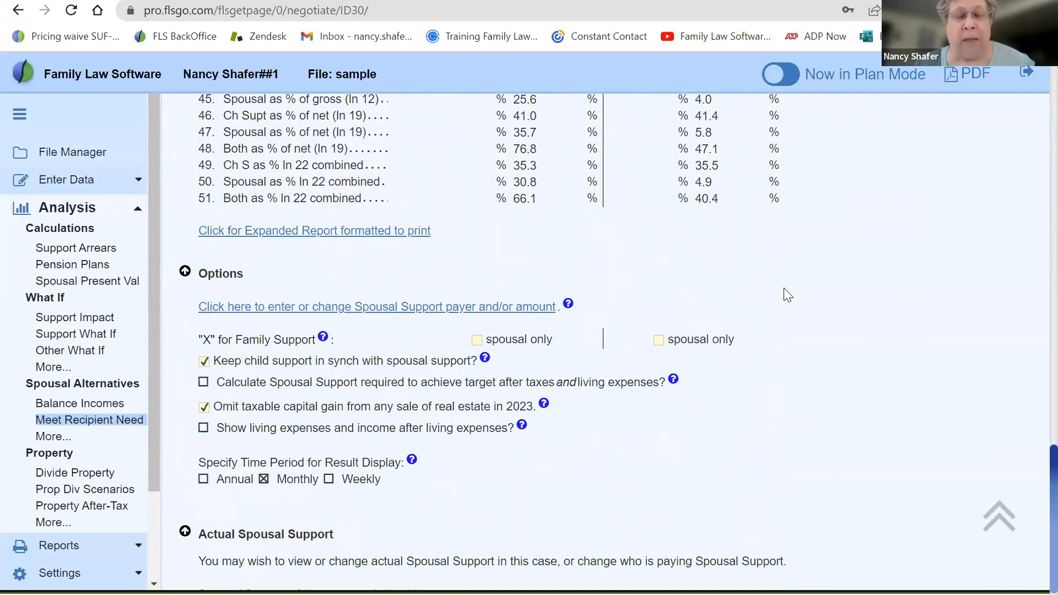
scroll(783, 287, up, 3)
scroll(783, 289, up, 15)
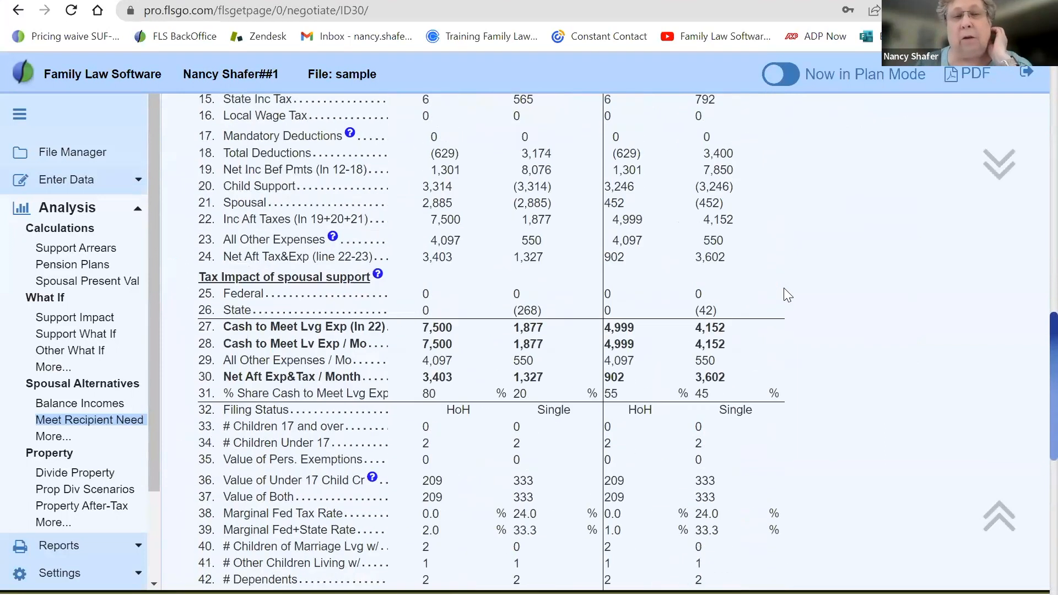
scroll(783, 288, up, 3)
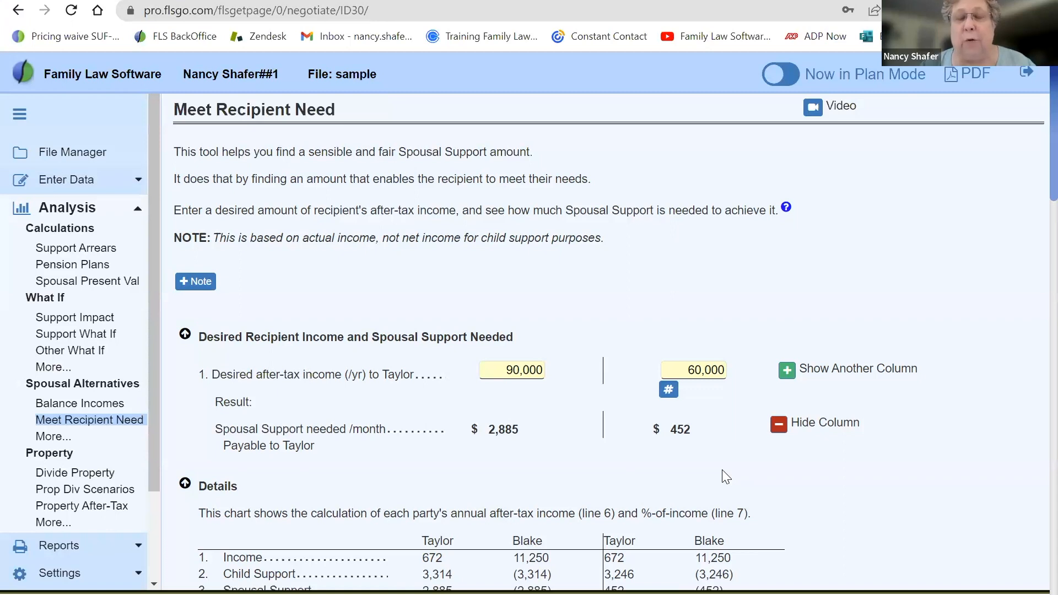
- Recheck the Meet Recipient Need calculation options and the income and deduction lines of its expanded report
scroll(722, 470, down, 20)
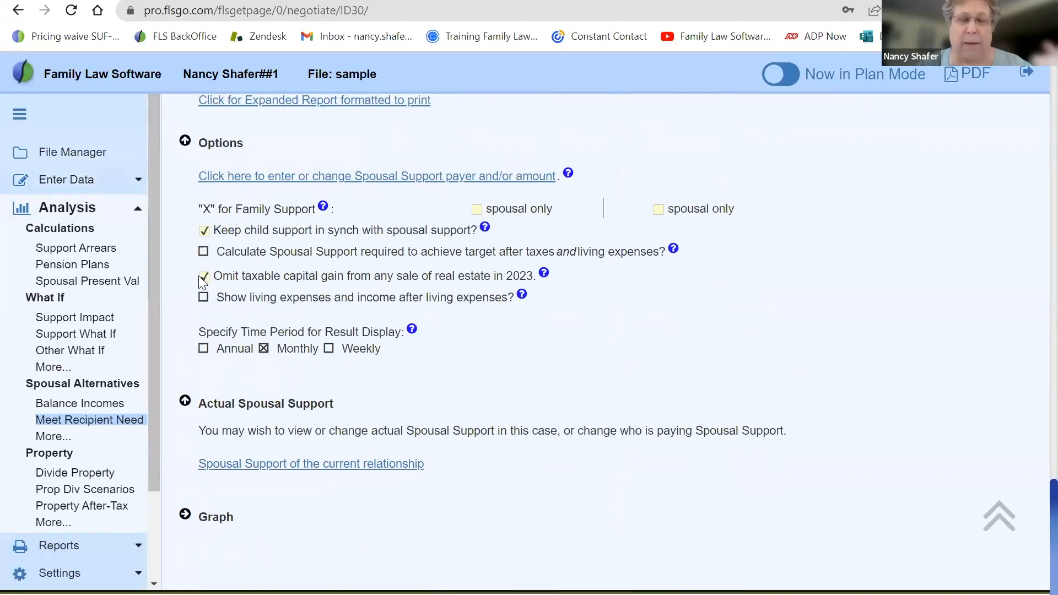
scroll(199, 282, up, 8)
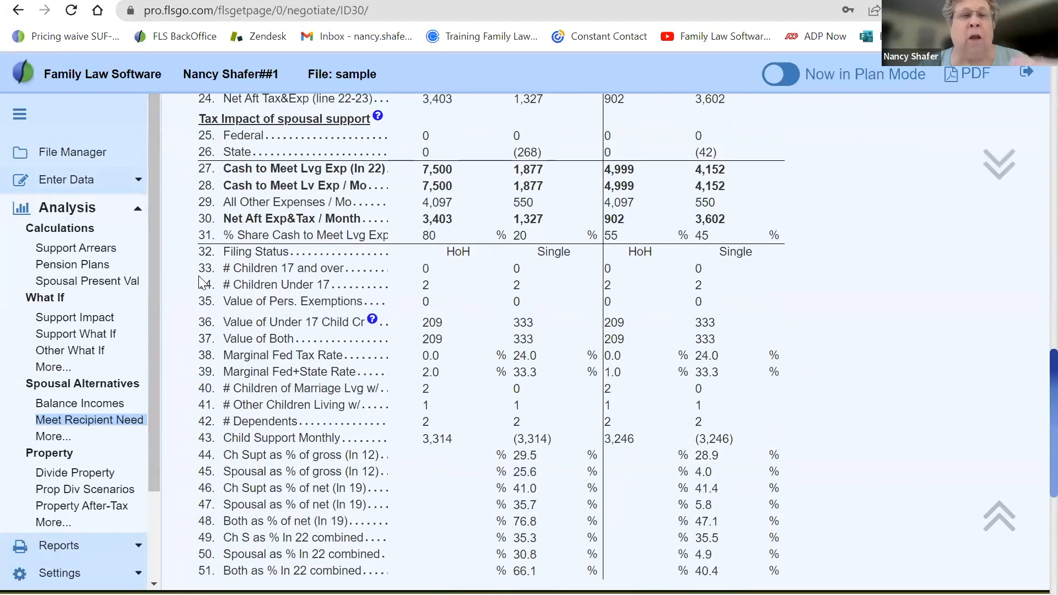
scroll(199, 282, up, 8)
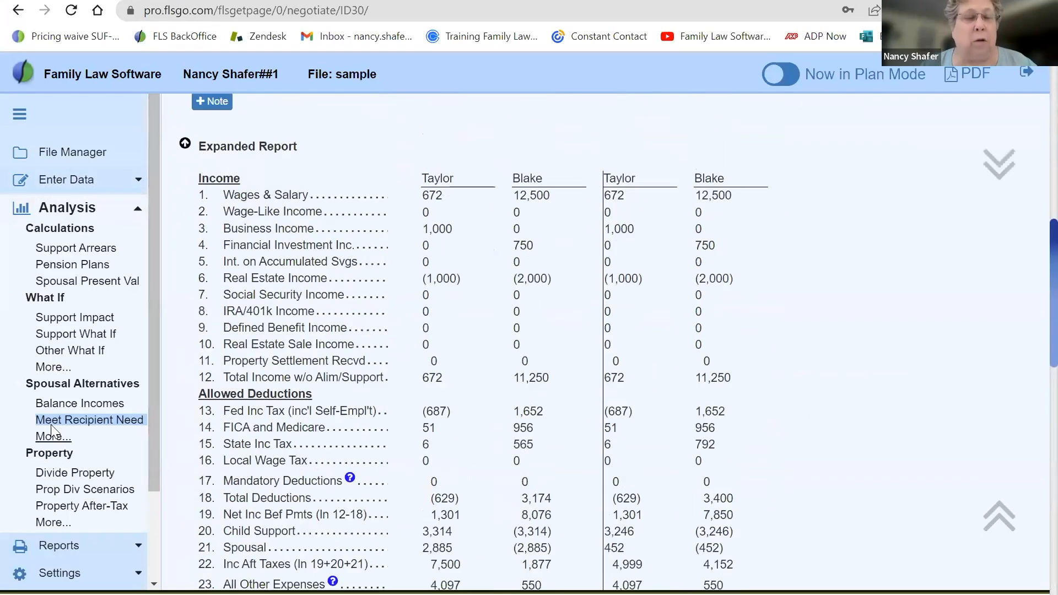
- Open the Balance Incomes tool and review the 50/50 and 60/40 after-tax income splits and the spousal support each requires
click(70, 405)
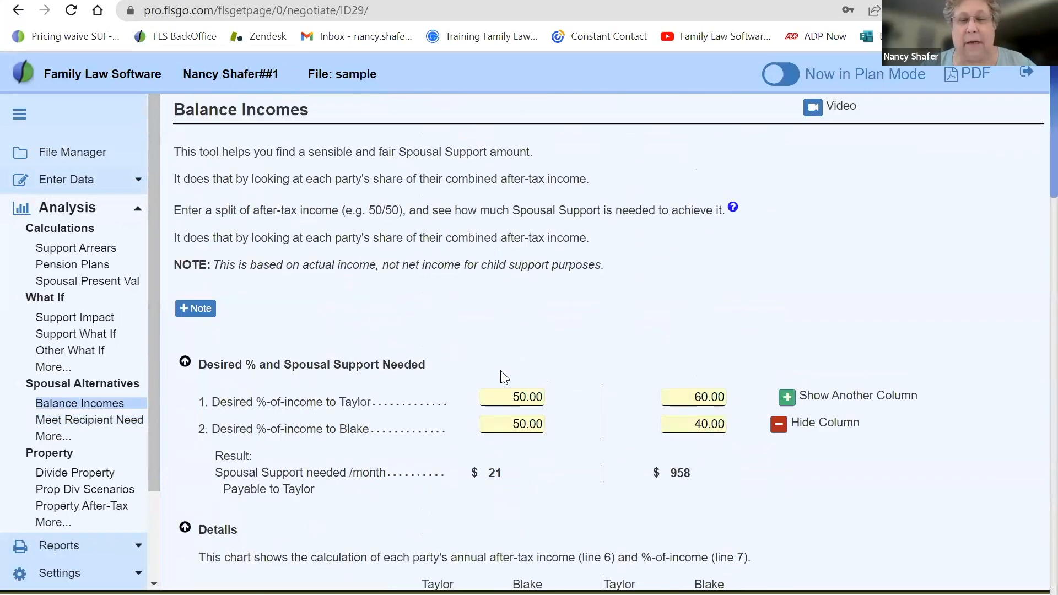
click(516, 394)
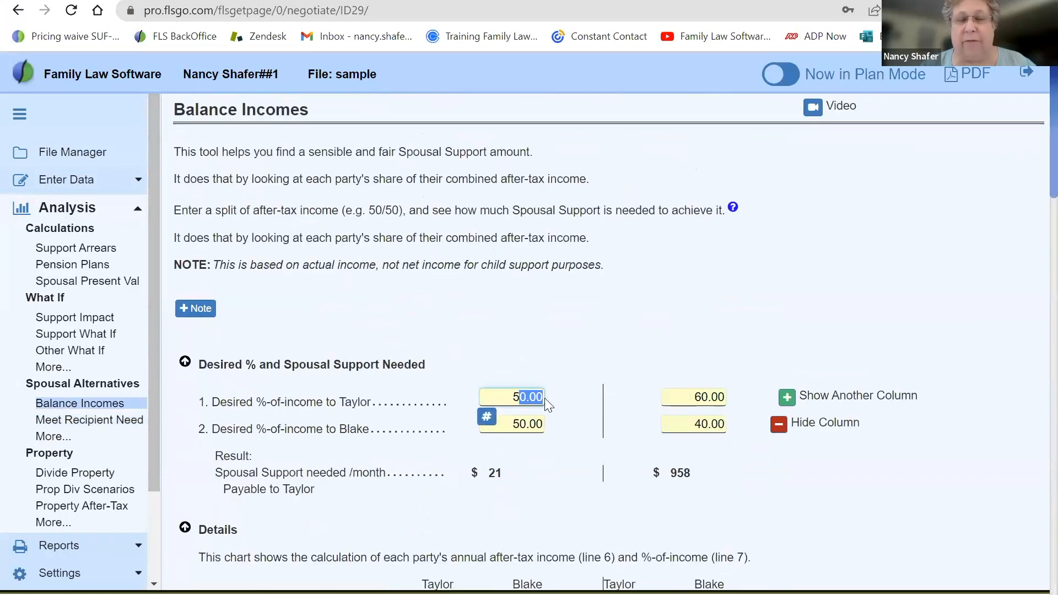
click(507, 424)
drag(486, 473, 511, 474)
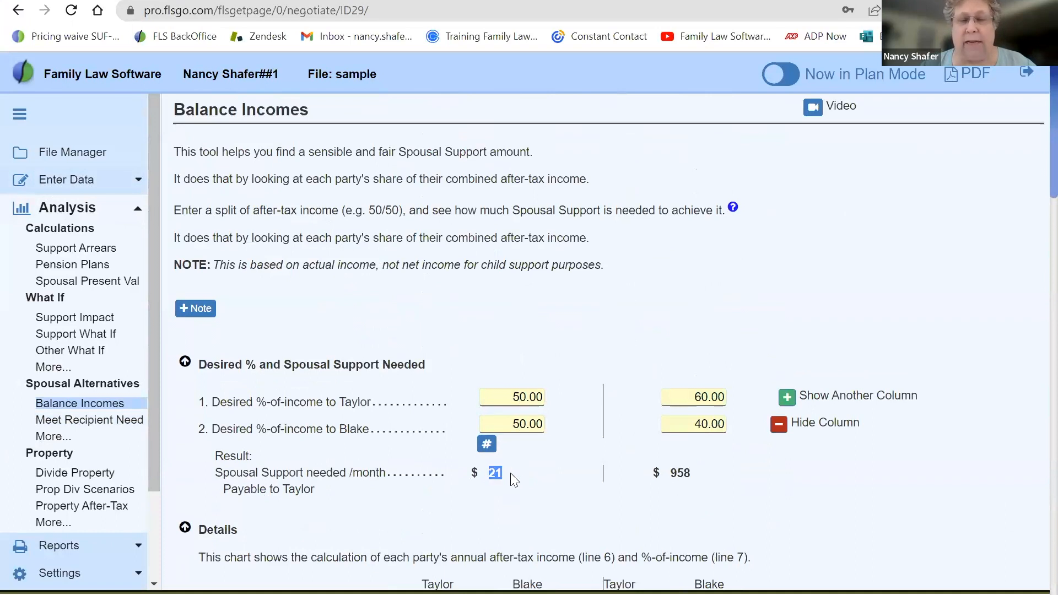
click(506, 399)
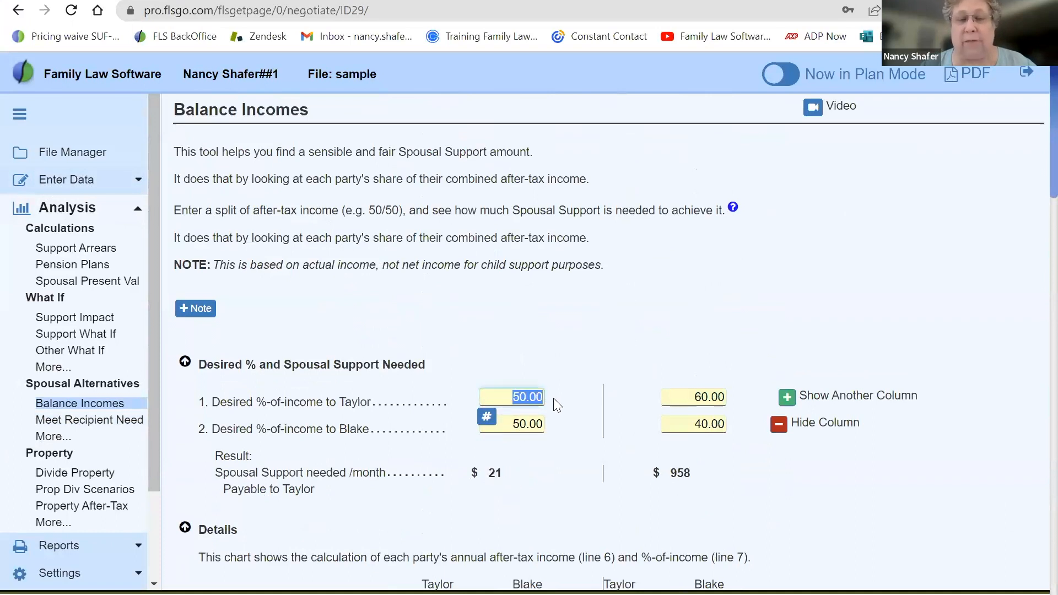
click(505, 426)
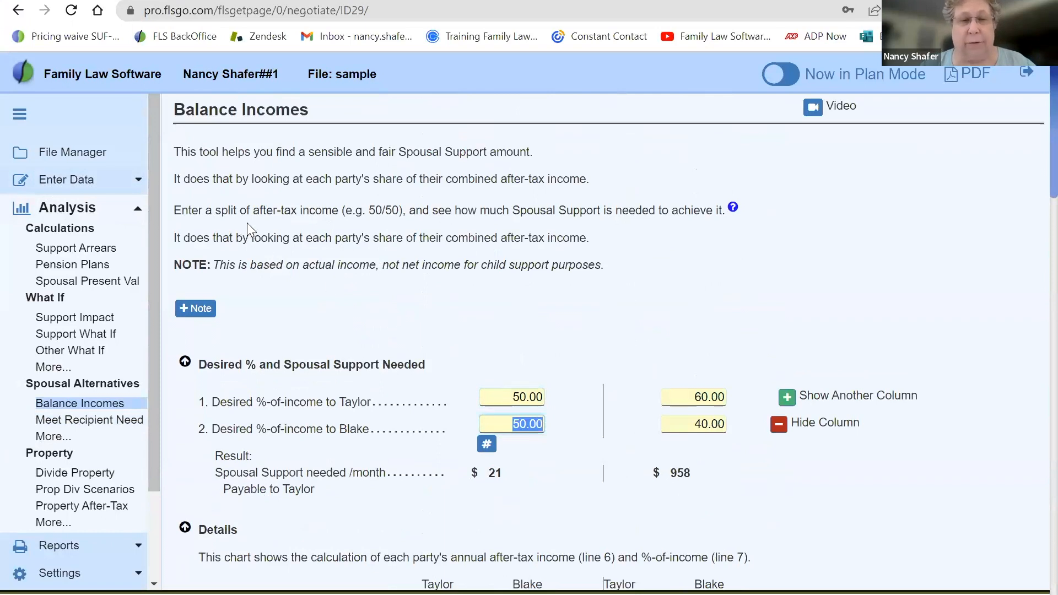
drag(222, 209, 352, 208)
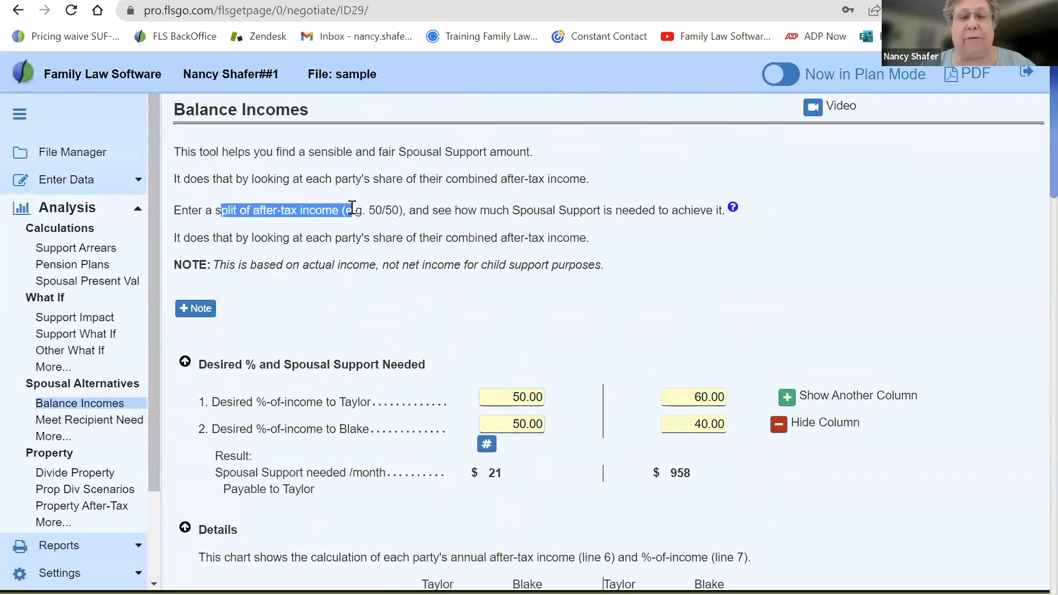
click(687, 396)
drag(687, 396, 733, 392)
drag(692, 422, 714, 436)
- Show a third comparison column in Balance Incomes and set the support recipient's desired percentage of income to 70
click(787, 398)
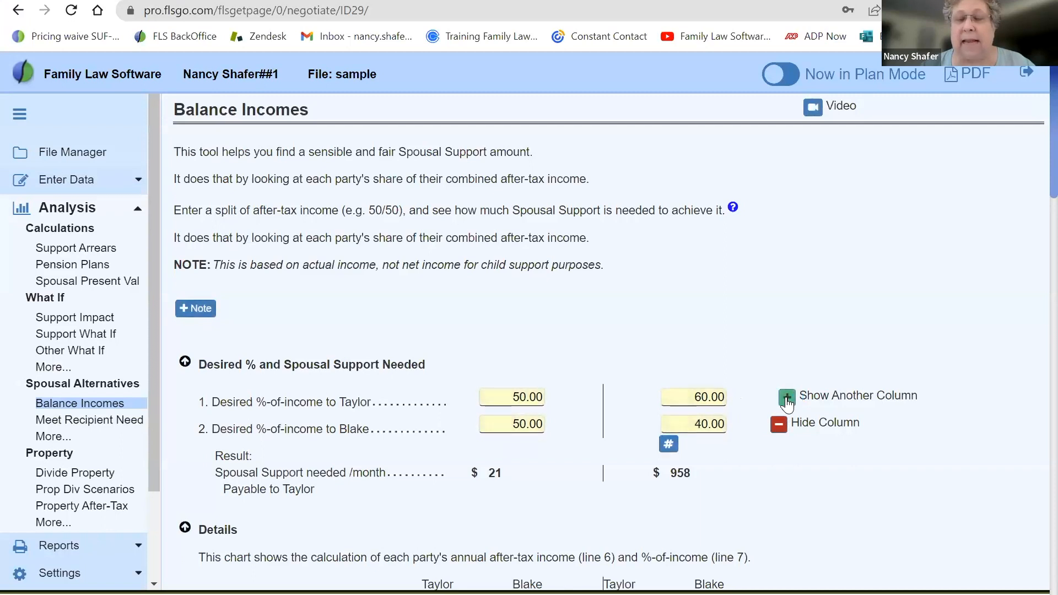
click(786, 398)
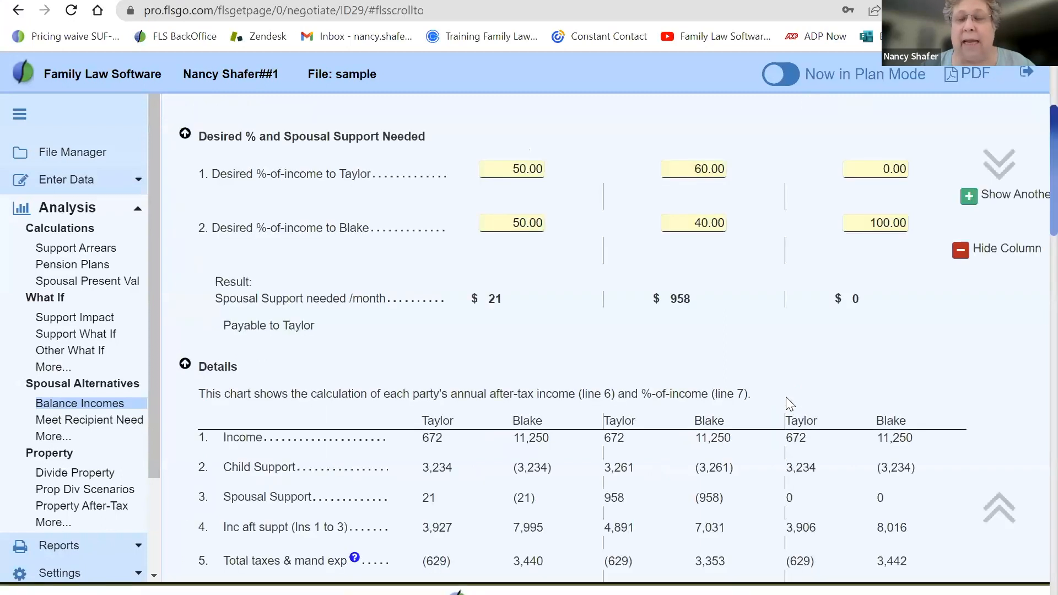
click(888, 169)
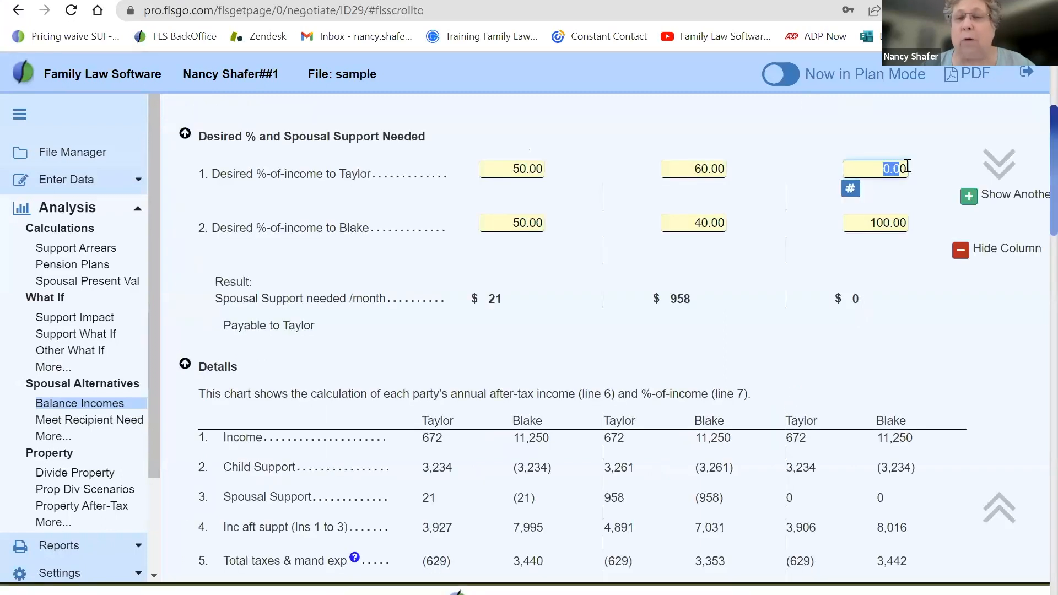
text(70)
key(Tab)
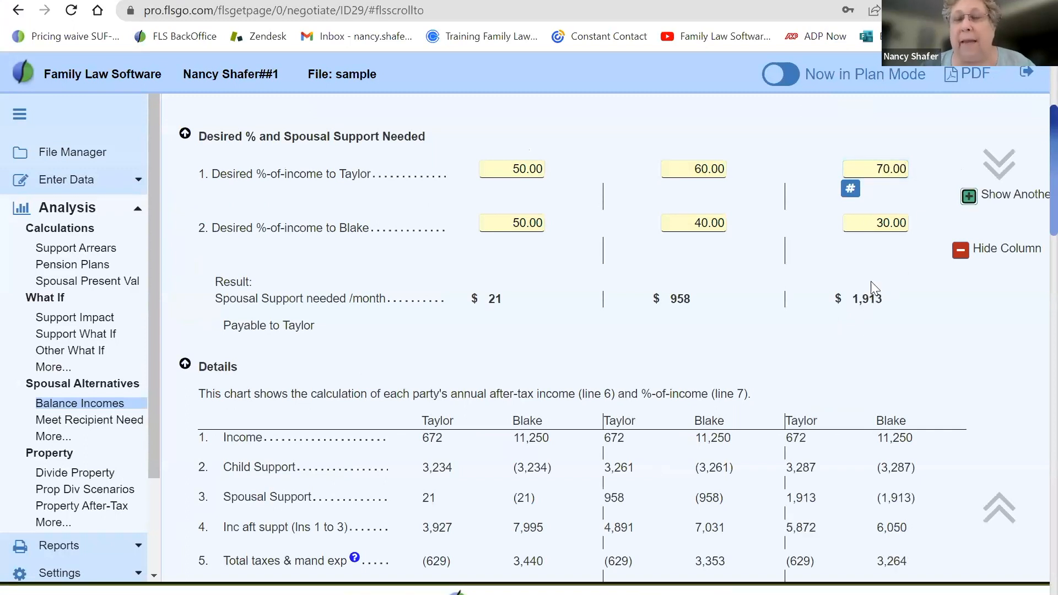
- Review the Balance Incomes details, expanded report and options across all three income splits
scroll(826, 343, down, 3)
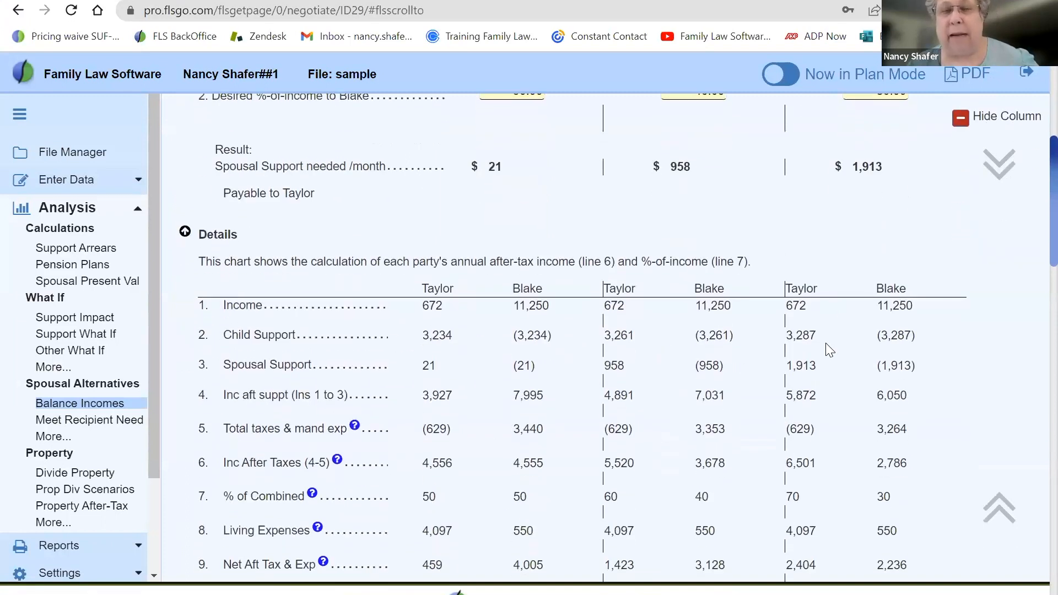
scroll(825, 342, down, 1)
scroll(825, 342, down, 12)
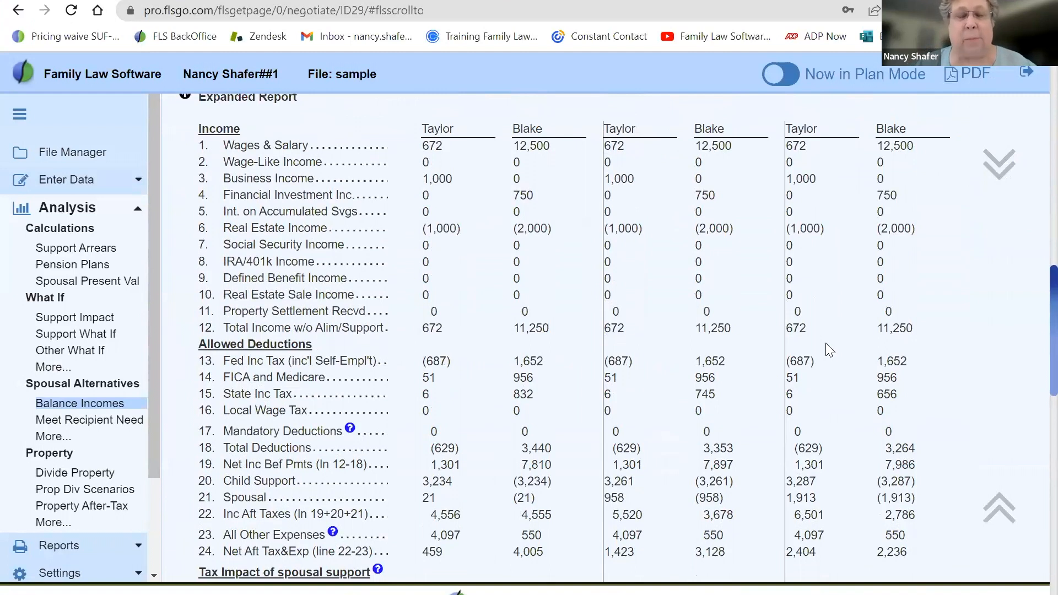
scroll(825, 343, down, 10)
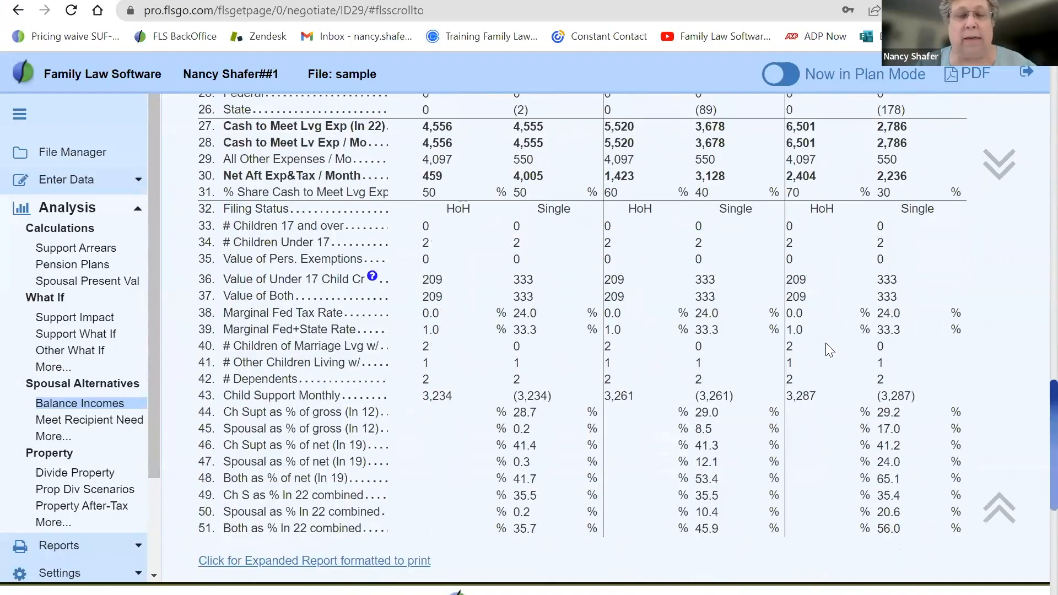
scroll(825, 343, down, 10)
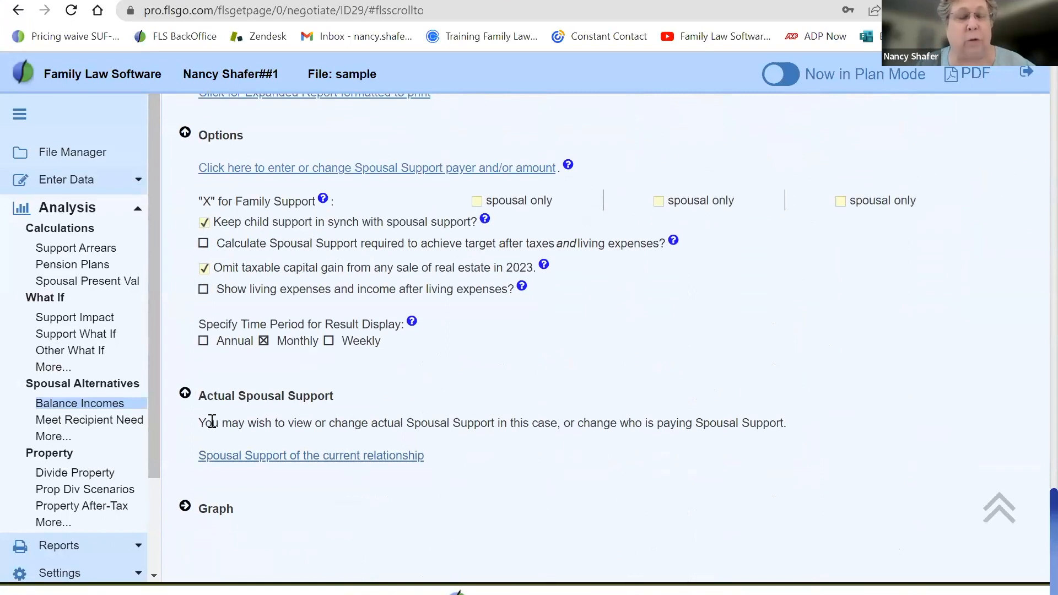
- Open the Other What If tool and review its support amounts, wages, exemptions, filing statuses and selectable what-if items
click(84, 355)
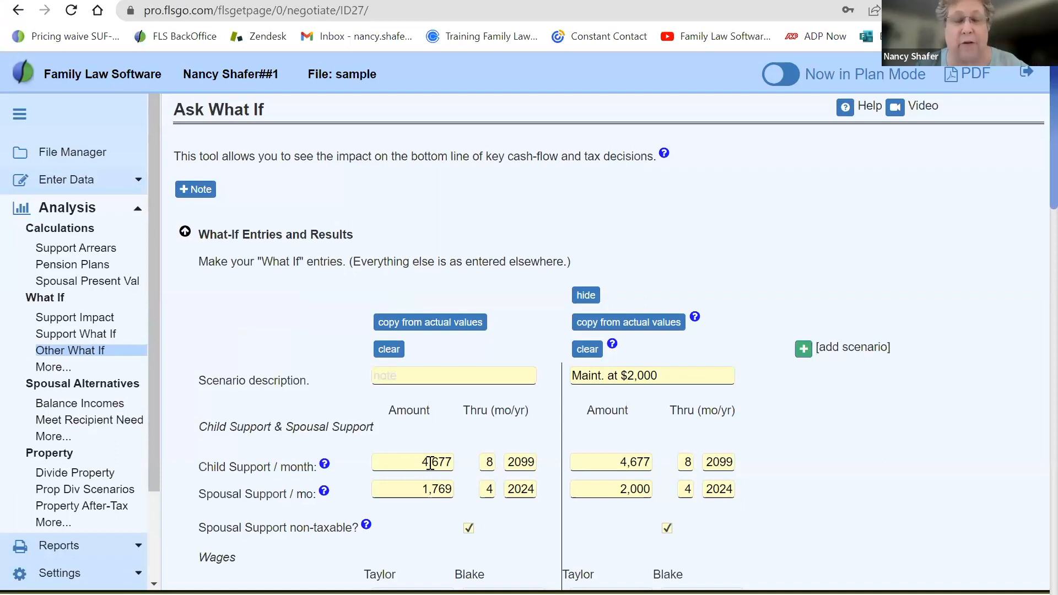
click(419, 490)
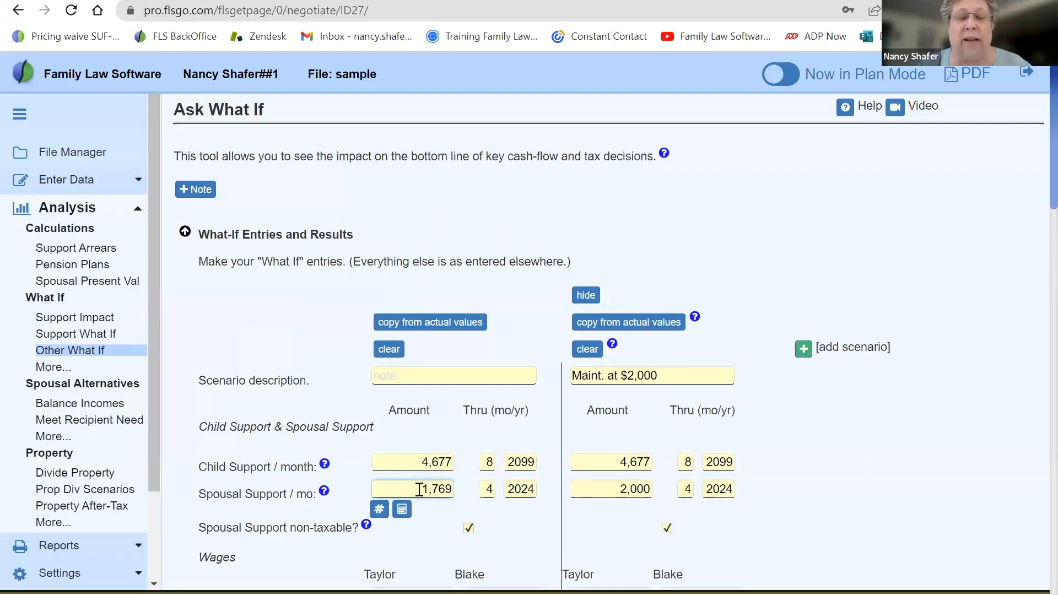
click(419, 461)
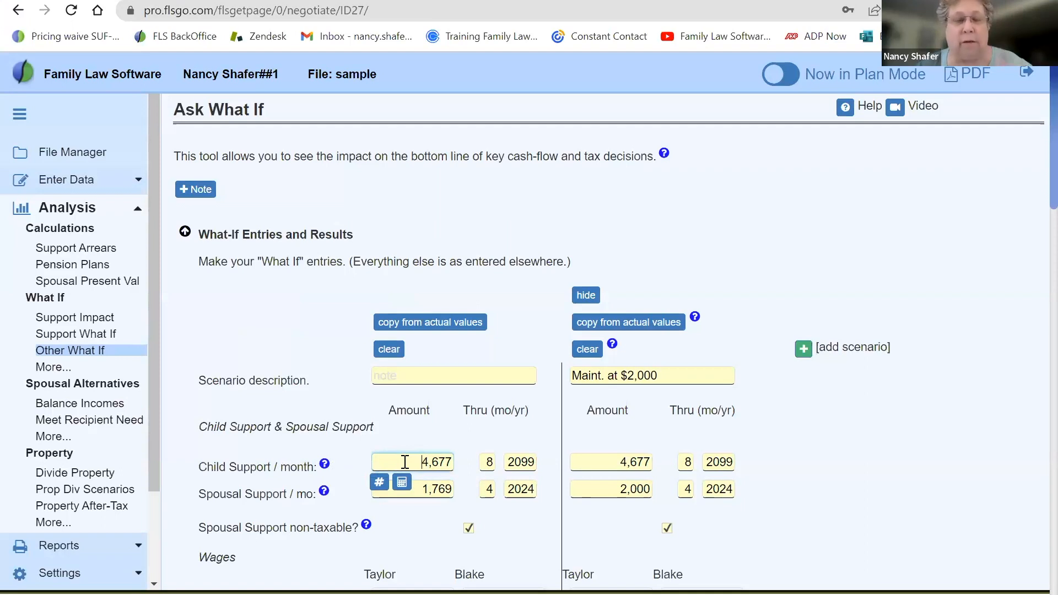
scroll(404, 461, down, 15)
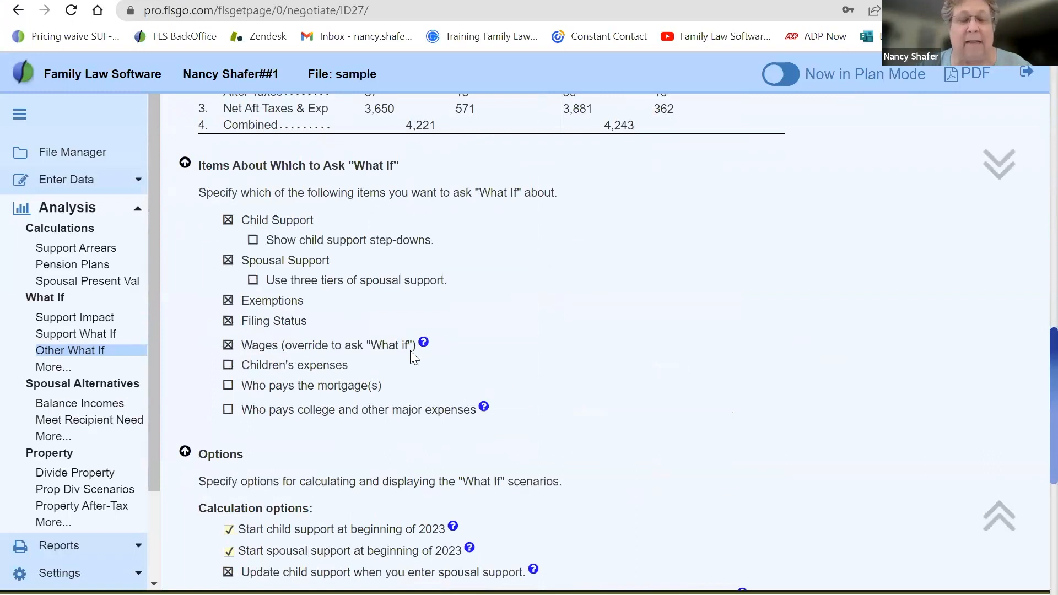
scroll(410, 350, up, 10)
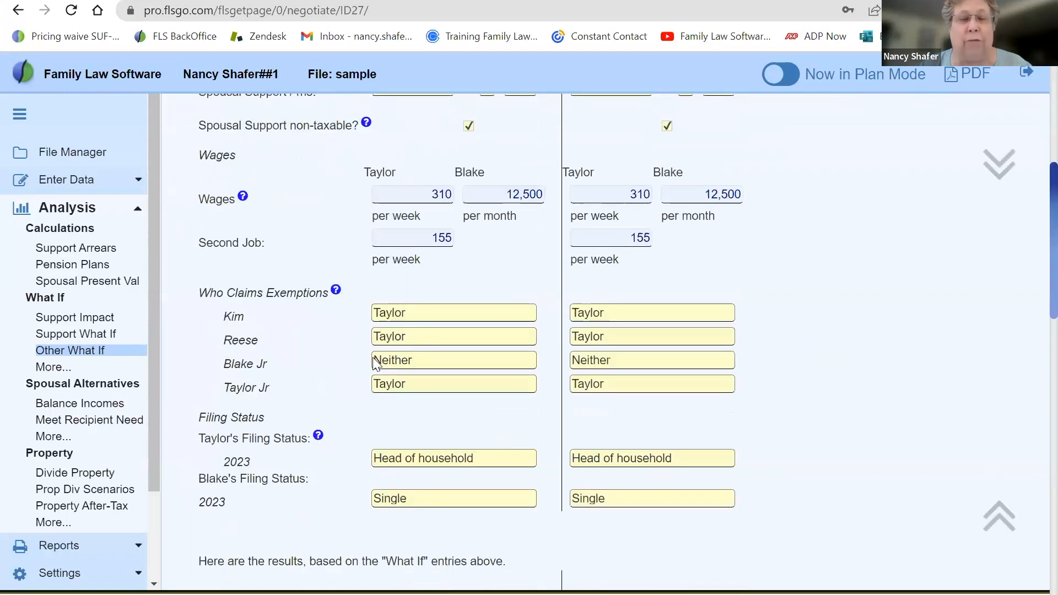
scroll(373, 358, up, 8)
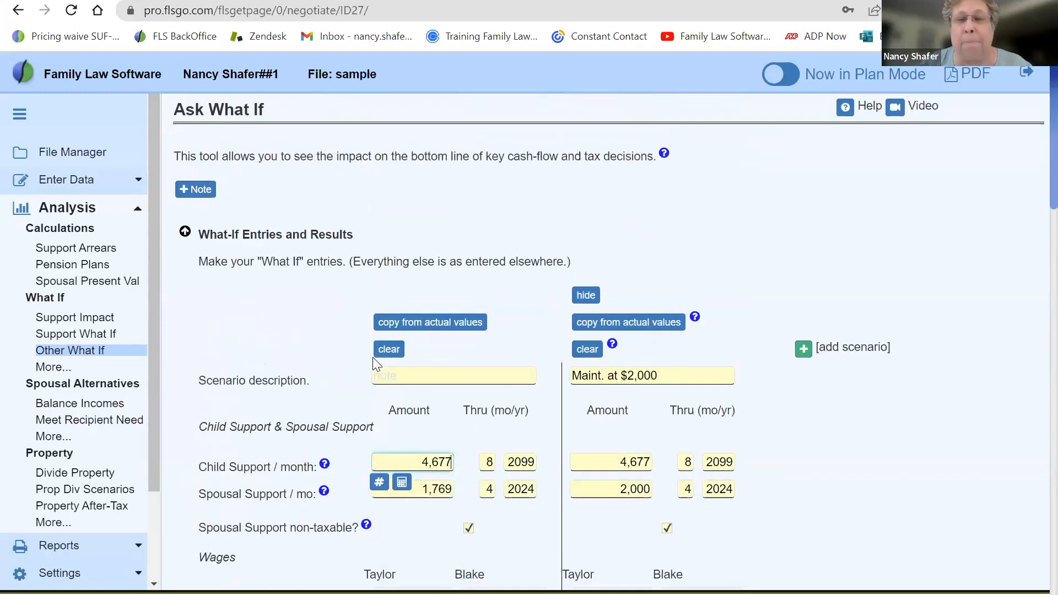
- In the what-if calculation options, enable updating child support when exemptions, filing status, wages or mortgage interest change
scroll(373, 357, down, 10)
scroll(372, 357, down, 8)
scroll(373, 357, down, 4)
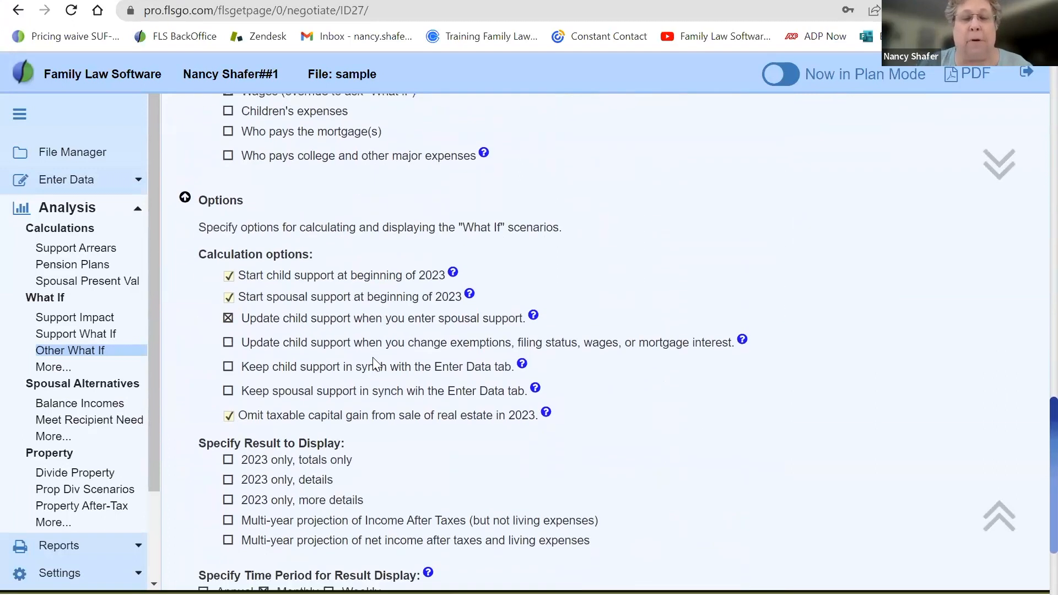
drag(296, 324, 416, 330)
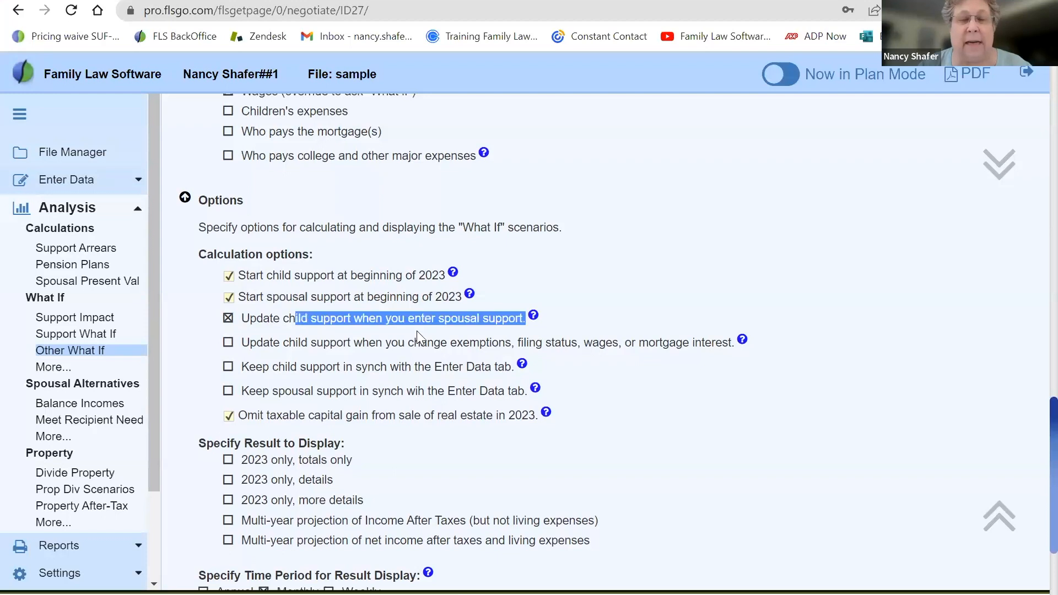
click(228, 342)
scroll(228, 357, down, 3)
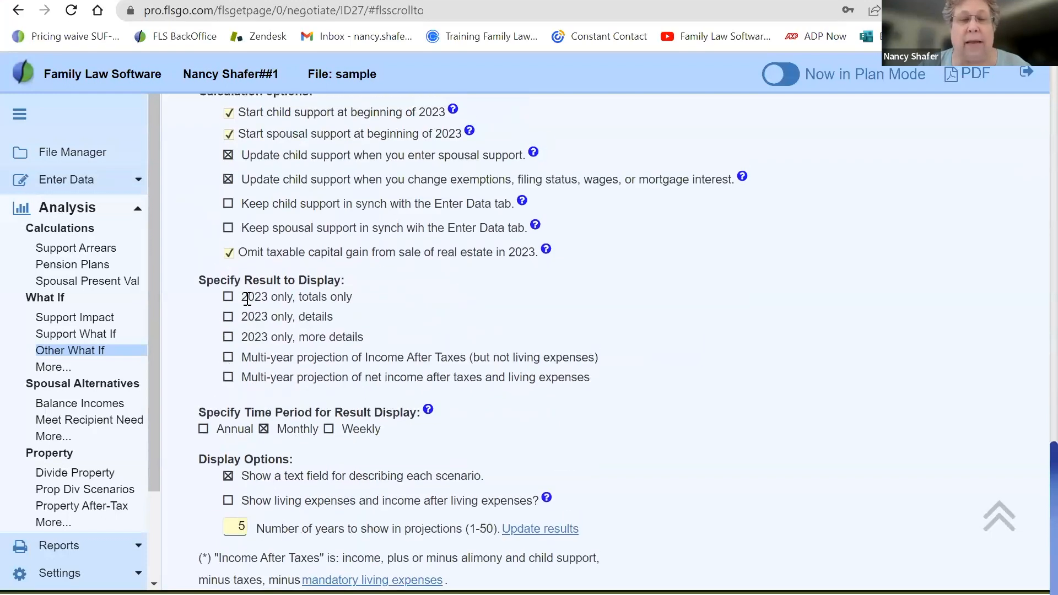
scroll(205, 224, up, 15)
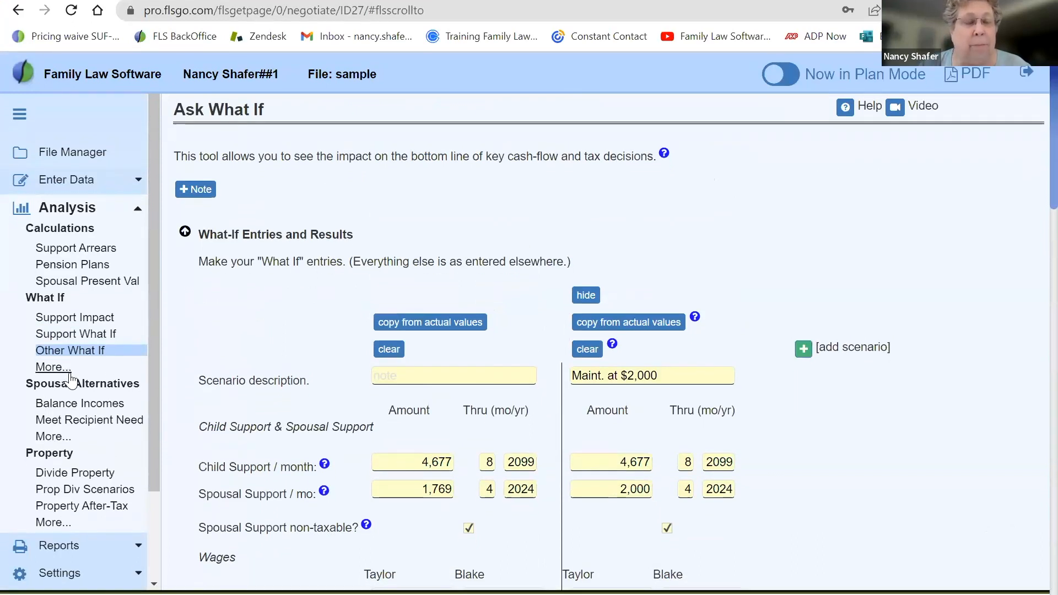
- Open the 2023 Budget Report and review both parties' monthly income and living expenses
click(55, 547)
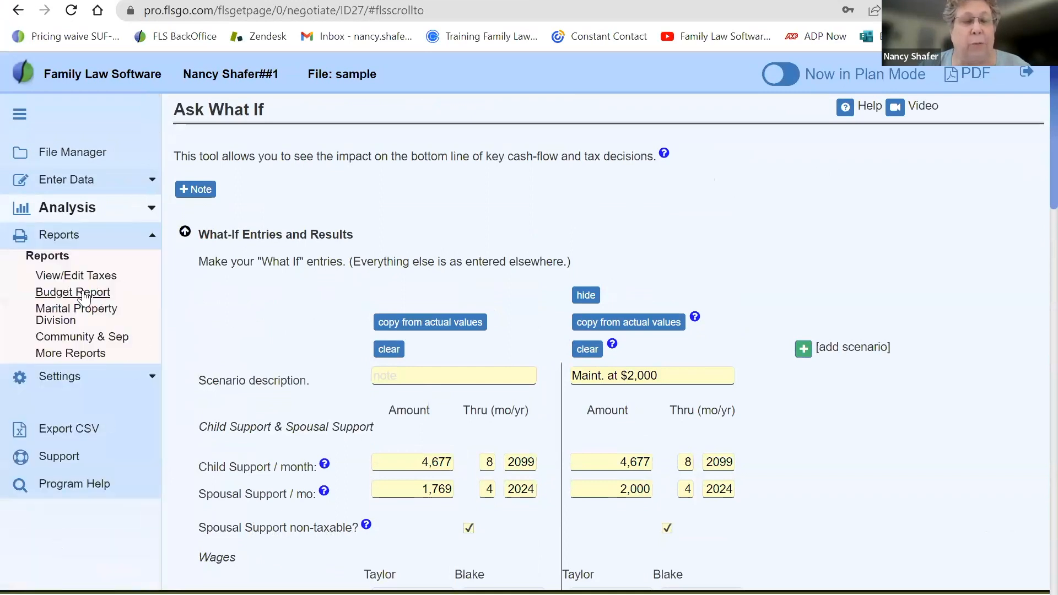
click(83, 293)
scroll(316, 364, down, 9)
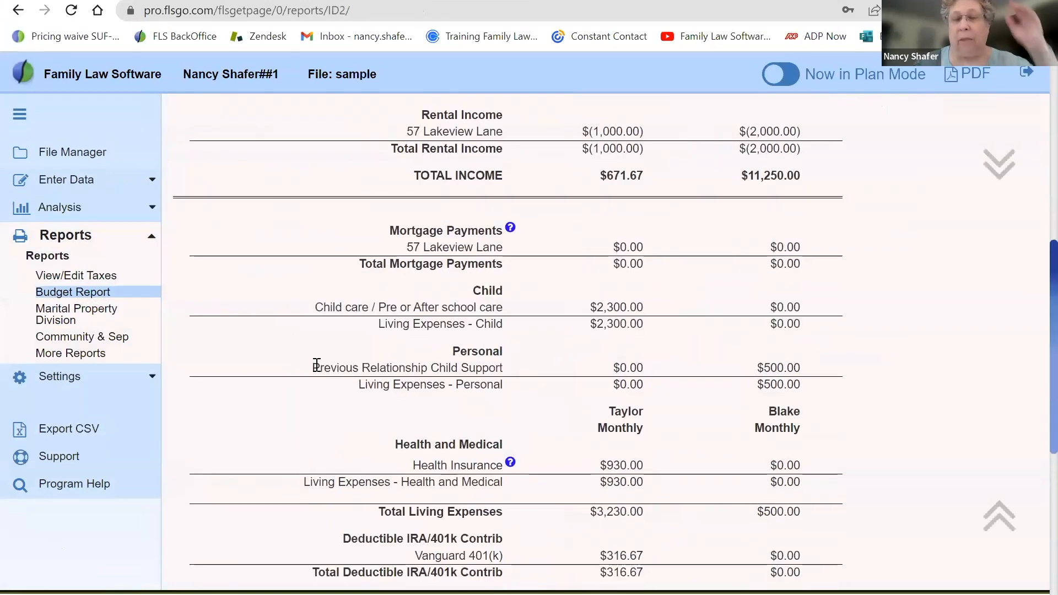
scroll(316, 365, up, 10)
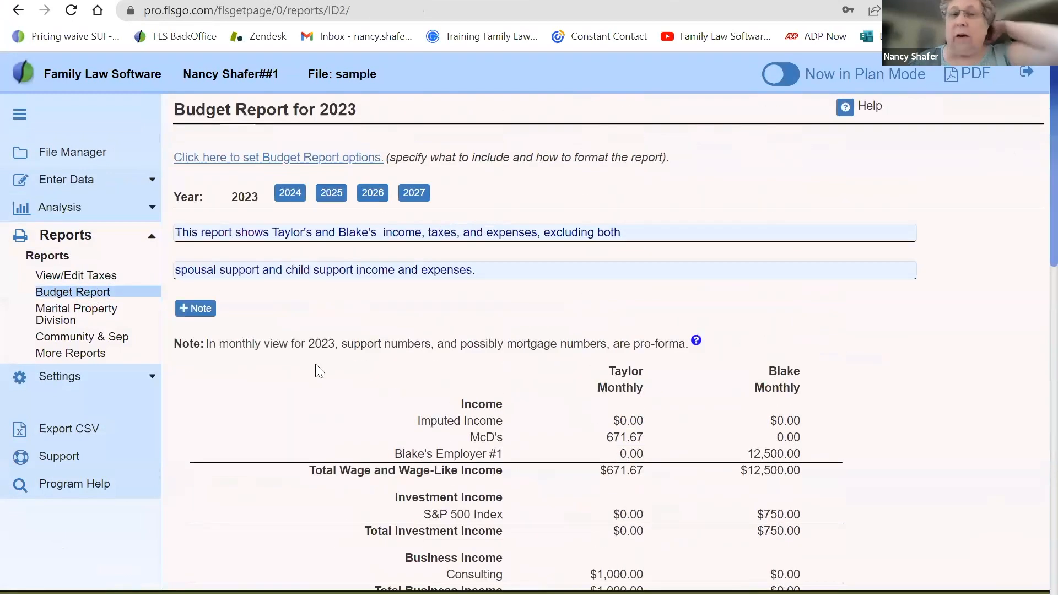
- Open the View/Edit Taxes report for 2023 and review both parties' income, adjustments and itemized deductions
click(95, 276)
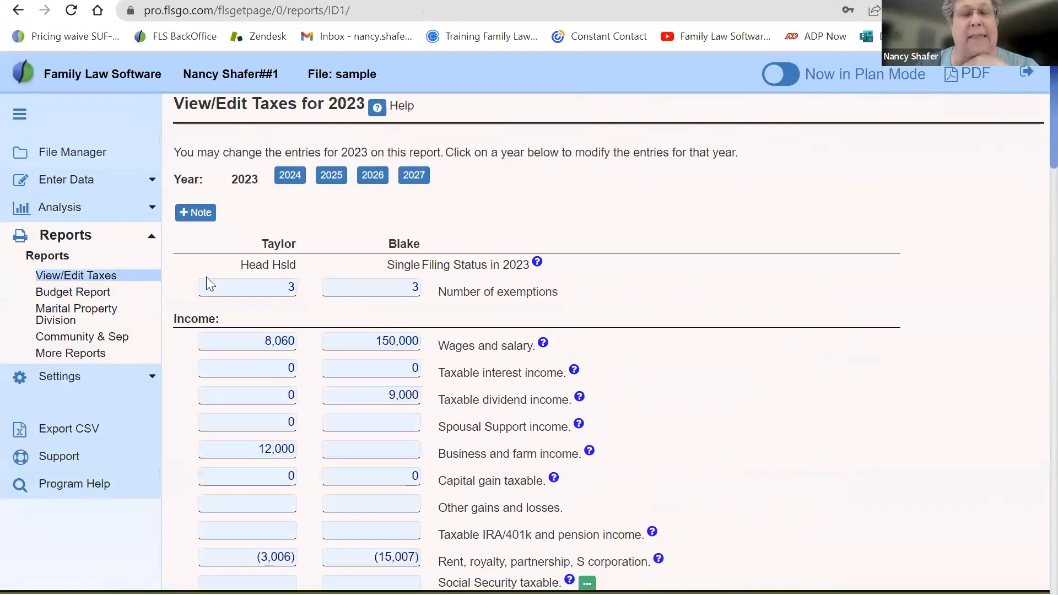
scroll(587, 276, down, 2)
scroll(587, 277, down, 2)
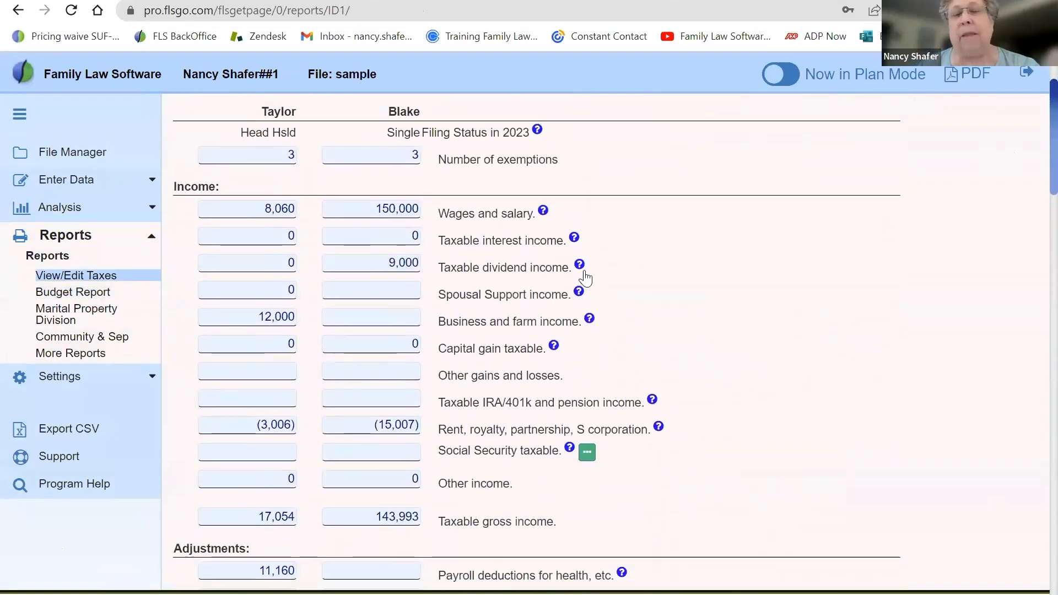
scroll(585, 276, down, 1)
scroll(586, 276, down, 1)
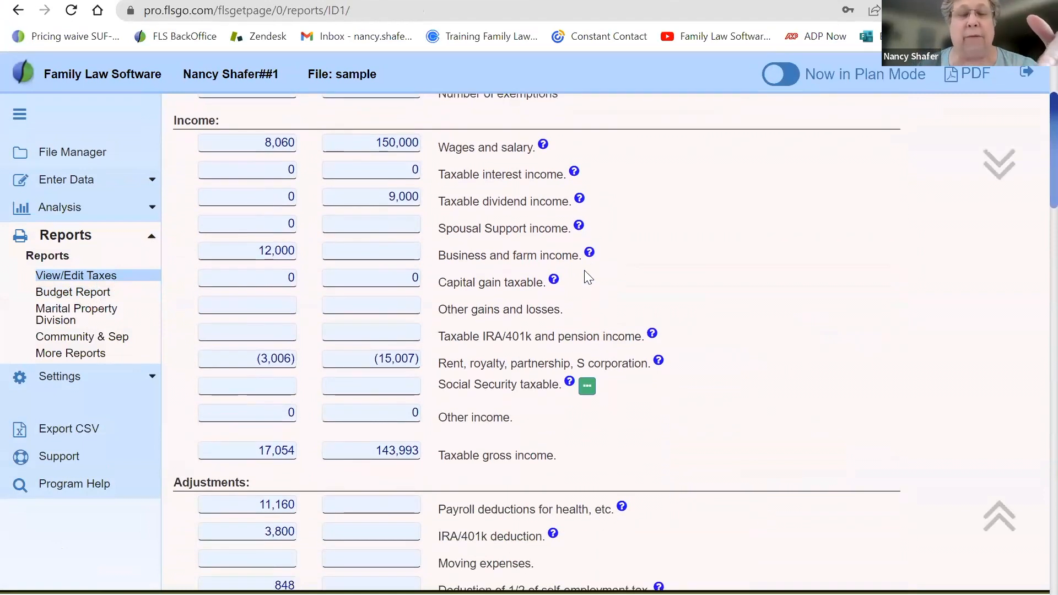
scroll(588, 277, down, 5)
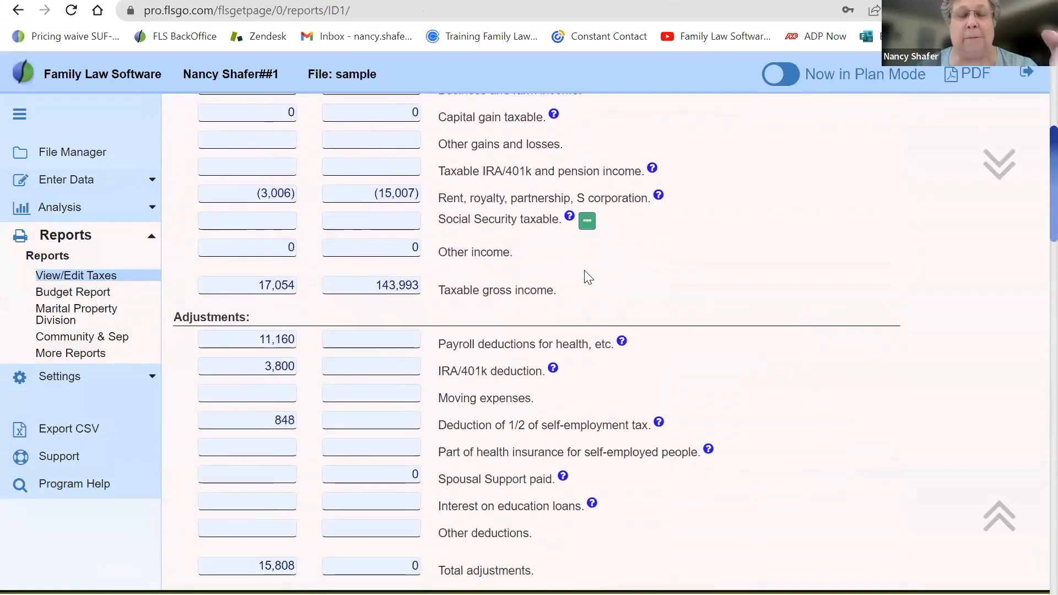
scroll(588, 277, down, 8)
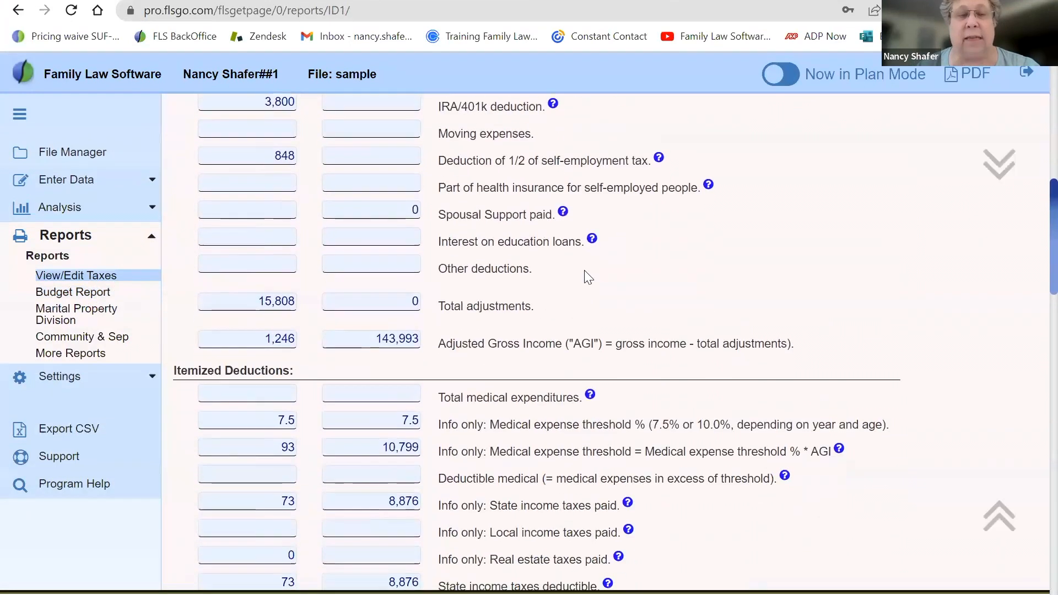
- Review the itemized deductions in the 2023 tax report and compare them with both parties' standard deductions
scroll(588, 277, down, 10)
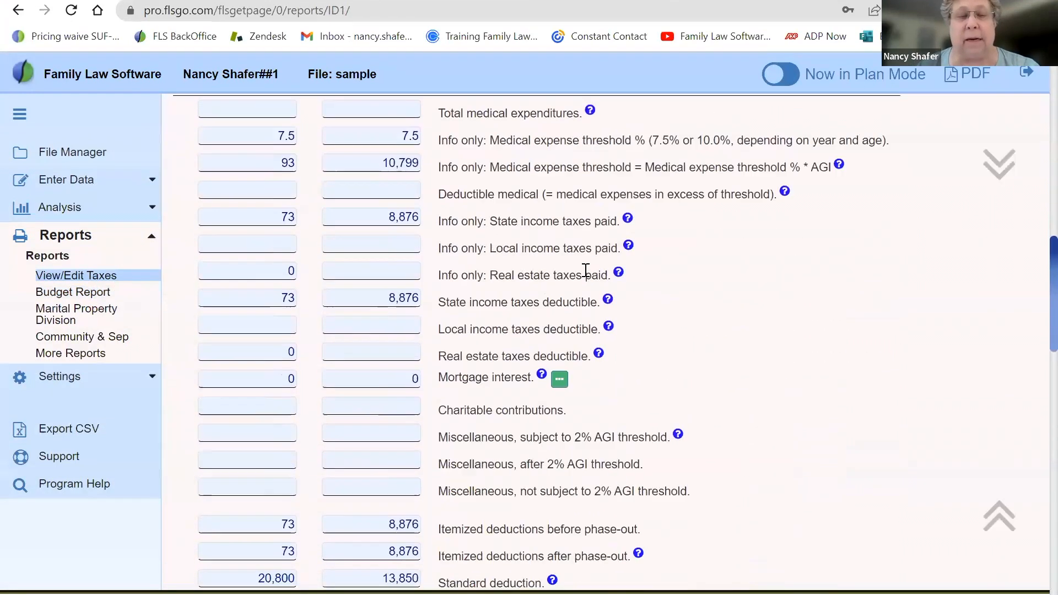
scroll(584, 270, down, 5)
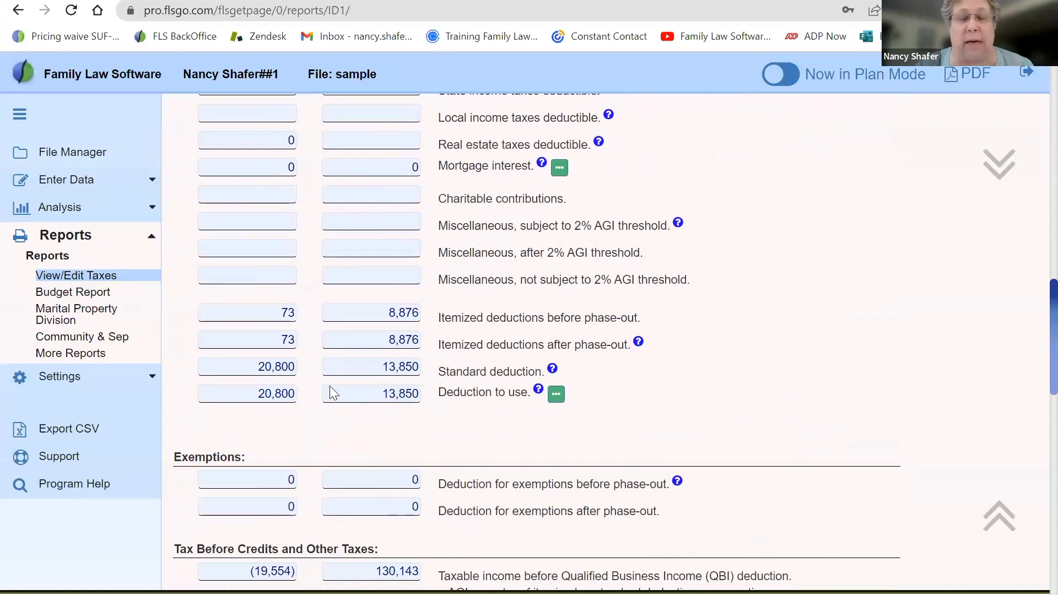
click(260, 368)
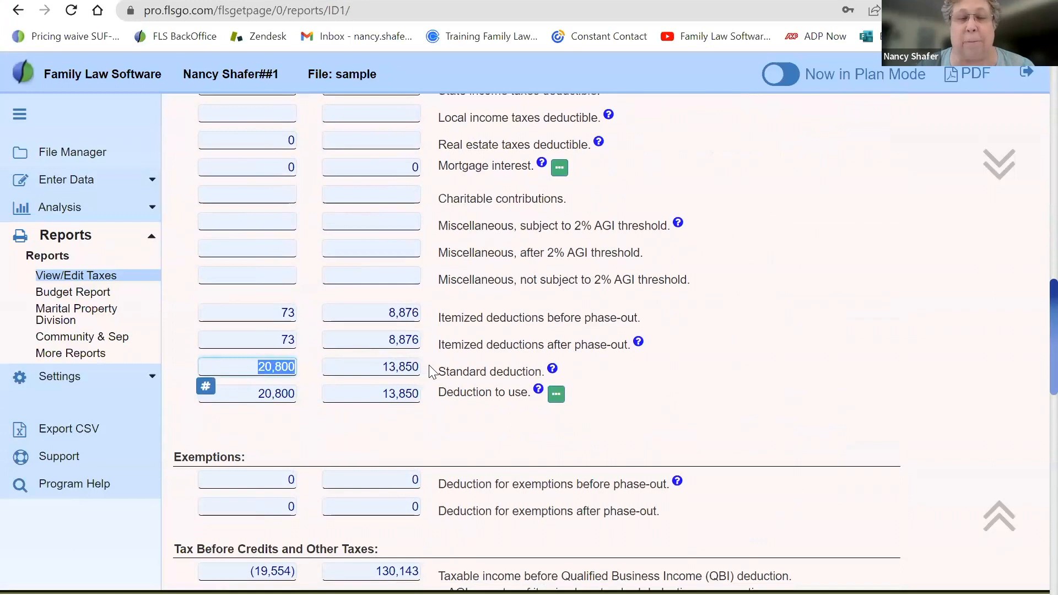
click(359, 364)
drag(359, 364, 448, 370)
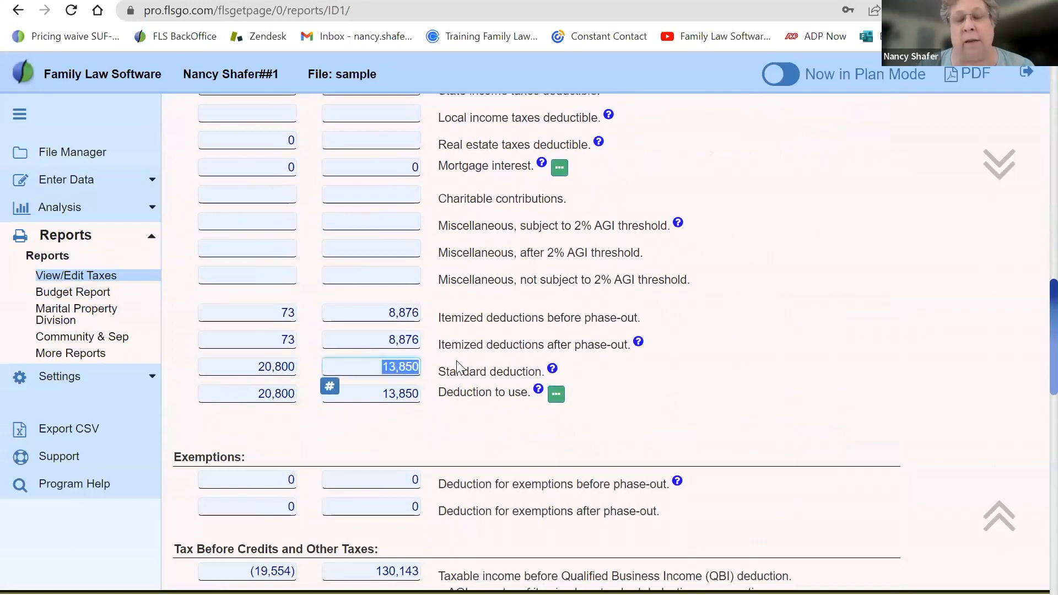
click(757, 370)
- Examine both parties' taxable income, non-refundable and refundable credits, other taxes, federal income tax and total taxes in the tax report
scroll(759, 374, down, 3)
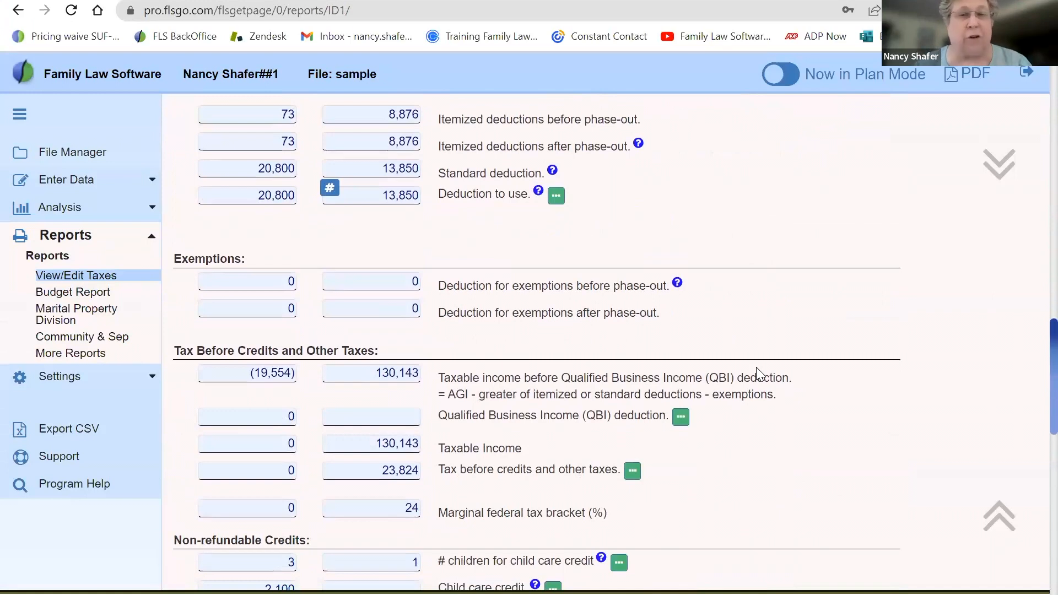
scroll(757, 370, down, 1)
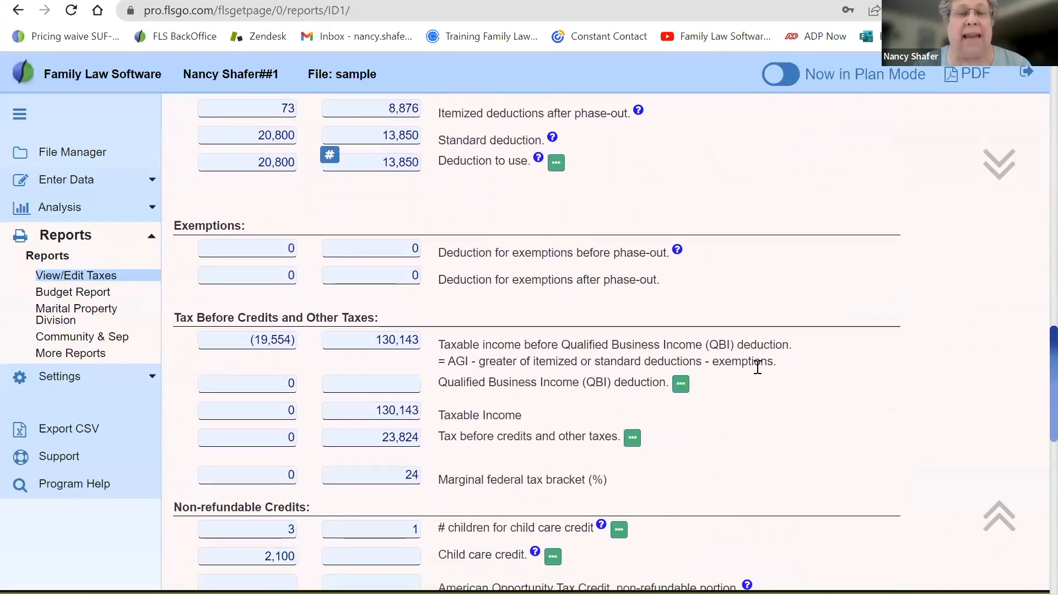
scroll(757, 367, down, 3)
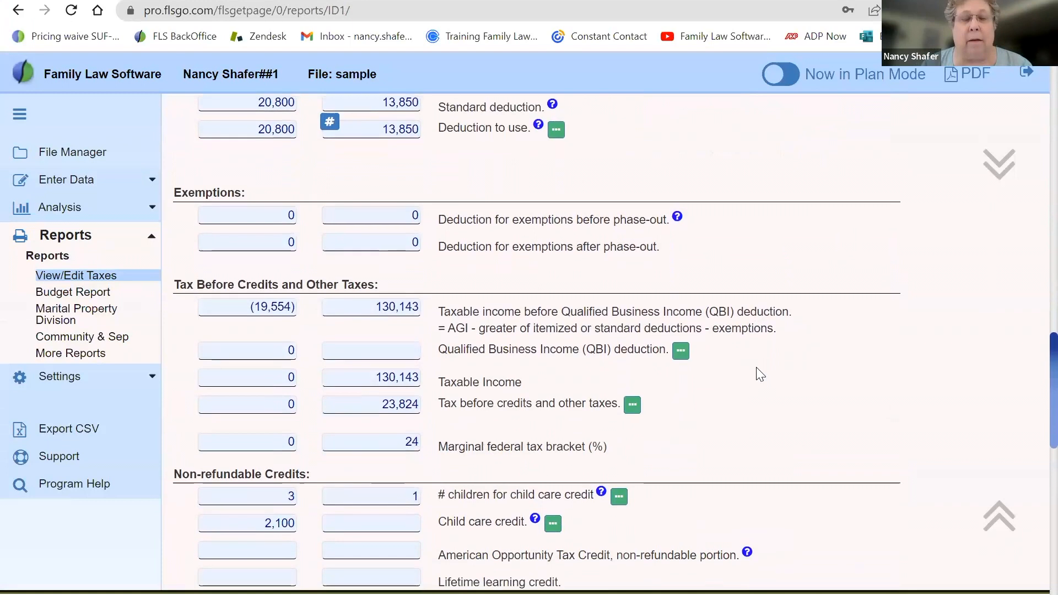
scroll(760, 375, down, 4)
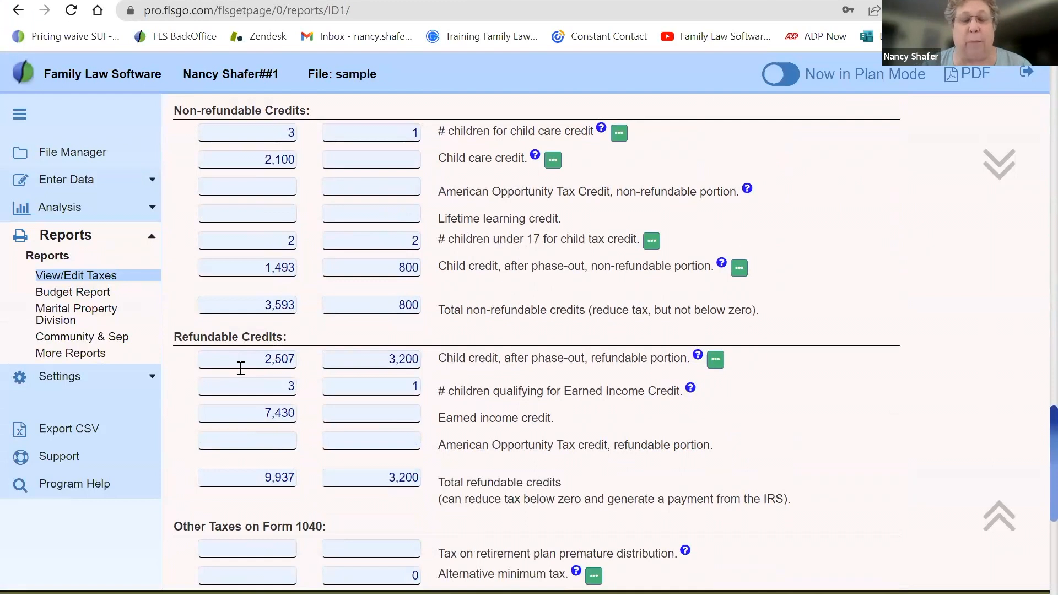
scroll(241, 368, down, 4)
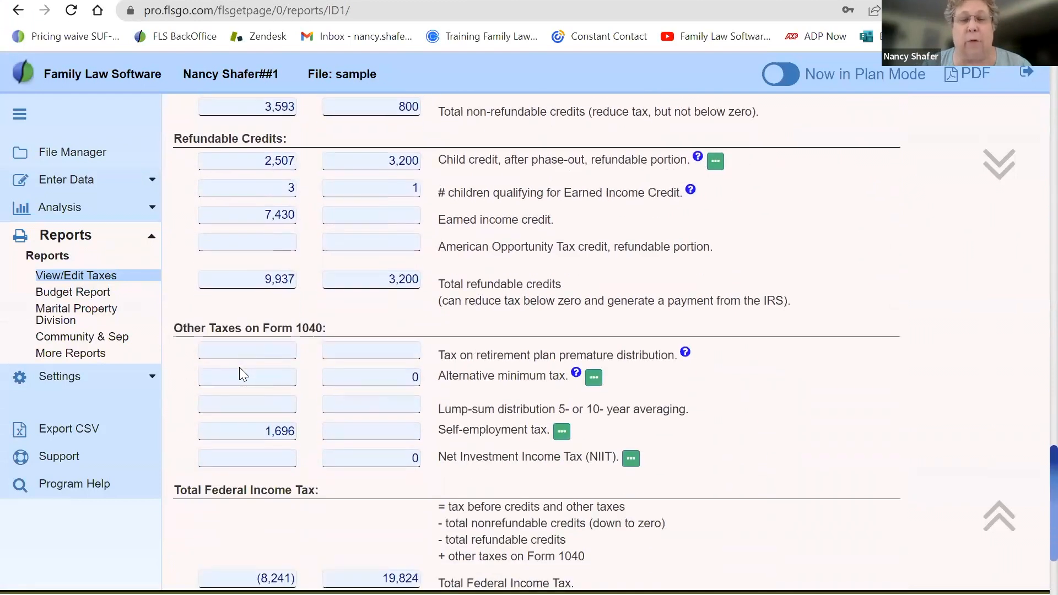
scroll(347, 556, down, 4)
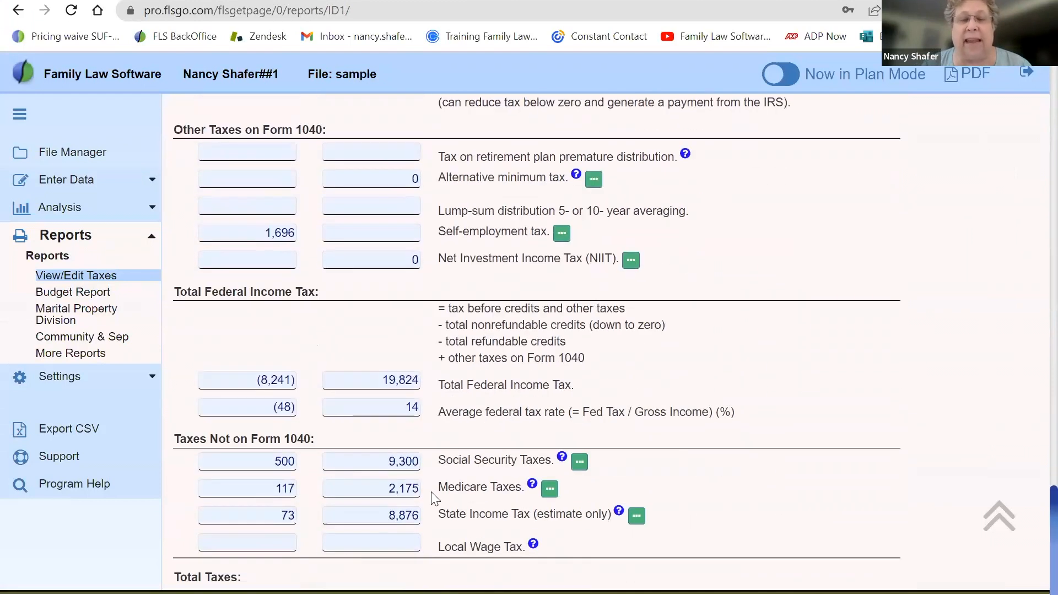
scroll(441, 419, down, 3)
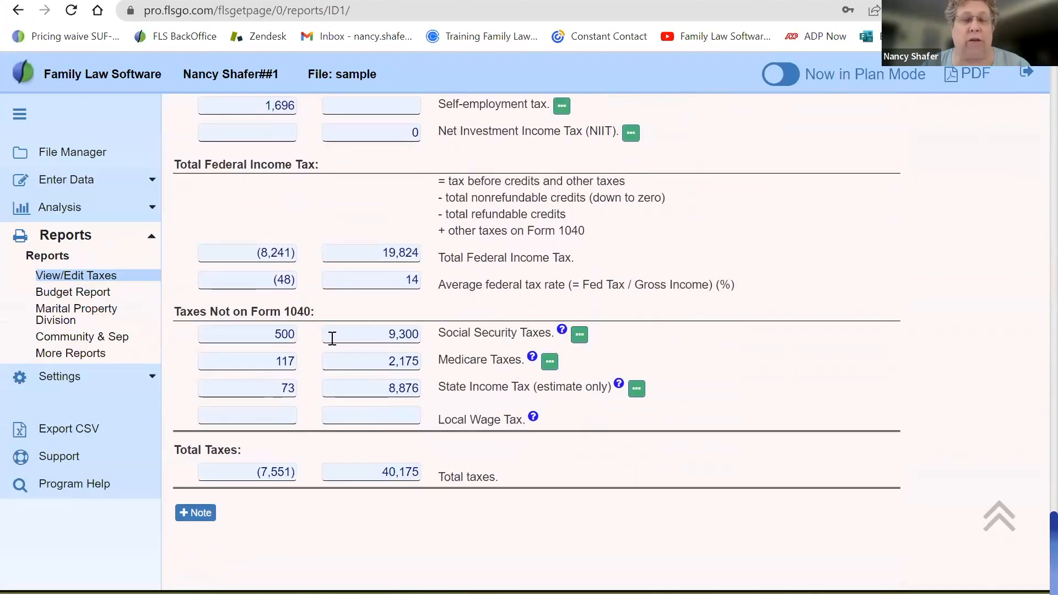
- Revisit the 2023 Budget Report, then view the For Lawyers list among the additional reports
click(90, 297)
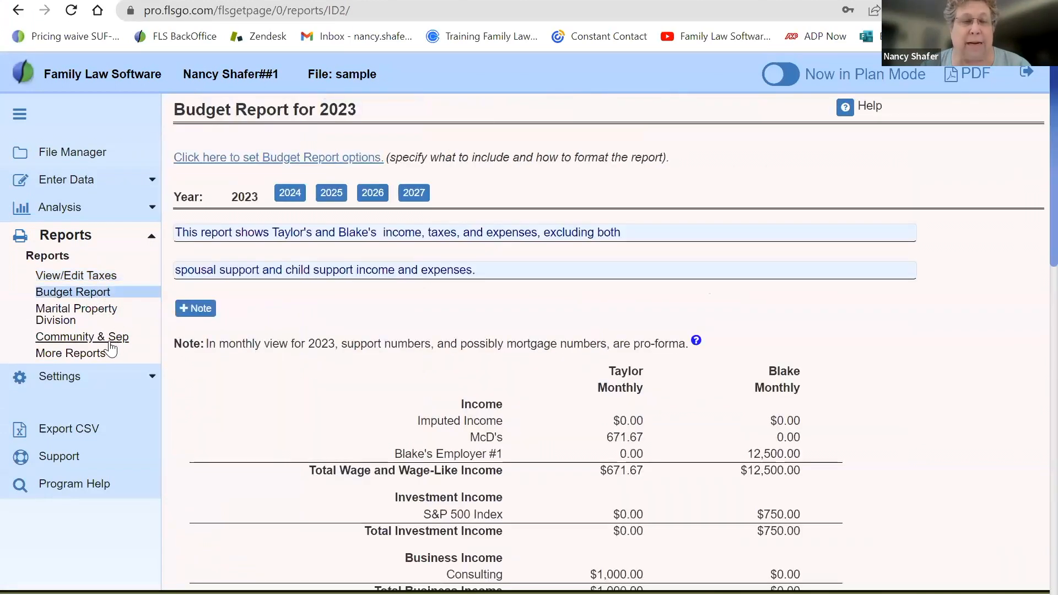
click(83, 355)
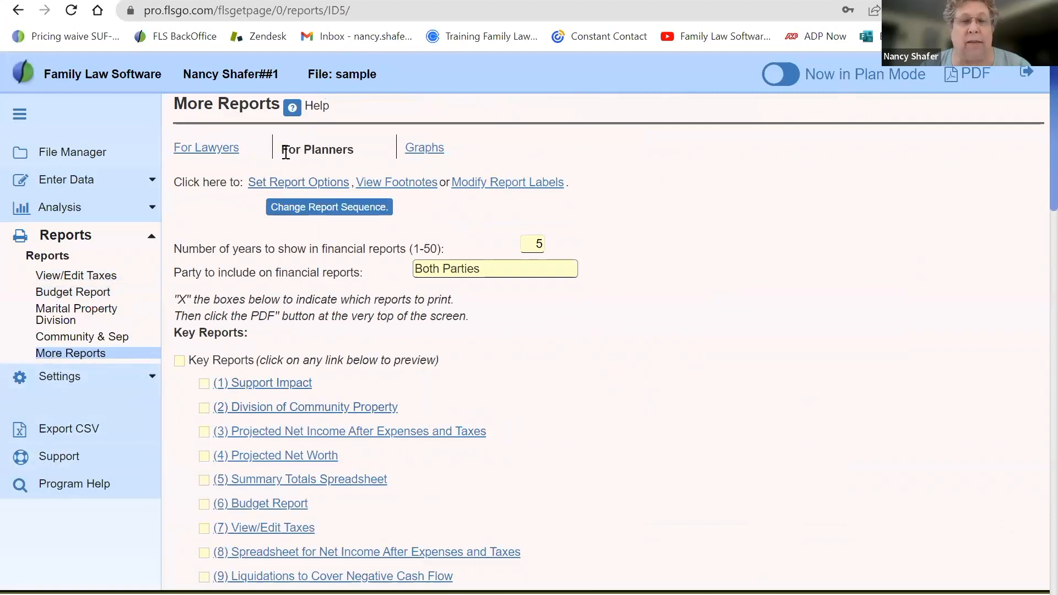
click(211, 156)
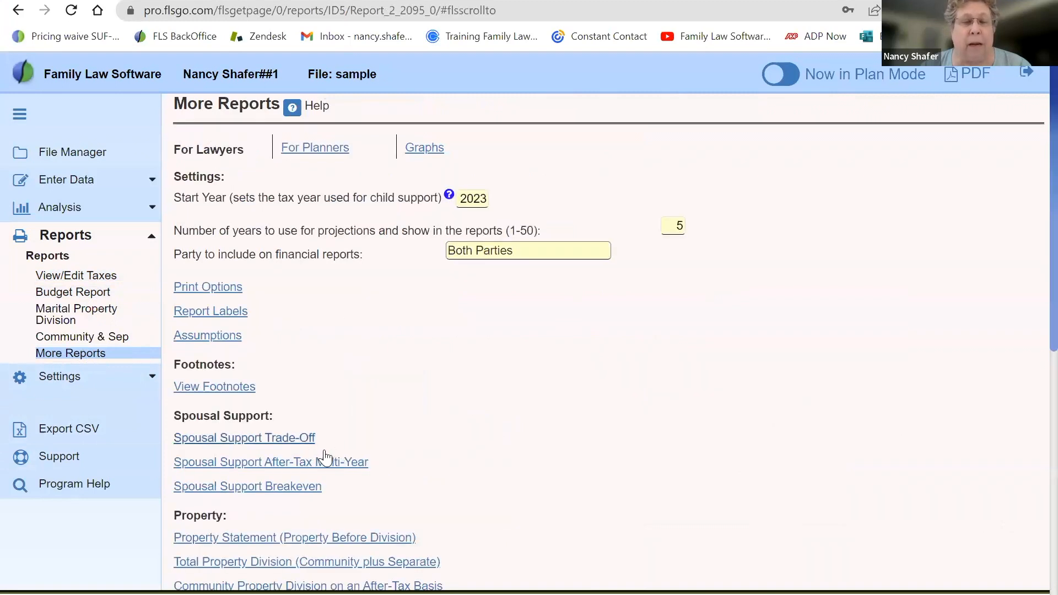
- From the For Planners reports, open the Budget Report for Children and review the child care expense row for both parties
click(329, 148)
scroll(589, 368, down, 8)
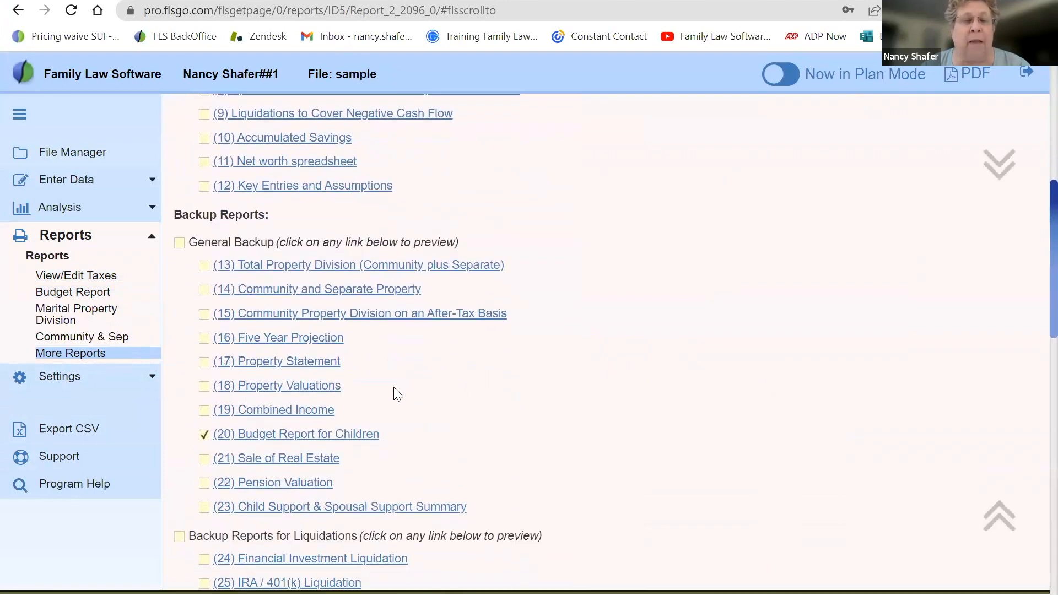
click(324, 439)
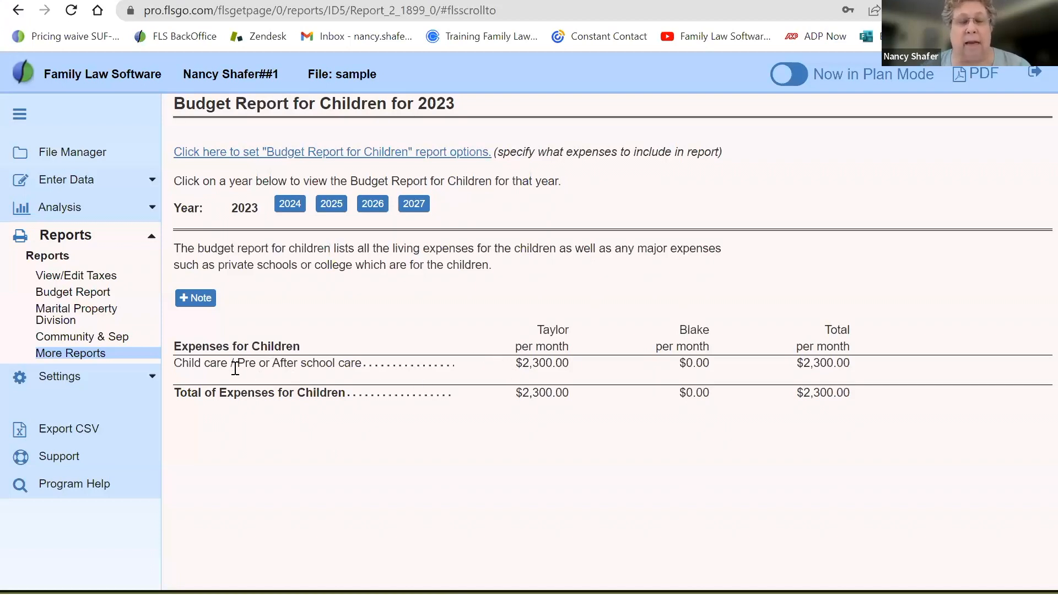
drag(205, 362, 359, 356)
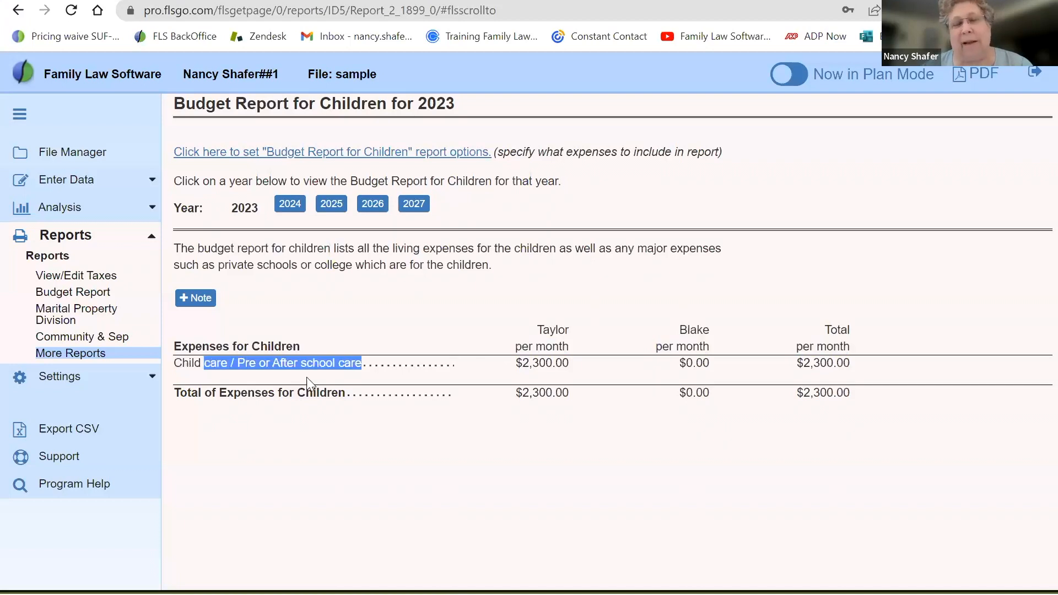
drag(174, 362, 845, 365)
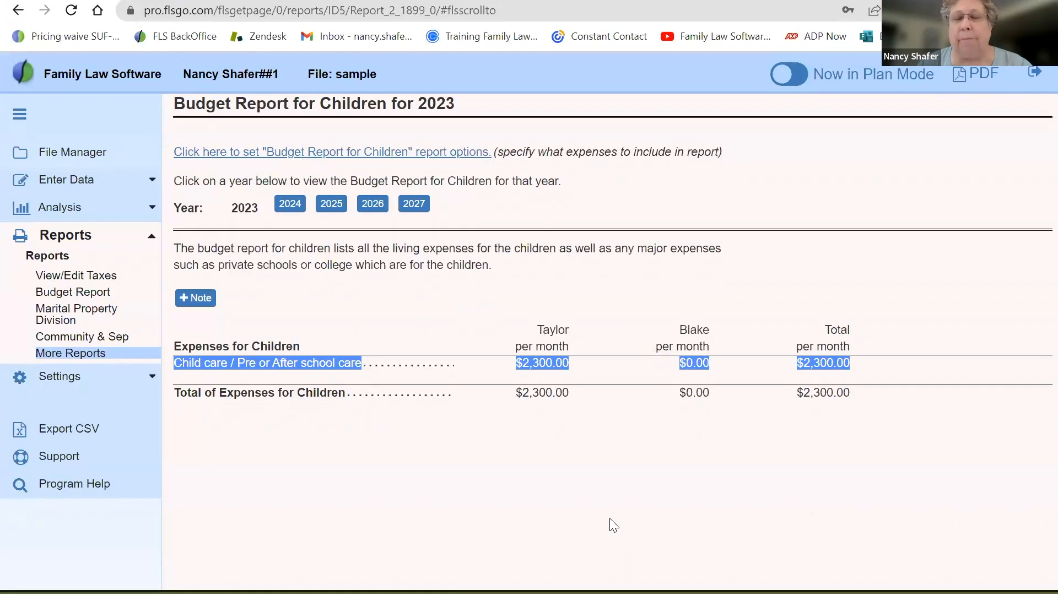
click(612, 517)
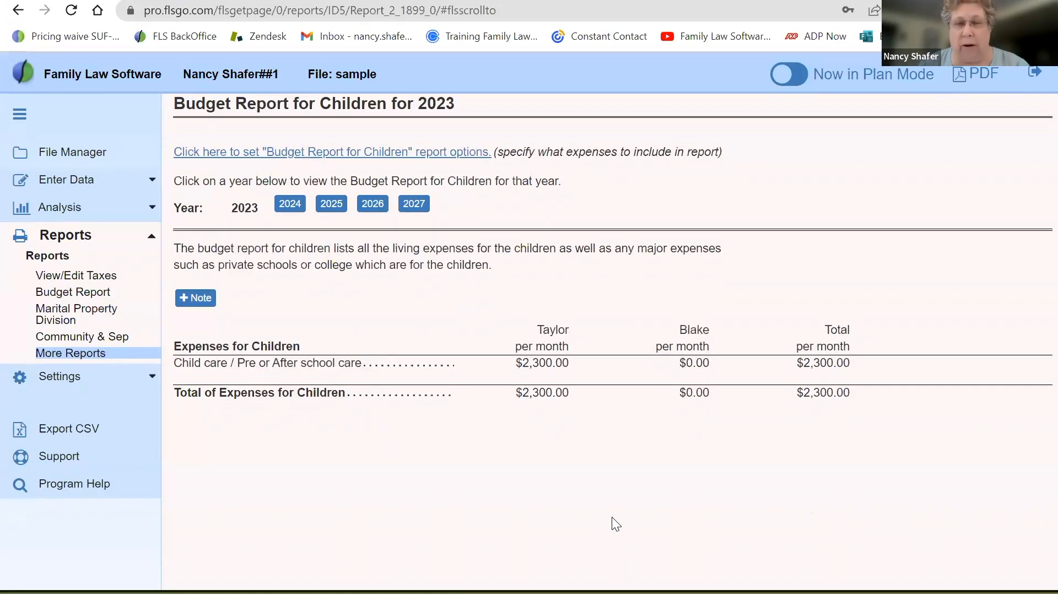